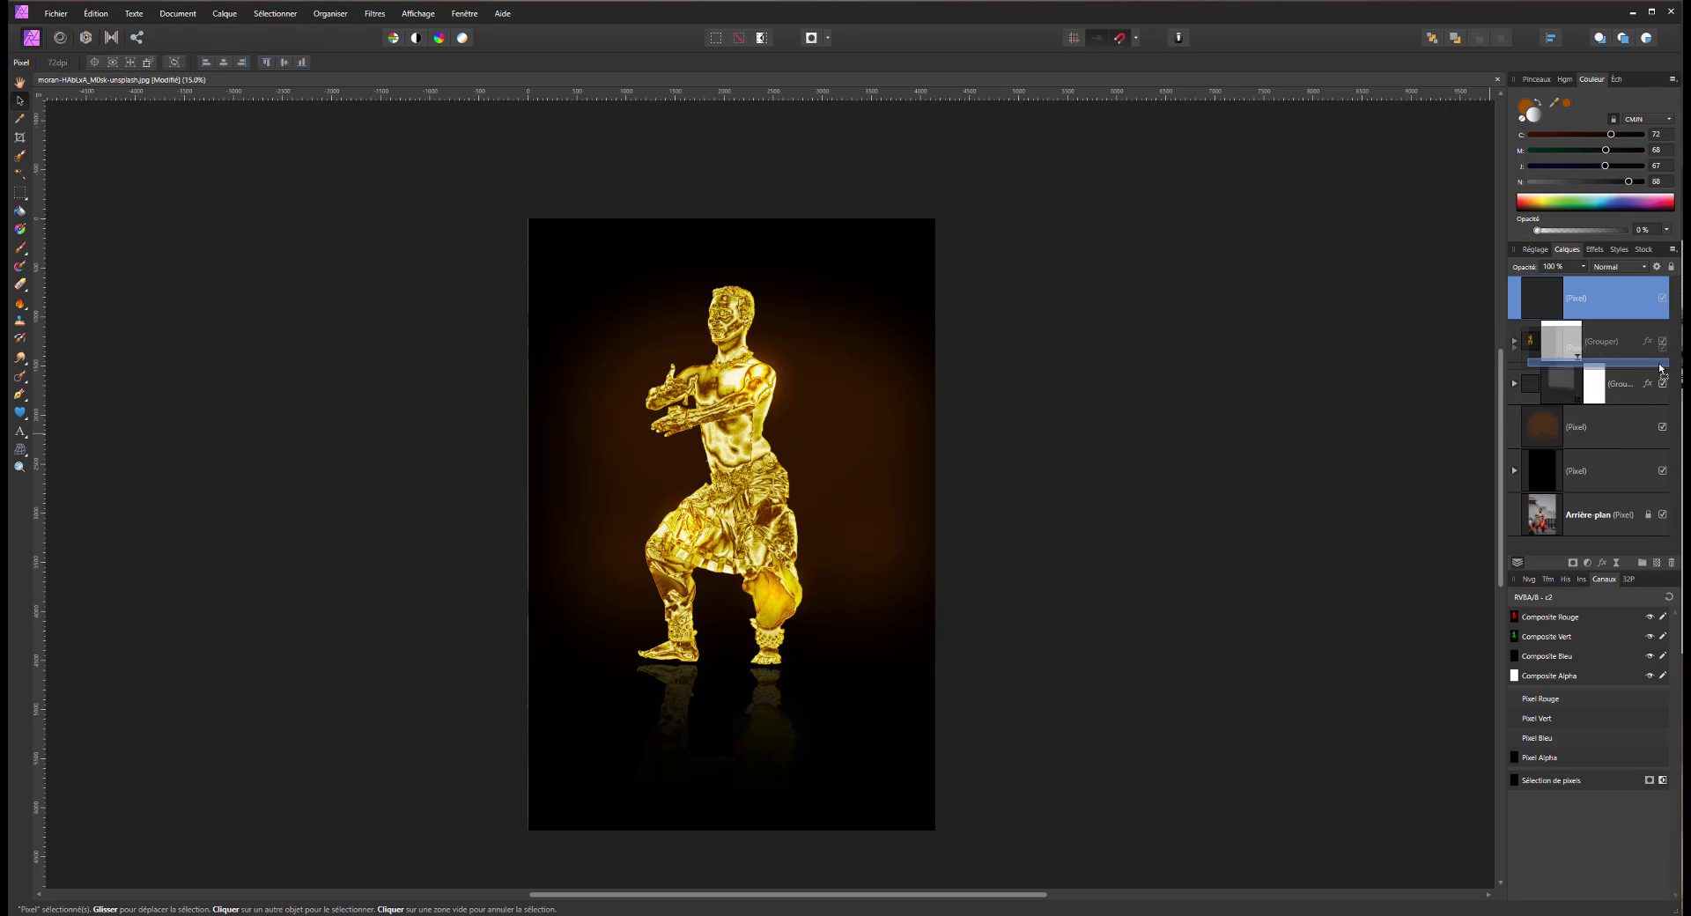
Compare the finished golden composite with the original photo by hiding and restoring the layers above the background
{"action": "left_click", "coordinate": [1662, 470]}
{"action": "left_click", "coordinate": [1662, 426]}
{"action": "left_click", "coordinate": [1662, 383]}
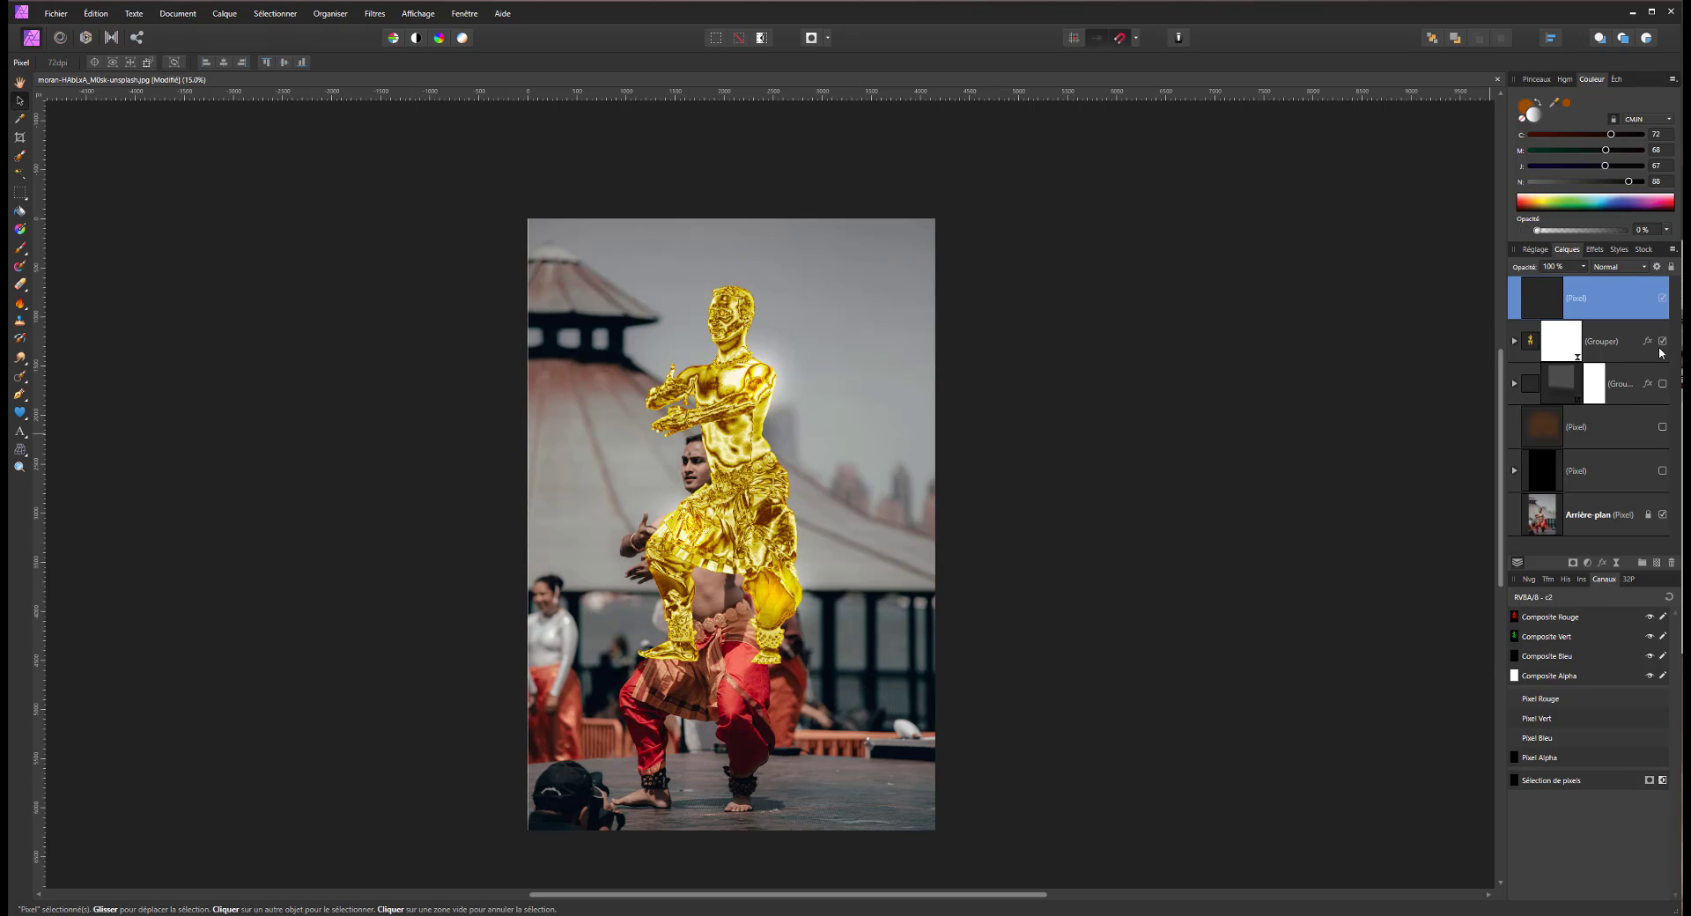
{"action": "left_click", "coordinate": [1663, 340]}
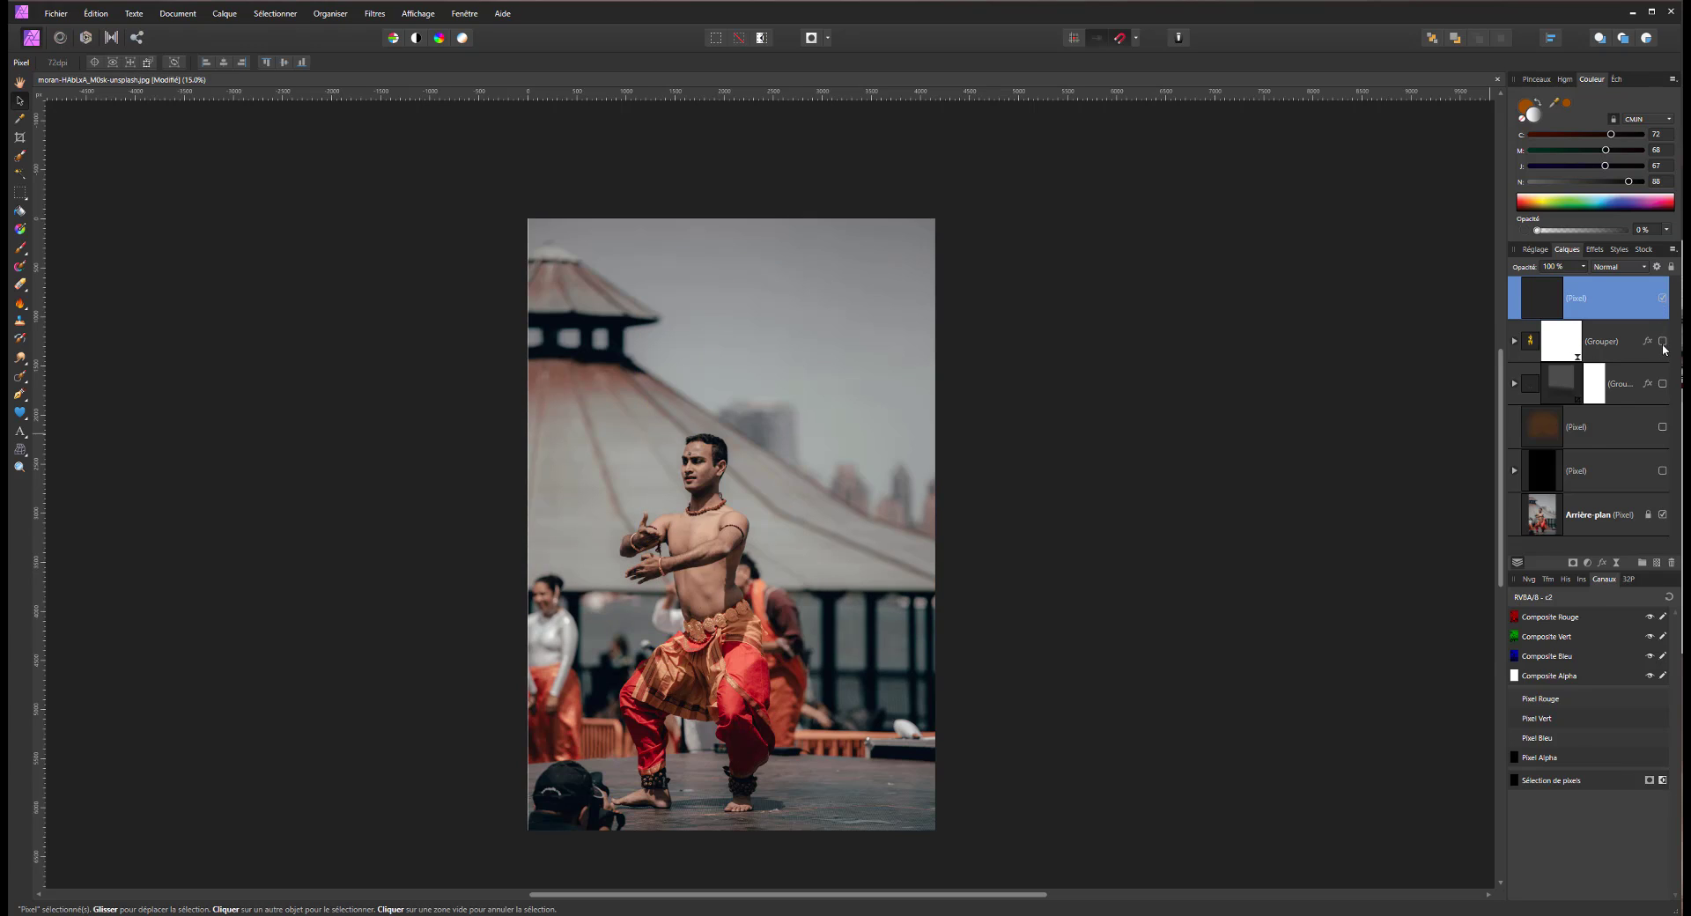
{"action": "left_click", "coordinate": [1662, 340]}
{"action": "left_click", "coordinate": [1662, 384]}
{"action": "left_click", "coordinate": [1662, 427]}
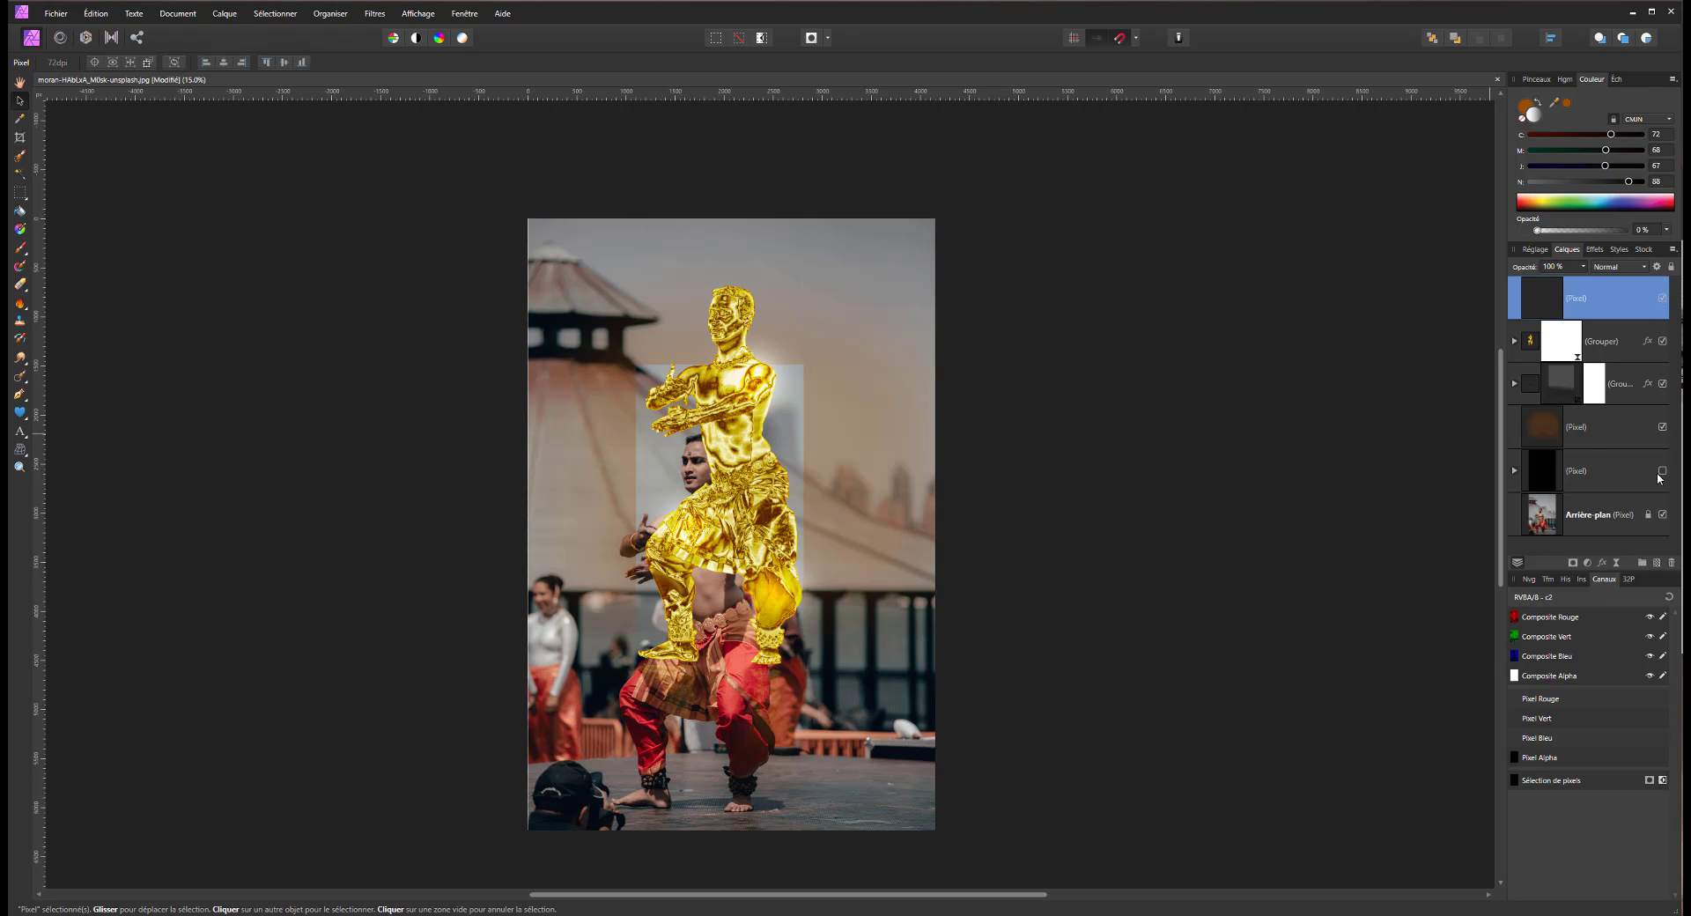
{"action": "left_click", "coordinate": [1662, 471]}
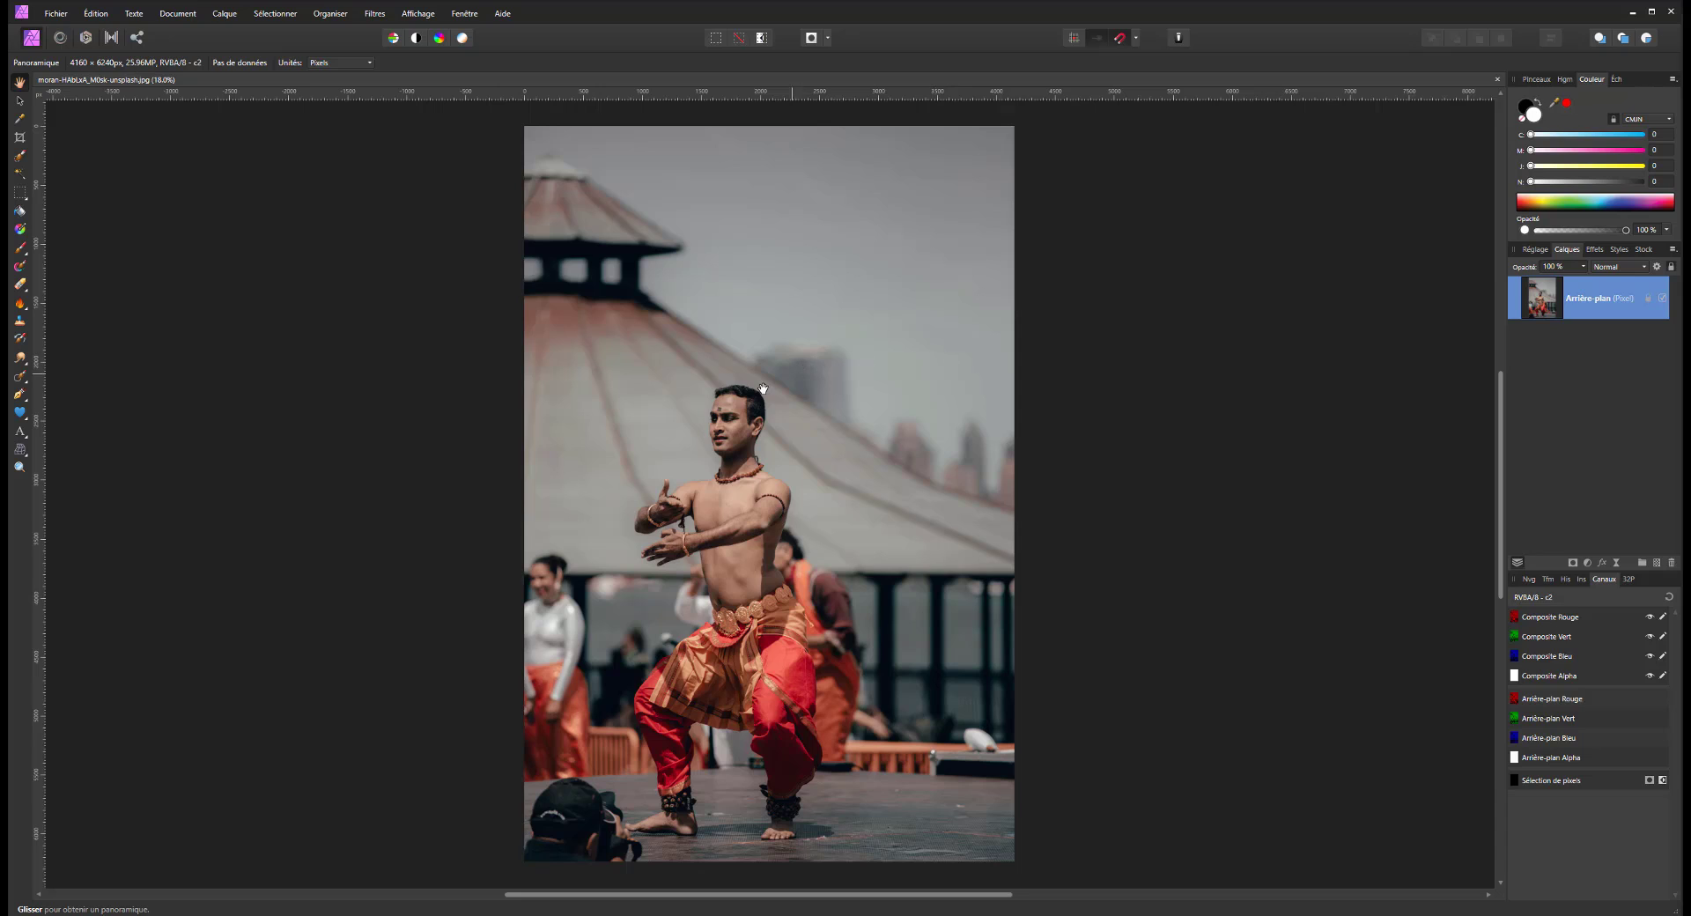
{"action": "scroll", "coordinate": [1057, 436], "scroll_direction": "up", "scroll_amount": 1}
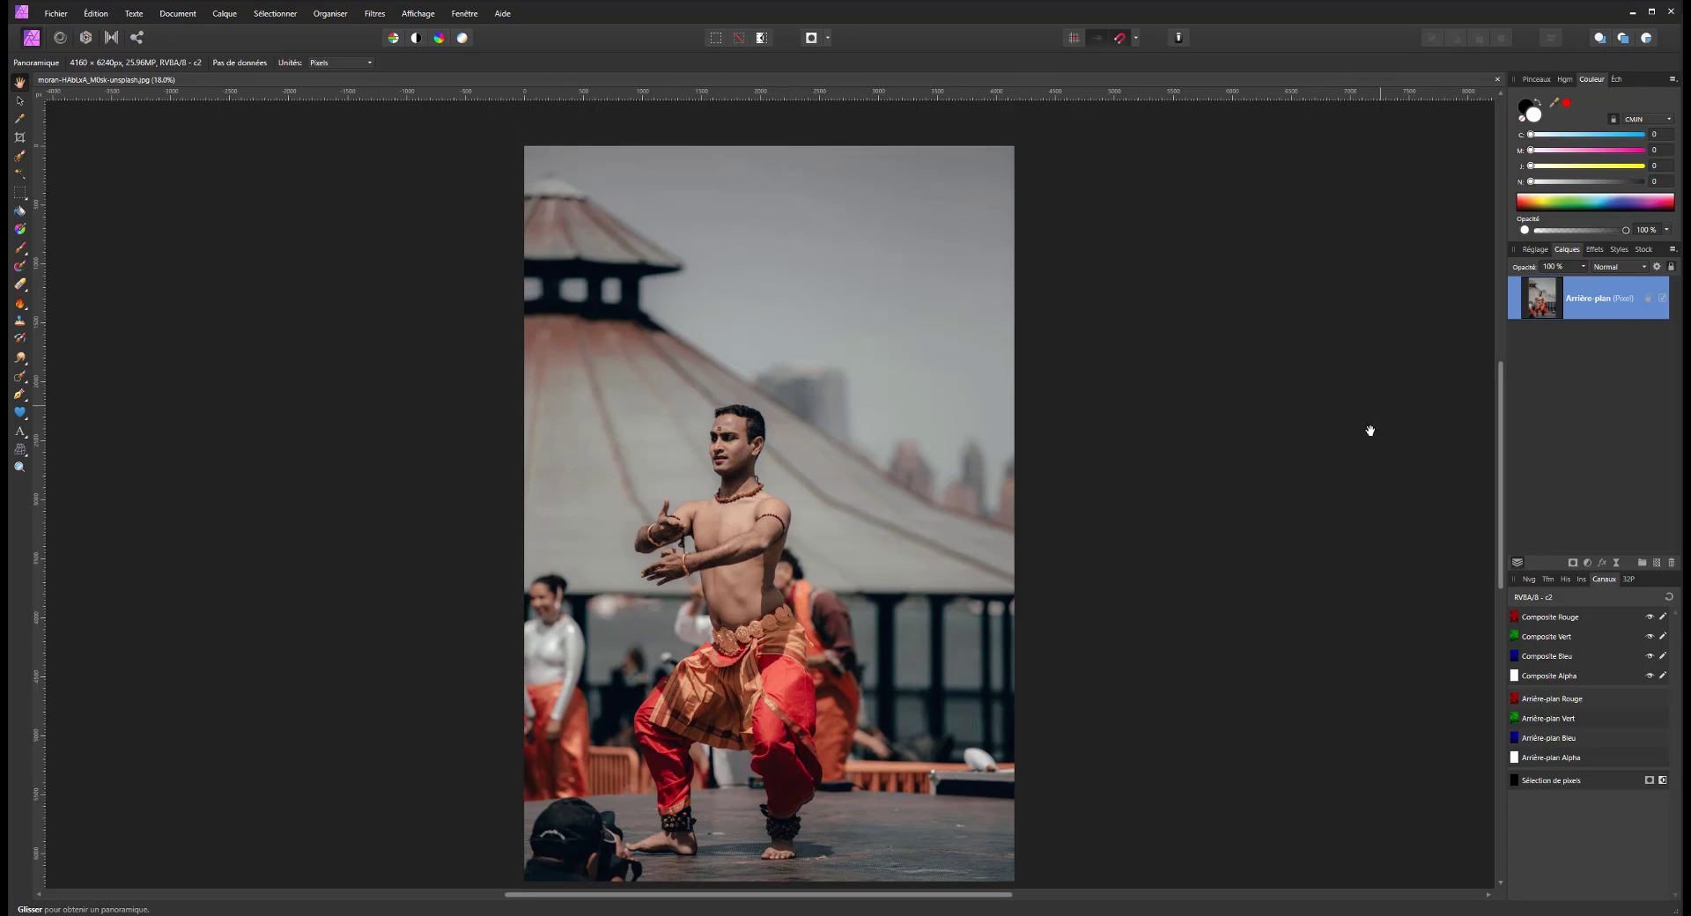
{"action": "scroll", "coordinate": [1277, 405], "scroll_direction": "down", "scroll_amount": 2}
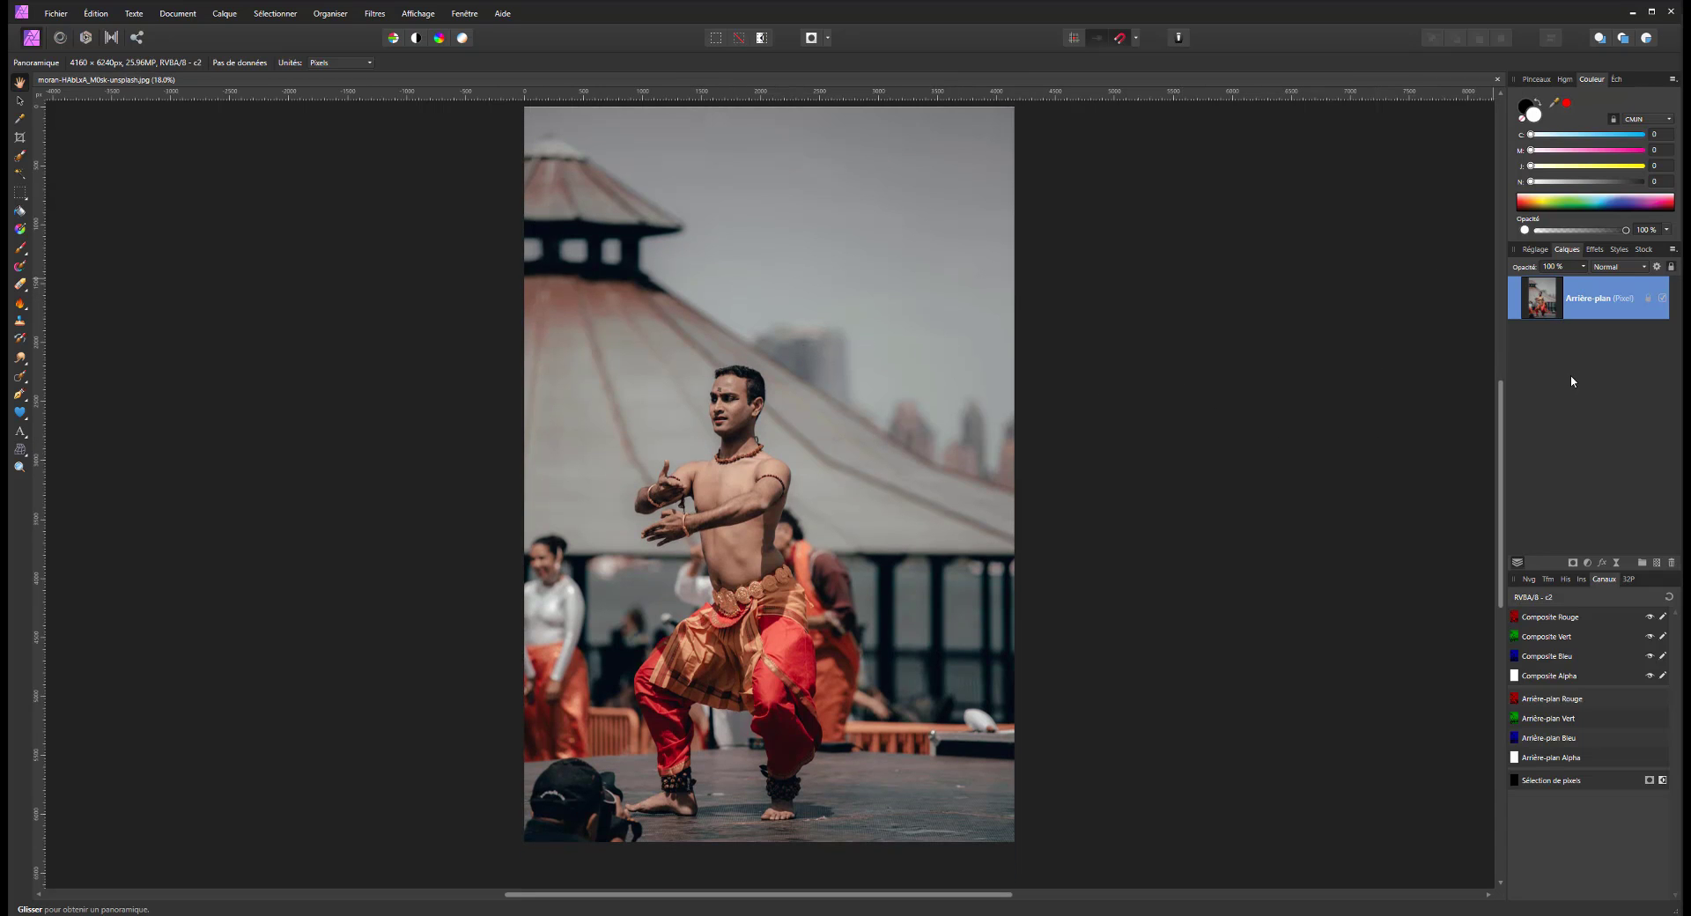
{"action": "key", "text": "ctrl+j"}
{"action": "left_click", "coordinate": [1662, 341]}
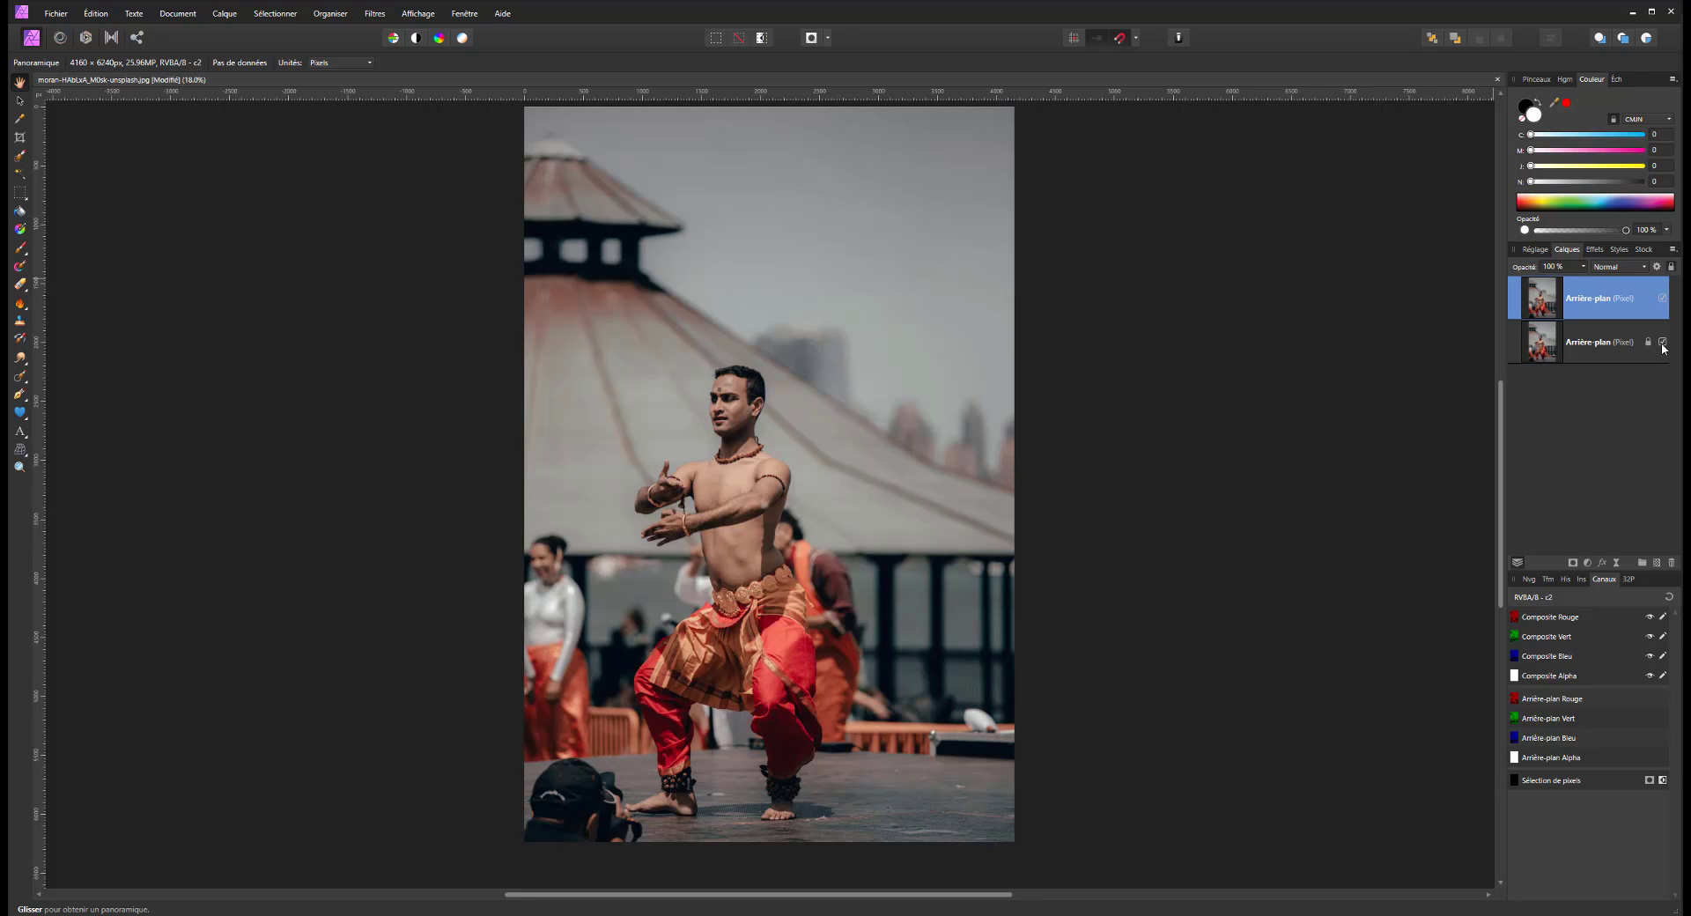
{"action": "left_click_drag", "start_coordinate": [988, 434], "coordinate": [1248, 403]}
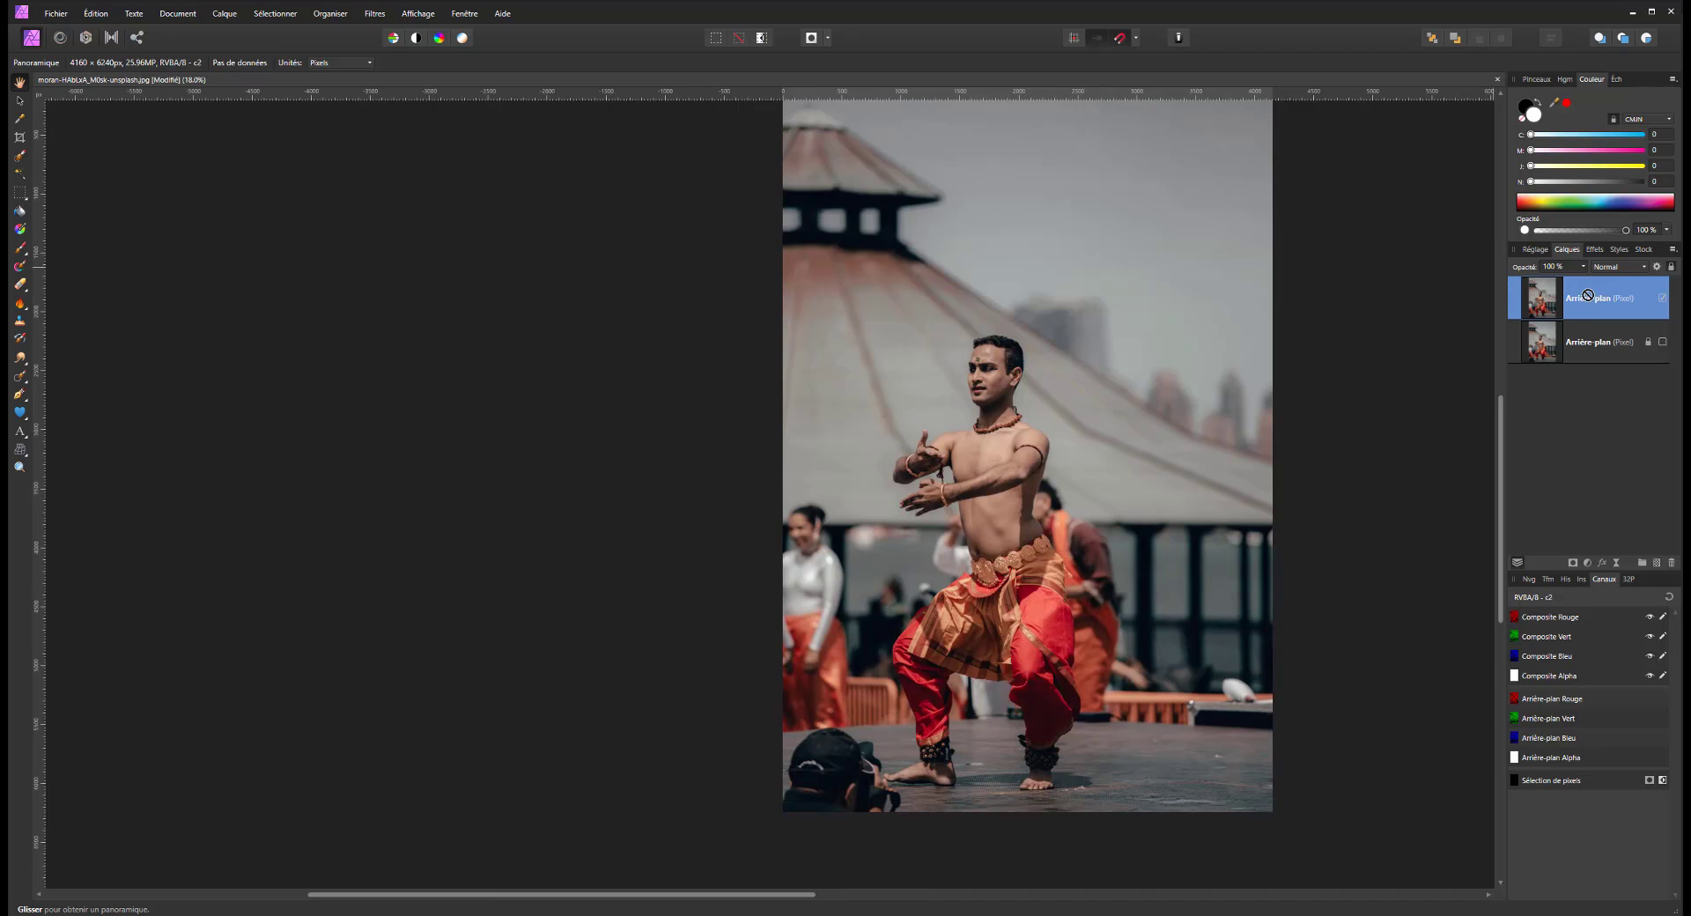
{"action": "key", "text": "Delete"}
{"action": "left_click", "coordinate": [1663, 299]}
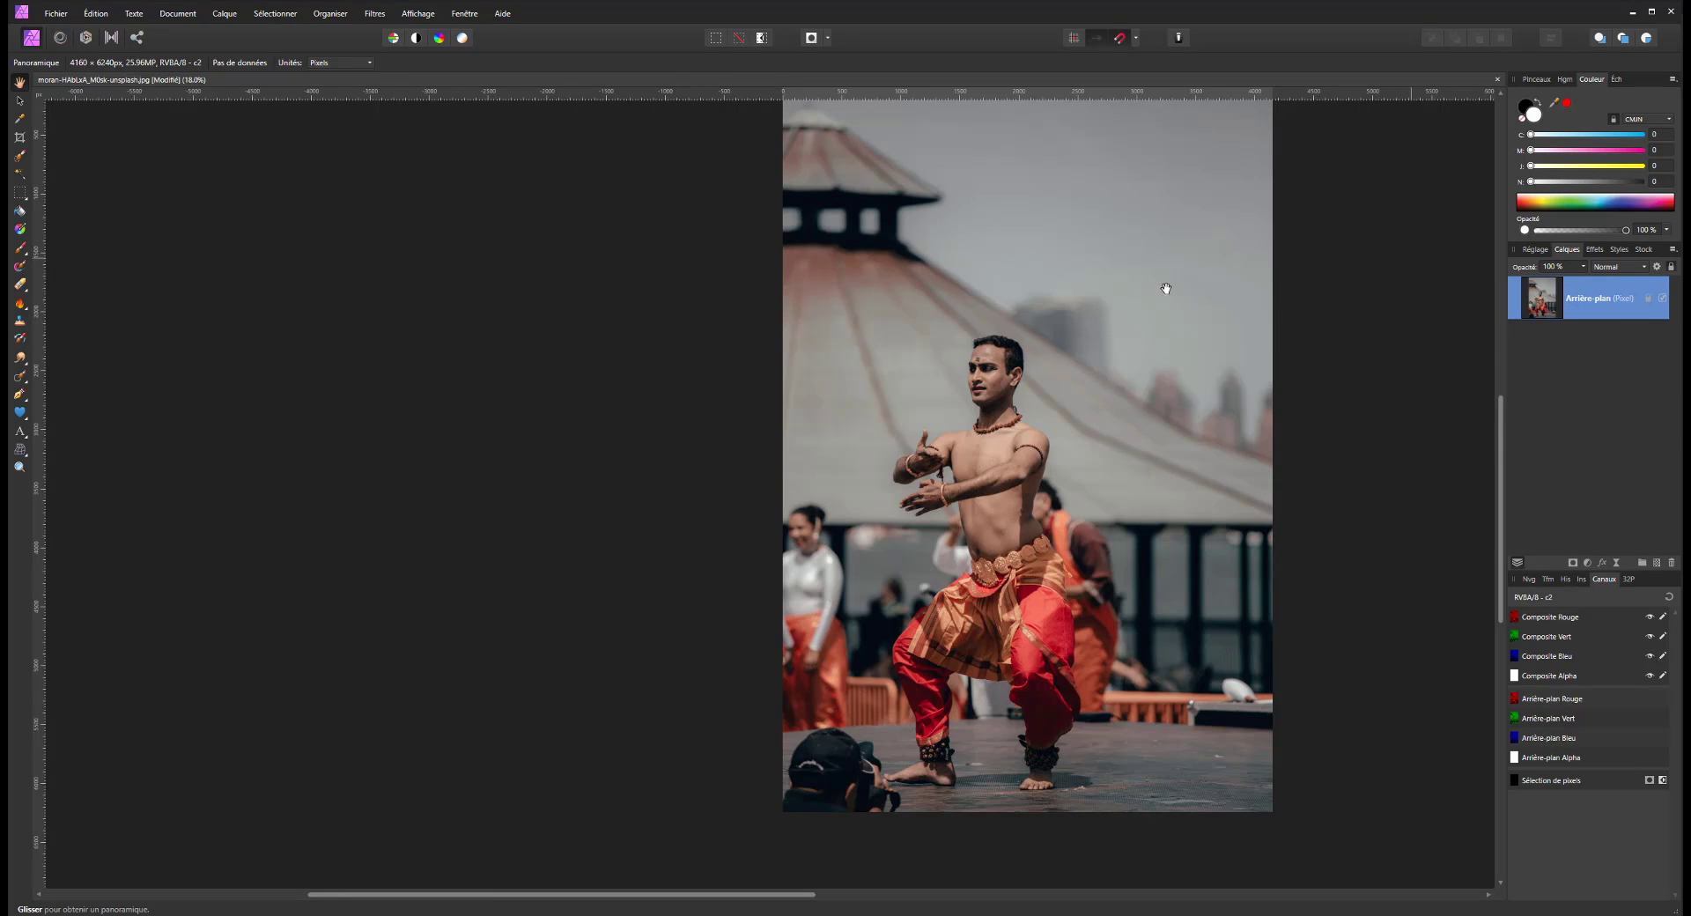
Select the central dancer's head, chest and arms with the Selection Brush, reducing its width to 102.4 px for the face and hands
{"action": "left_click", "coordinate": [19, 157]}
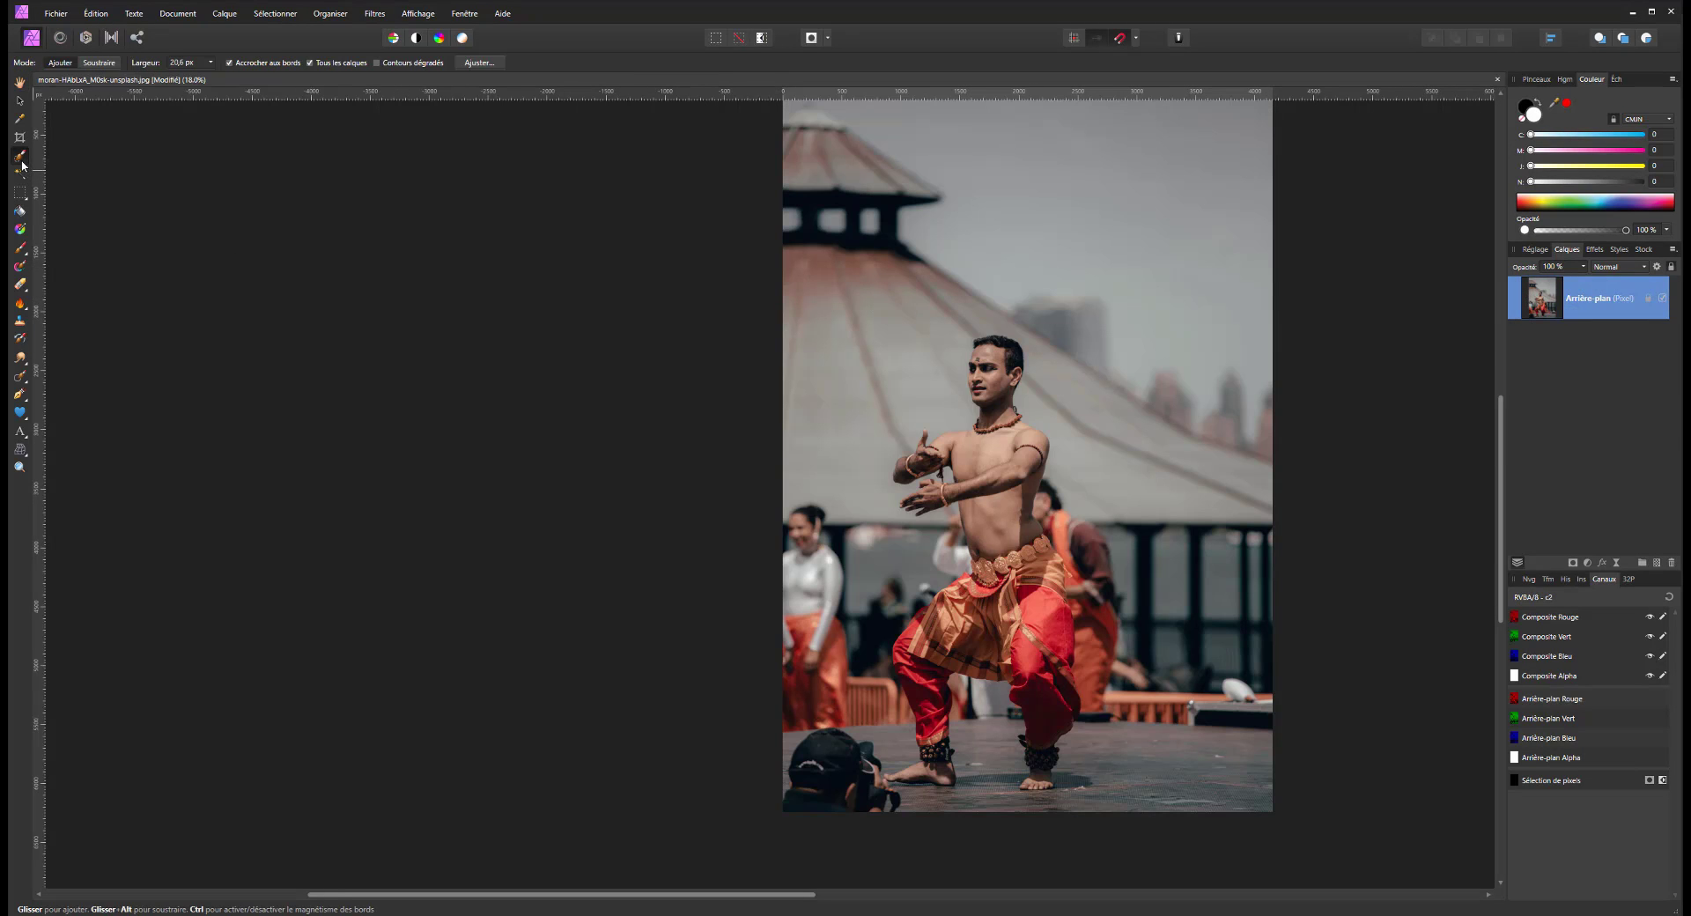
{"action": "scroll", "coordinate": [954, 479], "scroll_direction": "up", "scroll_amount": 2}
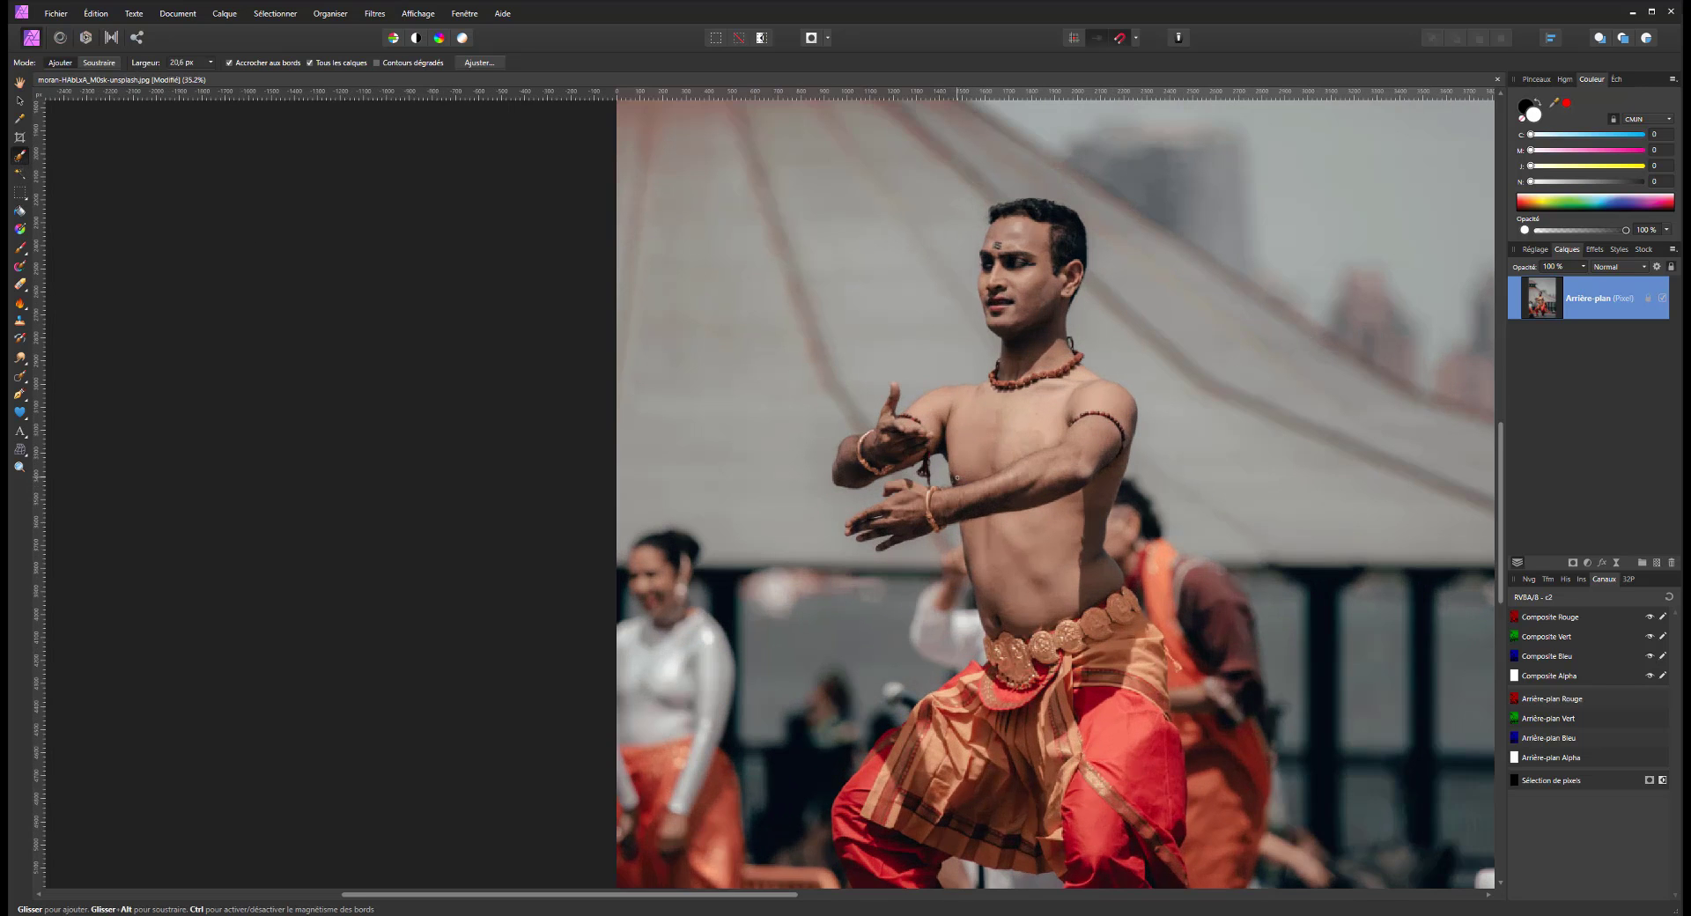
{"action": "scroll", "coordinate": [954, 478], "scroll_direction": "up", "scroll_amount": 1}
{"action": "mouse_move", "coordinate": [1034, 426]}
{"action": "left_mouse_down"}
{"action": "mouse_move", "coordinate": [1037, 499]}
{"action": "mouse_move", "coordinate": [1059, 450]}
{"action": "left_mouse_up"}
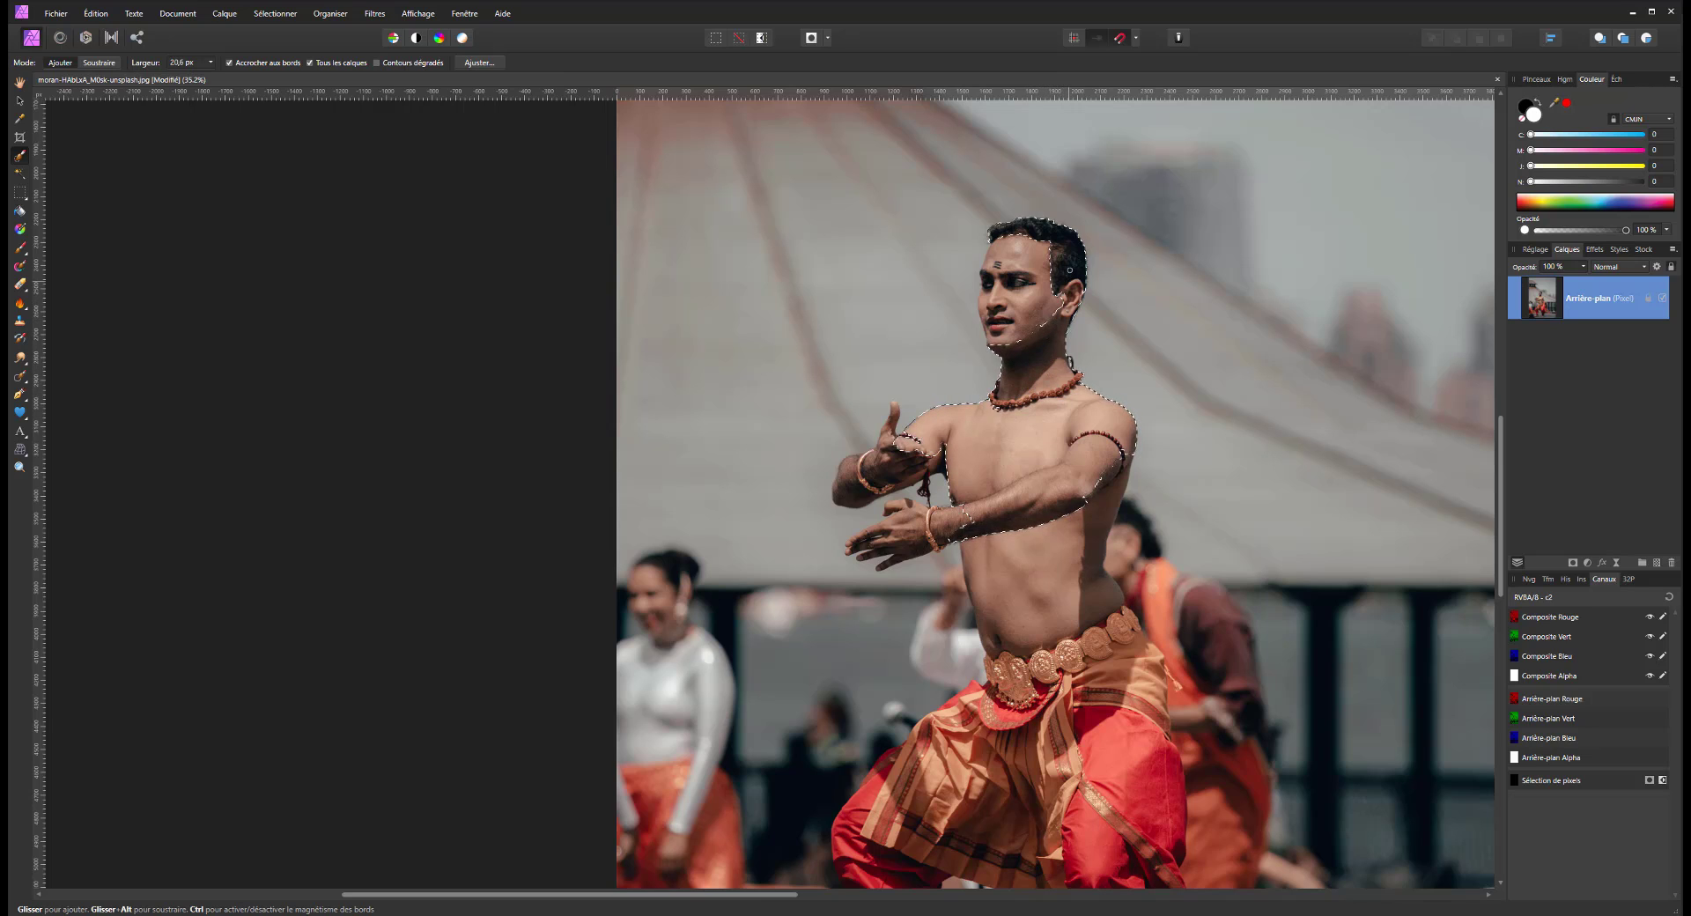
{"action": "mouse_move", "coordinate": [1069, 270]}
{"action": "left_mouse_down"}
{"action": "mouse_move", "coordinate": [1004, 236]}
{"action": "mouse_move", "coordinate": [1061, 234]}
{"action": "mouse_move", "coordinate": [1028, 296]}
{"action": "left_mouse_up"}
{"action": "key", "text": "bracketright"}
{"action": "key", "text": "bracketright"}
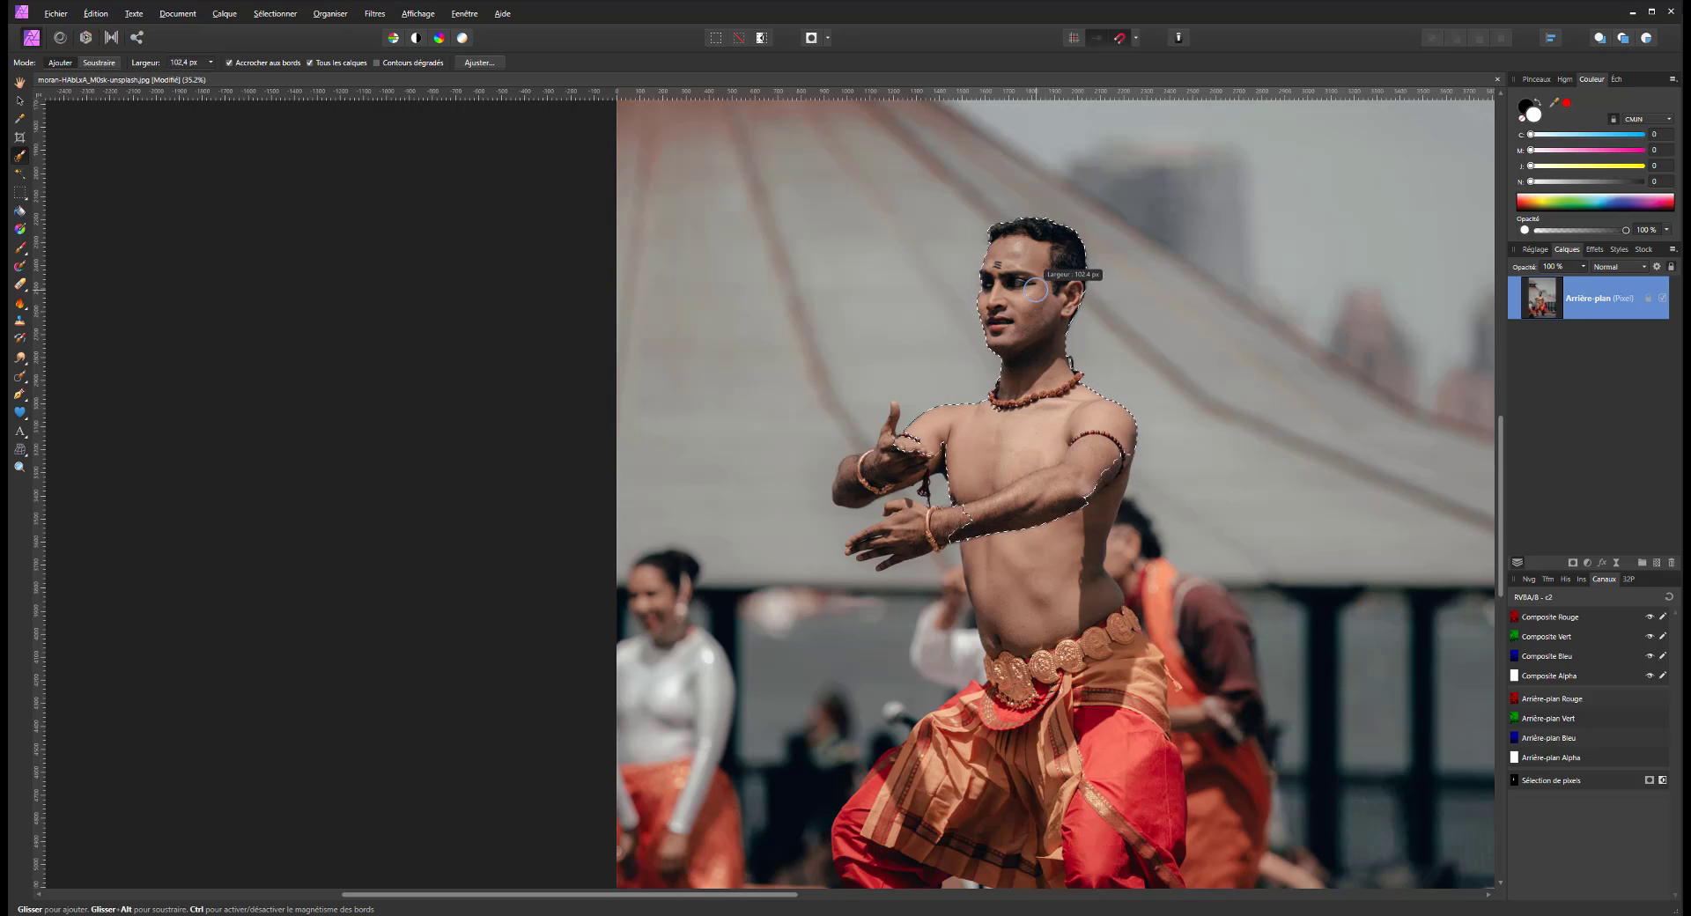
{"action": "mouse_move", "coordinate": [890, 476]}
{"action": "left_mouse_down"}
{"action": "mouse_move", "coordinate": [845, 493]}
{"action": "mouse_move", "coordinate": [960, 484]}
{"action": "left_mouse_up"}
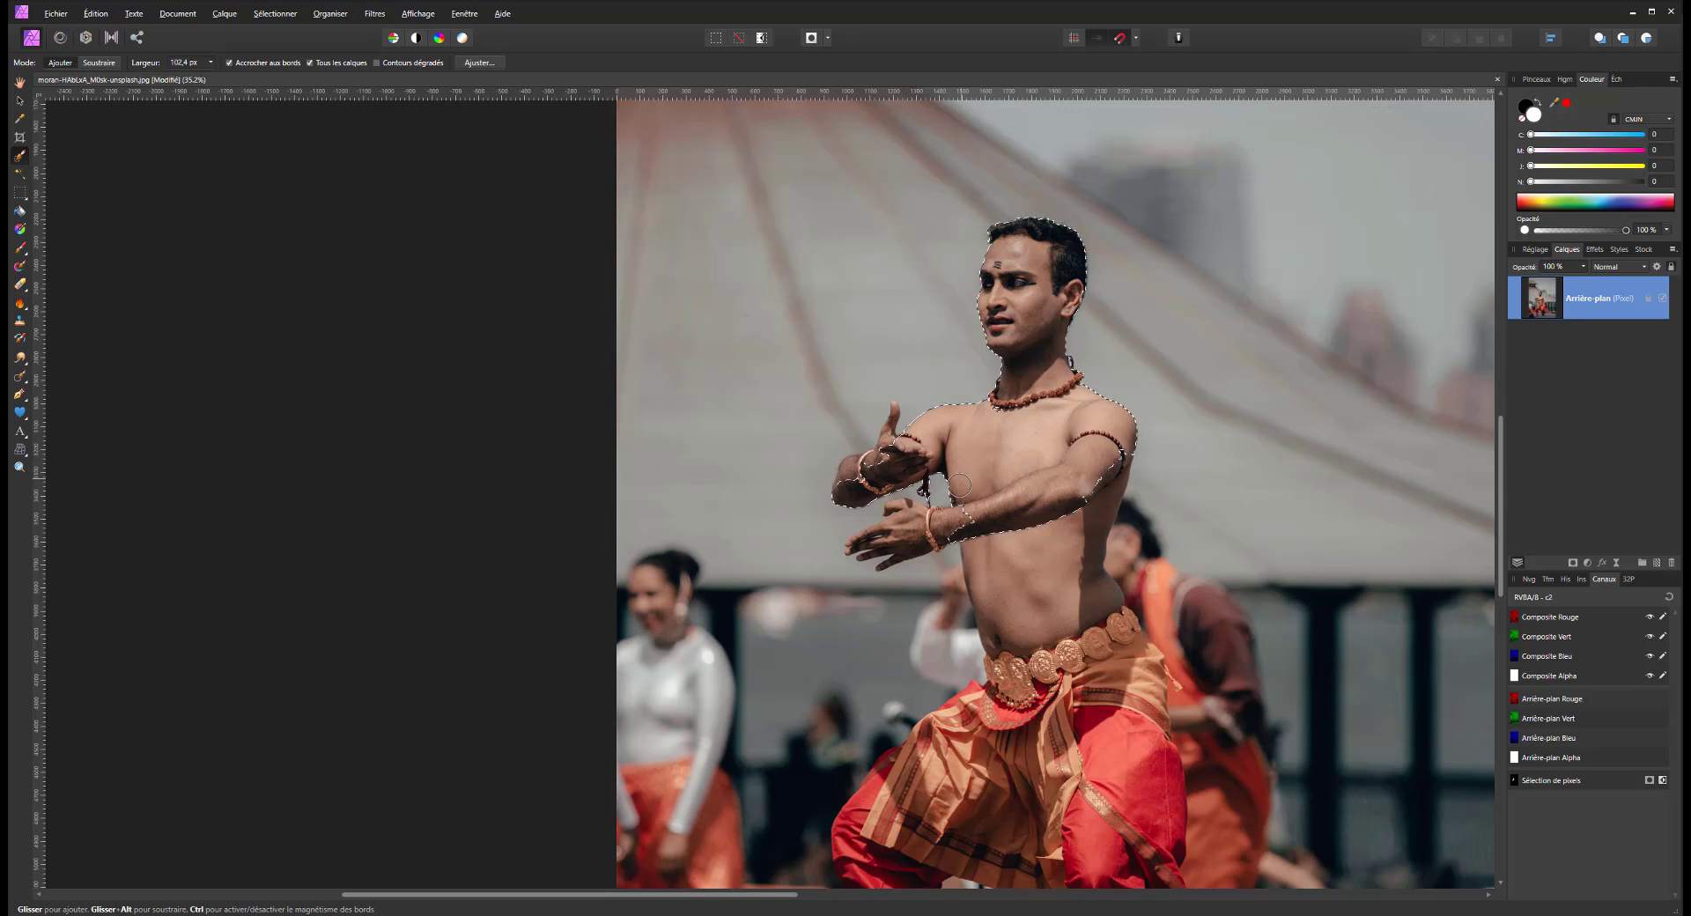
Set the selection brush width to 32.5 px and refine the selection around the dancer's raised thumb and fingers
{"action": "scroll", "coordinate": [960, 484], "scroll_direction": "up", "scroll_amount": 1}
{"action": "key", "text": "bracketleft"}
{"action": "key", "text": "bracketleft"}
{"action": "key", "text": "bracketleft"}
{"action": "key", "text": "bracketleft"}
{"action": "key", "text": "bracketleft"}
{"action": "key", "text": "bracketleft"}
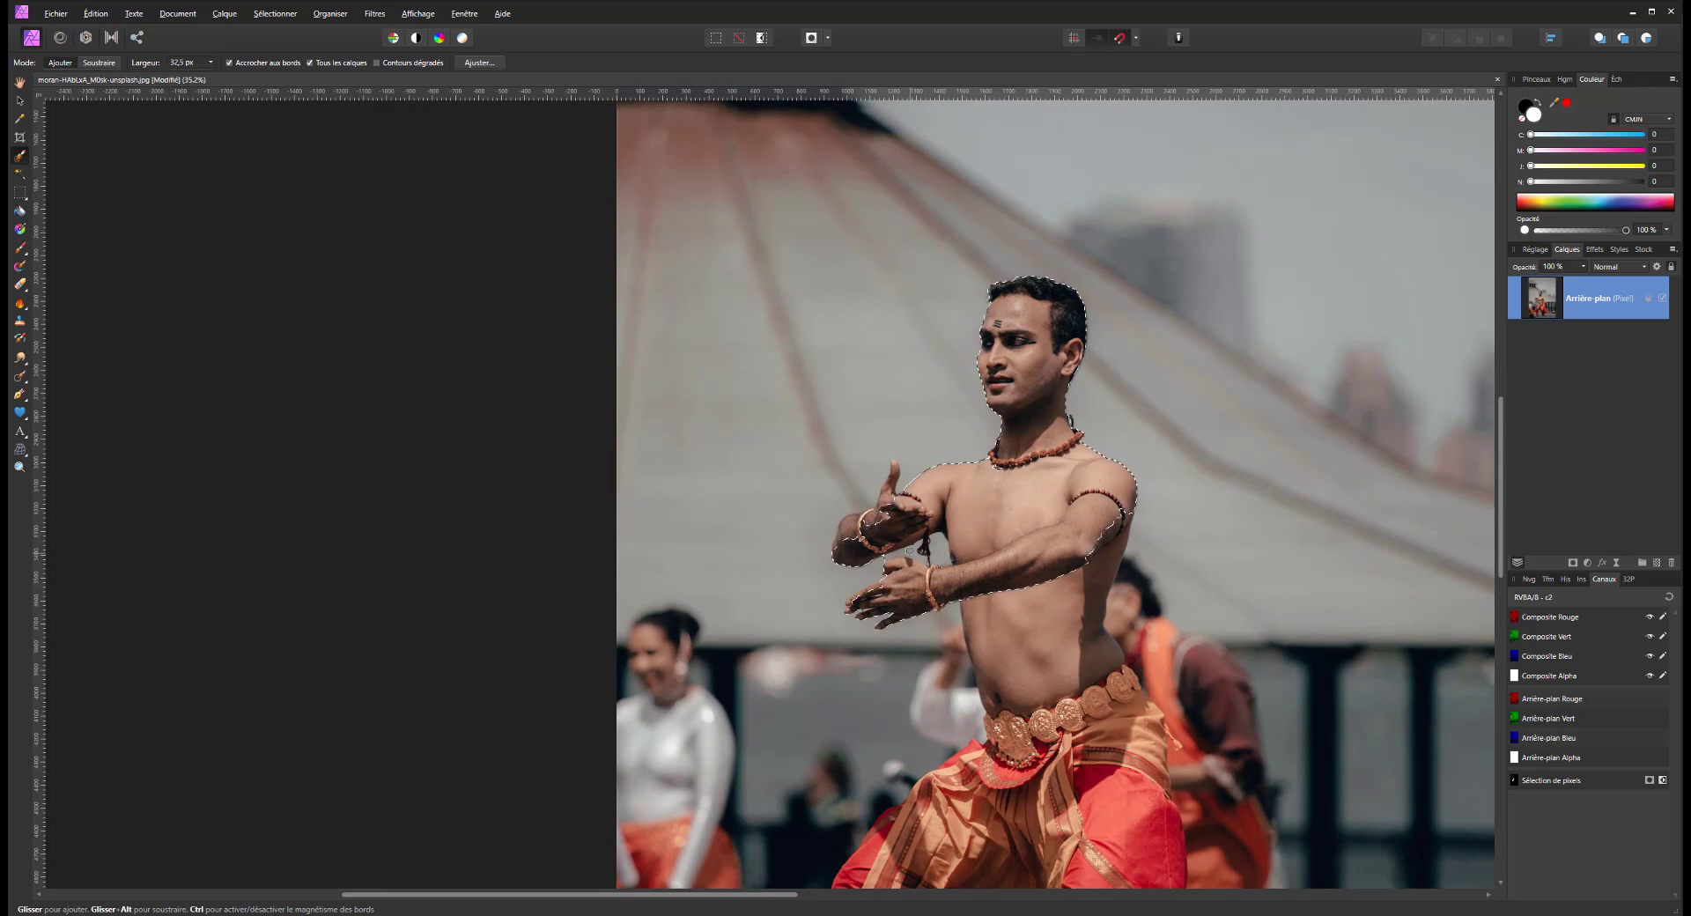
{"action": "scroll", "coordinate": [909, 550], "scroll_direction": "up", "scroll_amount": 7}
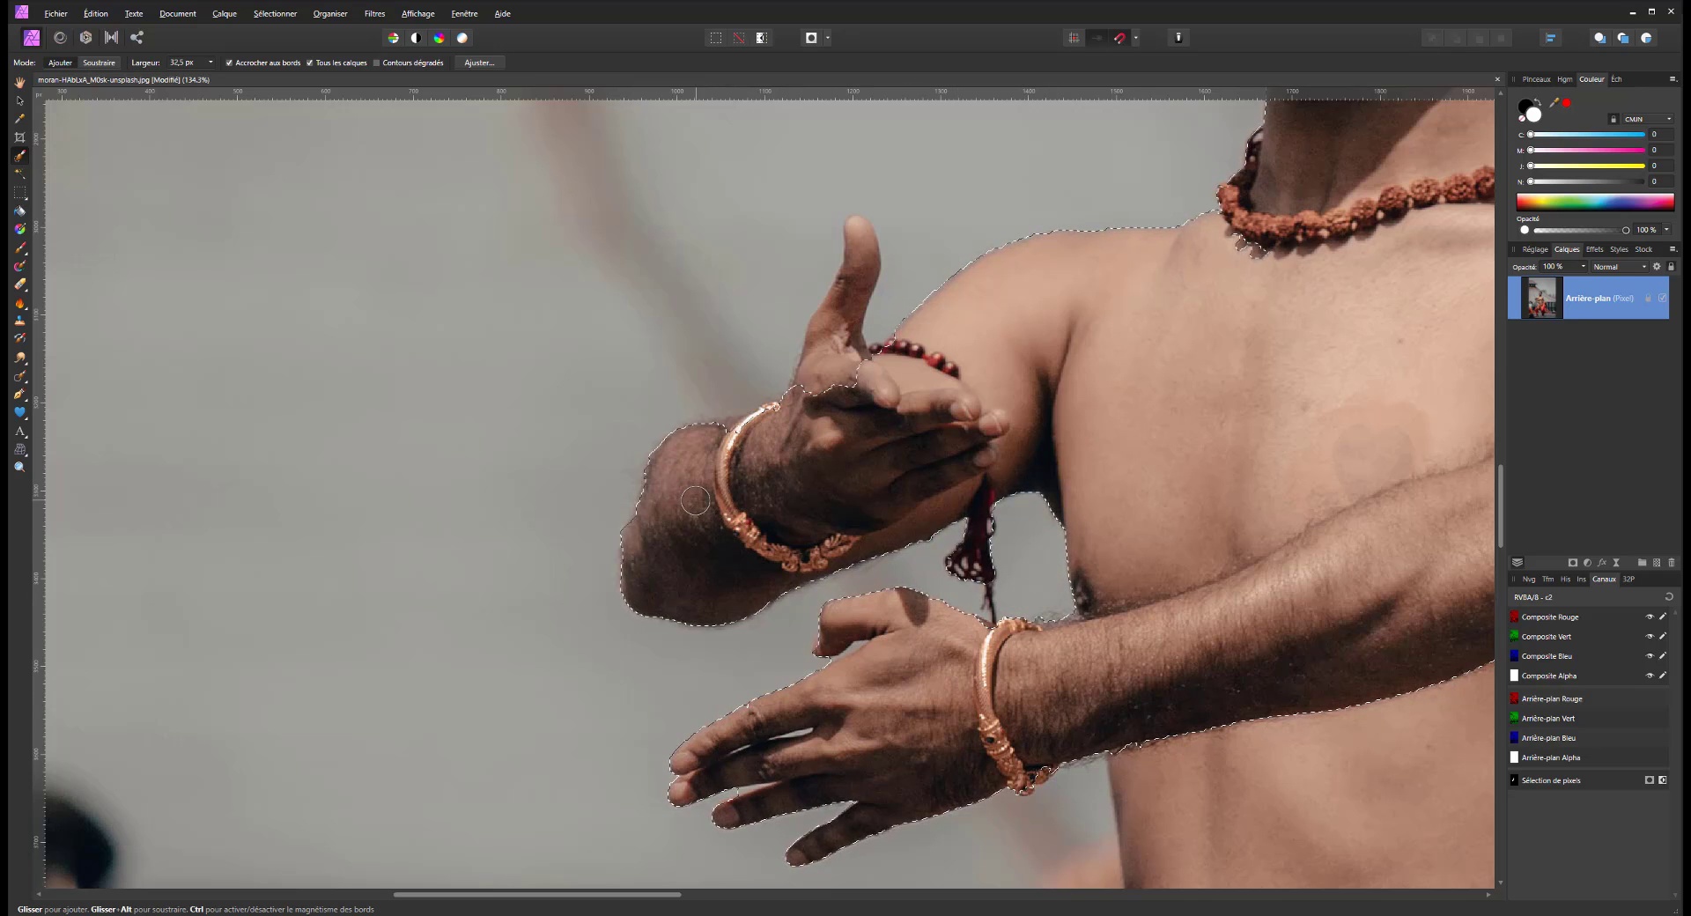
{"action": "left_click_drag", "start_coordinate": [806, 403], "coordinate": [854, 229]}
{"action": "scroll", "coordinate": [854, 229], "scroll_direction": "down", "scroll_amount": 1}
{"action": "left_click_drag", "start_coordinate": [899, 672], "coordinate": [831, 804]}
Extend the selection over the dancer's bare torso and remove the background spill on both sides of the waist
{"action": "left_click_drag", "start_coordinate": [1092, 316], "coordinate": [904, 913]}
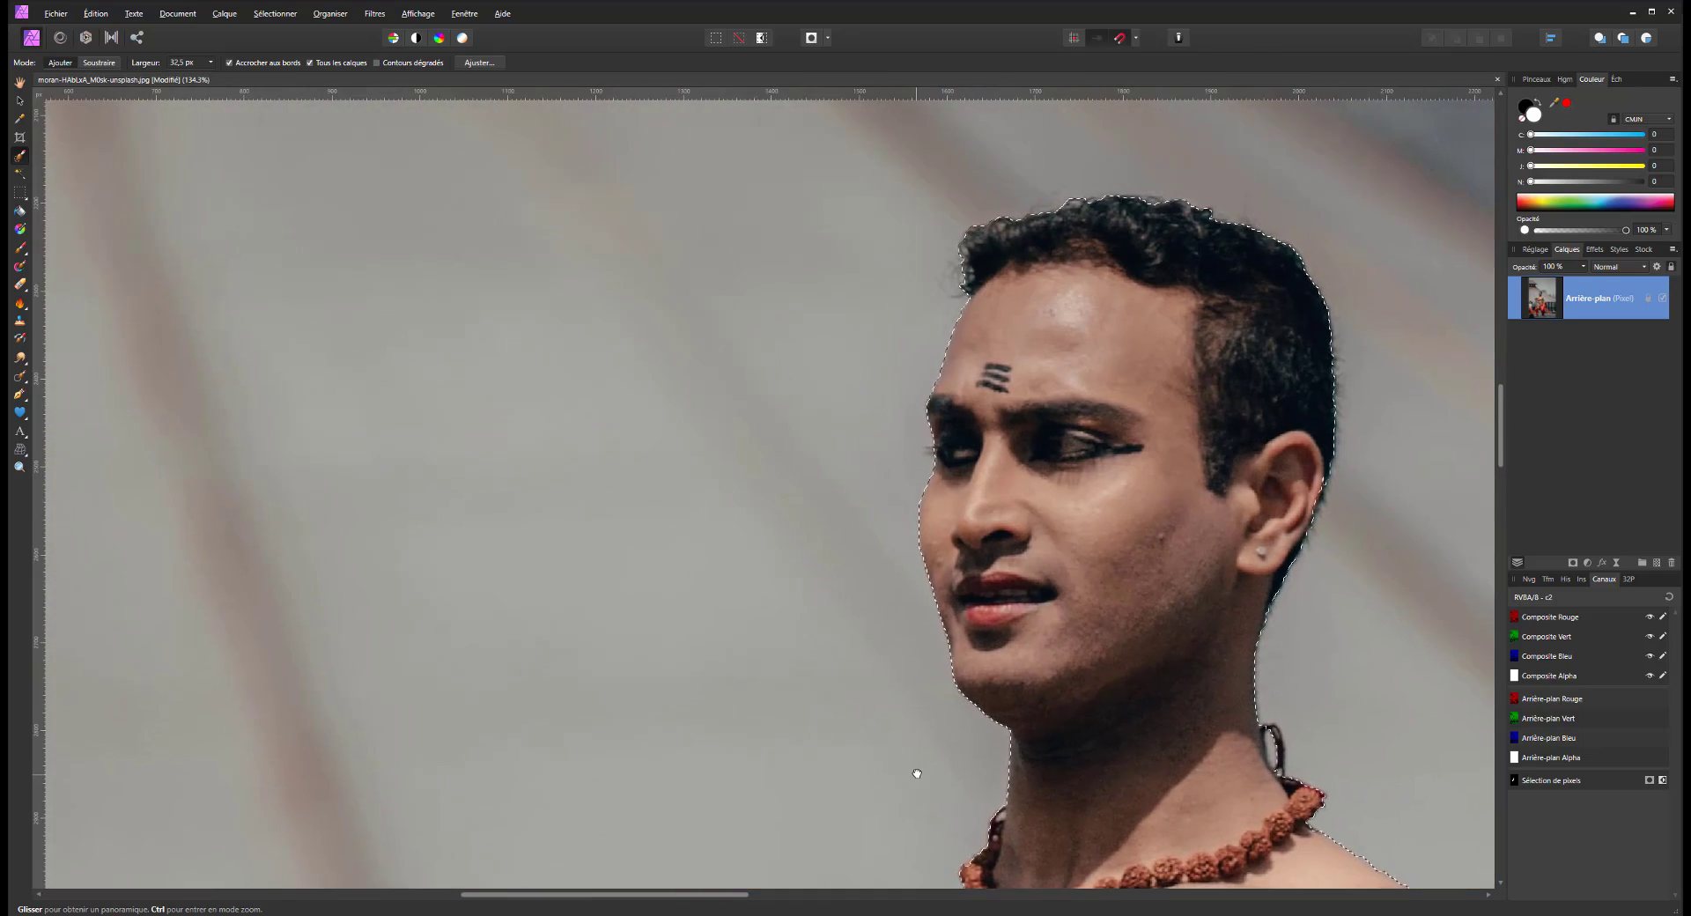
{"action": "left_click_drag", "start_coordinate": [913, 774], "coordinate": [823, 385]}
{"action": "left_click_drag", "start_coordinate": [1019, 745], "coordinate": [759, 262]}
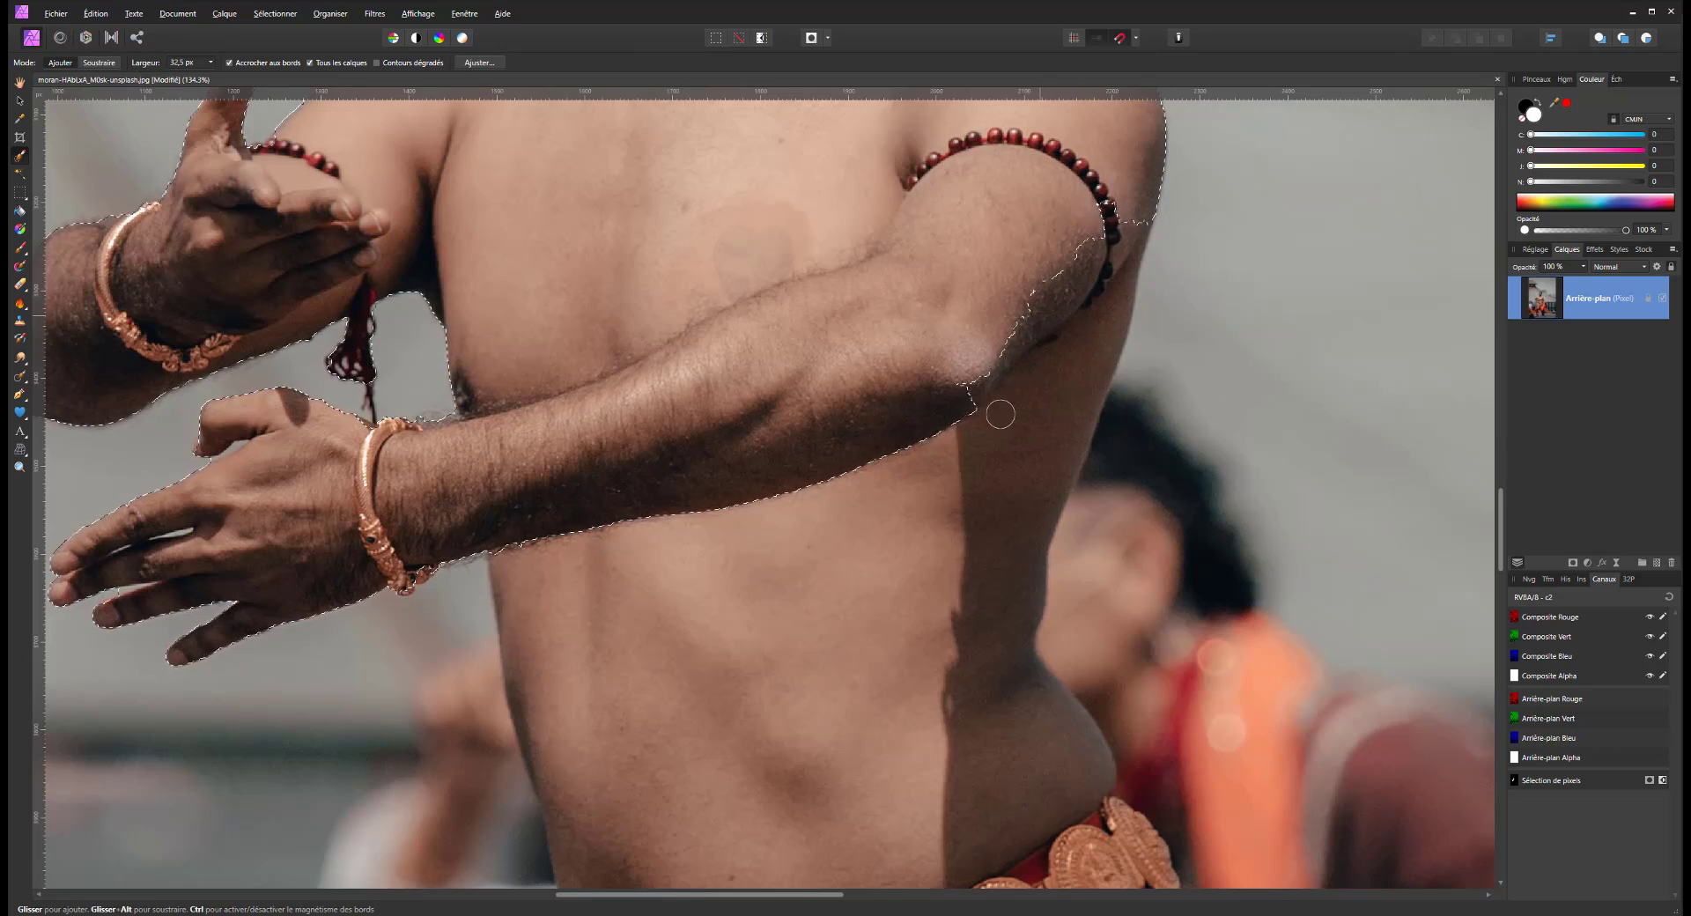
{"action": "left_click_drag", "start_coordinate": [887, 692], "coordinate": [776, 421]}
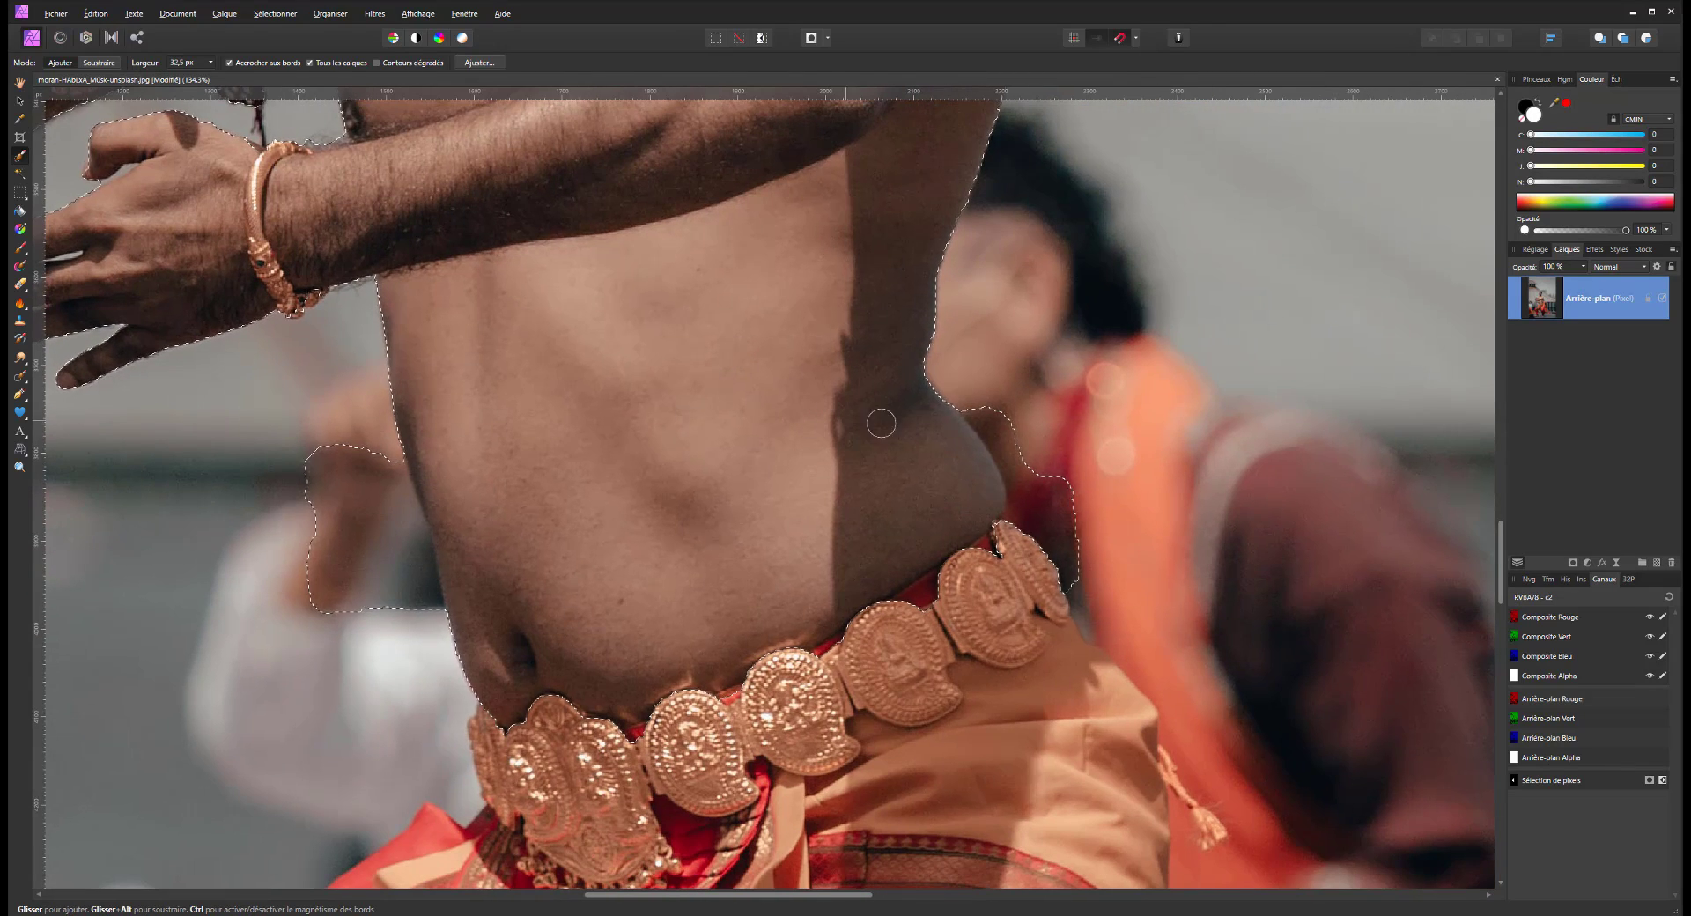
{"action": "left_click_drag", "start_coordinate": [993, 417], "coordinate": [1071, 530]}
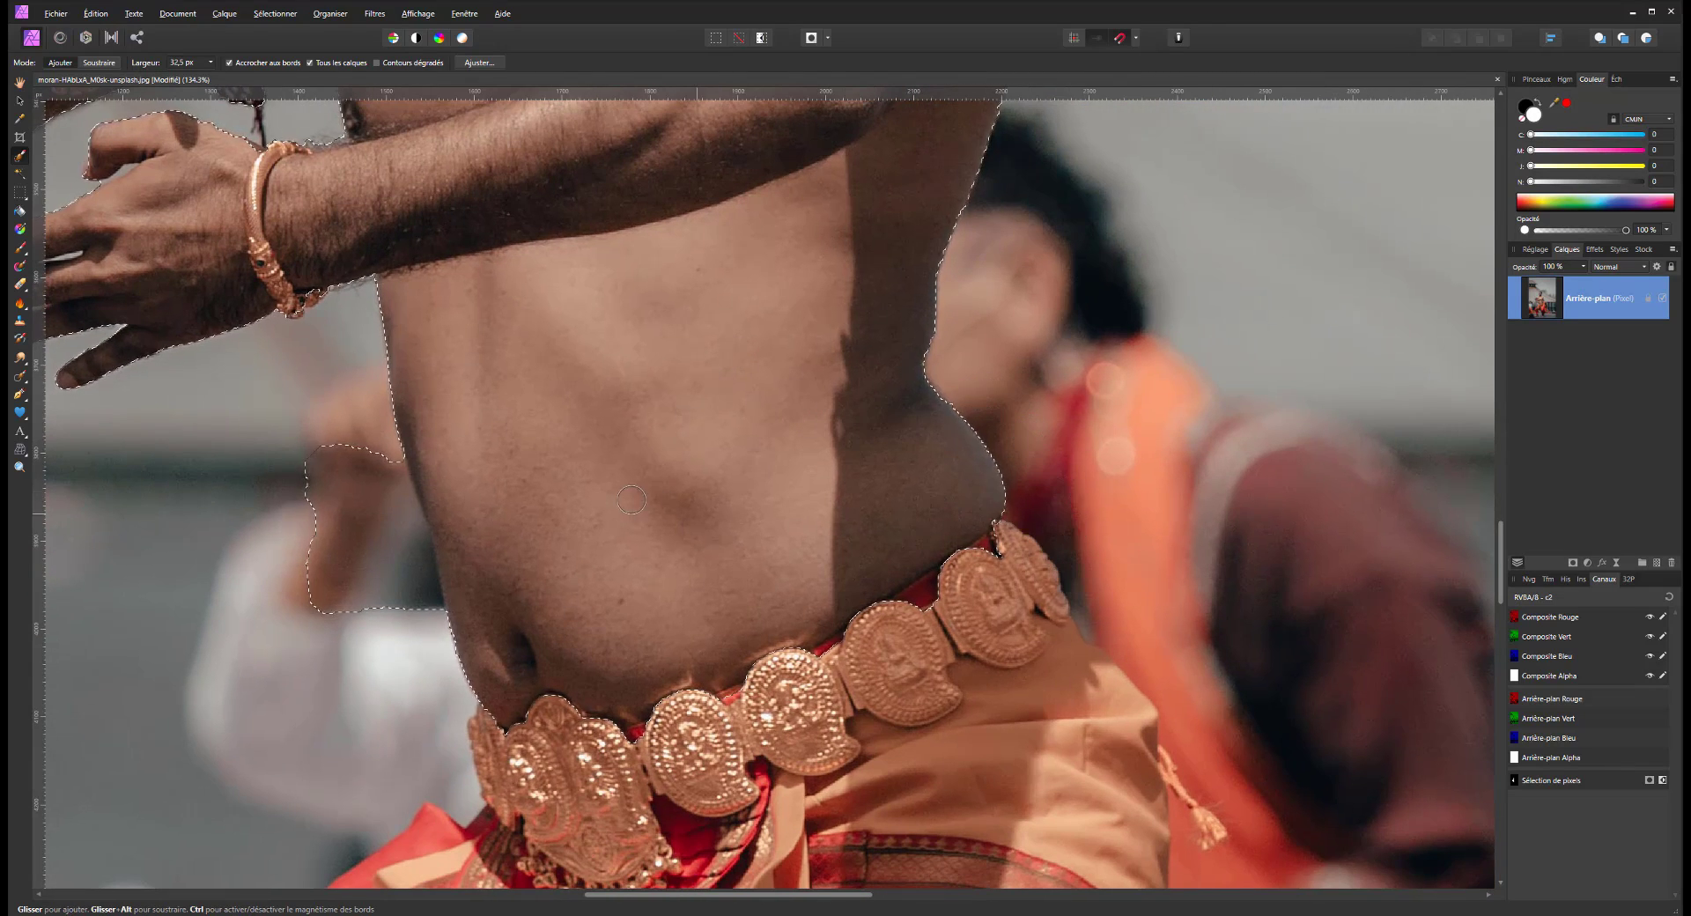
{"action": "scroll", "coordinate": [766, 564], "scroll_direction": "left", "scroll_amount": 4}
{"action": "mouse_move", "coordinate": [696, 458]}
{"action": "left_mouse_down"}
{"action": "mouse_move", "coordinate": [767, 576]}
{"action": "mouse_move", "coordinate": [797, 491]}
{"action": "left_mouse_up"}
Add the gold belt, the upper part of the draped cloth and the front red trouser thigh to the selection
{"action": "scroll", "coordinate": [796, 491], "scroll_direction": "down", "scroll_amount": 5}
{"action": "mouse_move", "coordinate": [891, 580]}
{"action": "left_mouse_down"}
{"action": "mouse_move", "coordinate": [892, 630]}
{"action": "mouse_move", "coordinate": [1087, 409]}
{"action": "mouse_move", "coordinate": [1176, 378]}
{"action": "mouse_move", "coordinate": [1298, 507]}
{"action": "mouse_move", "coordinate": [1338, 584]}
{"action": "mouse_move", "coordinate": [1316, 691]}
{"action": "left_mouse_up"}
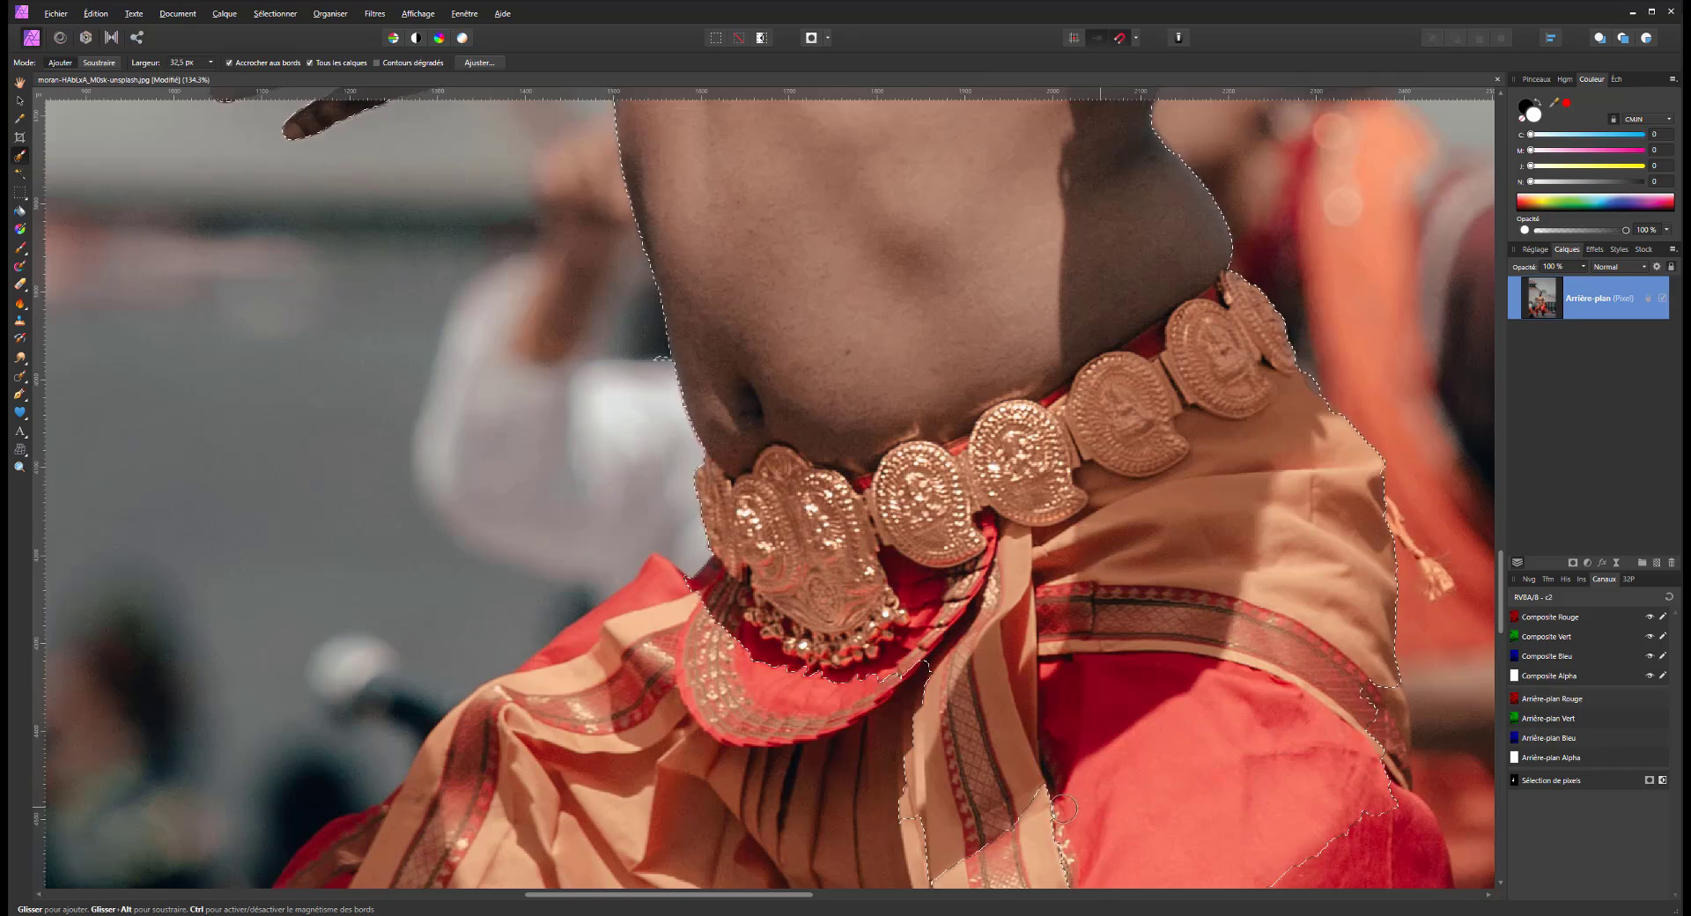
{"action": "scroll", "coordinate": [1056, 528], "scroll_direction": "down", "scroll_amount": 2}
{"action": "scroll", "coordinate": [855, 414], "scroll_direction": "down", "scroll_amount": 5}
{"action": "scroll", "coordinate": [855, 414], "scroll_direction": "right", "scroll_amount": 2}
{"action": "left_click_drag", "start_coordinate": [855, 414], "coordinate": [810, 348]}
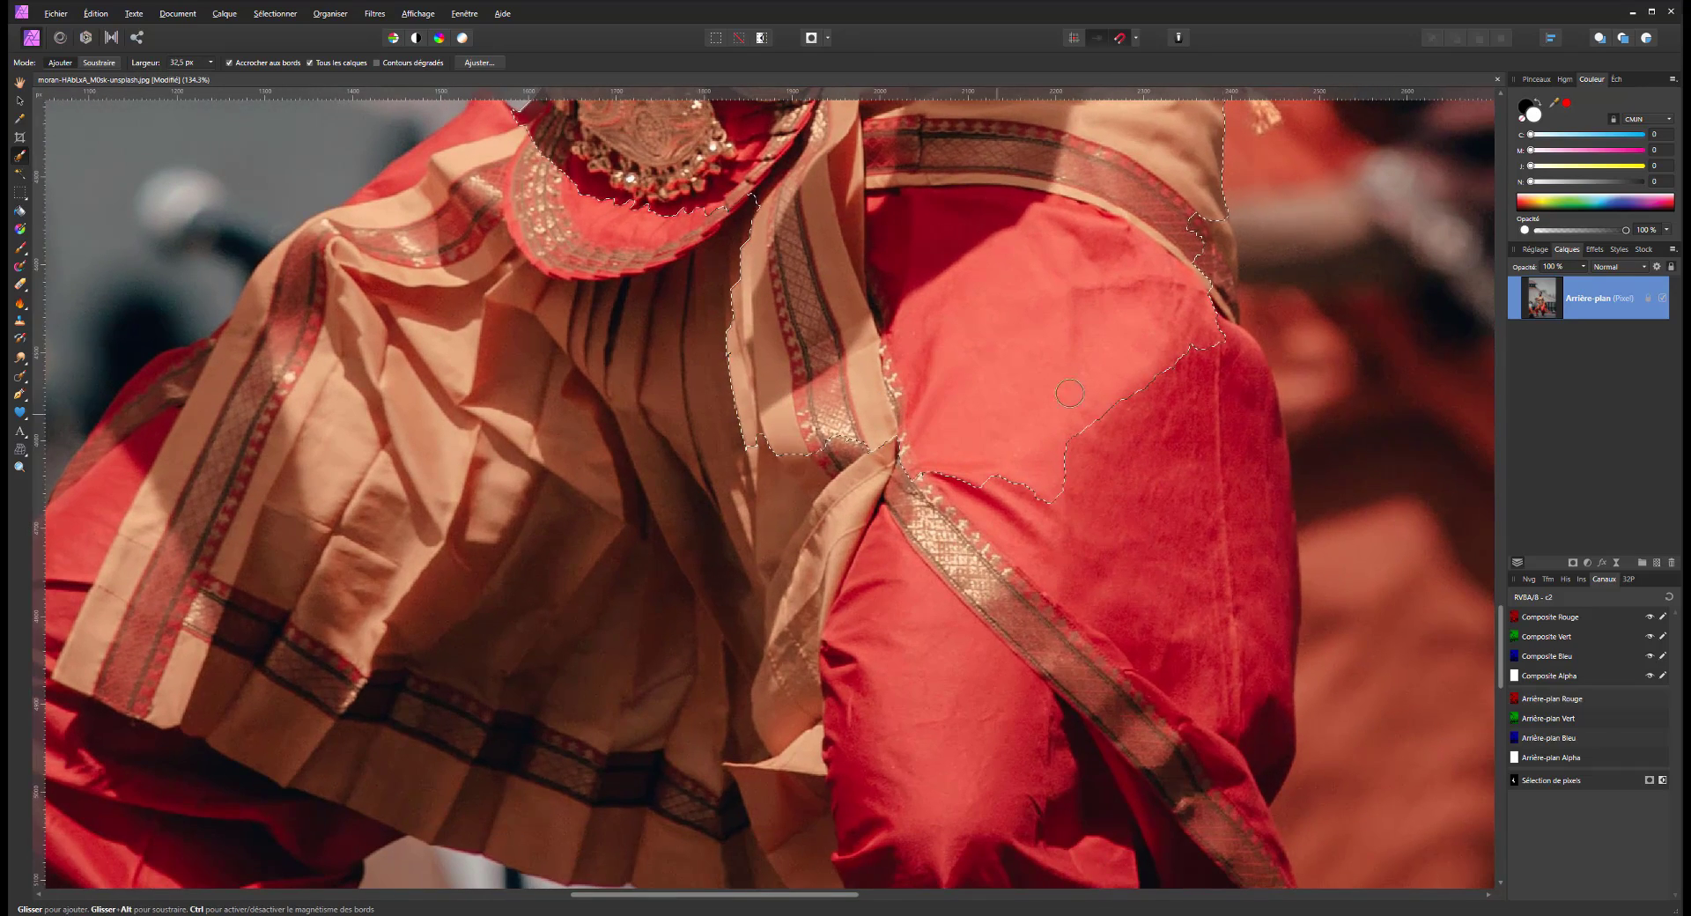
{"action": "mouse_move", "coordinate": [1071, 390]}
{"action": "left_mouse_down"}
{"action": "mouse_move", "coordinate": [1086, 692]}
{"action": "mouse_move", "coordinate": [1114, 718]}
{"action": "left_mouse_up"}
Add the rest of the draped cloth and the front leg to the selection, subtracting the stage objects caught behind that leg
{"action": "scroll", "coordinate": [965, 677], "scroll_direction": "down", "scroll_amount": 6}
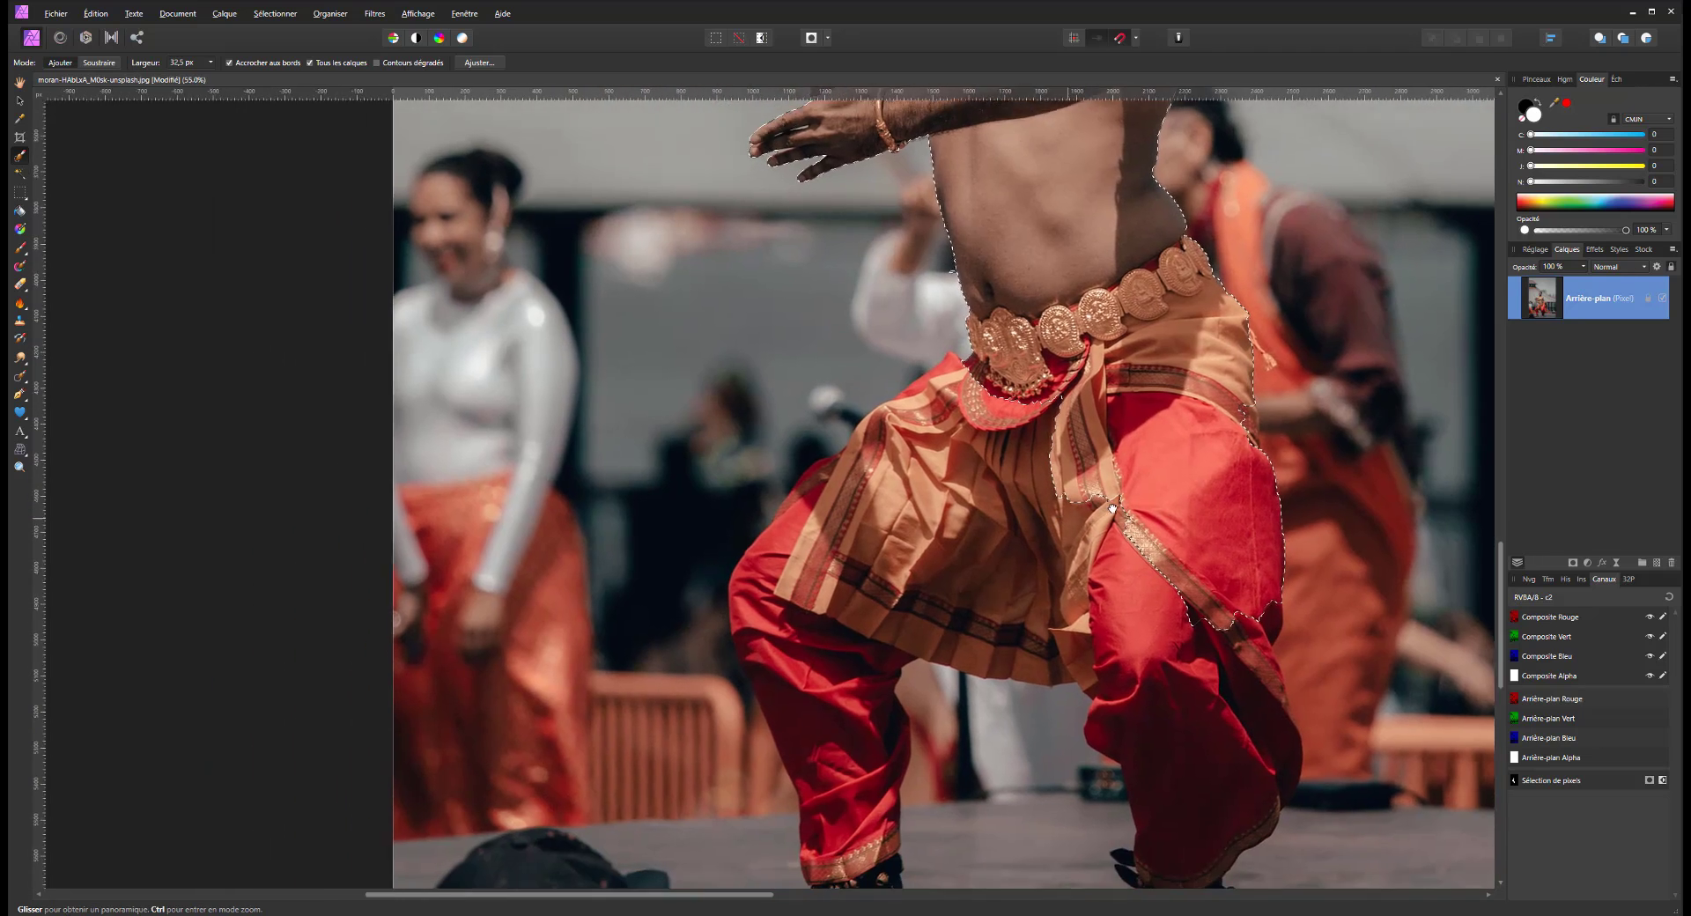
{"action": "left_click_drag", "start_coordinate": [1111, 509], "coordinate": [1207, 484]}
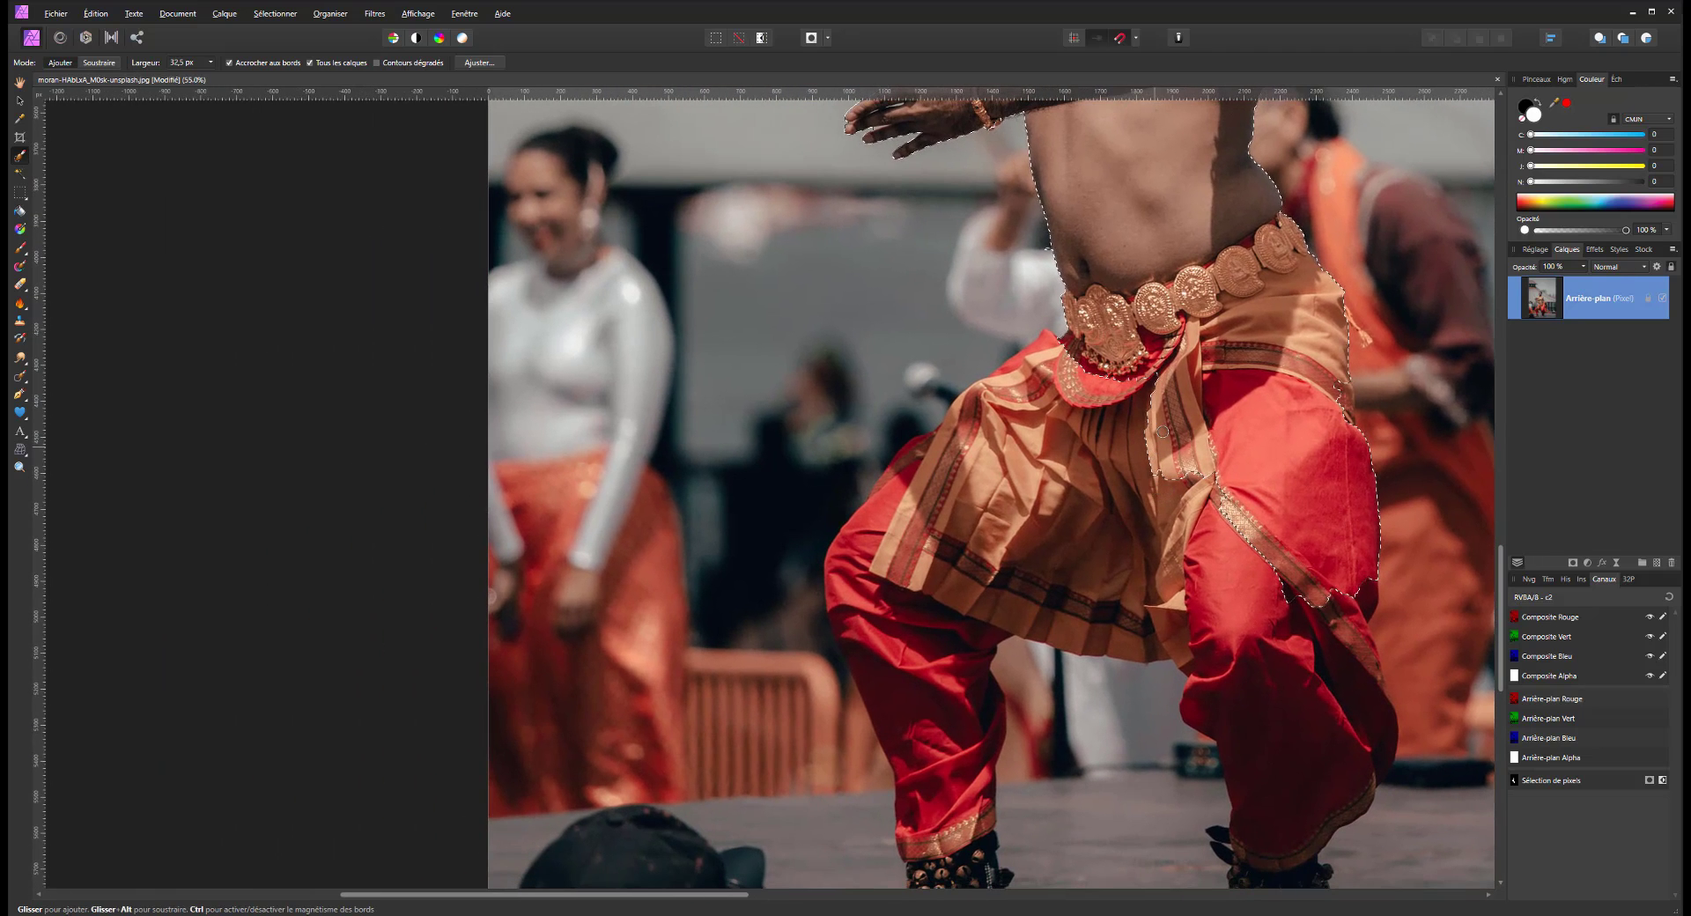
{"action": "mouse_move", "coordinate": [1084, 440]}
{"action": "left_mouse_down"}
{"action": "mouse_move", "coordinate": [1013, 432]}
{"action": "mouse_move", "coordinate": [1103, 377]}
{"action": "mouse_move", "coordinate": [898, 529]}
{"action": "mouse_move", "coordinate": [933, 564]}
{"action": "mouse_move", "coordinate": [988, 430]}
{"action": "mouse_move", "coordinate": [969, 546]}
{"action": "mouse_move", "coordinate": [1101, 634]}
{"action": "mouse_move", "coordinate": [1272, 705]}
{"action": "mouse_move", "coordinate": [1322, 608]}
{"action": "left_mouse_up"}
{"action": "left_click_drag", "start_coordinate": [1317, 691], "coordinate": [1027, 475]}
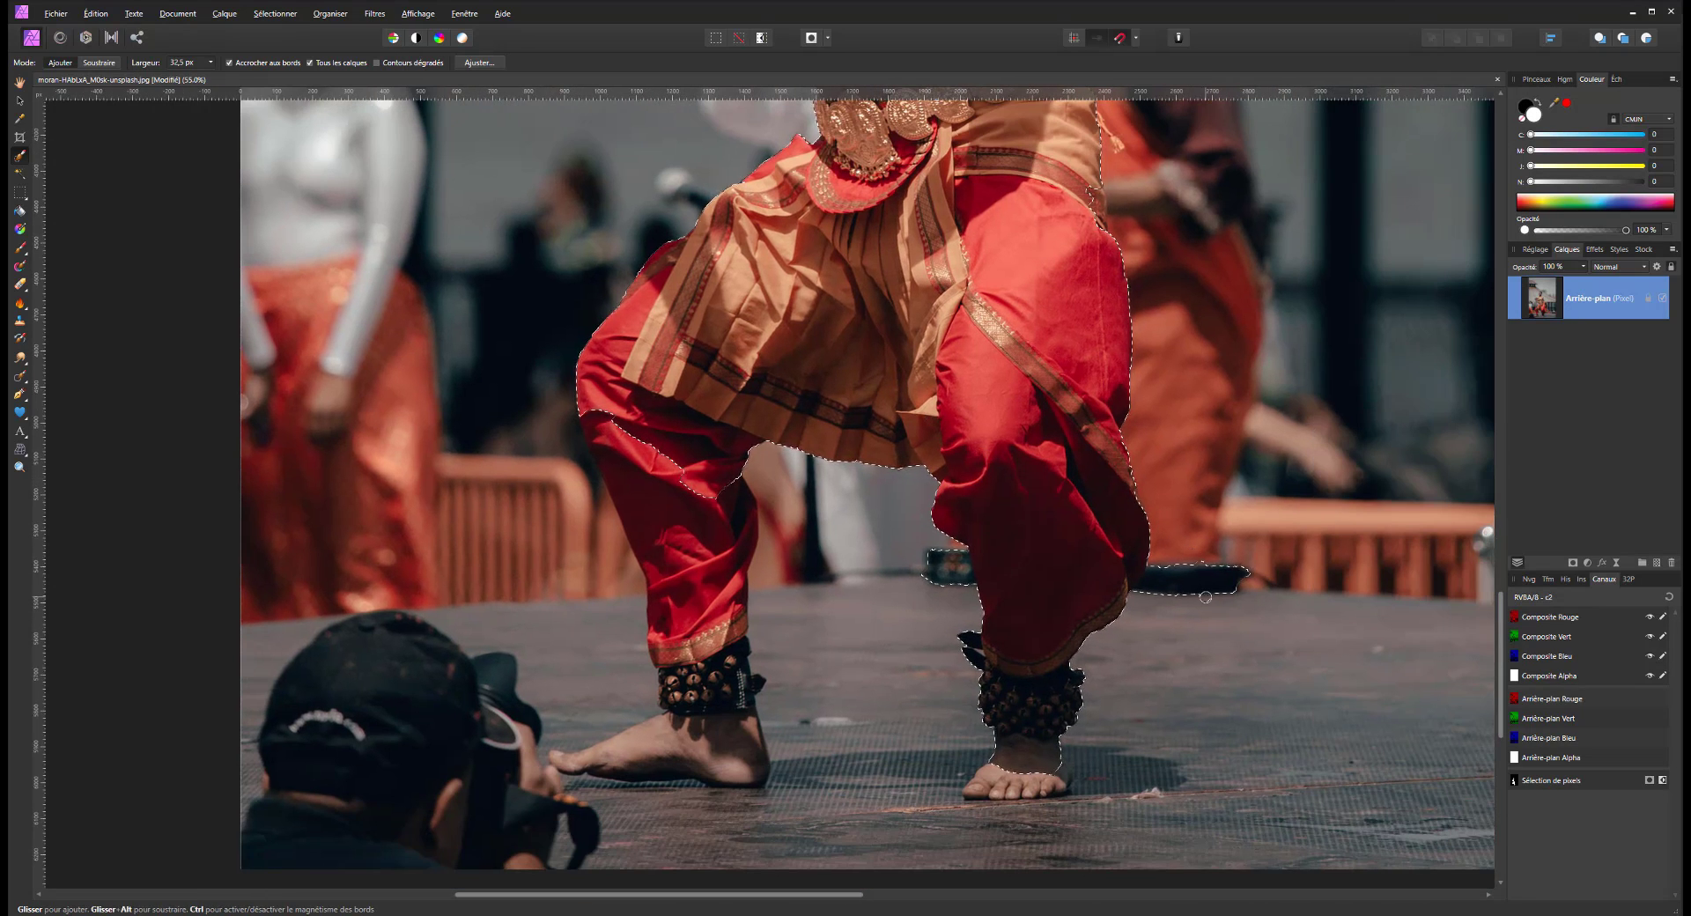
{"action": "left_click_drag", "start_coordinate": [1199, 566], "coordinate": [1086, 602]}
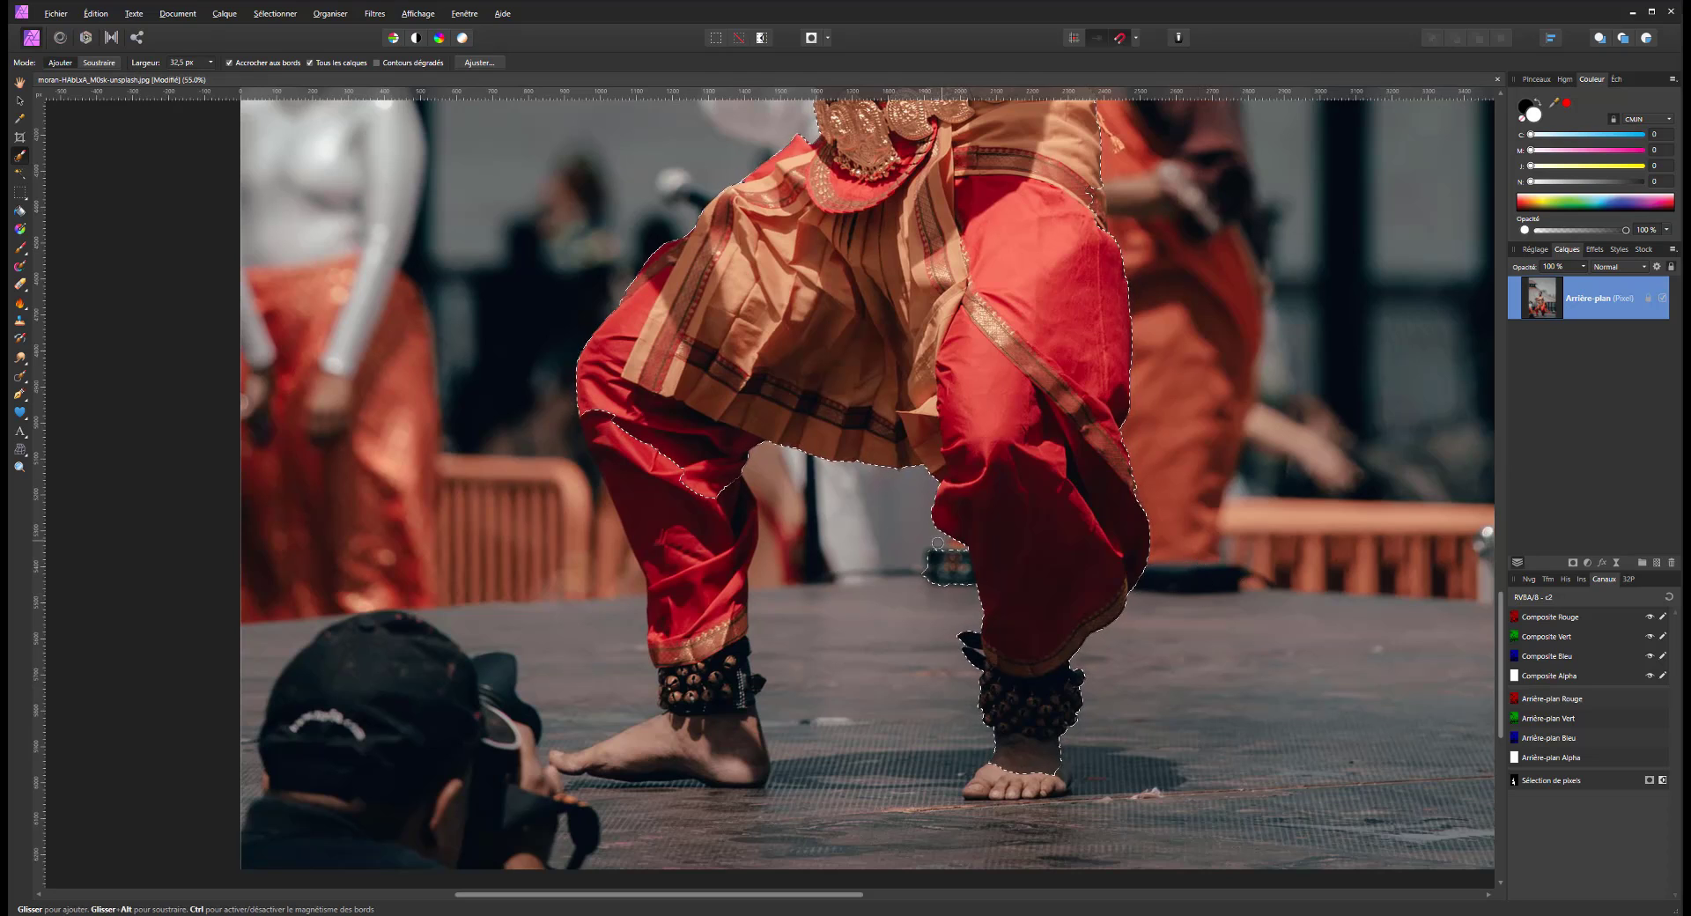
{"action": "left_click_drag", "start_coordinate": [969, 555], "coordinate": [929, 577]}
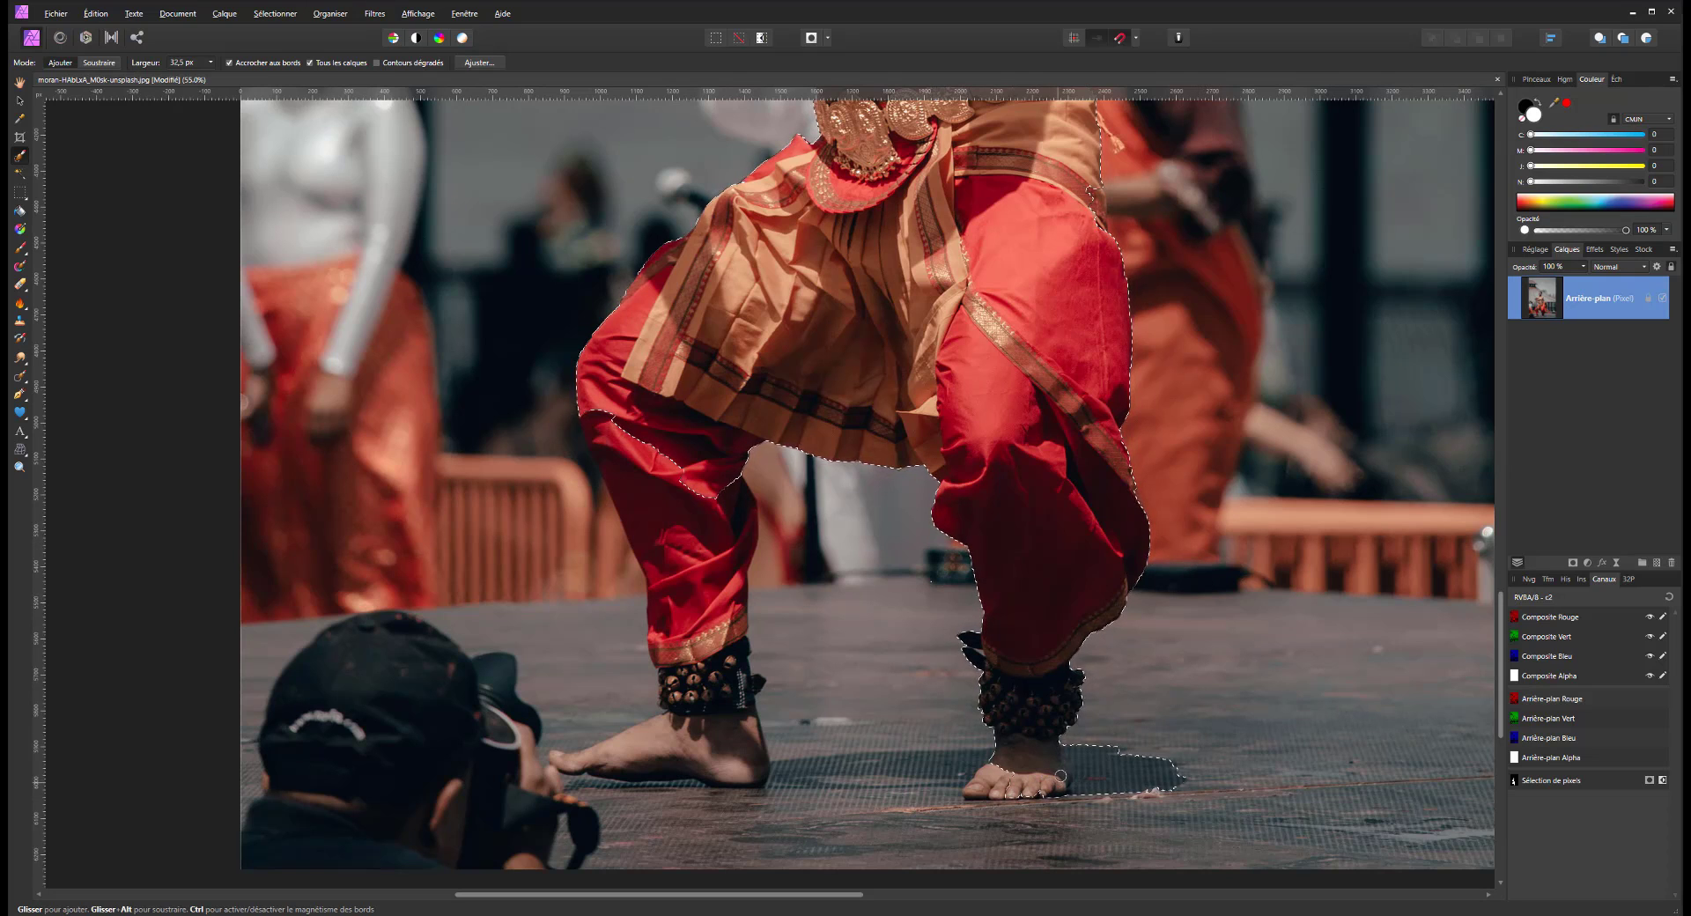
Complete the dancer's selection with both feet and the remaining lower leg, leaving out the floor shadow
{"action": "left_click_drag", "start_coordinate": [1055, 774], "coordinate": [1103, 773]}
{"action": "key", "text": "ctrl+z"}
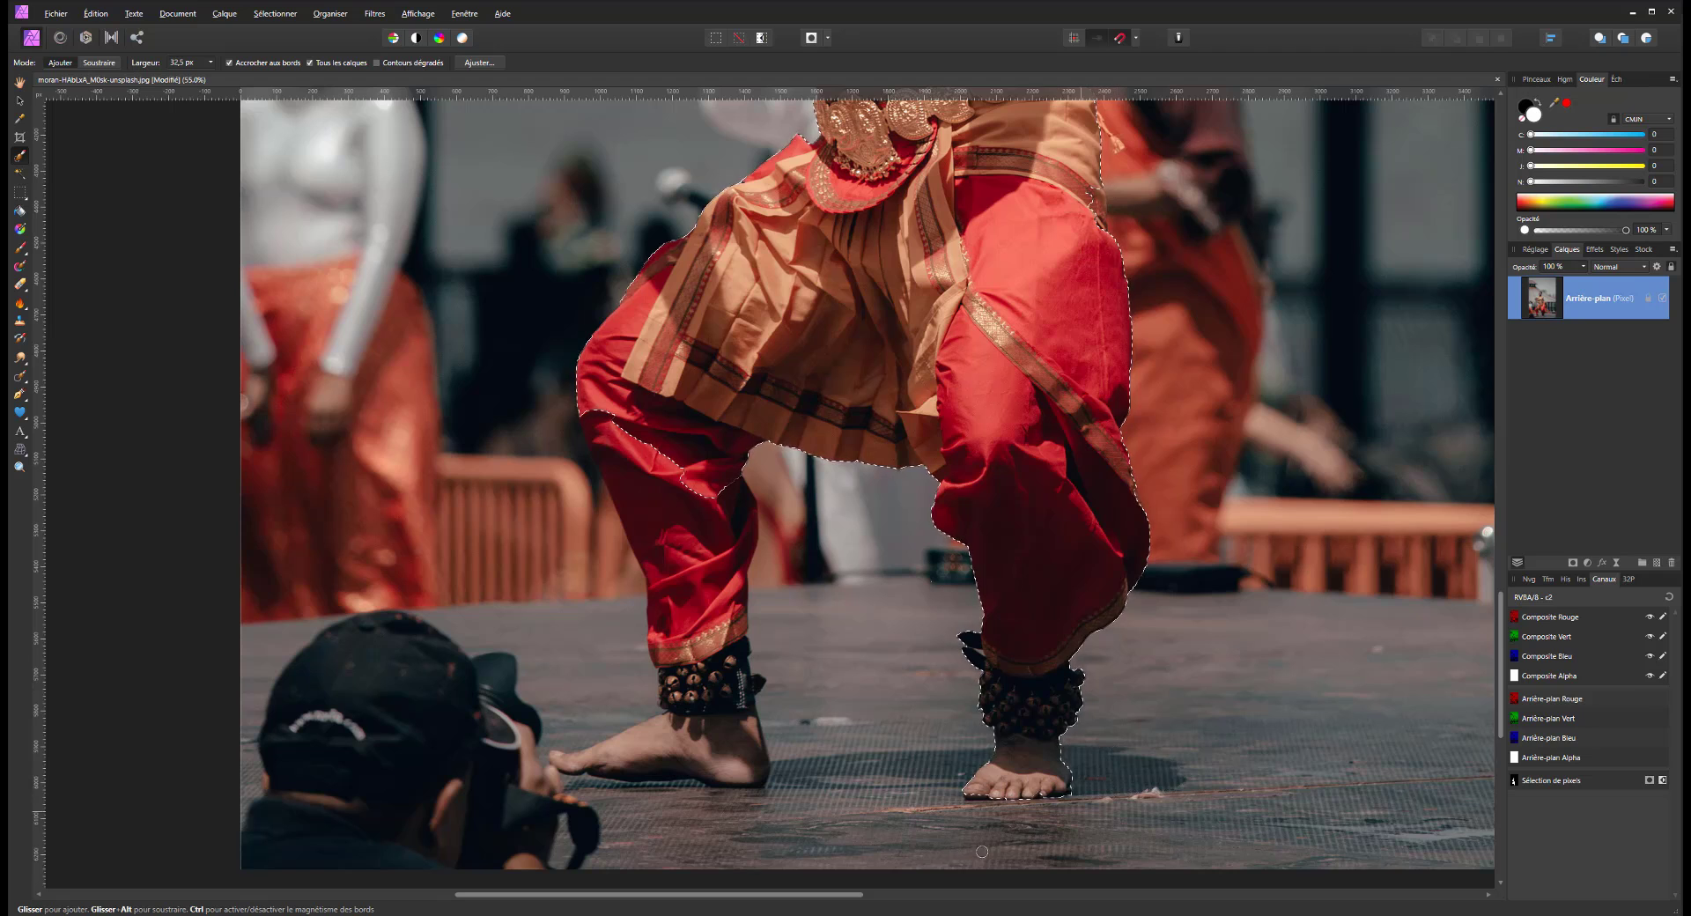
{"action": "left_click_drag", "start_coordinate": [797, 717], "coordinate": [1094, 679]}
{"action": "mouse_move", "coordinate": [949, 489]}
{"action": "left_mouse_down"}
{"action": "mouse_move", "coordinate": [957, 538]}
{"action": "mouse_move", "coordinate": [826, 372]}
{"action": "mouse_move", "coordinate": [857, 482]}
{"action": "mouse_move", "coordinate": [864, 384]}
{"action": "mouse_move", "coordinate": [963, 717]}
{"action": "mouse_move", "coordinate": [954, 680]}
{"action": "mouse_move", "coordinate": [928, 719]}
{"action": "mouse_move", "coordinate": [819, 722]}
{"action": "mouse_move", "coordinate": [824, 744]}
{"action": "mouse_move", "coordinate": [990, 744]}
{"action": "left_mouse_up"}
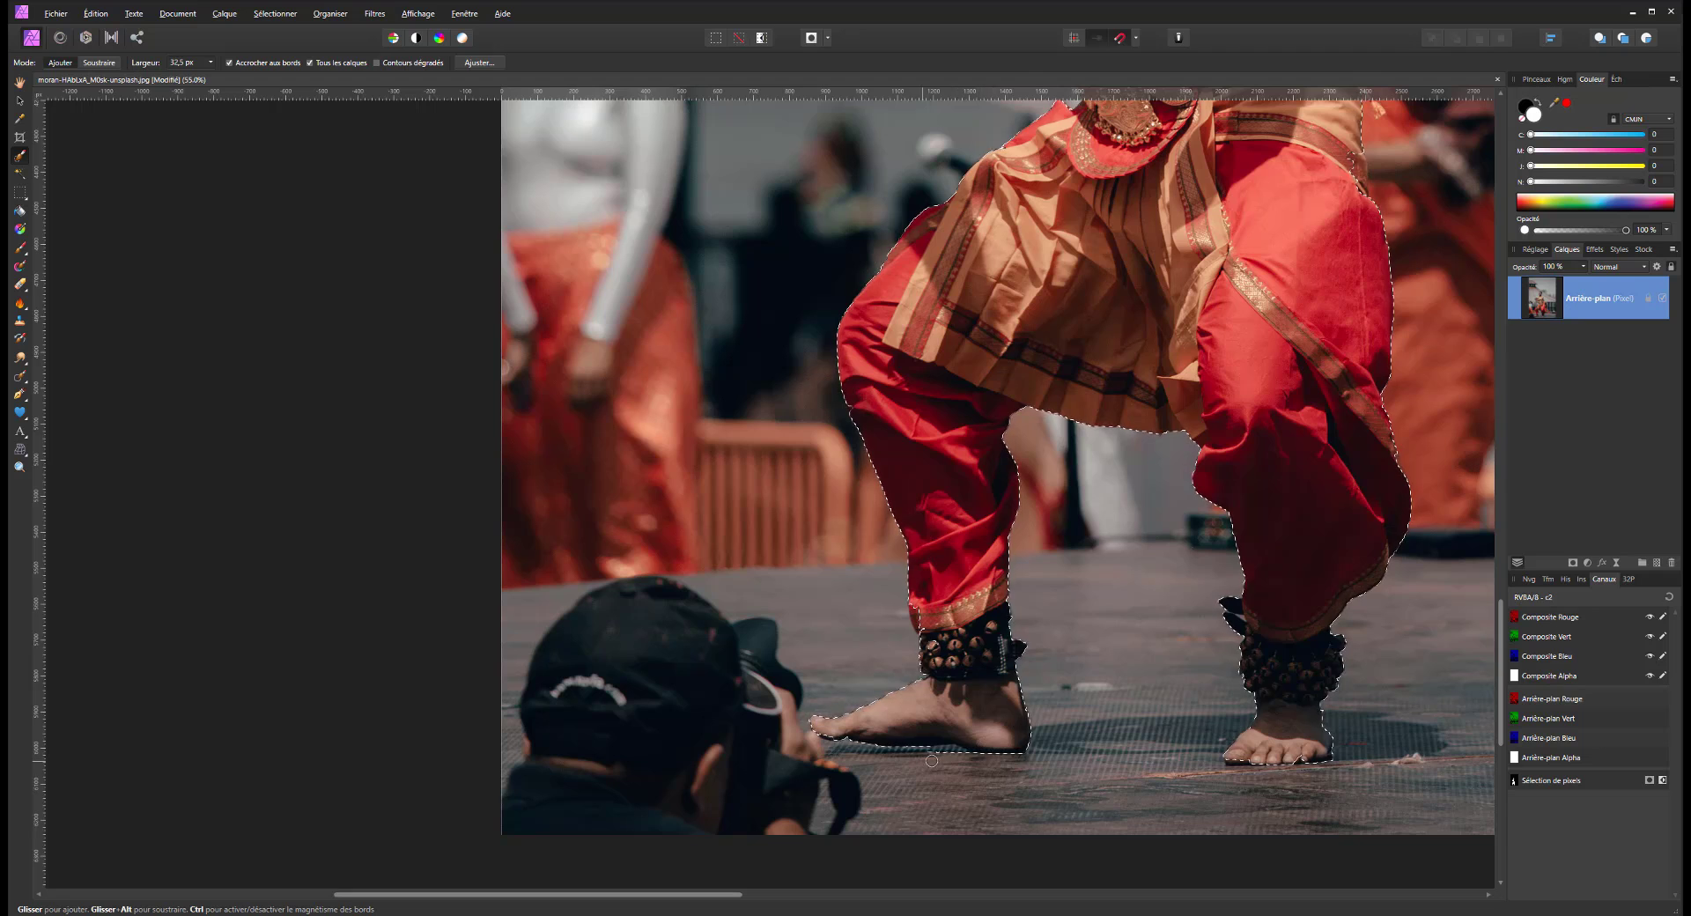
Copy the selected dancer onto a new layer and add an empty pixel layer directly above the original background
{"action": "scroll", "coordinate": [1075, 701], "scroll_direction": "down", "scroll_amount": 5}
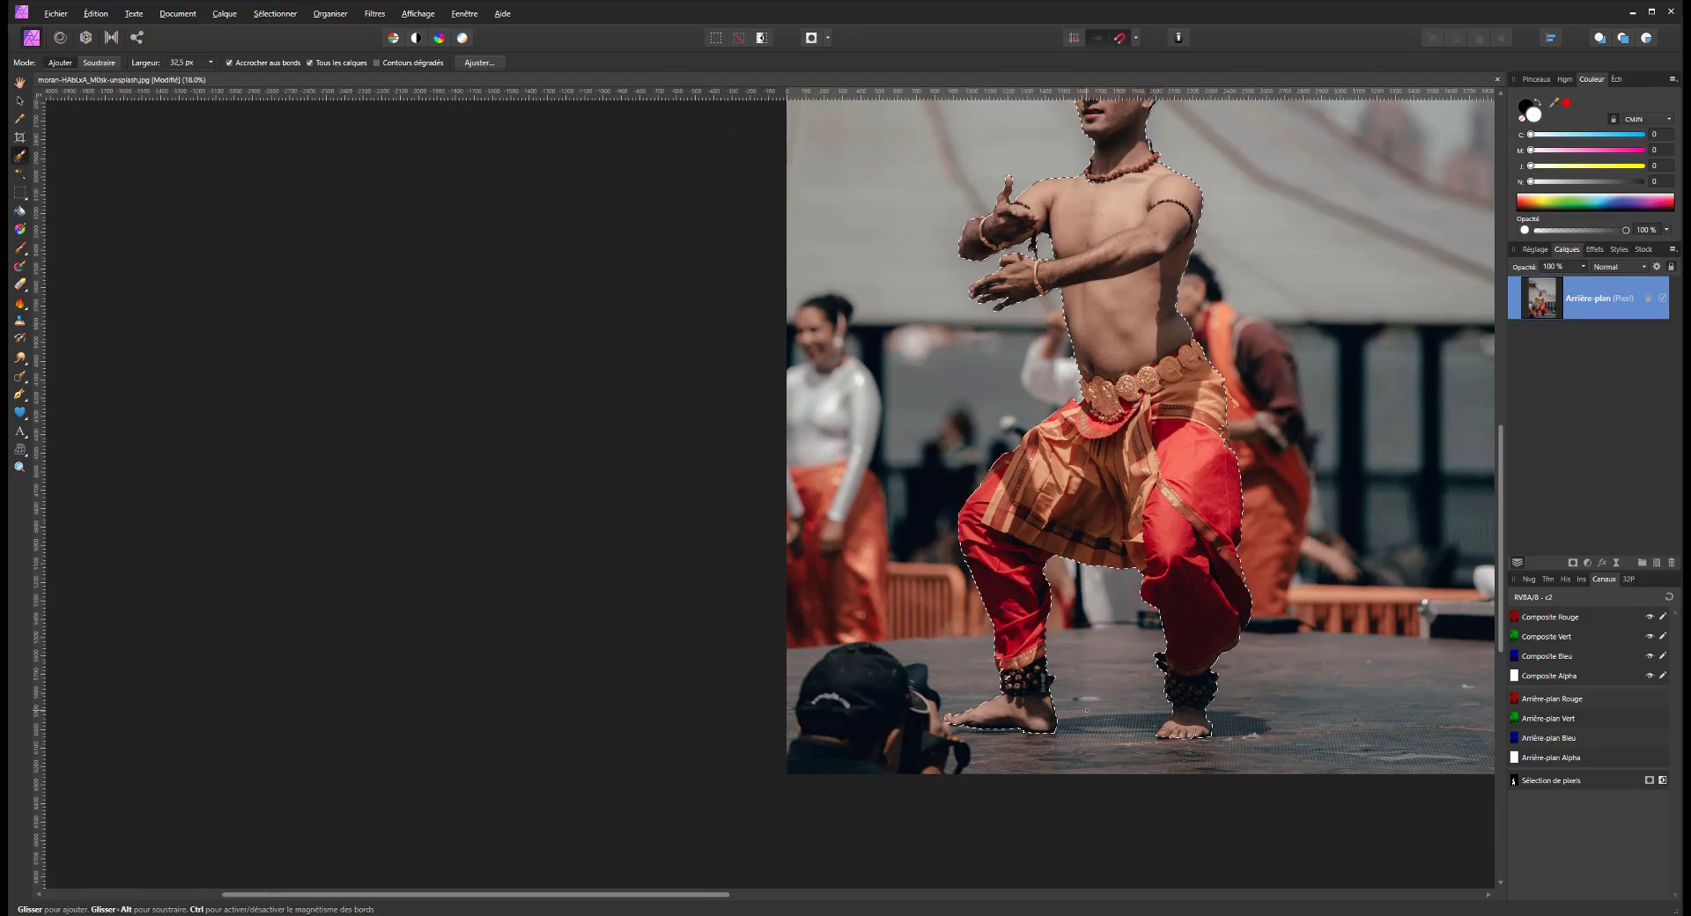
{"action": "scroll", "coordinate": [1076, 701], "scroll_direction": "up", "scroll_amount": 1}
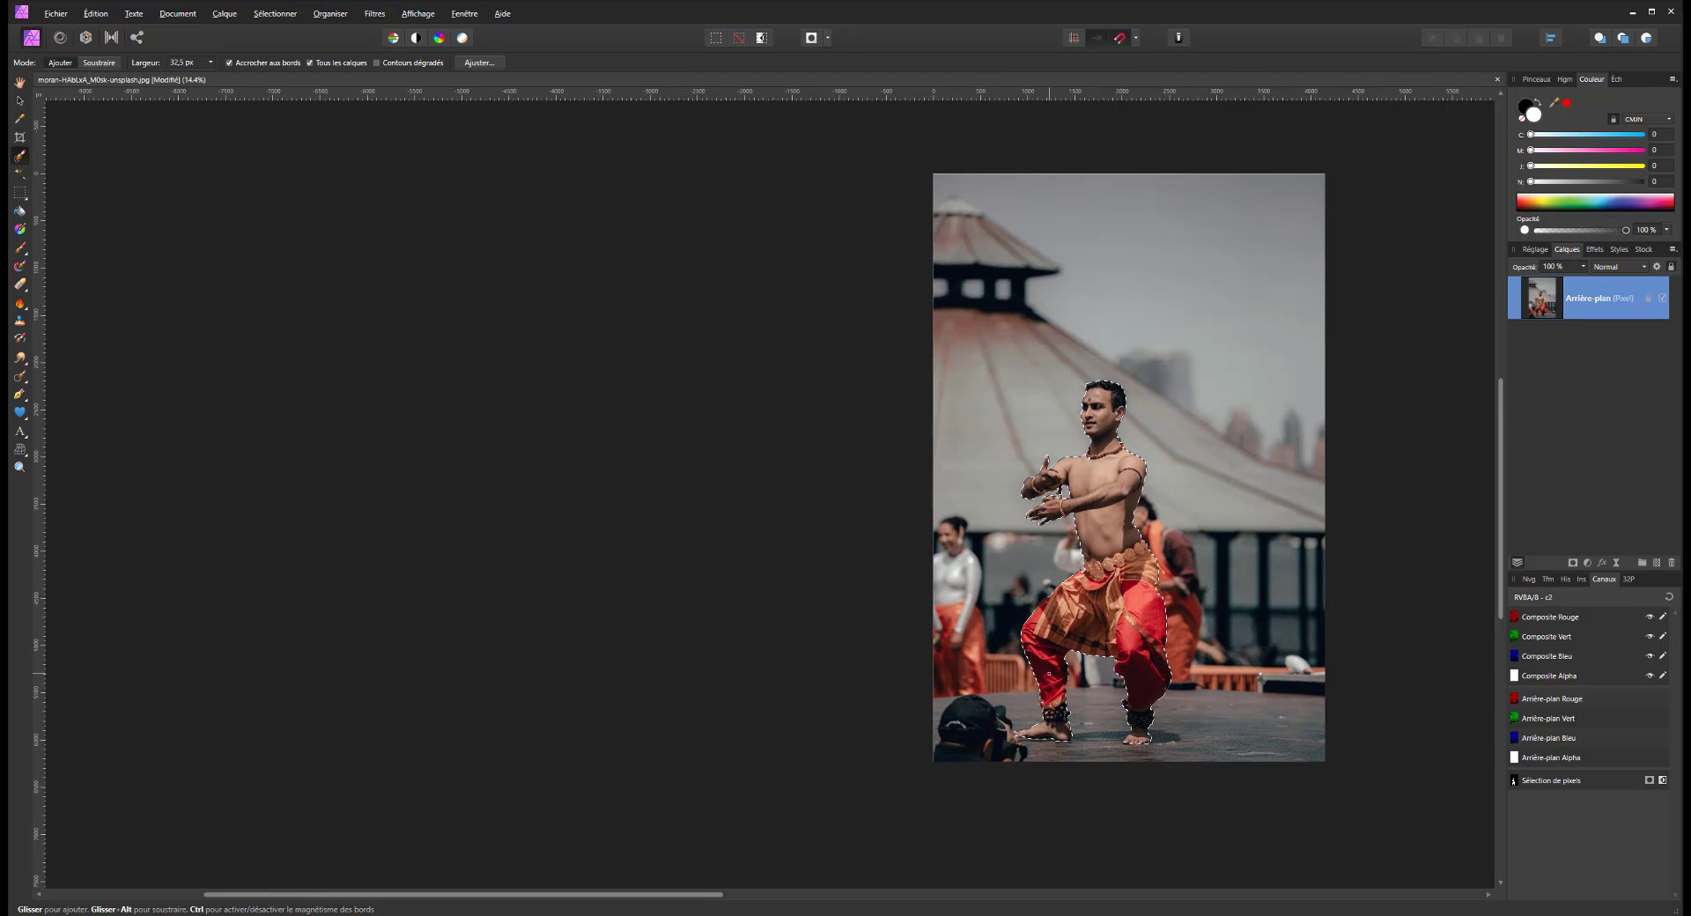
{"action": "key", "text": "ctrl+j"}
{"action": "left_click", "coordinate": [1611, 344]}
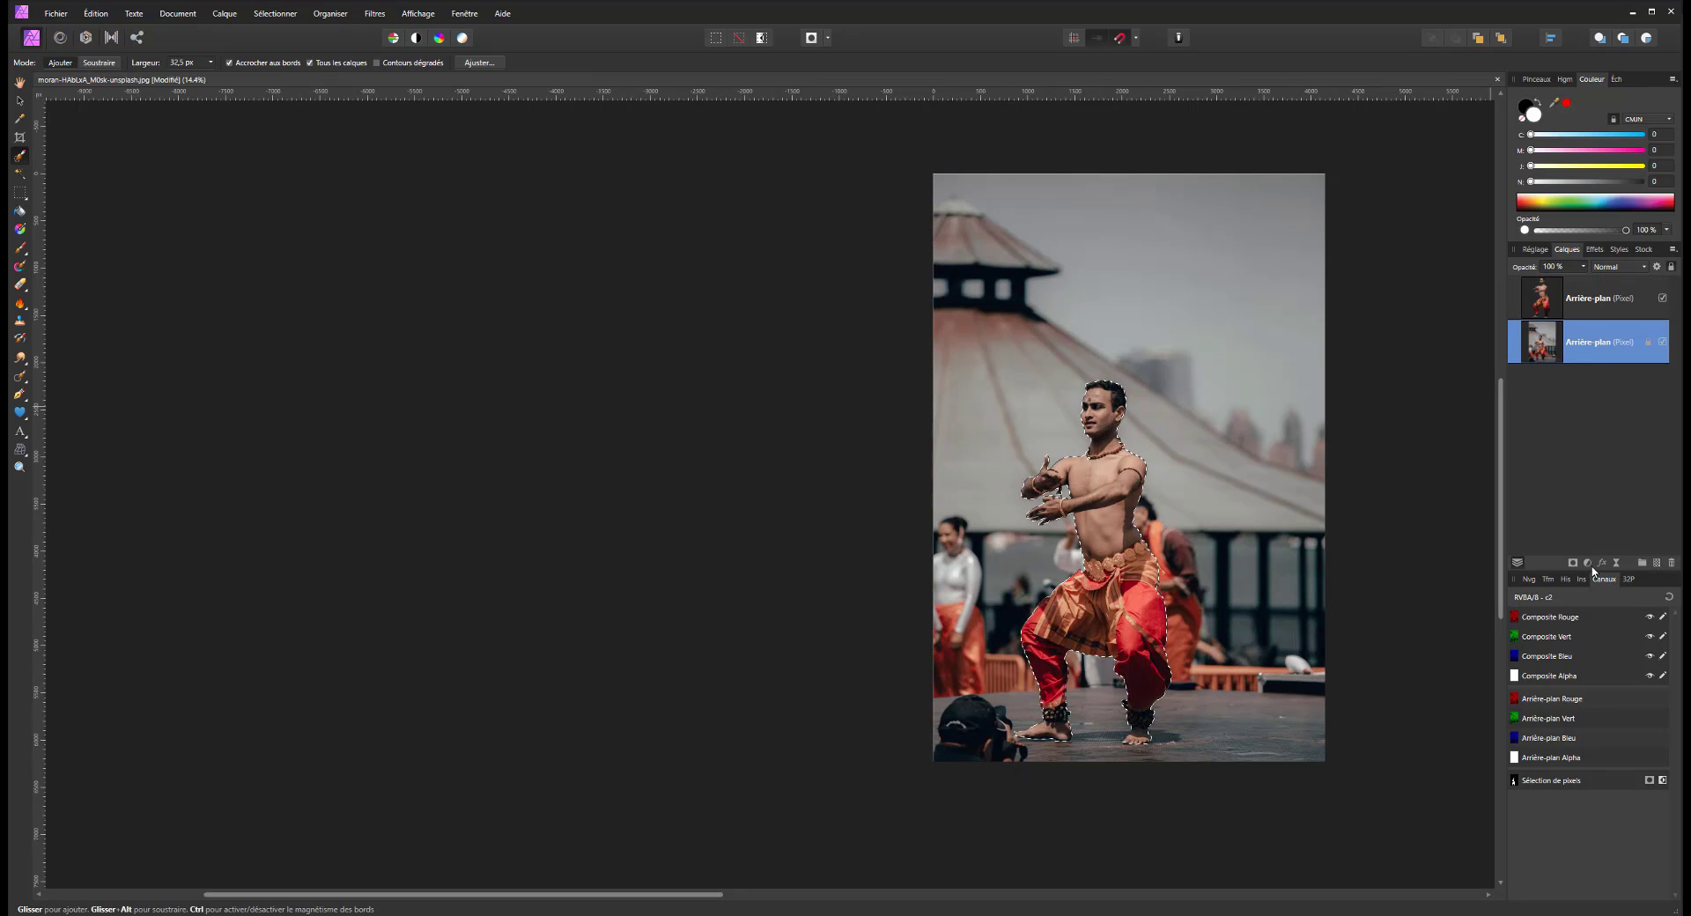
{"action": "left_click", "coordinate": [1589, 566]}
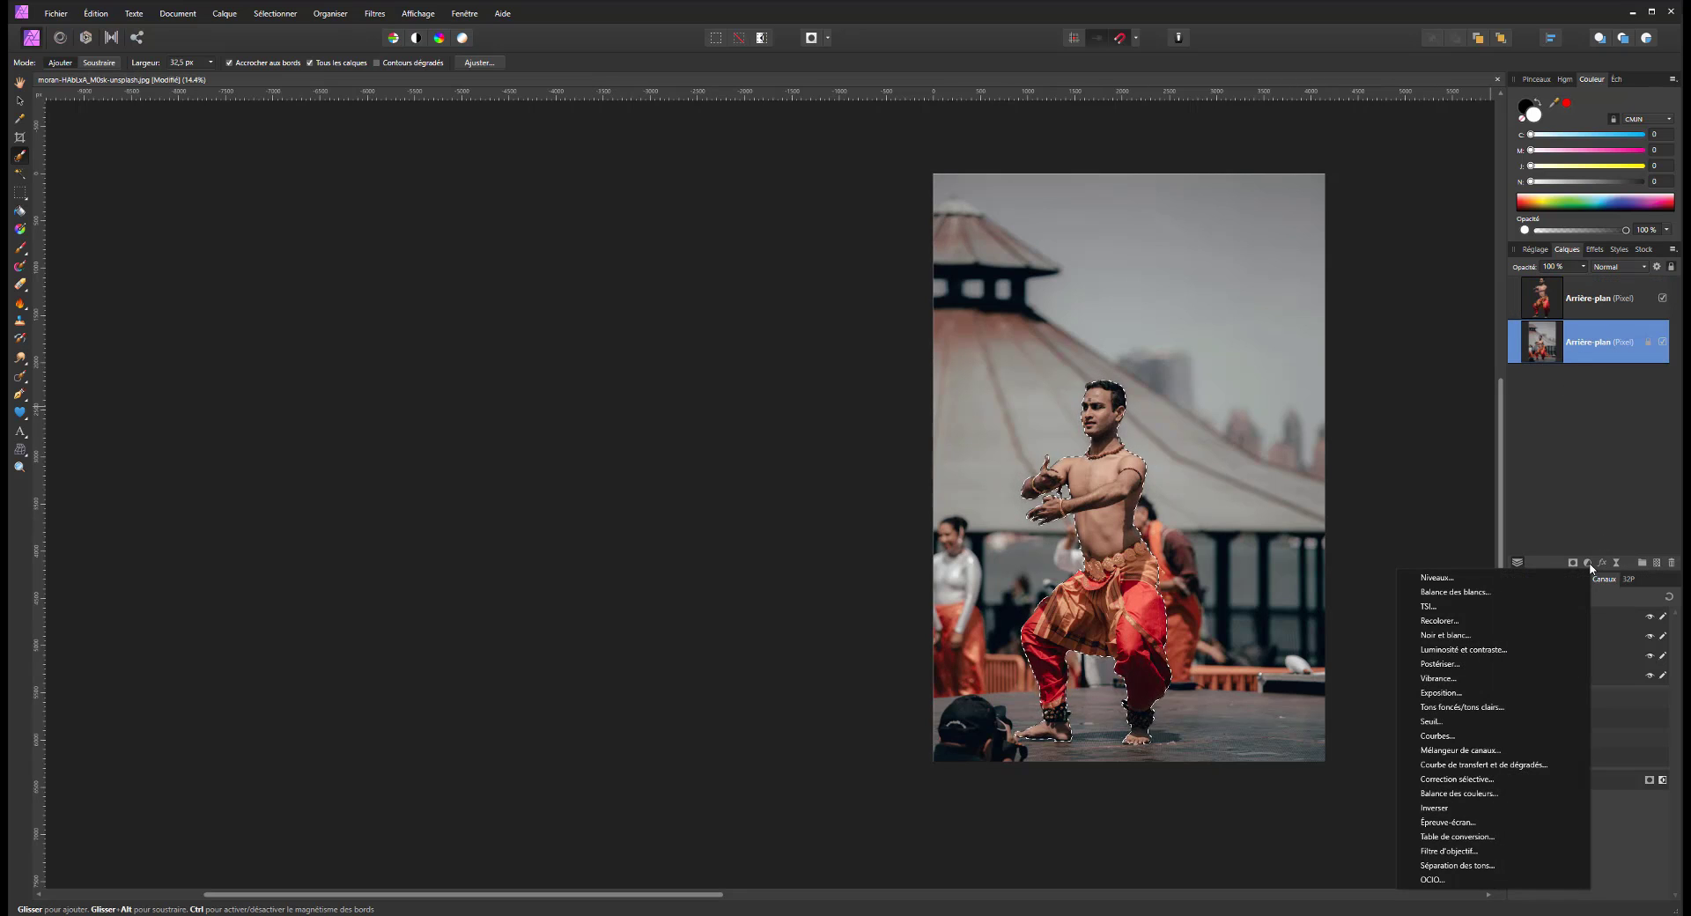
{"action": "left_click", "coordinate": [1656, 563]}
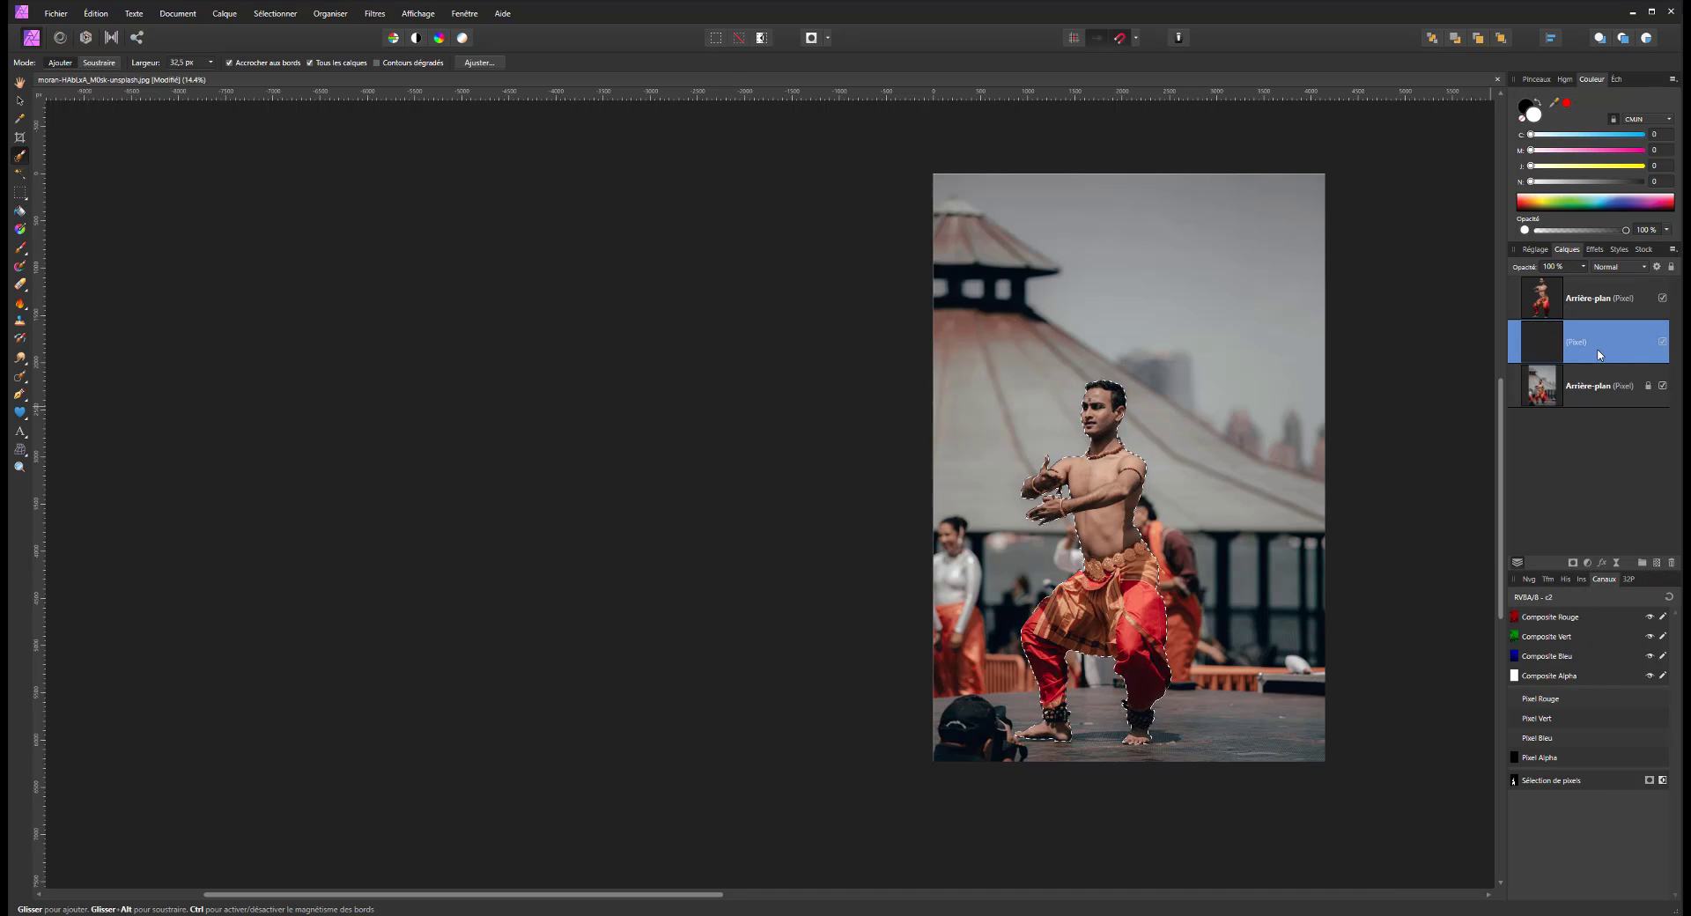
Clear the pixel selection and flood fill the empty pixel layer with black behind the dancer
{"action": "left_click", "coordinate": [20, 212]}
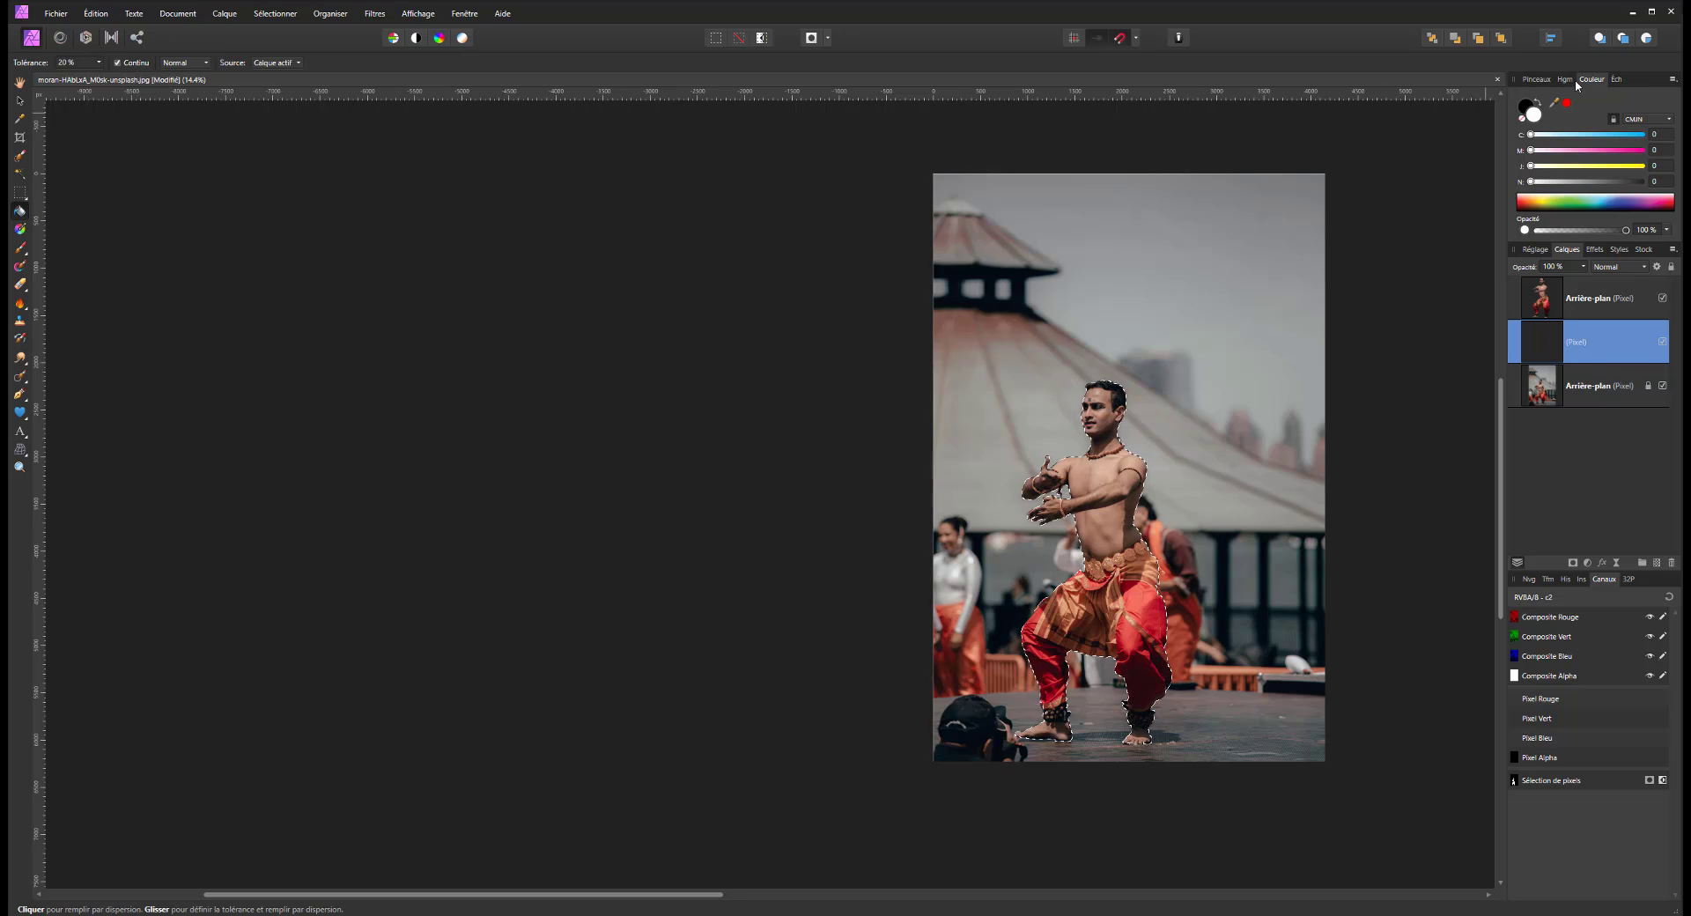
{"action": "key", "text": "x"}
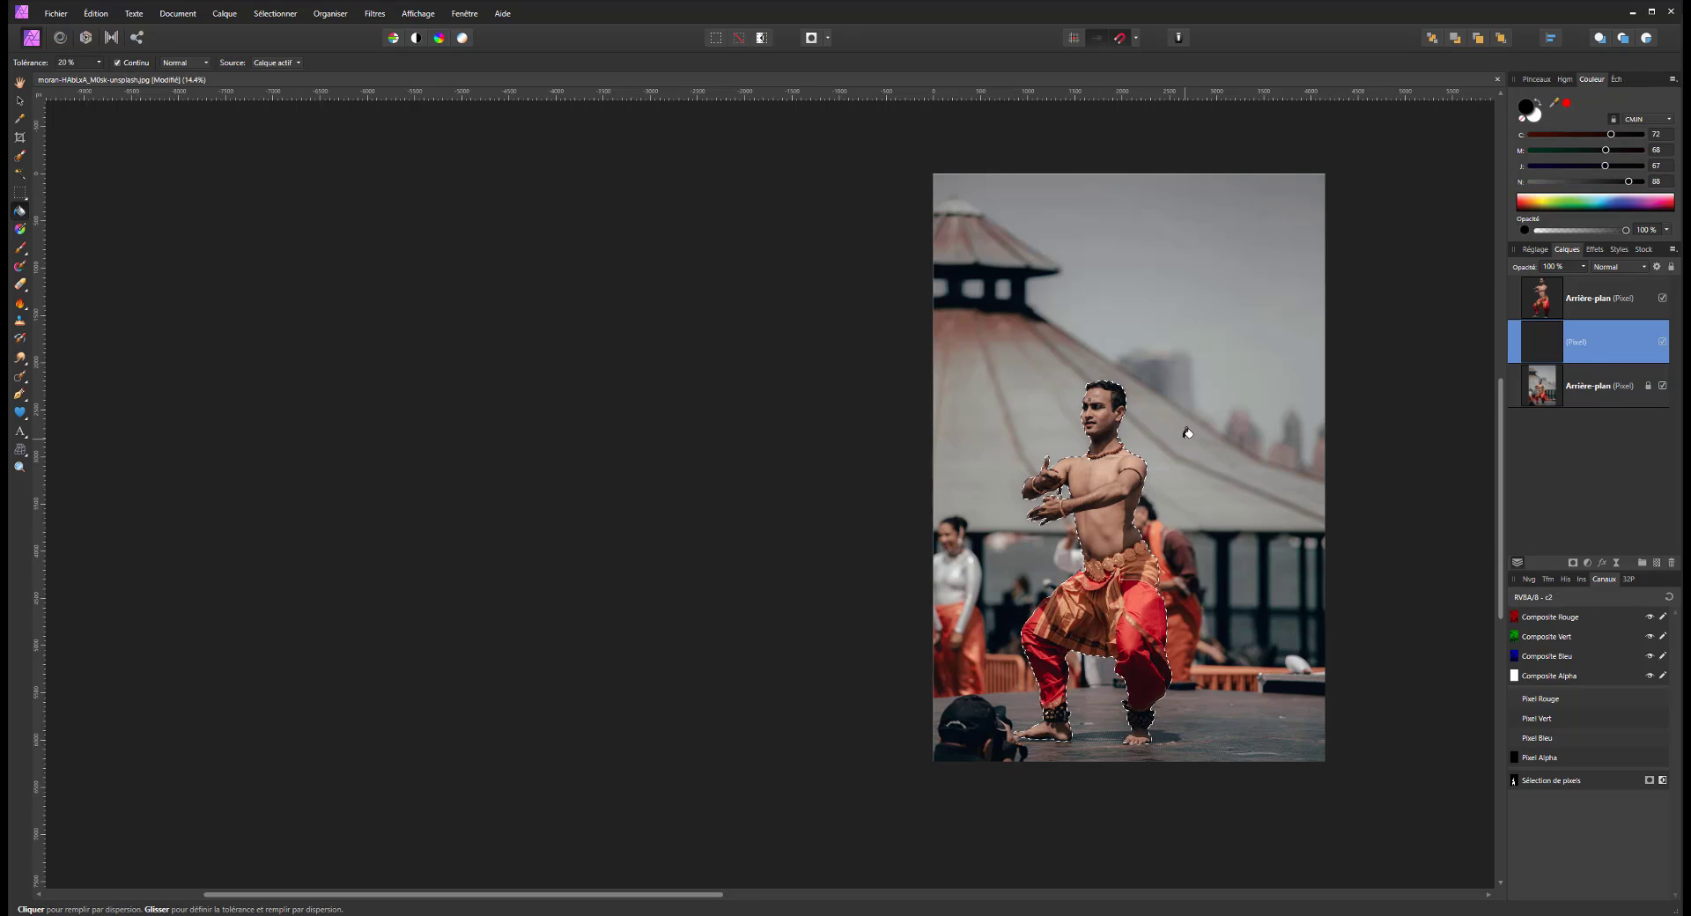
{"action": "key", "text": "ctrl+d"}
{"action": "left_click", "coordinate": [1208, 380]}
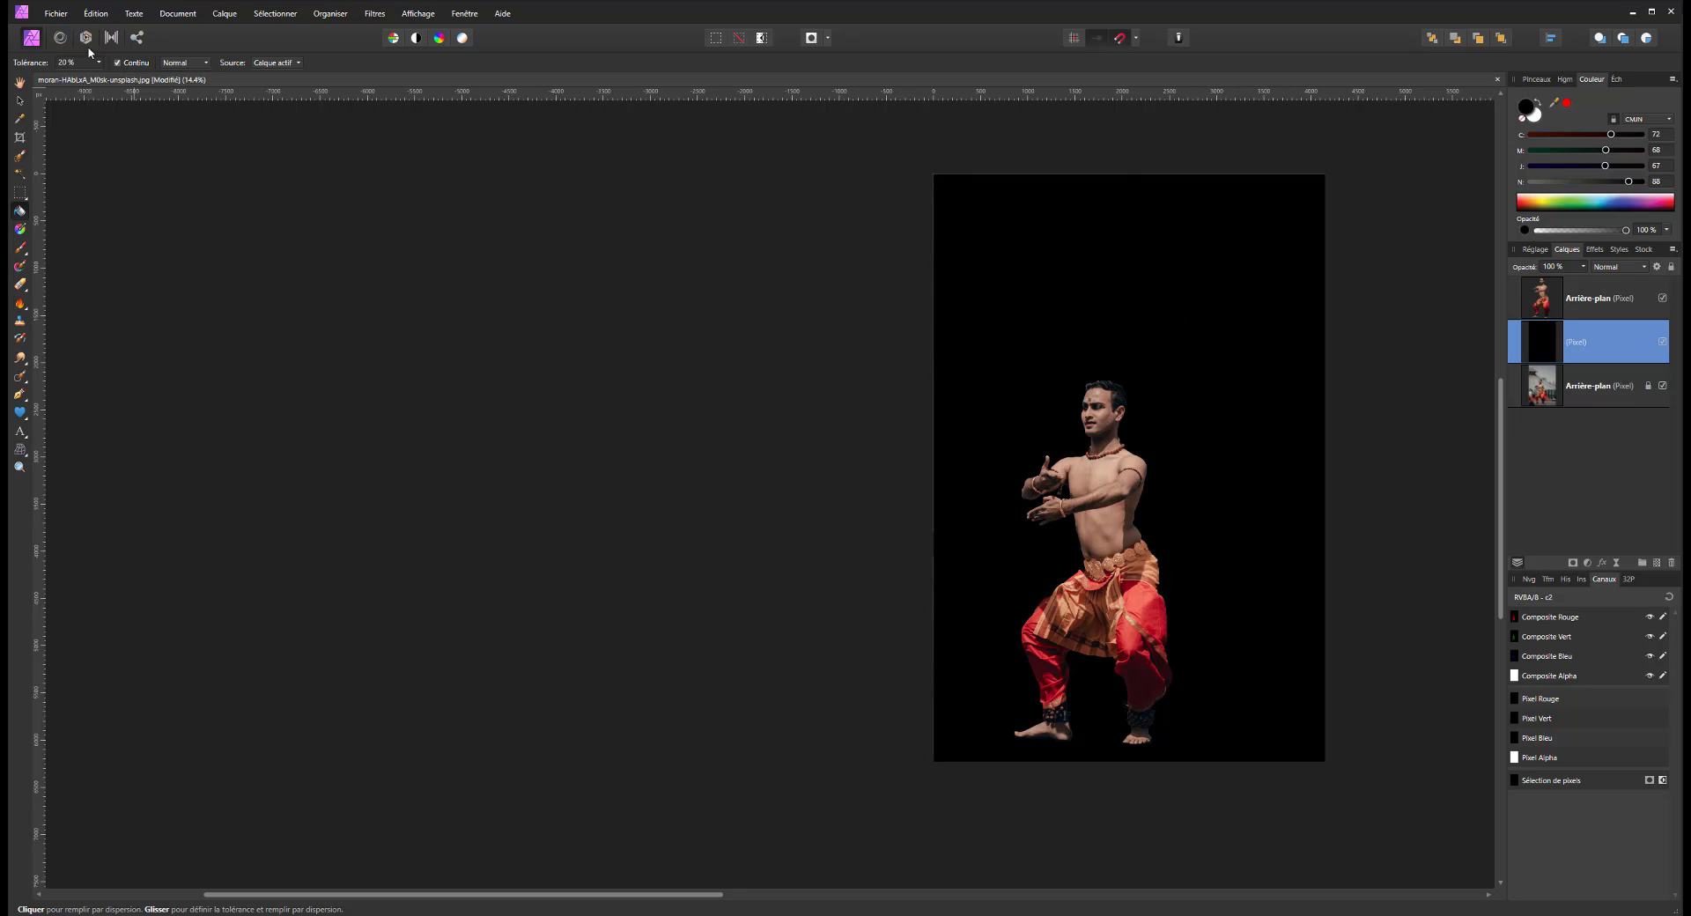
Move the cut-out dancer up and slightly right towards the middle of the canvas
{"action": "left_click", "coordinate": [20, 99]}
{"action": "left_click", "coordinate": [1115, 570]}
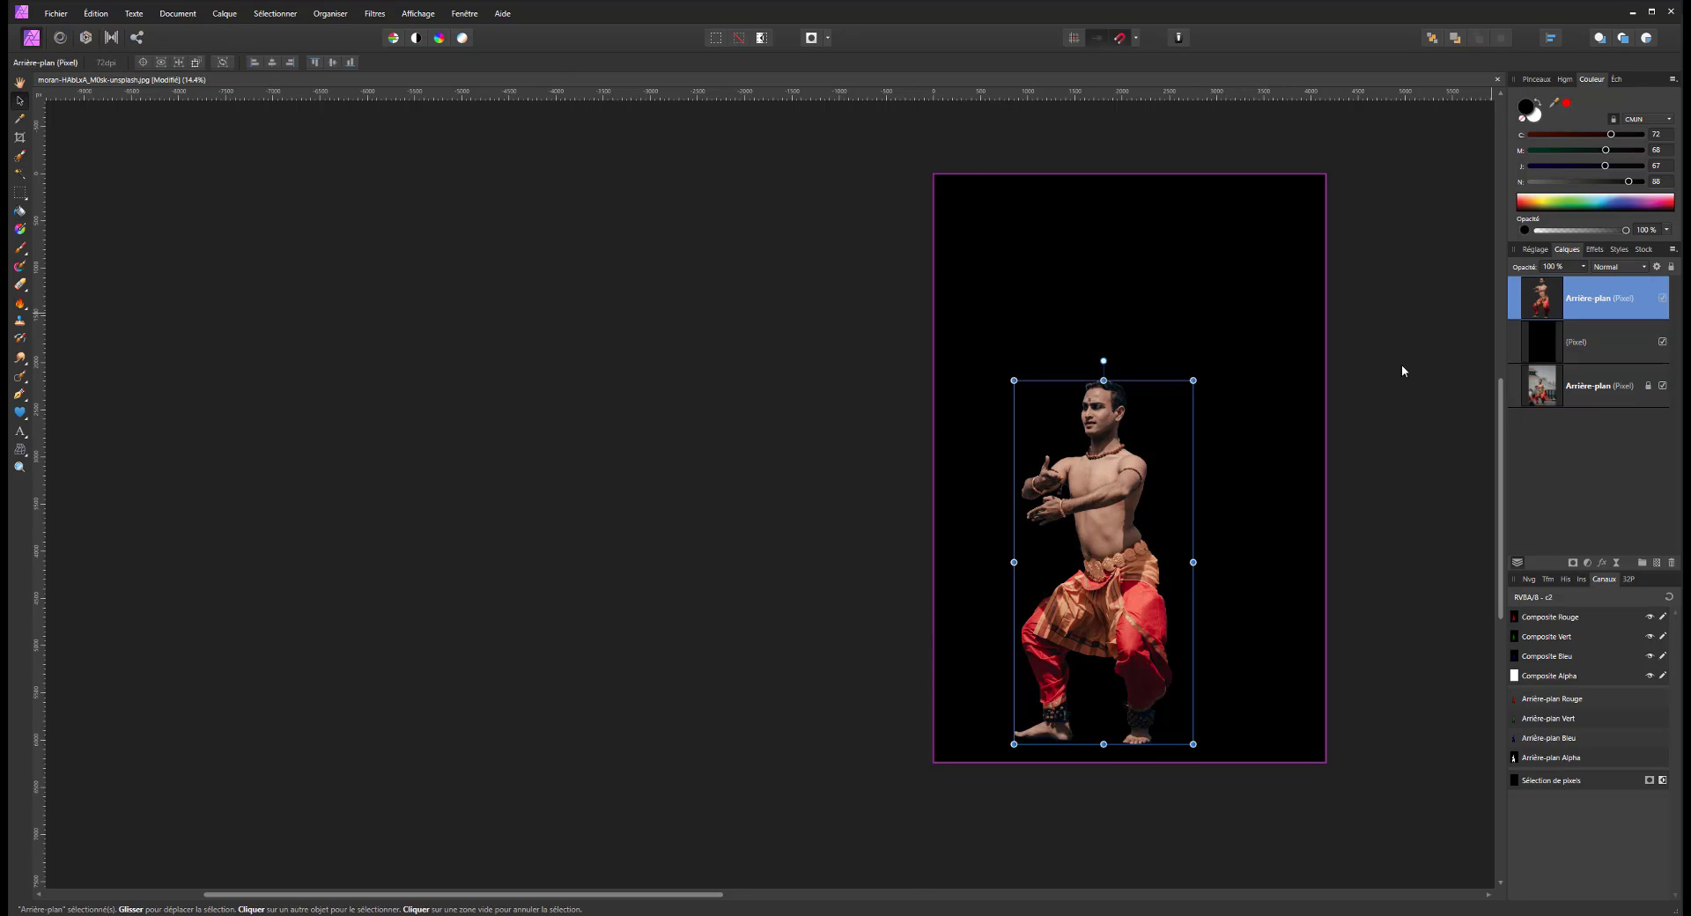
{"action": "left_click_drag", "start_coordinate": [1114, 570], "coordinate": [1140, 462]}
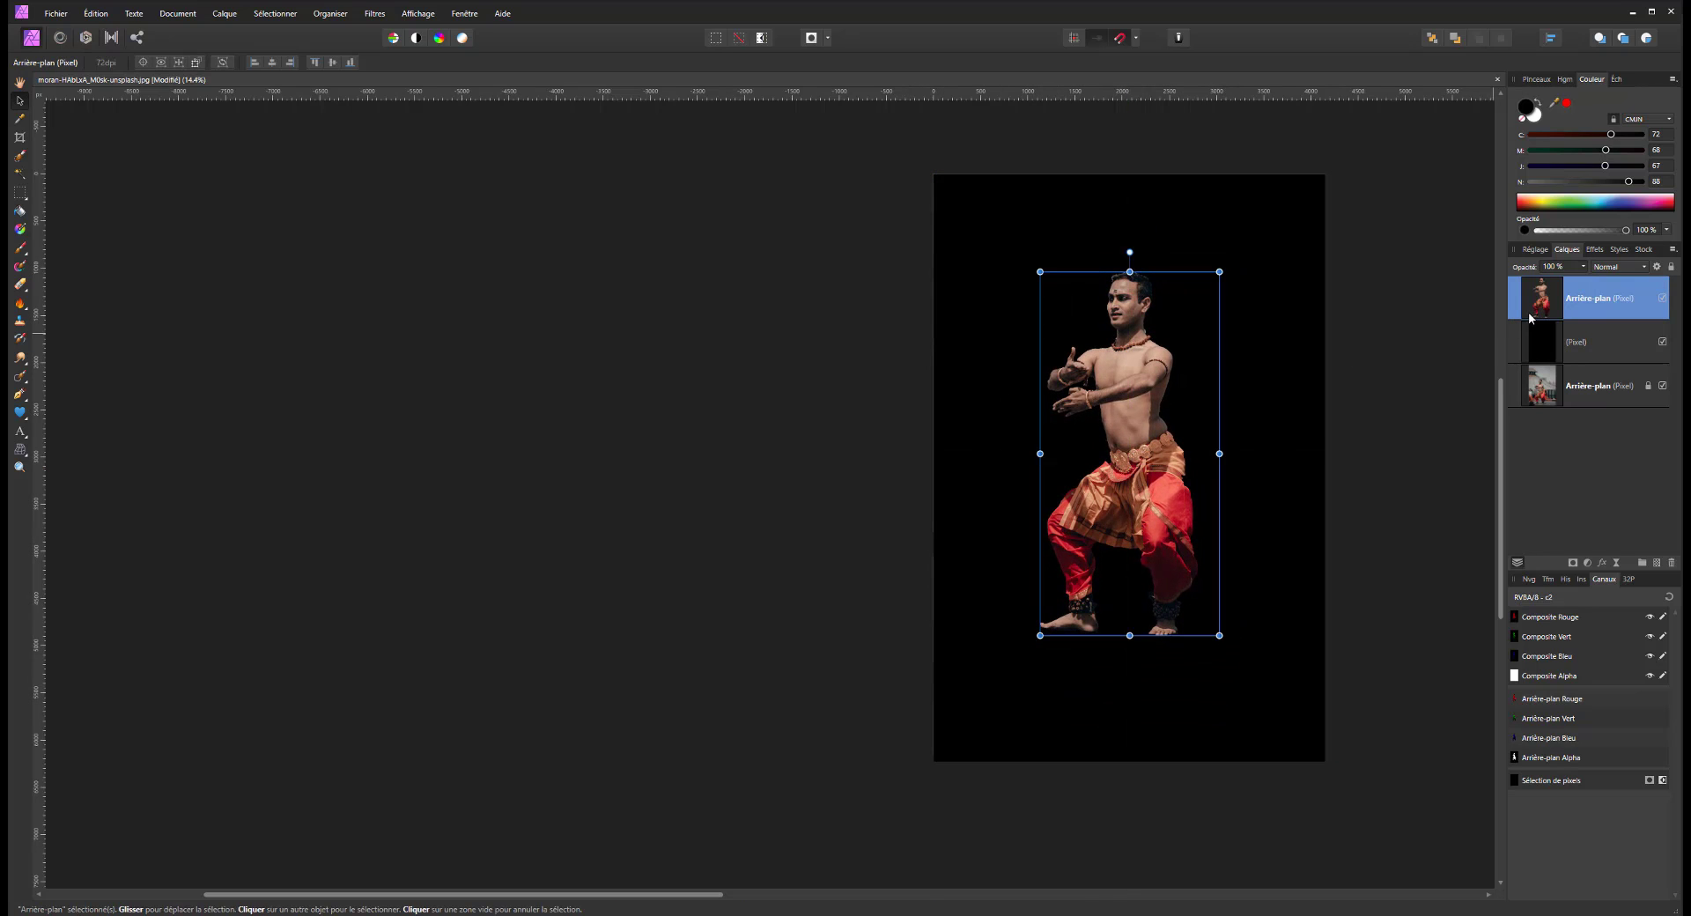
Duplicate the dancer layer and keep one hidden copy nested inside the black layer as a backup
{"action": "key", "text": "ctrl+j"}
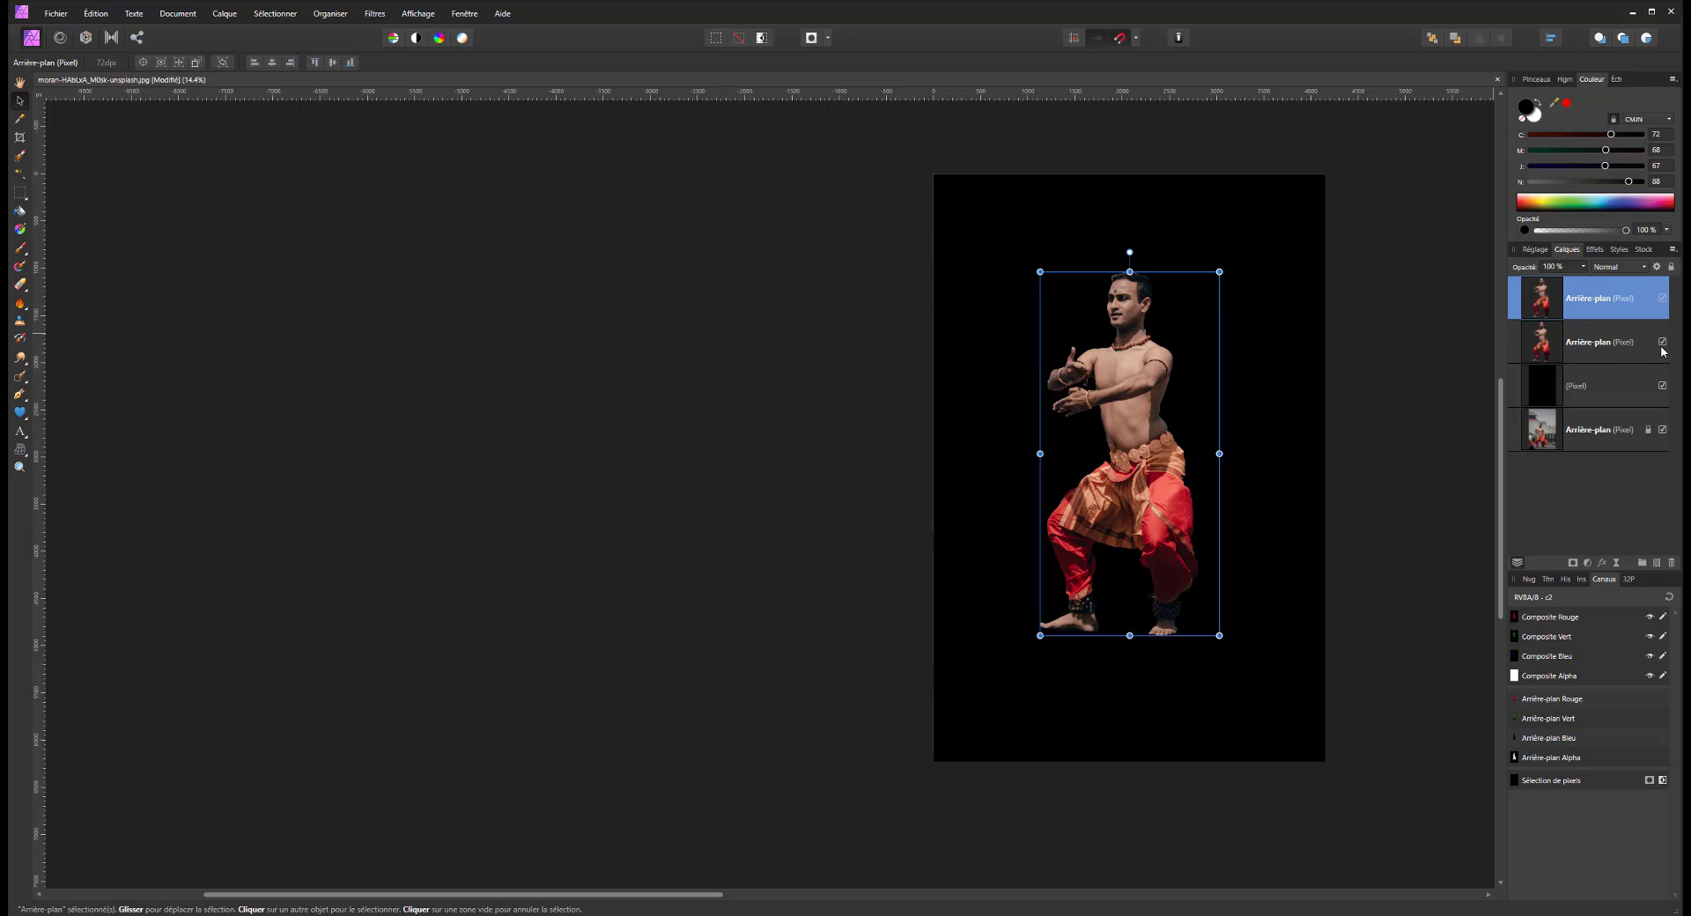
{"action": "left_click_drag", "start_coordinate": [1643, 350], "coordinate": [1603, 399]}
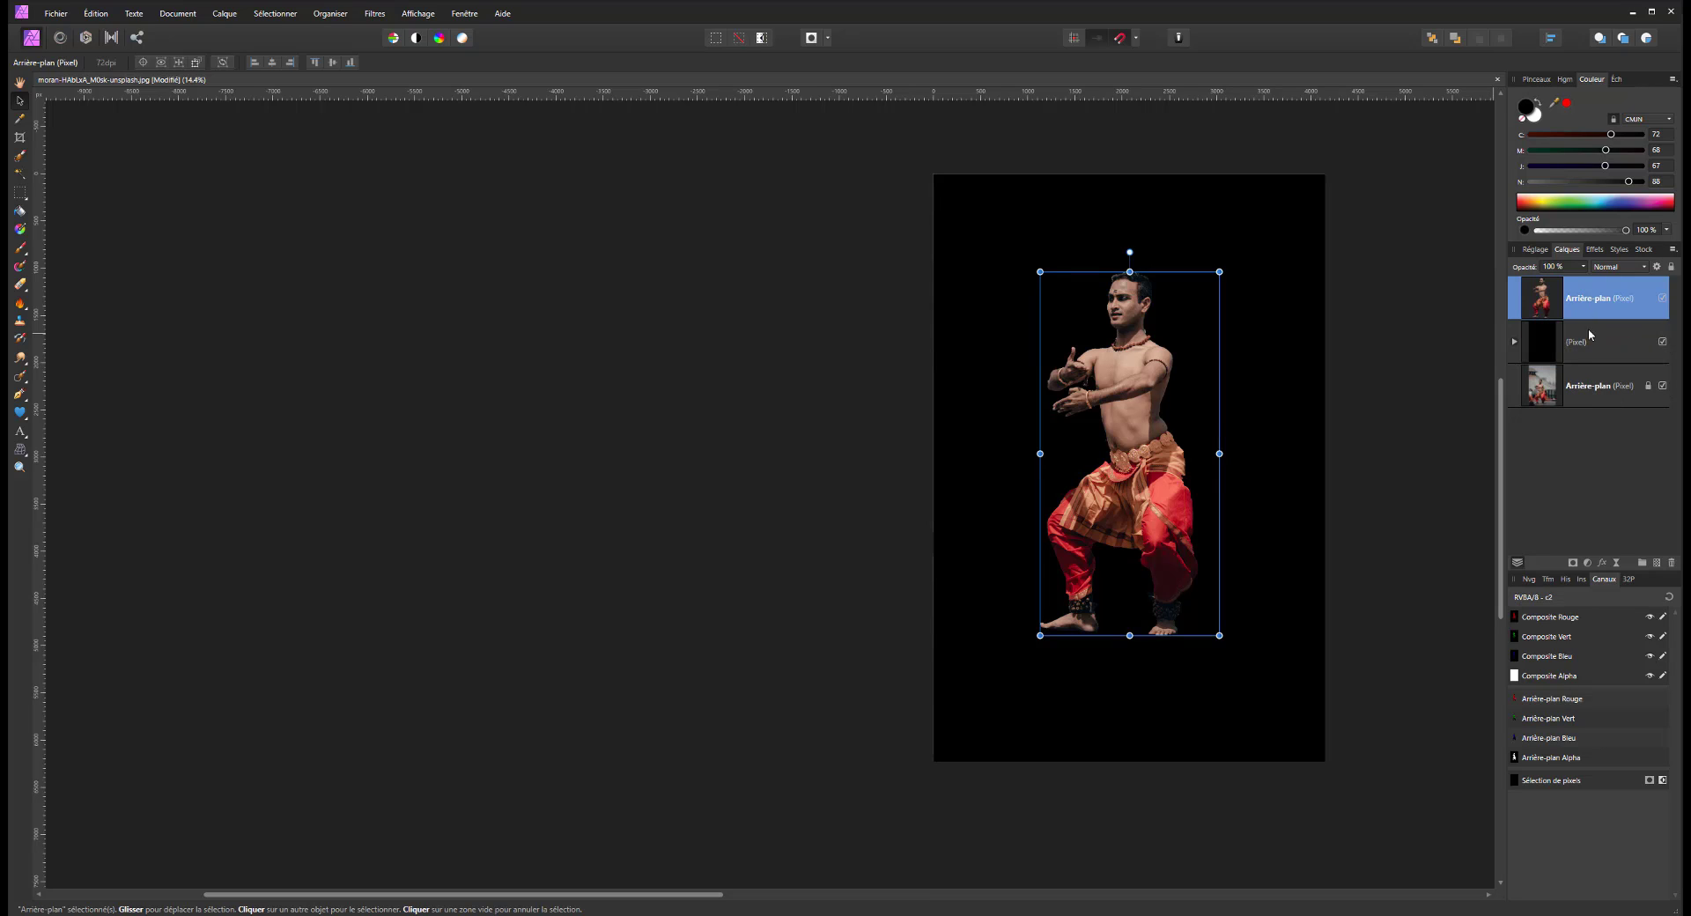
{"action": "left_click", "coordinate": [1529, 349]}
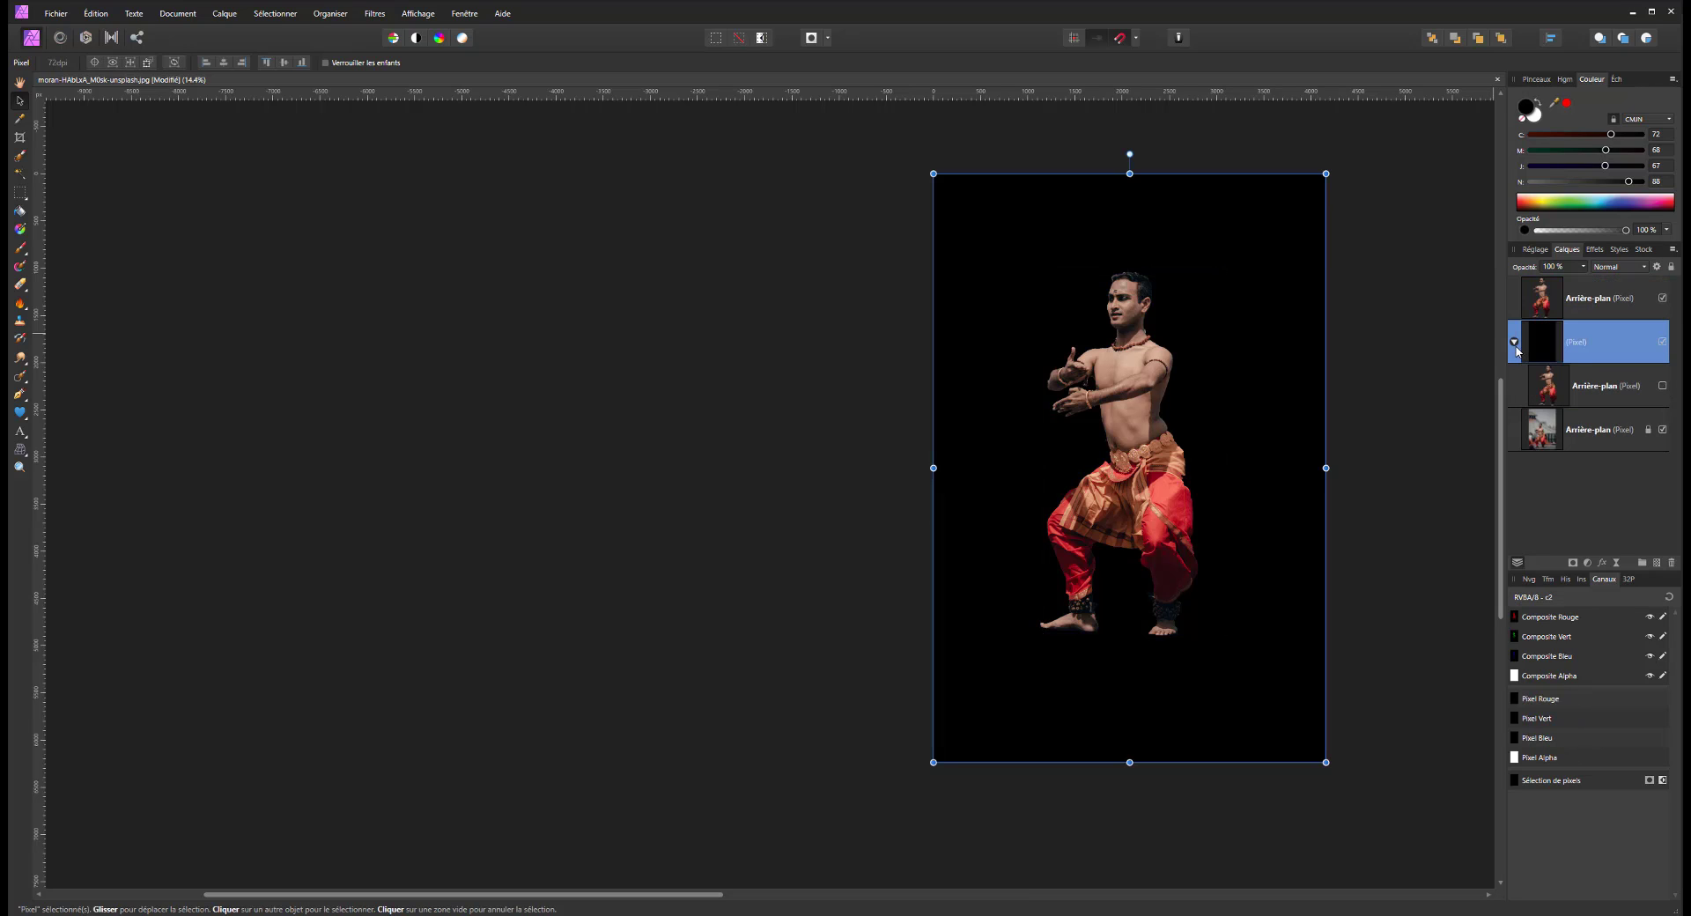
{"action": "left_click", "coordinate": [1663, 300]}
{"action": "left_click", "coordinate": [1664, 300]}
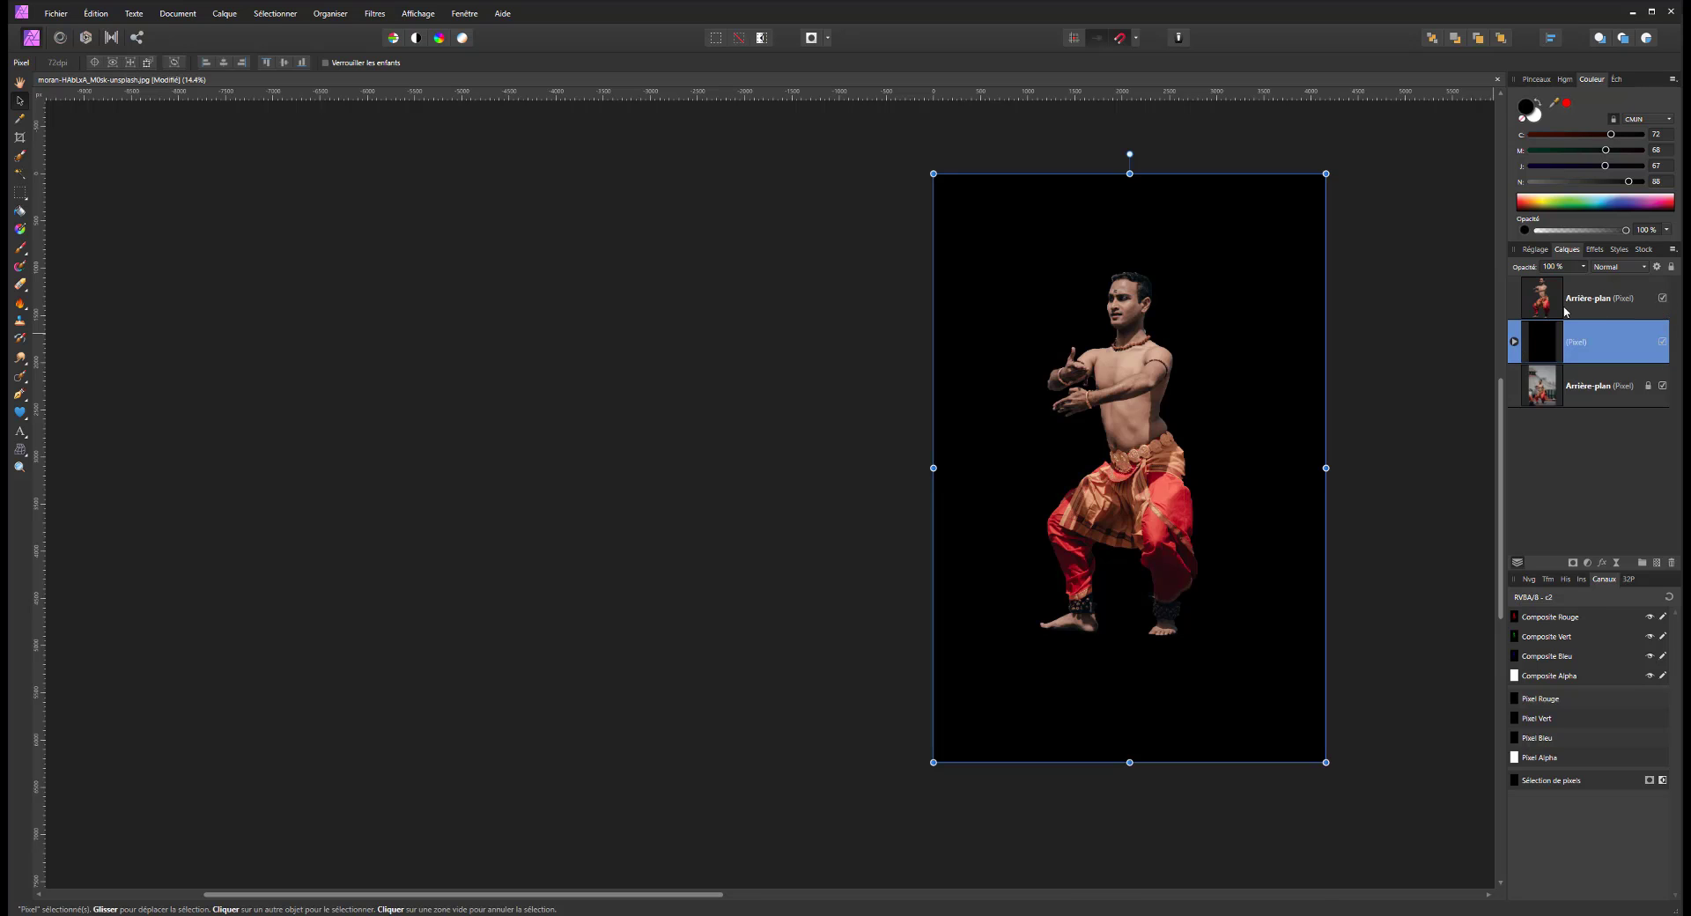
{"action": "left_click", "coordinate": [1501, 350]}
{"action": "left_click_drag", "start_coordinate": [1501, 349], "coordinate": [1462, 547]}
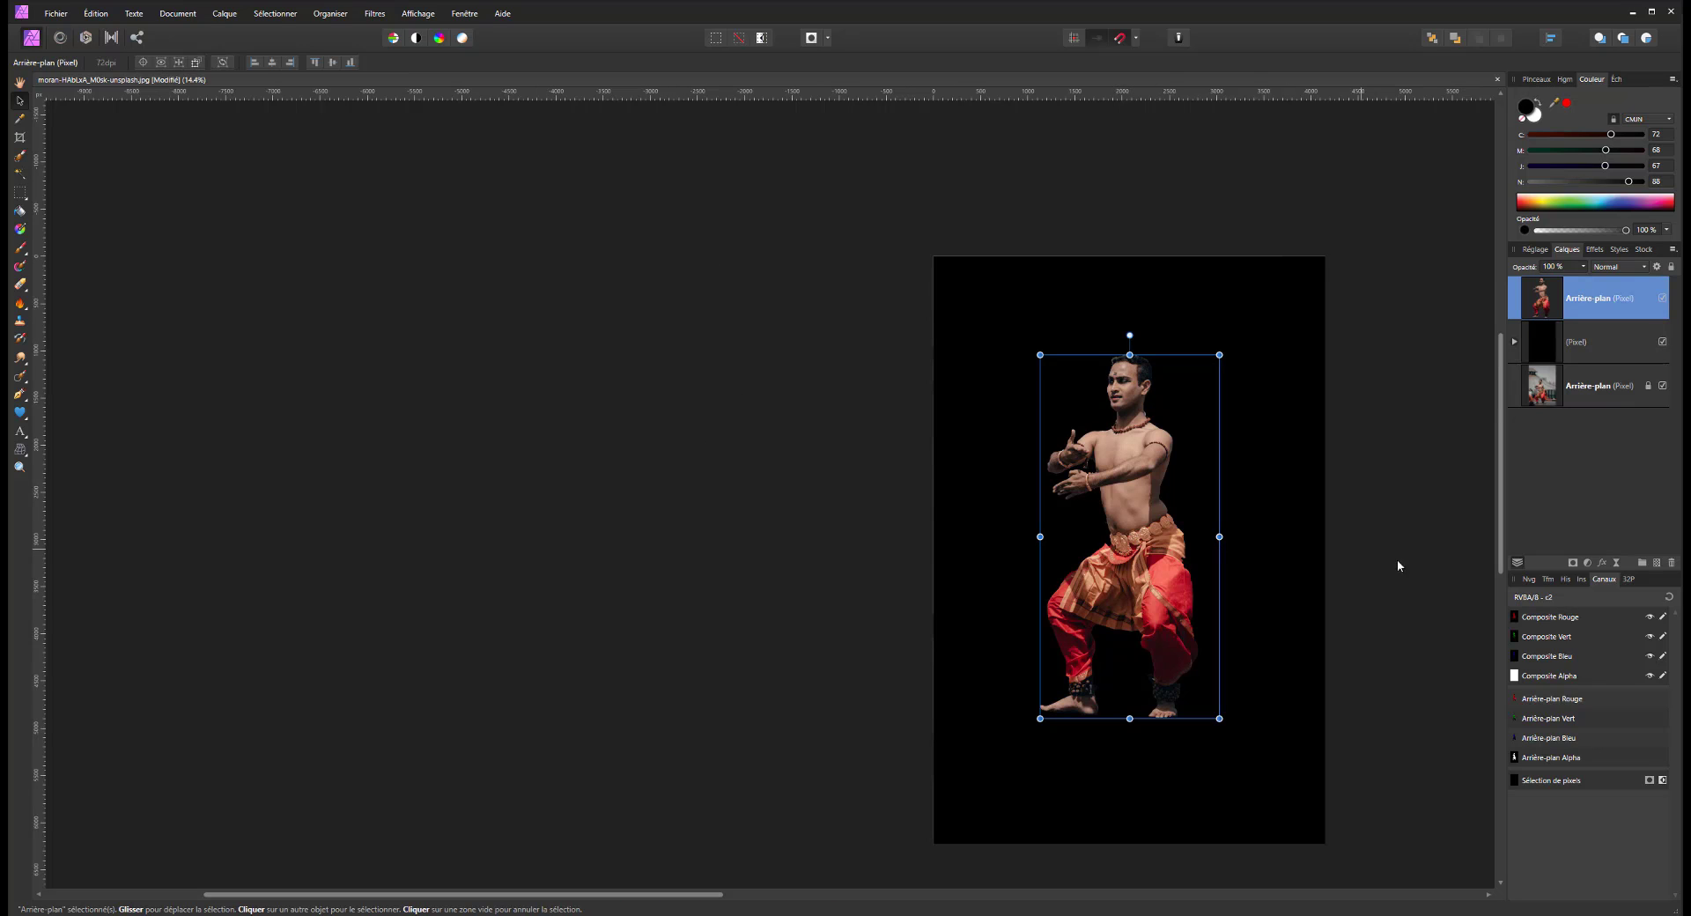
Add a black and white adjustment above the dancer with red at 77 % and yellow at 150 %
{"action": "left_click", "coordinate": [1589, 564]}
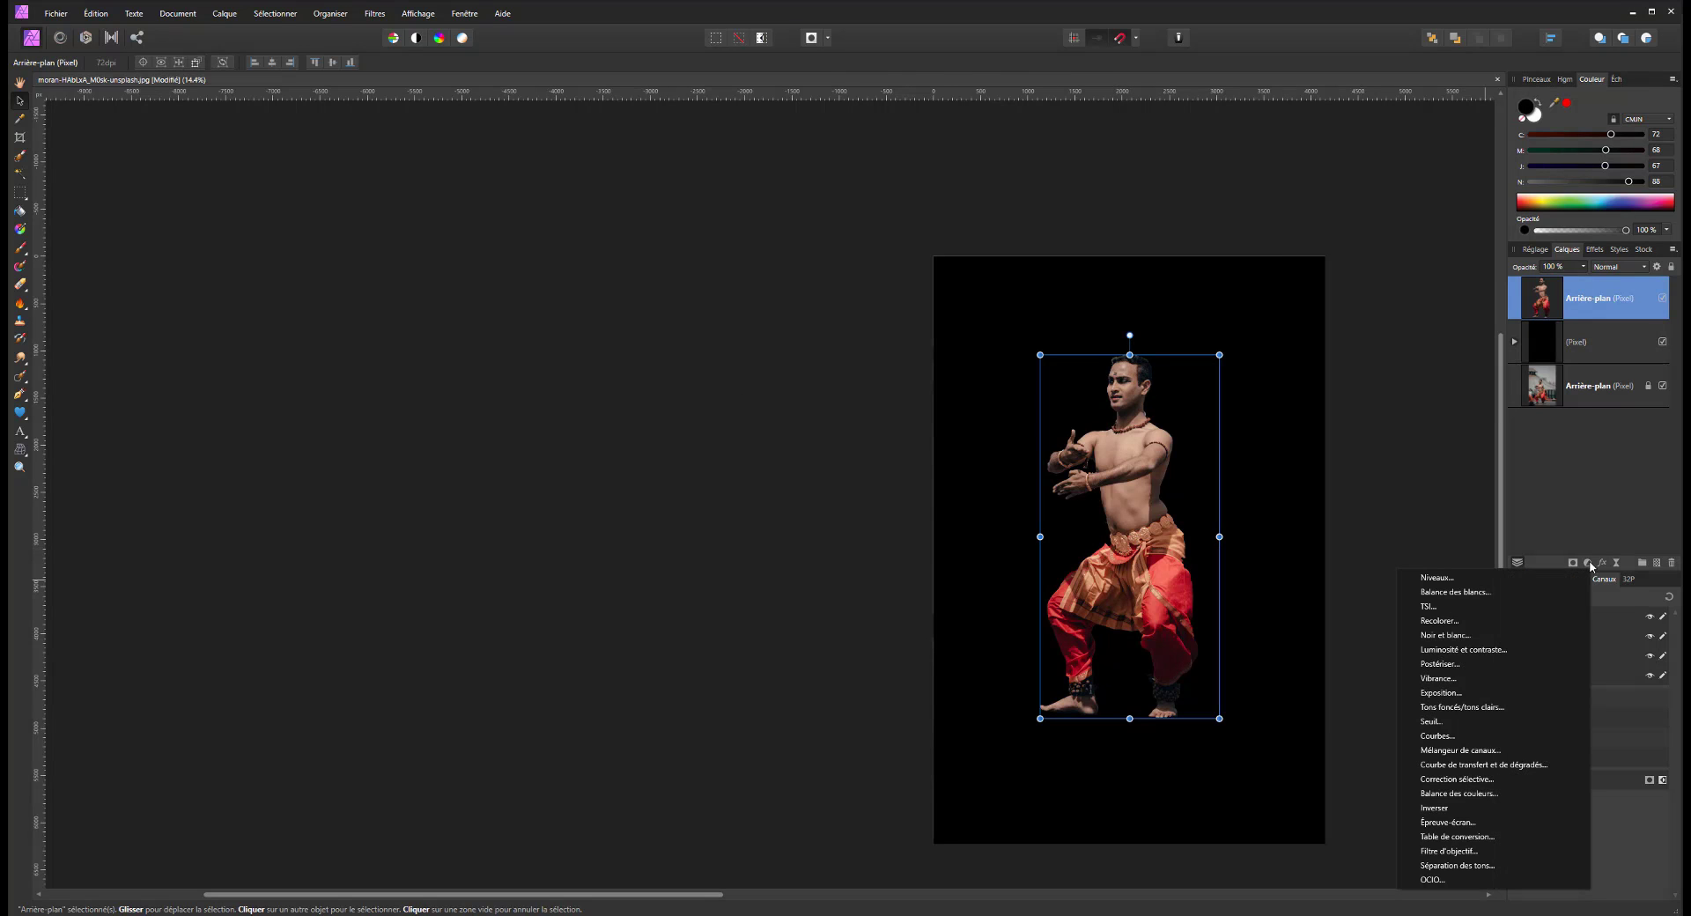
{"action": "left_click", "coordinate": [1445, 635]}
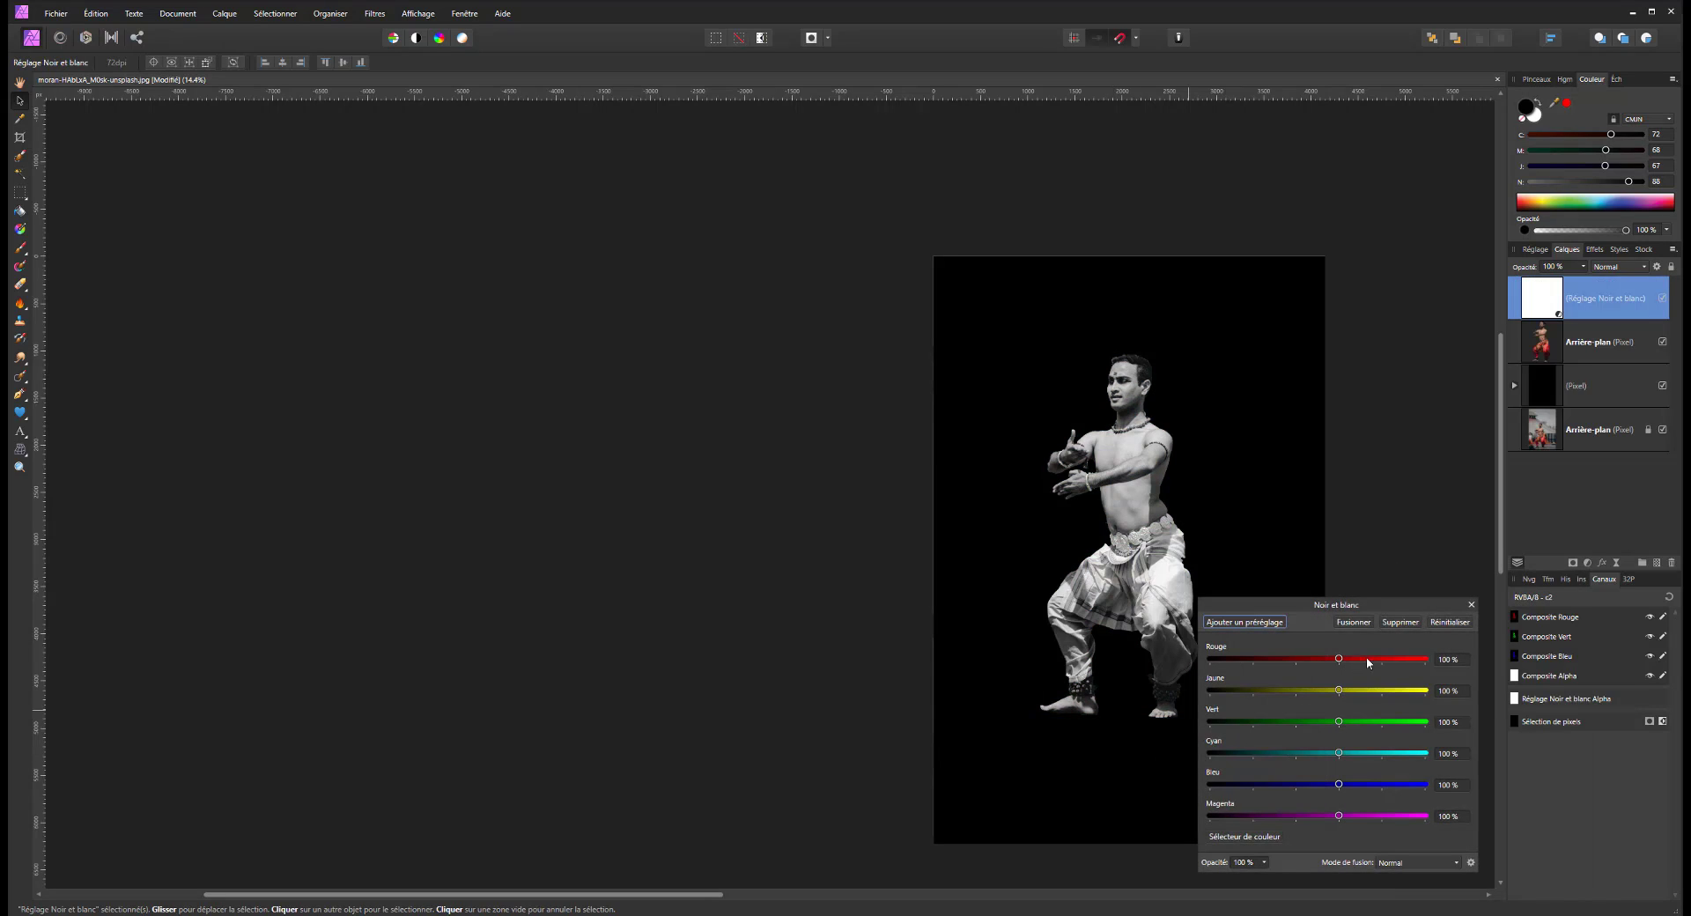
{"action": "left_click_drag", "start_coordinate": [1336, 662], "coordinate": [1361, 691]}
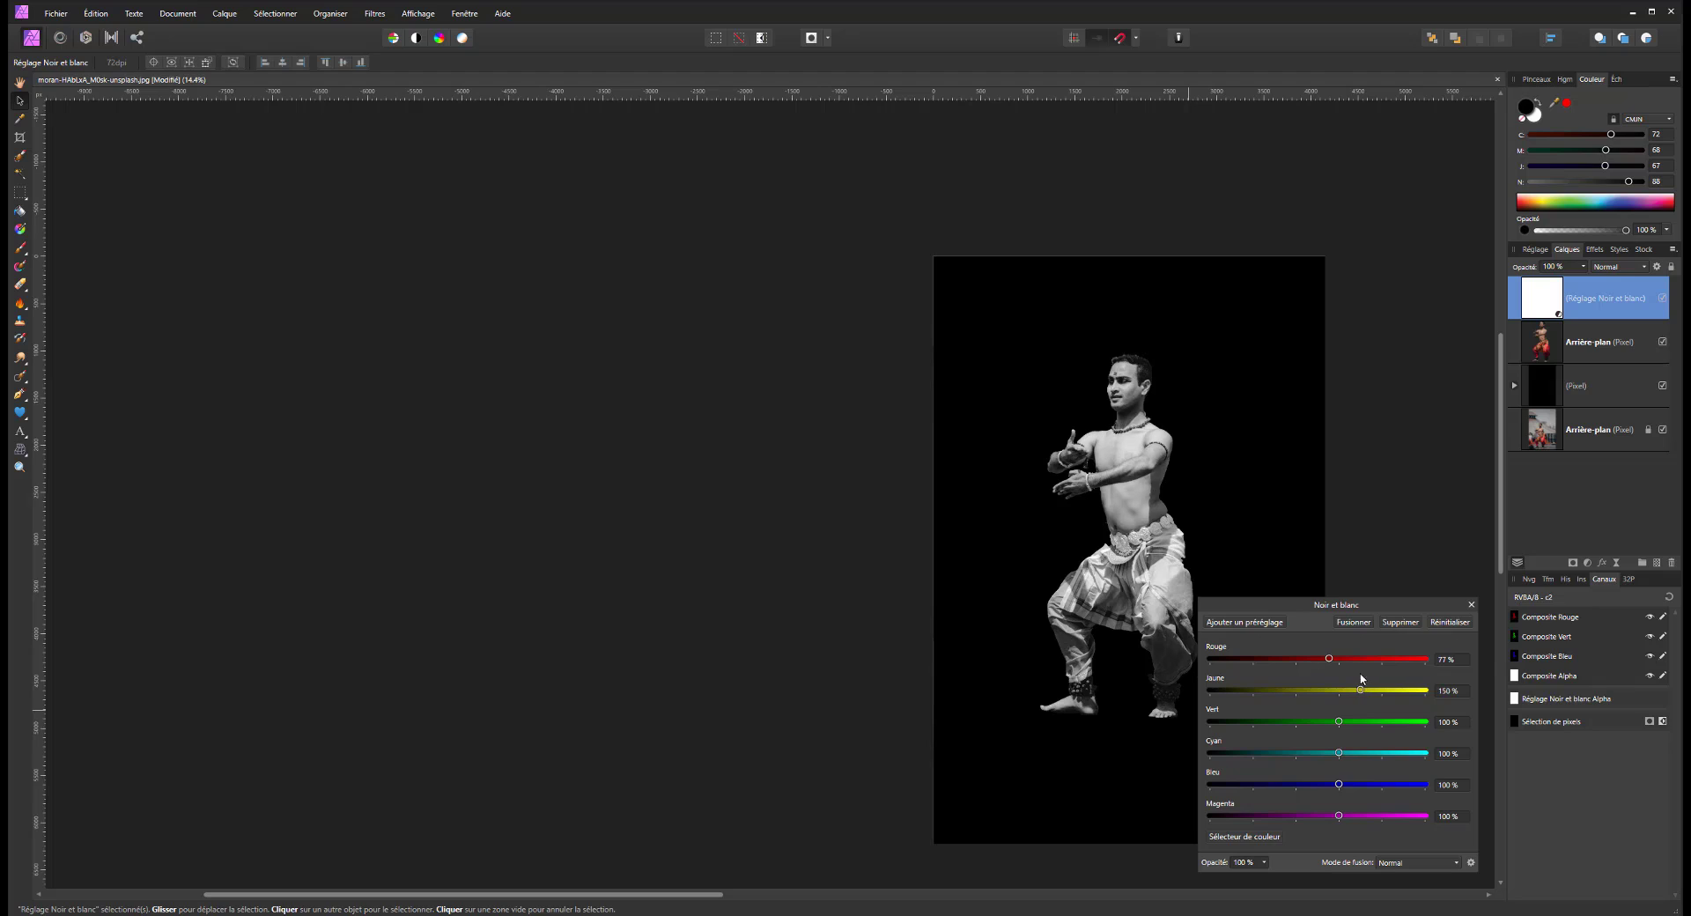
{"action": "left_click", "coordinate": [1655, 300]}
{"action": "left_click", "coordinate": [1655, 300]}
{"action": "left_click", "coordinate": [1471, 604]}
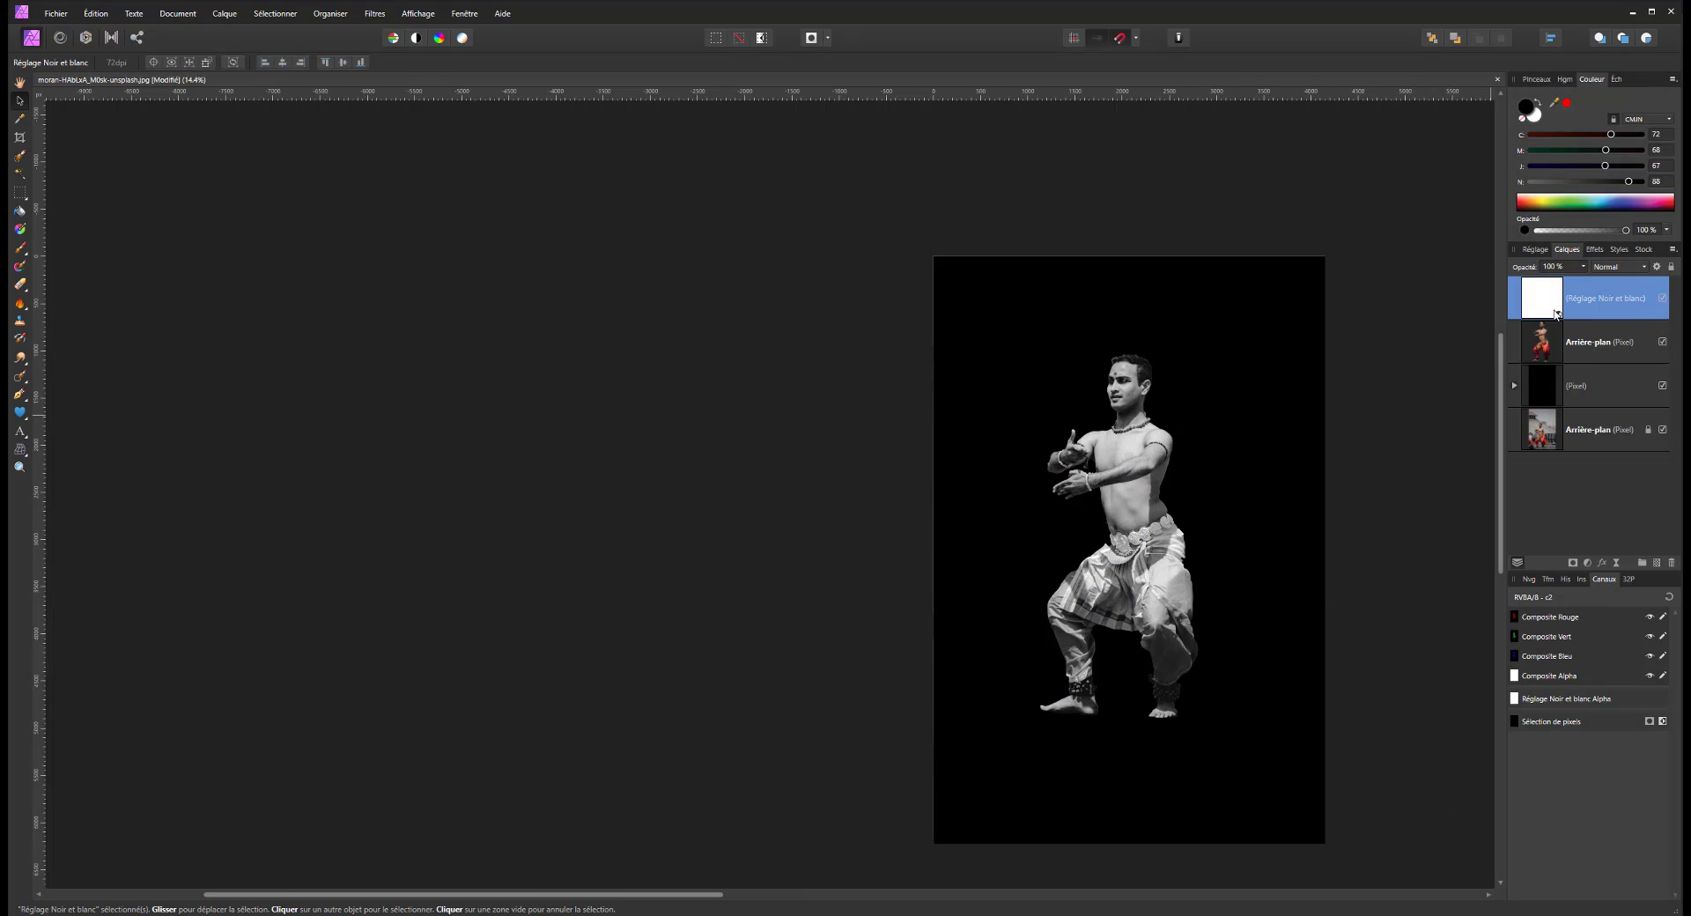
Nest the black and white adjustment inside the dancer layer and rename that layer perso
{"action": "left_click_drag", "start_coordinate": [1555, 315], "coordinate": [1575, 350]}
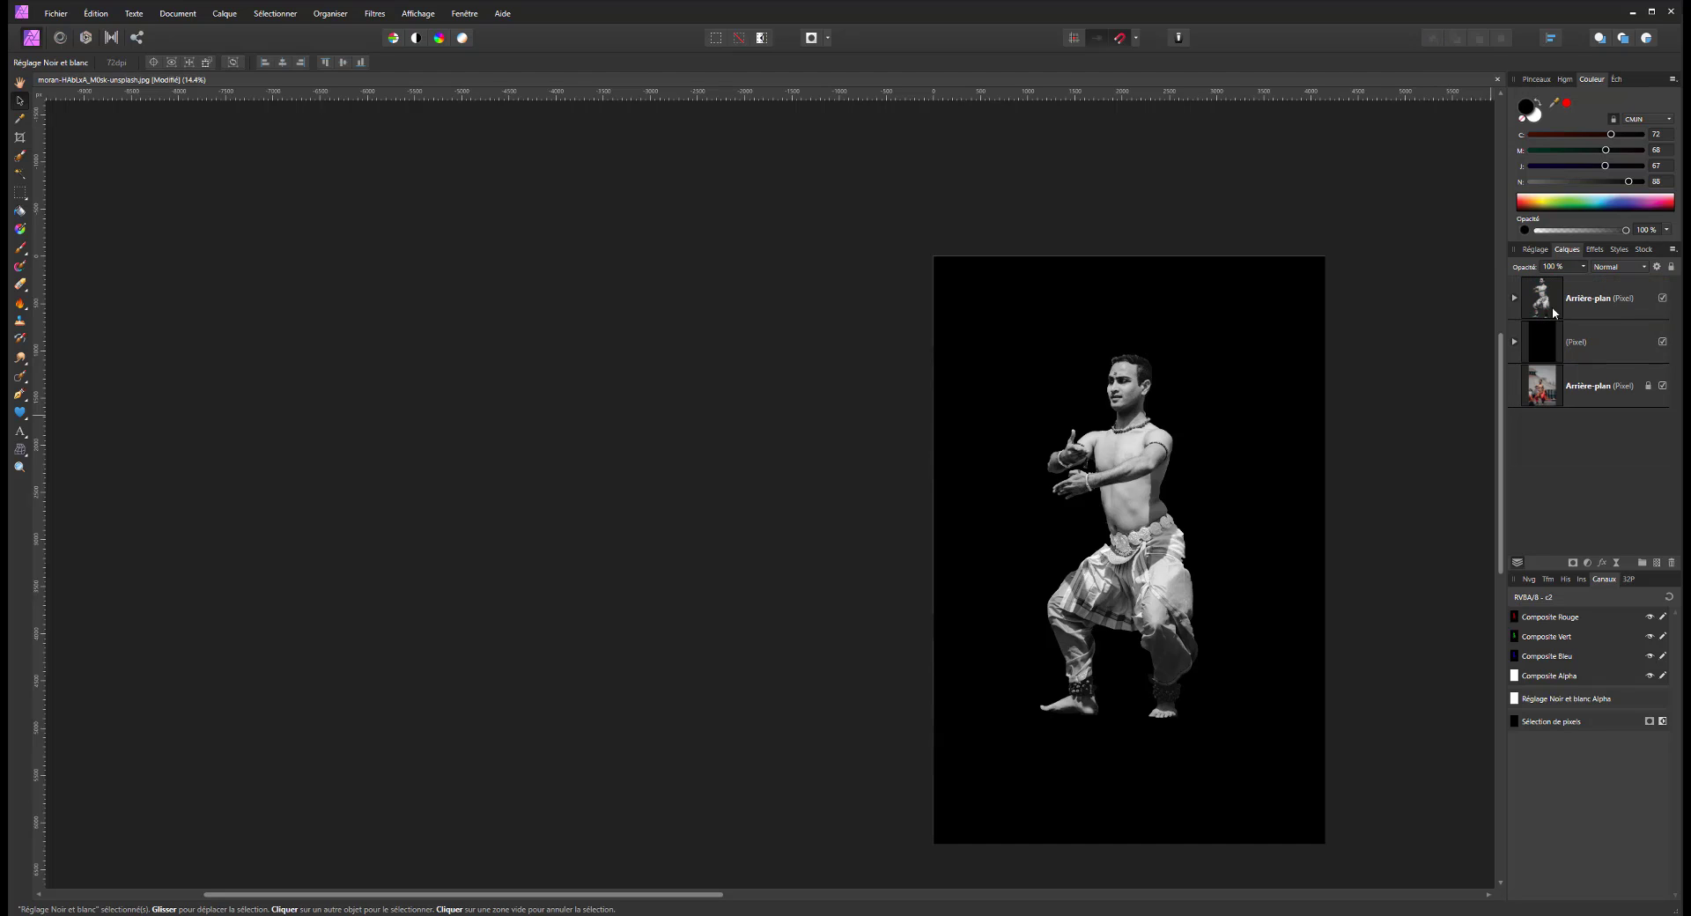
{"action": "double_click", "coordinate": [1599, 299]}
{"action": "type", "text": "s"}
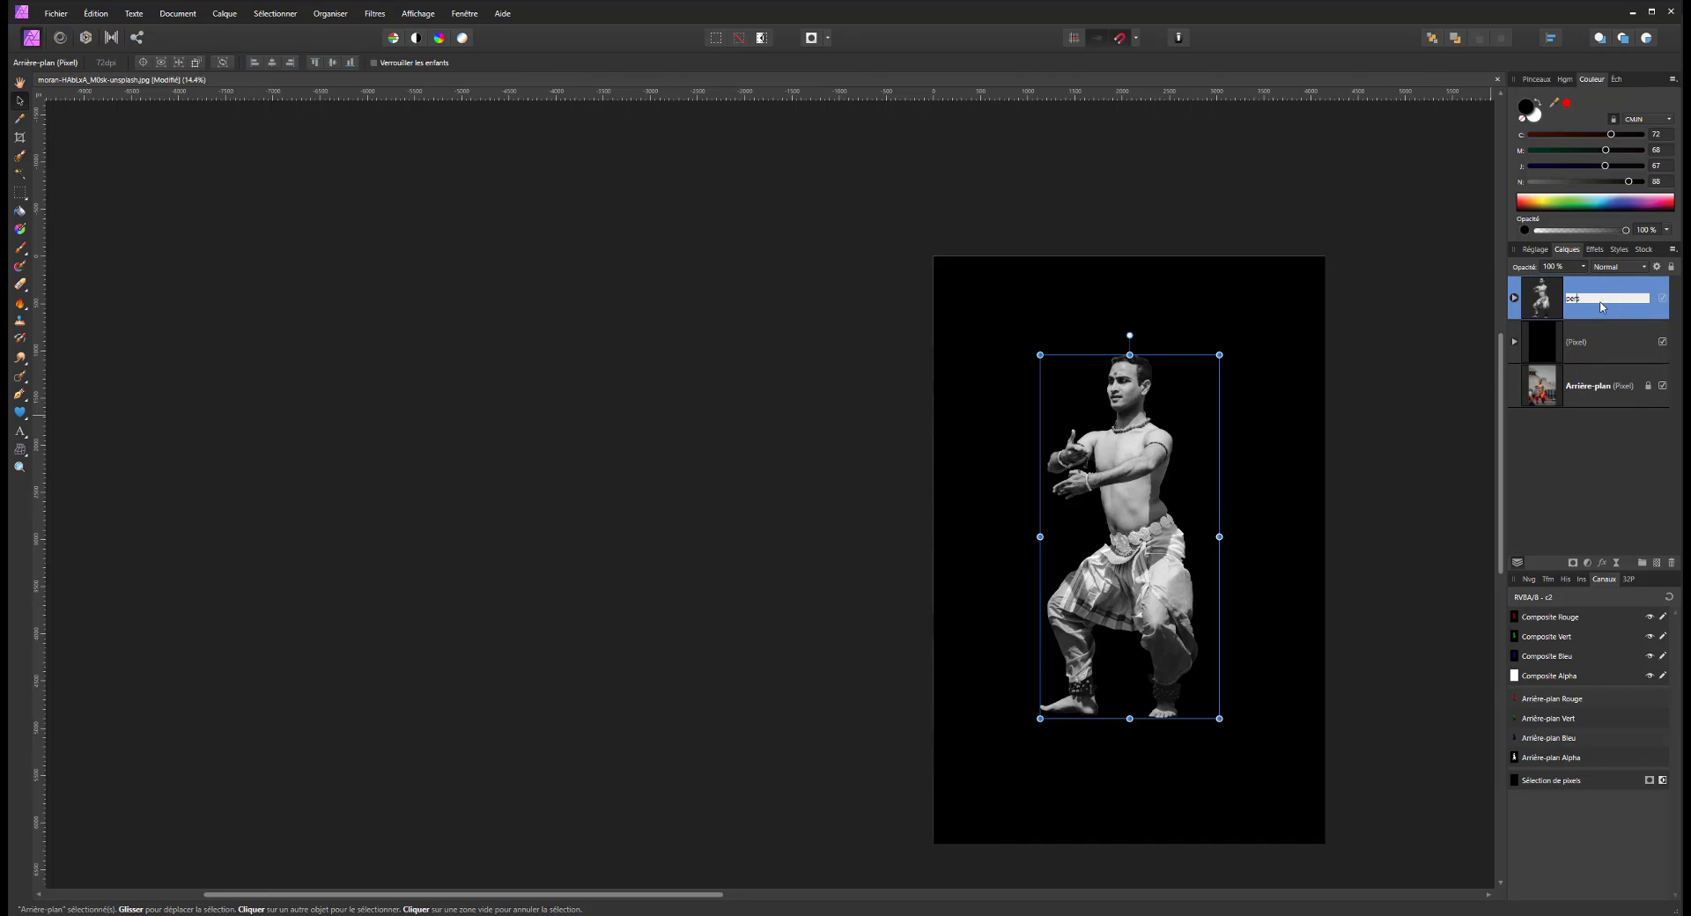
{"action": "type", "text": "erso"}
{"action": "key", "text": "Return"}
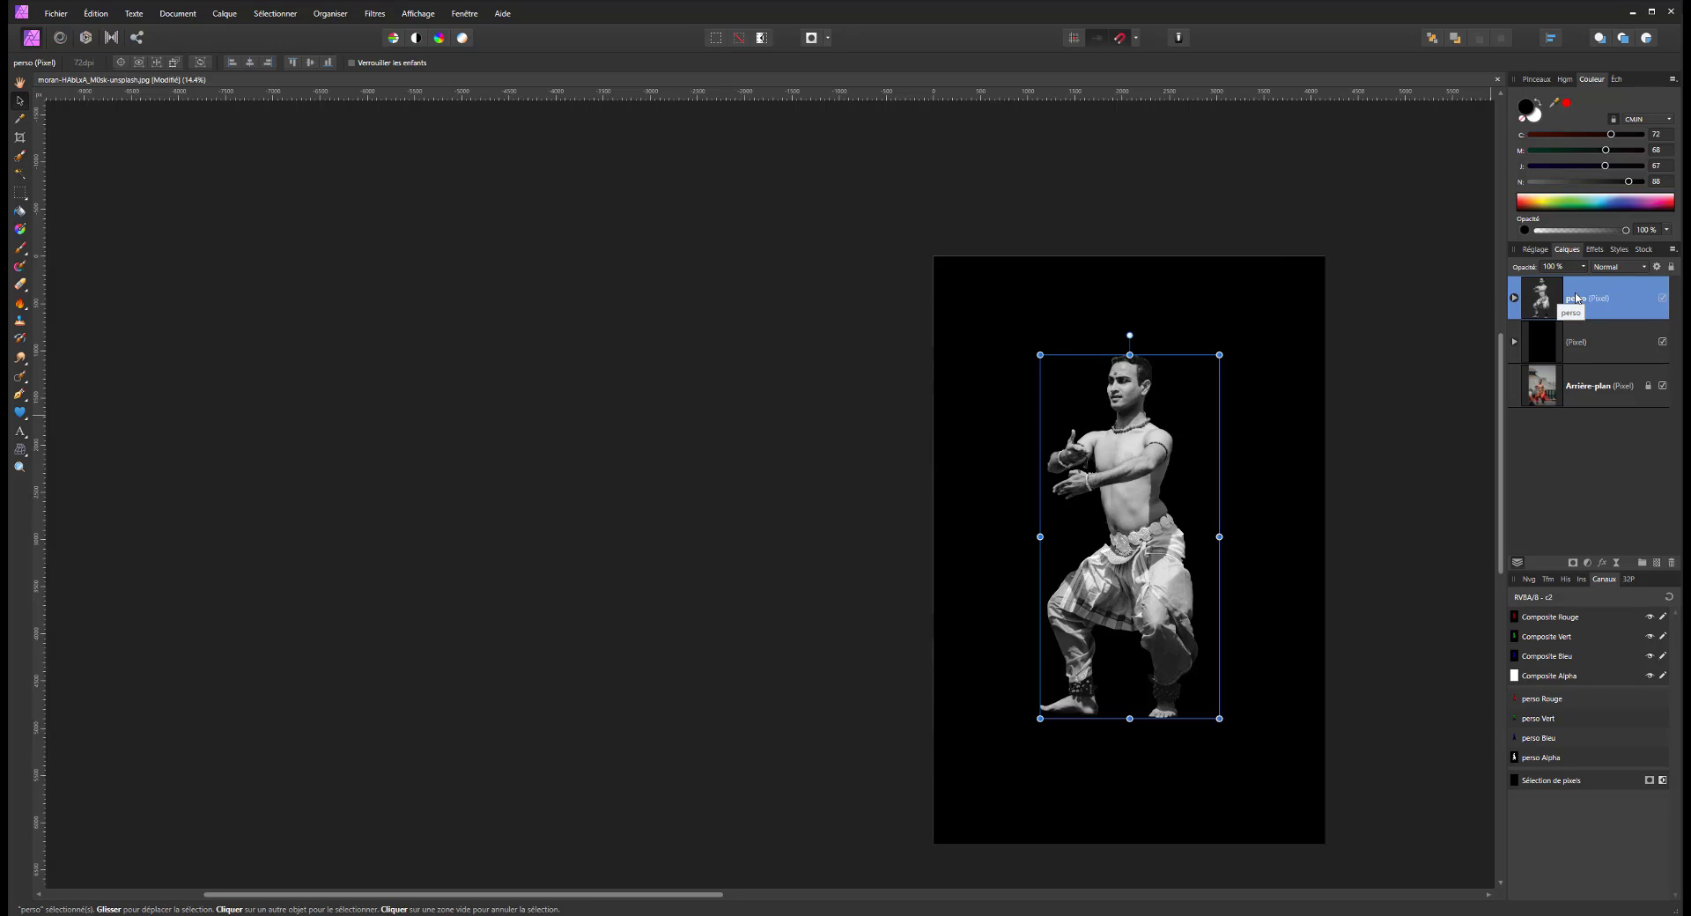
Duplicate the perso layer, set the copy's blend mode to Différence and invert its colours
{"action": "key", "text": "ctrl+j"}
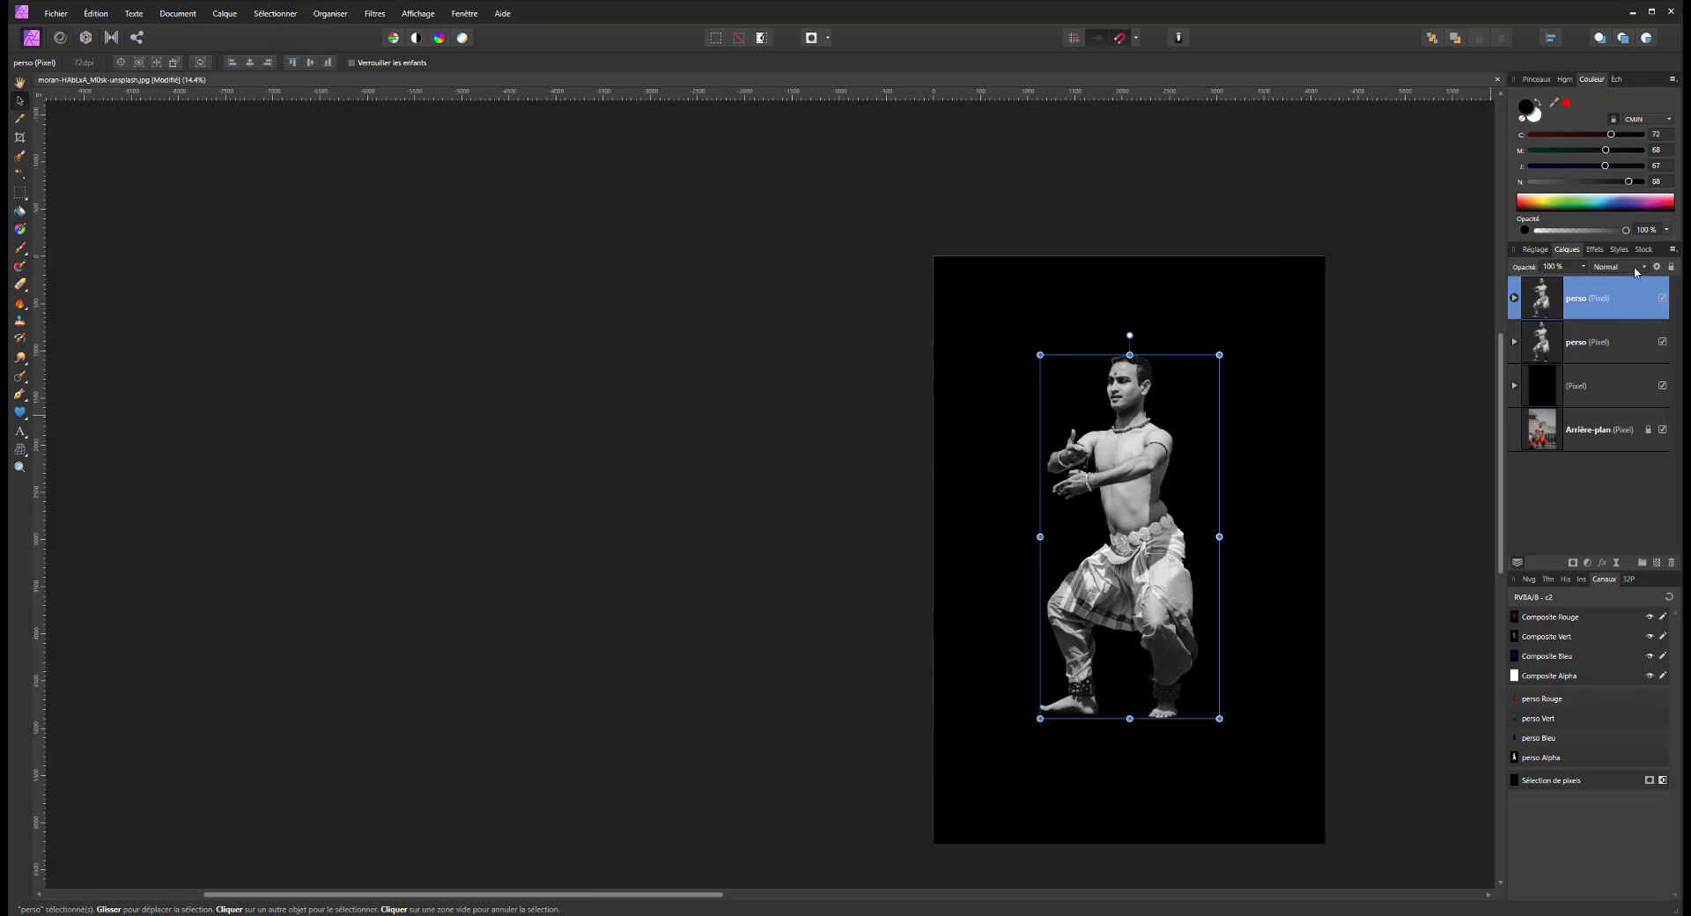
{"action": "left_click", "coordinate": [1635, 270]}
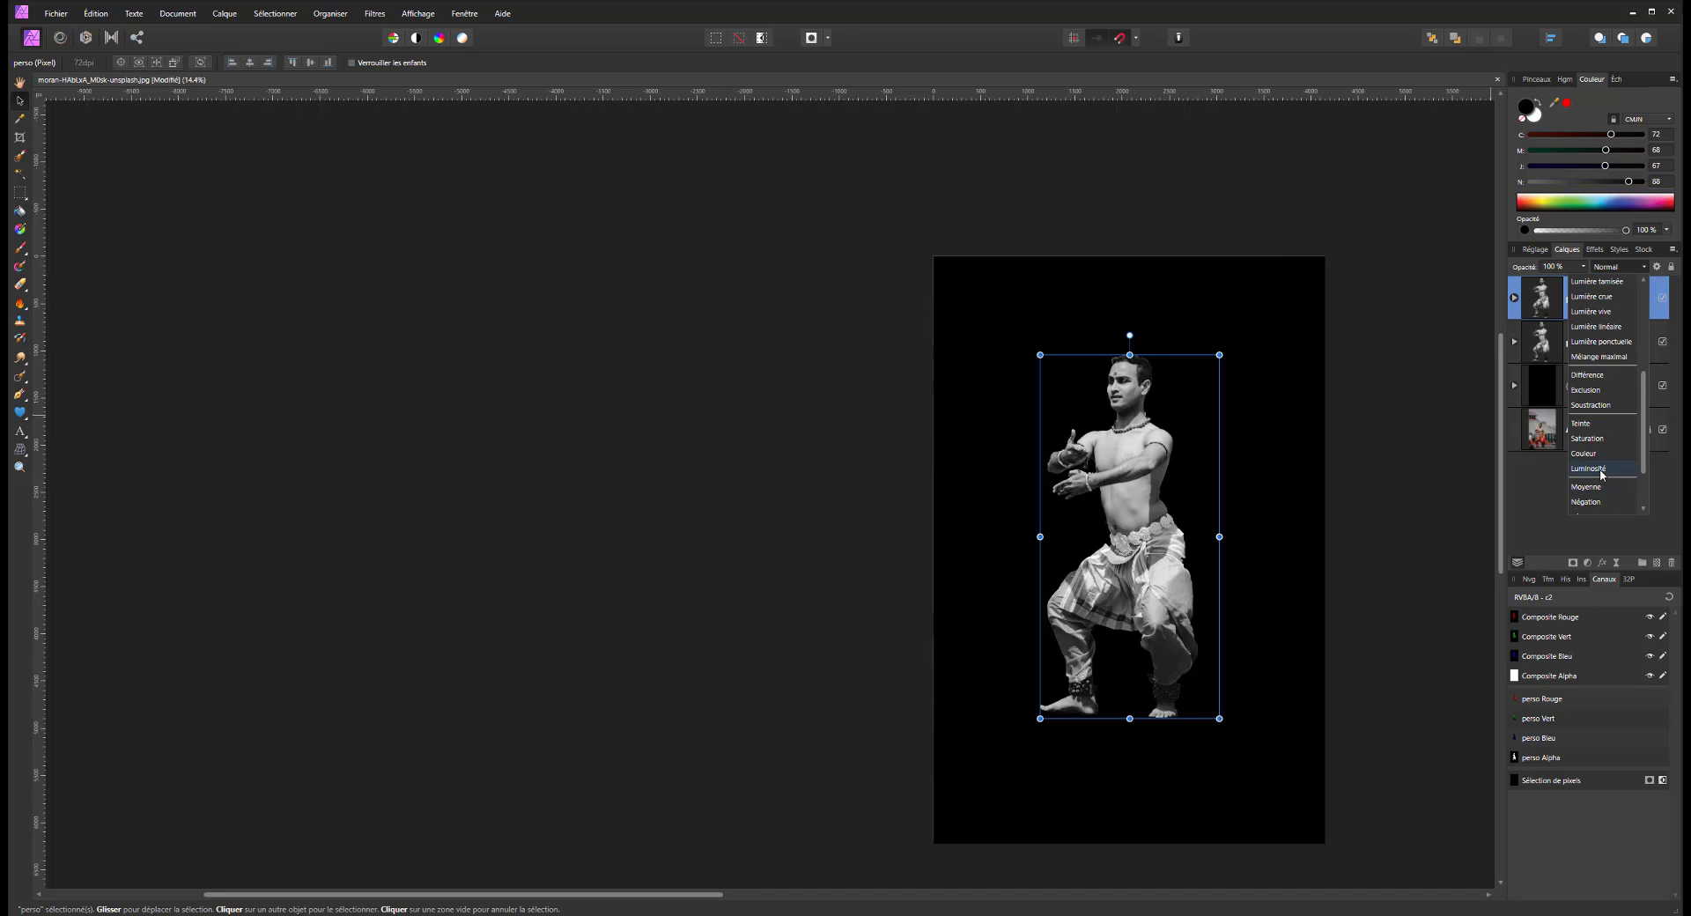
{"action": "left_click", "coordinate": [1586, 376]}
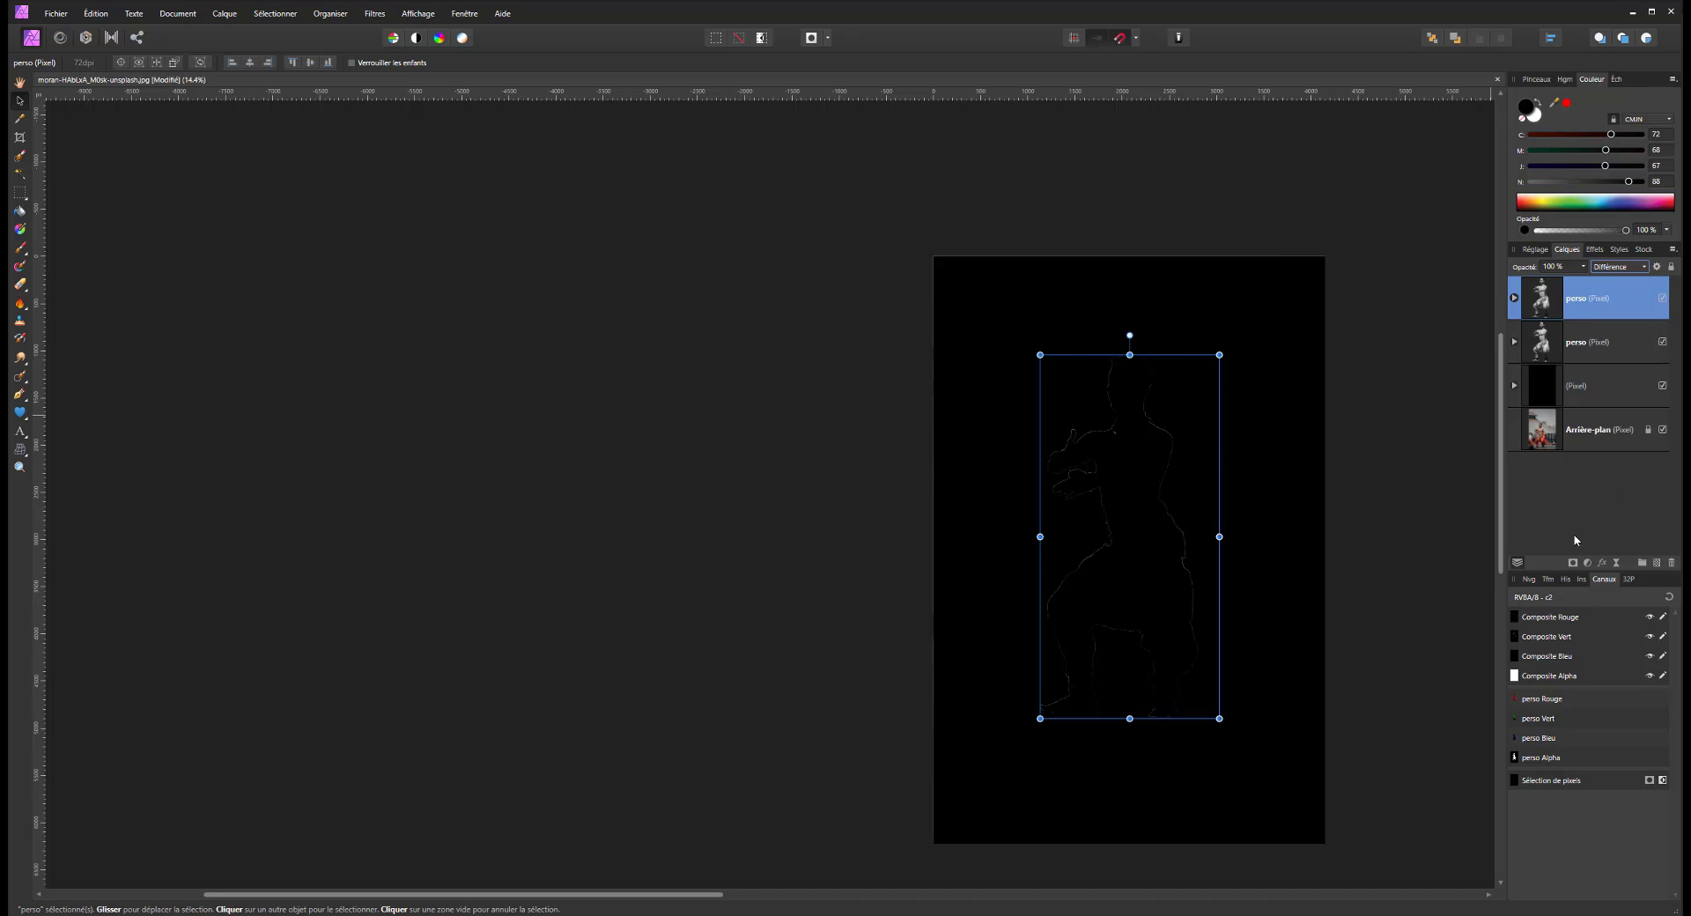
{"action": "key", "text": "ctrl+i"}
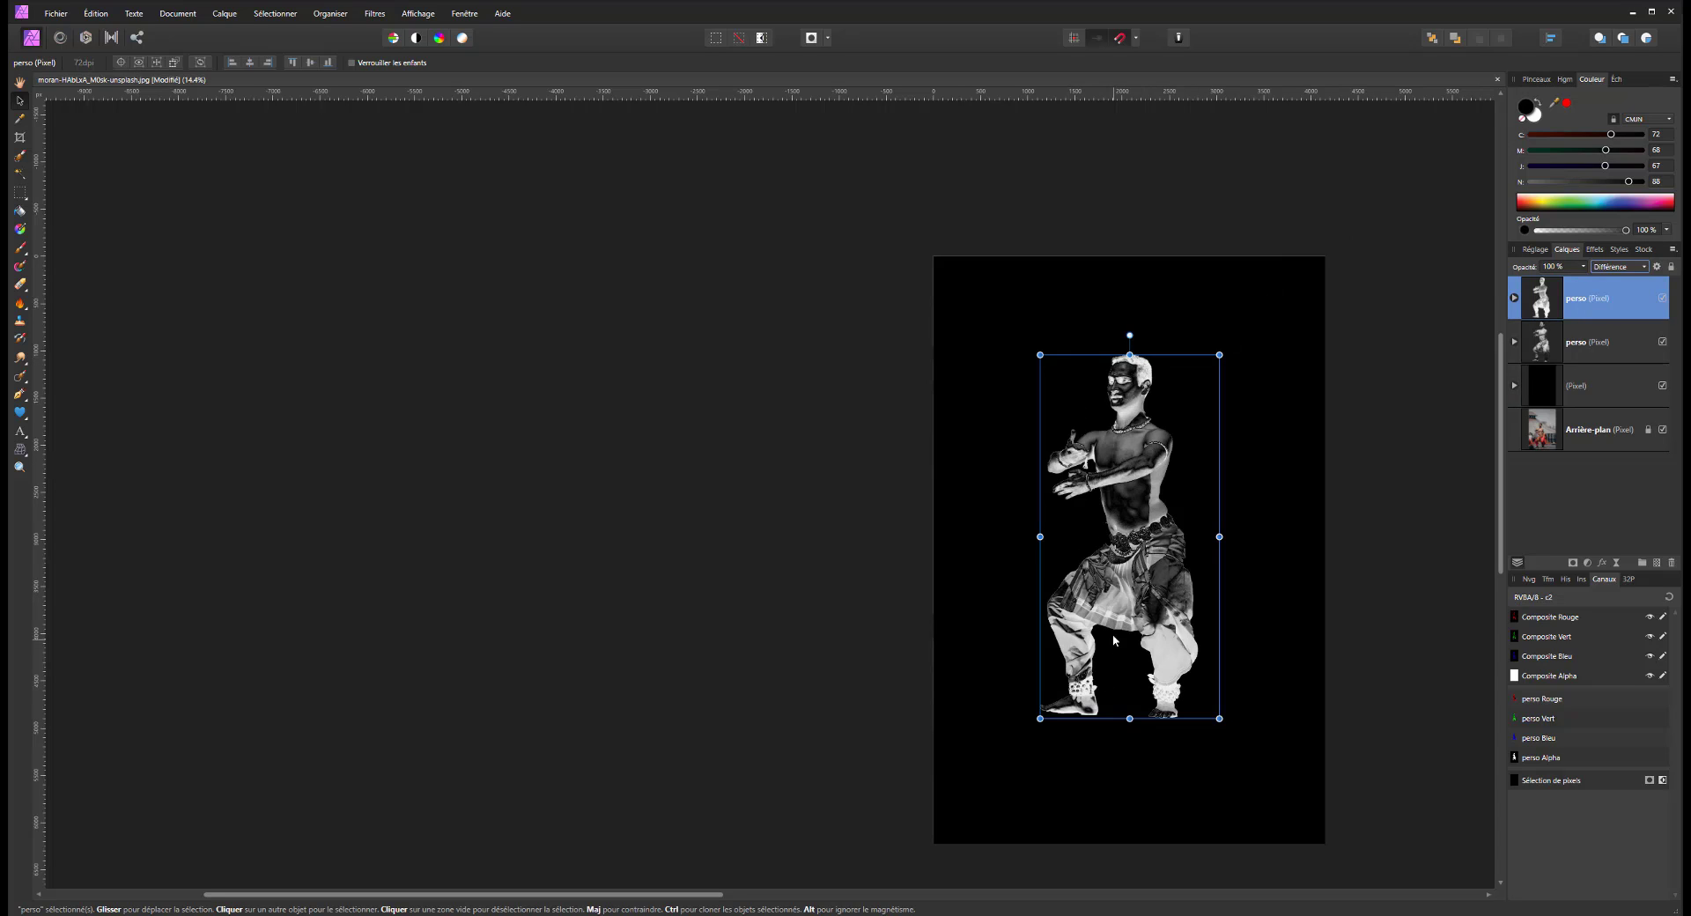
Hide the black layer and the original photo layer, discarding the empty pixel layer added on top
{"action": "scroll", "coordinate": [1120, 608], "scroll_direction": "down", "scroll_amount": 1}
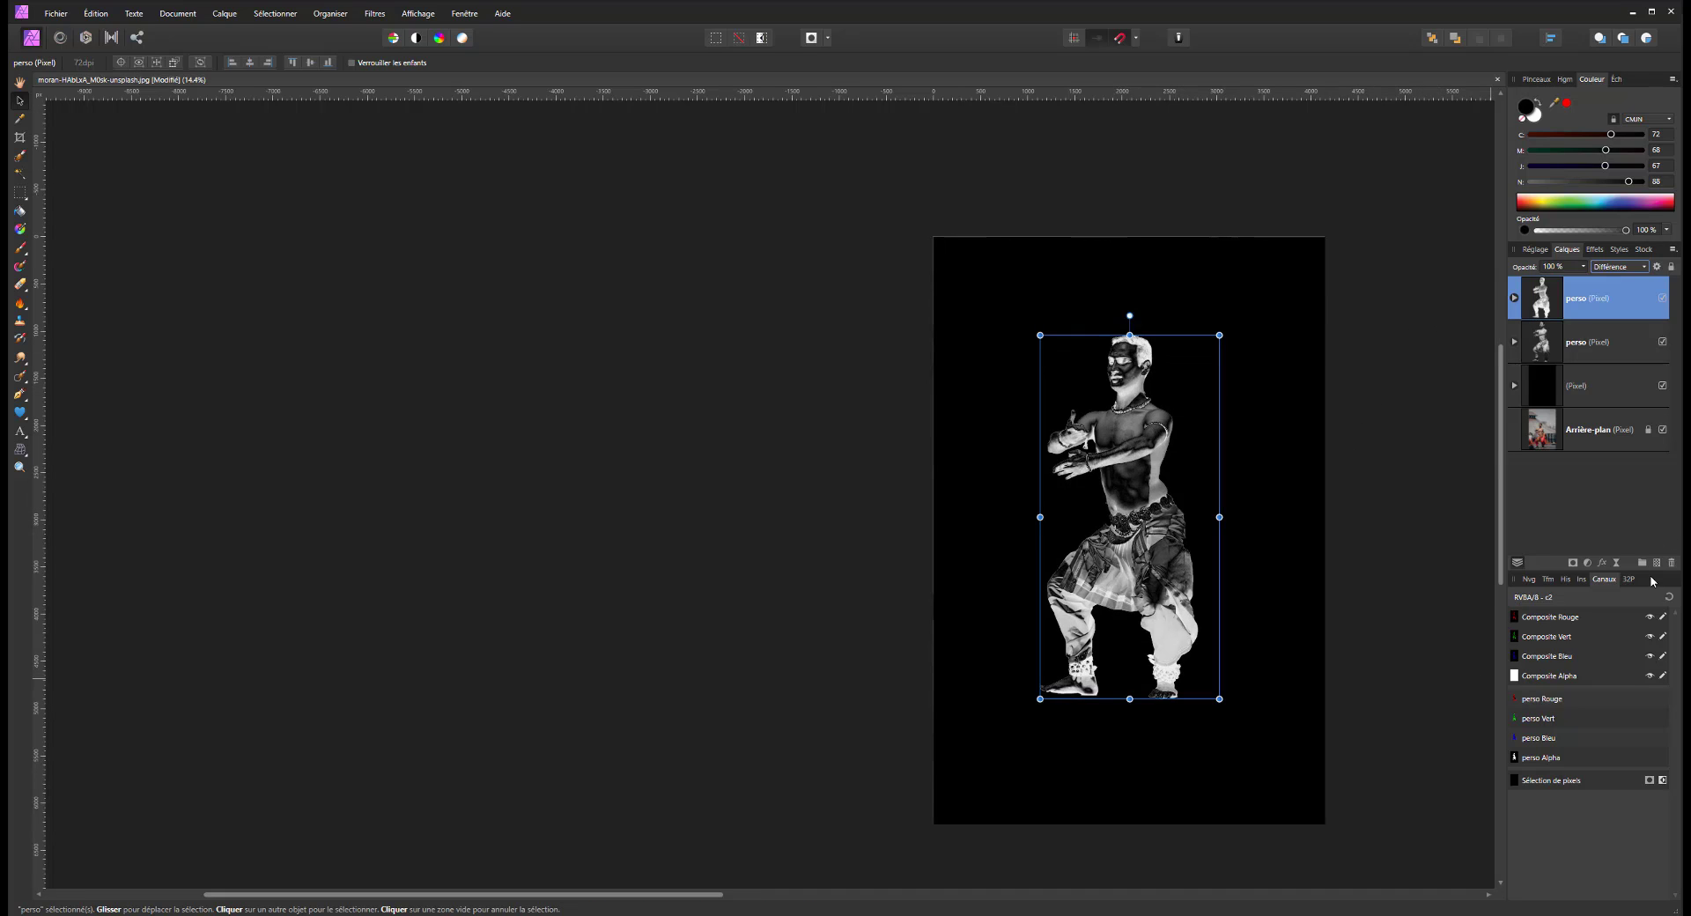
{"action": "key", "text": "ctrl+shift+n"}
{"action": "left_click", "coordinate": [1662, 429]}
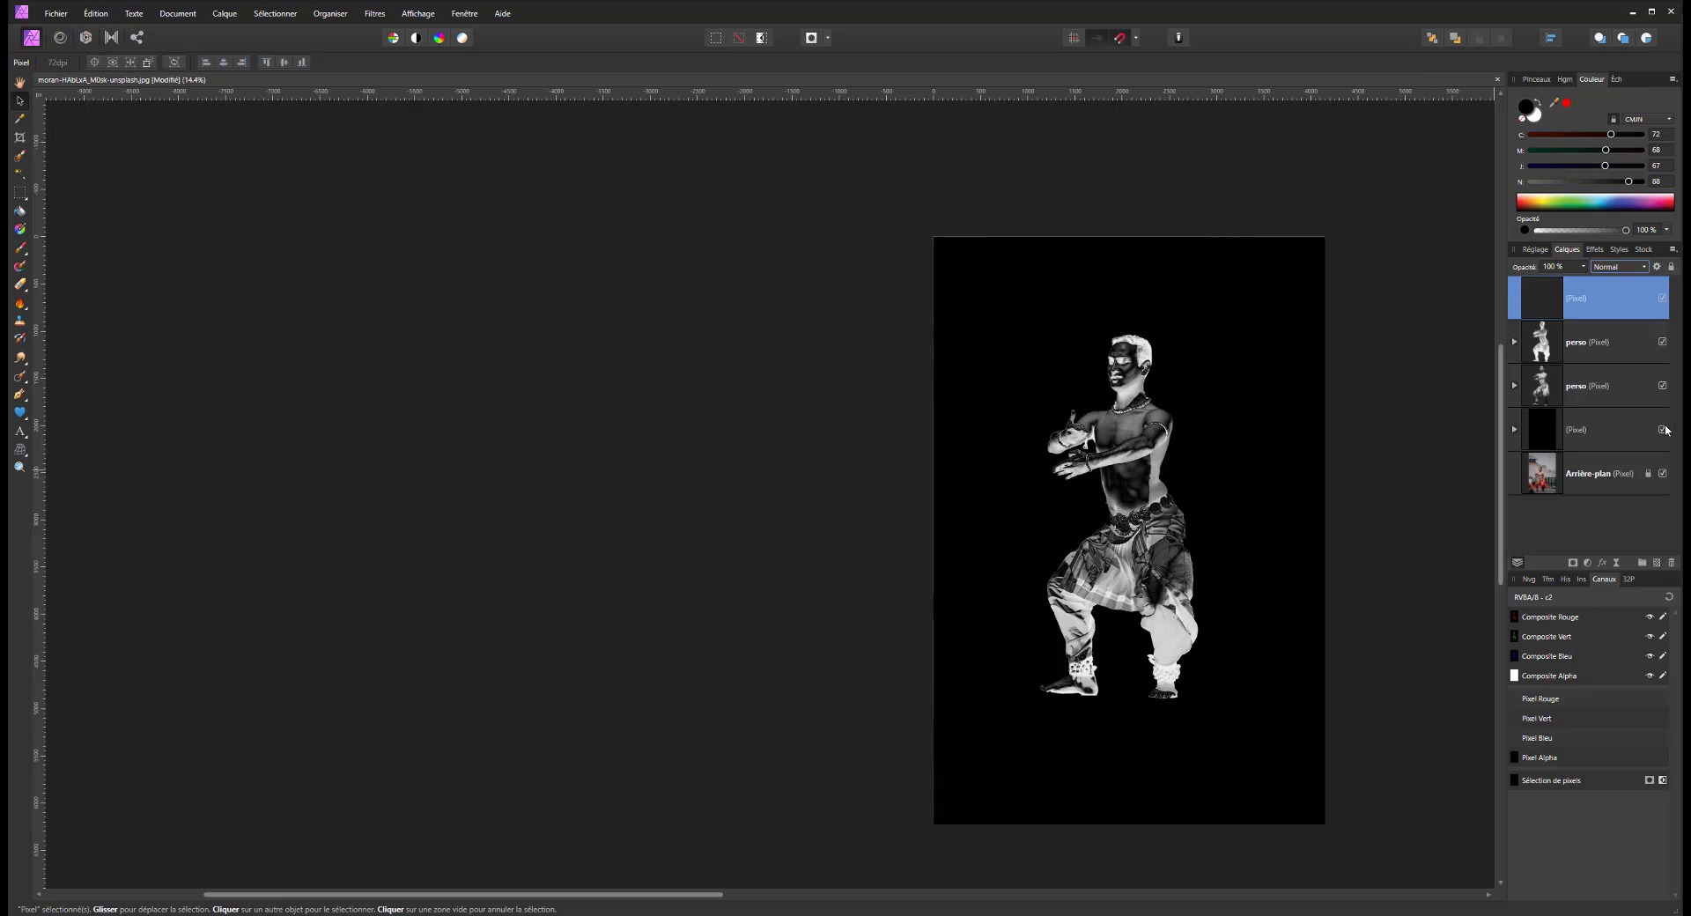
{"action": "left_click", "coordinate": [1662, 473]}
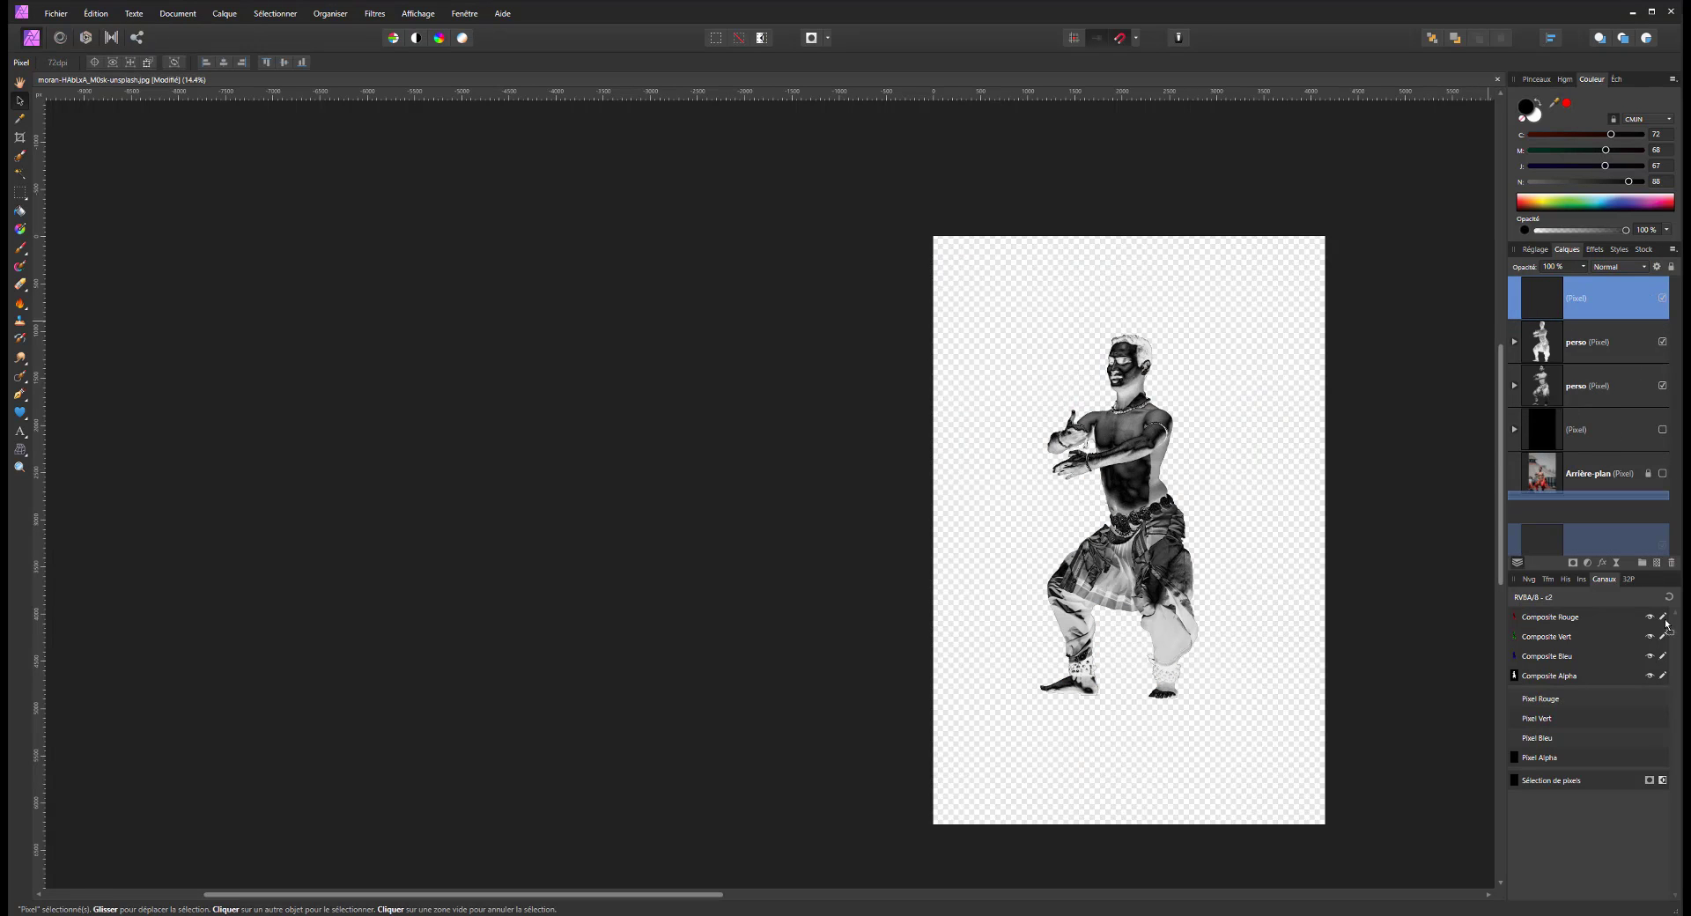
{"action": "left_click", "coordinate": [1671, 563]}
{"action": "right_click", "coordinate": [1203, 439]}
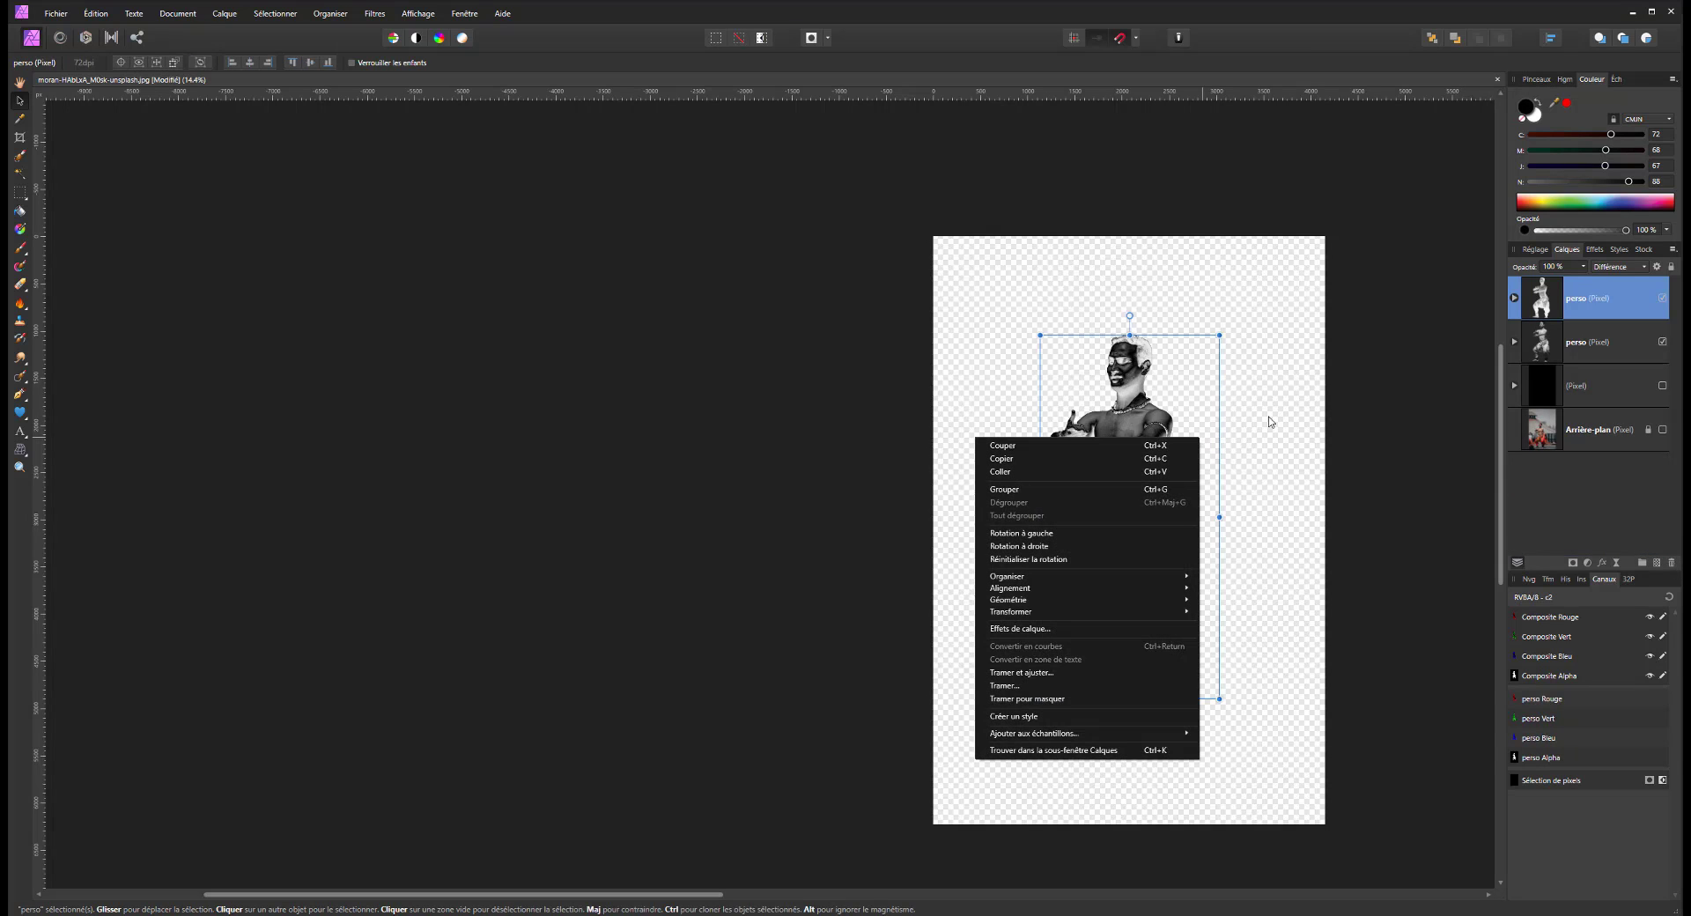
Merge the visible perso layers into a new top layer and set its blend mode to Différence
{"action": "right_click", "coordinate": [1624, 303]}
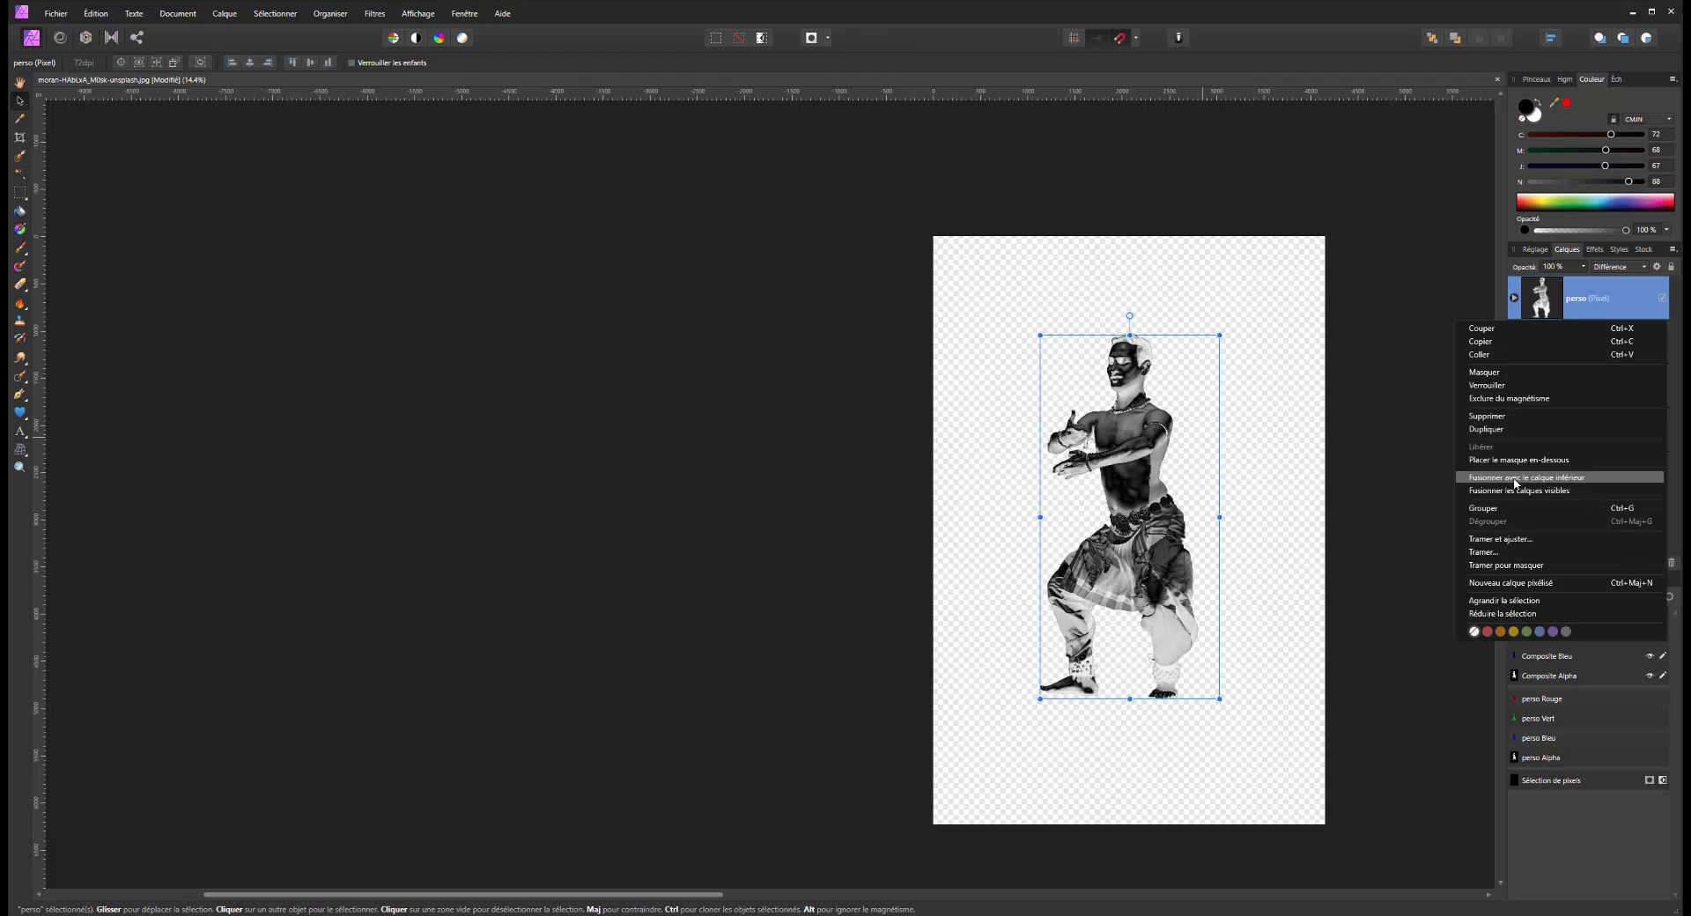
{"action": "left_click", "coordinate": [1511, 491]}
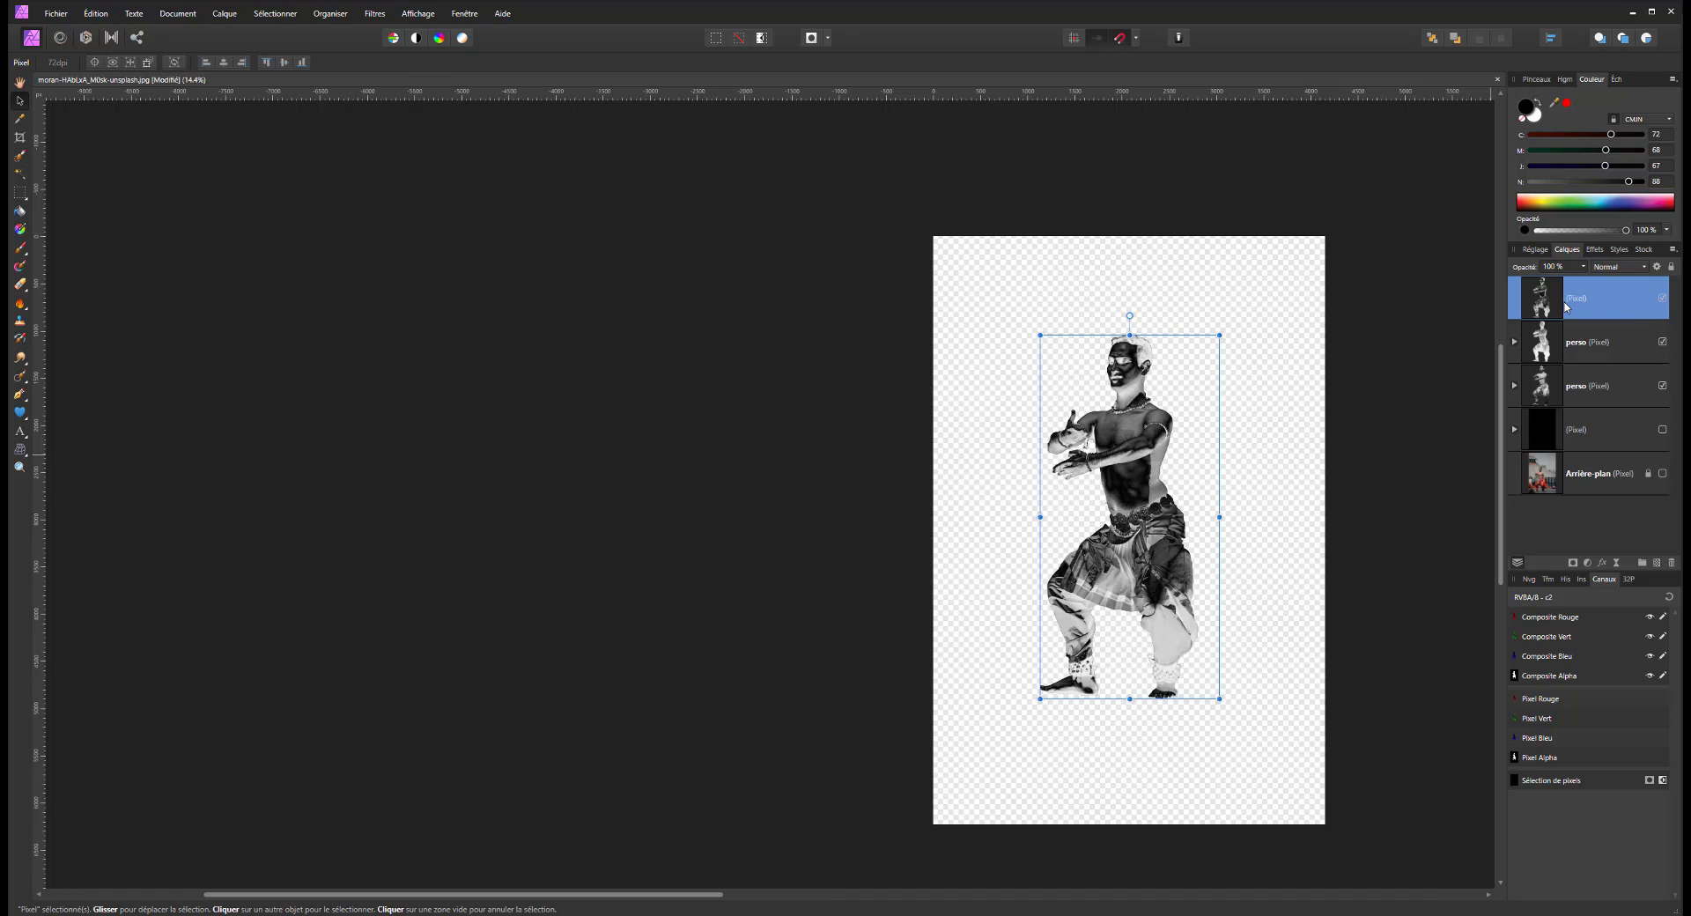
{"action": "left_click", "coordinate": [1619, 266]}
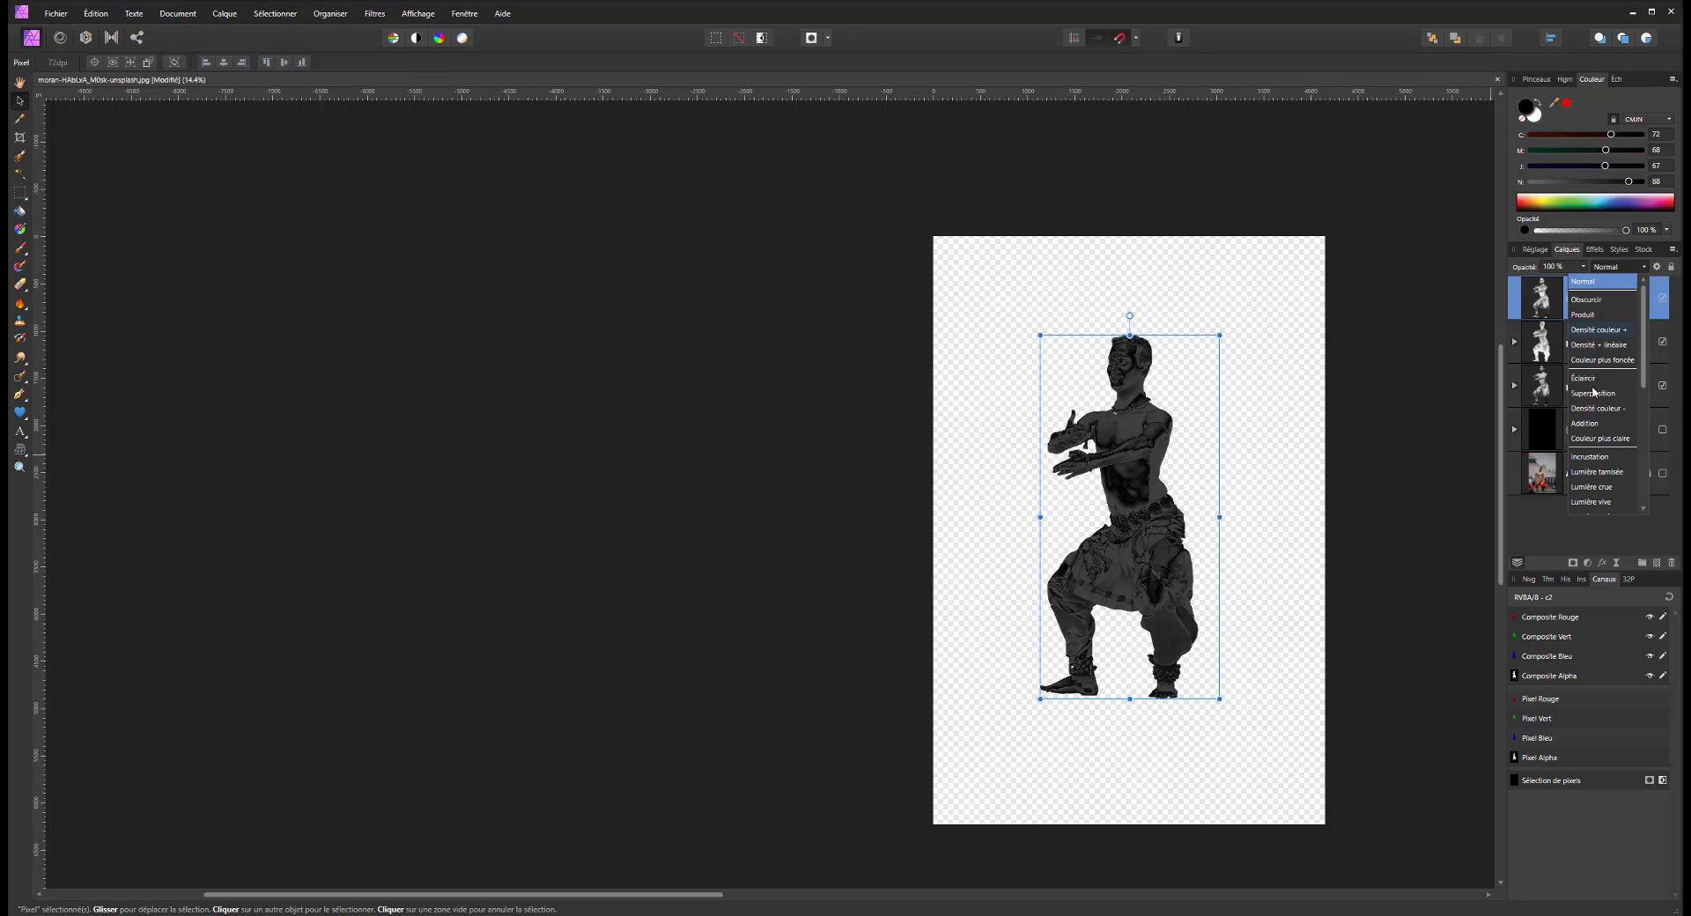
{"action": "left_click", "coordinate": [1596, 454]}
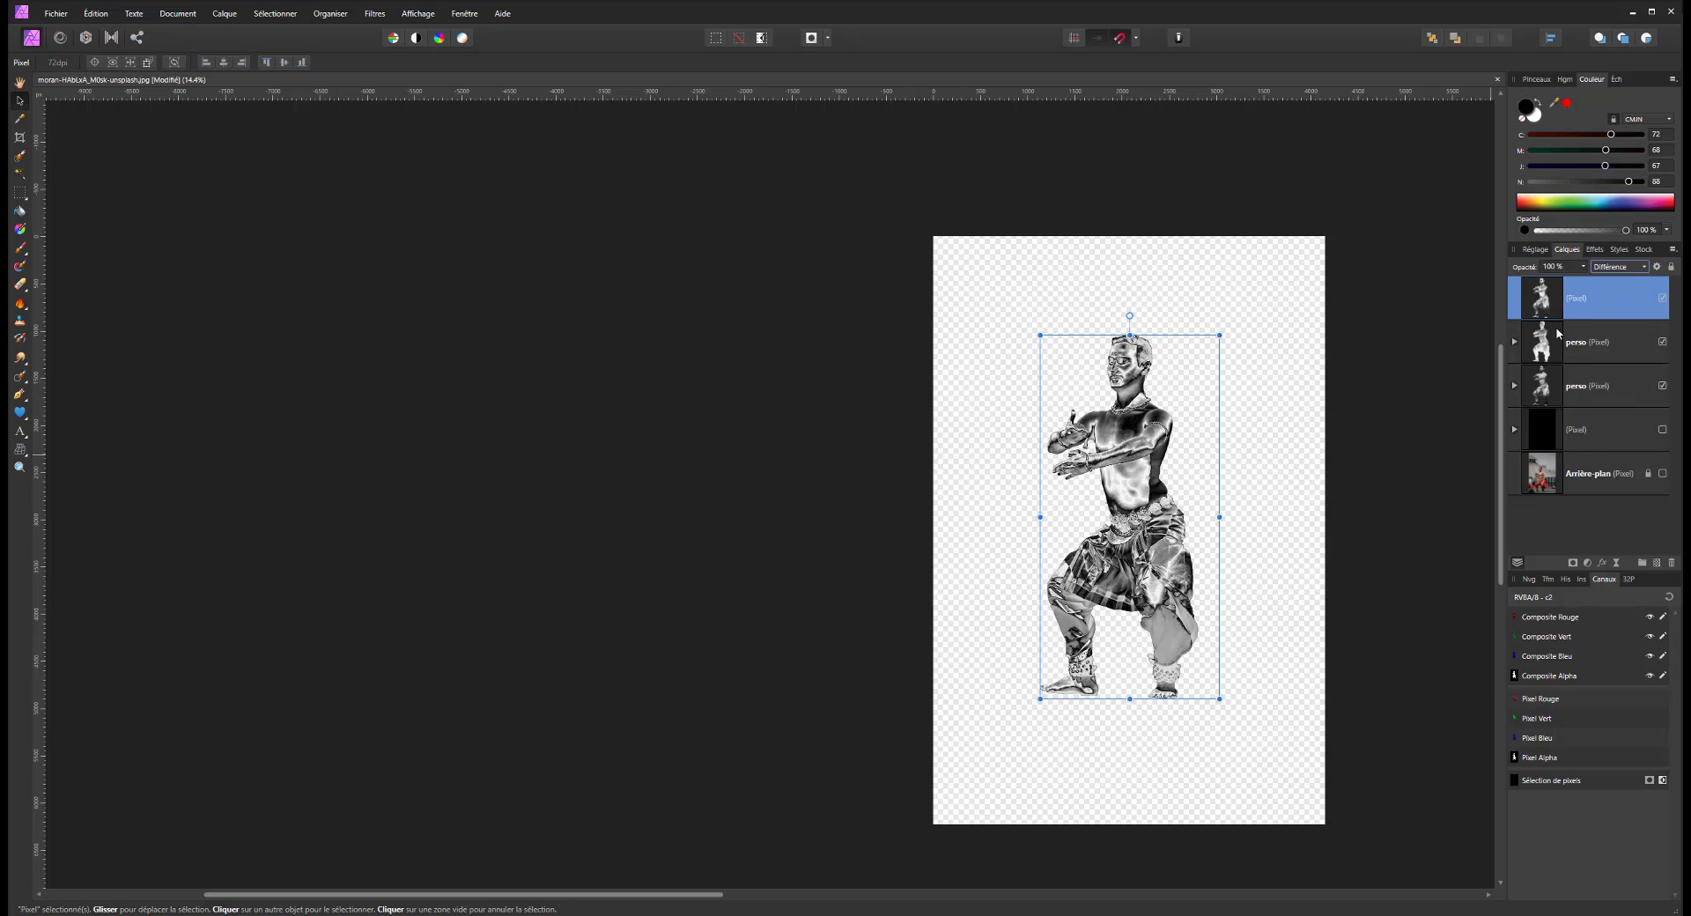
{"action": "left_click", "coordinate": [1662, 299]}
{"action": "left_click", "coordinate": [1662, 298]}
Create a second merged layer from everything visible and blend it with Différence as well
{"action": "right_click", "coordinate": [1614, 295]}
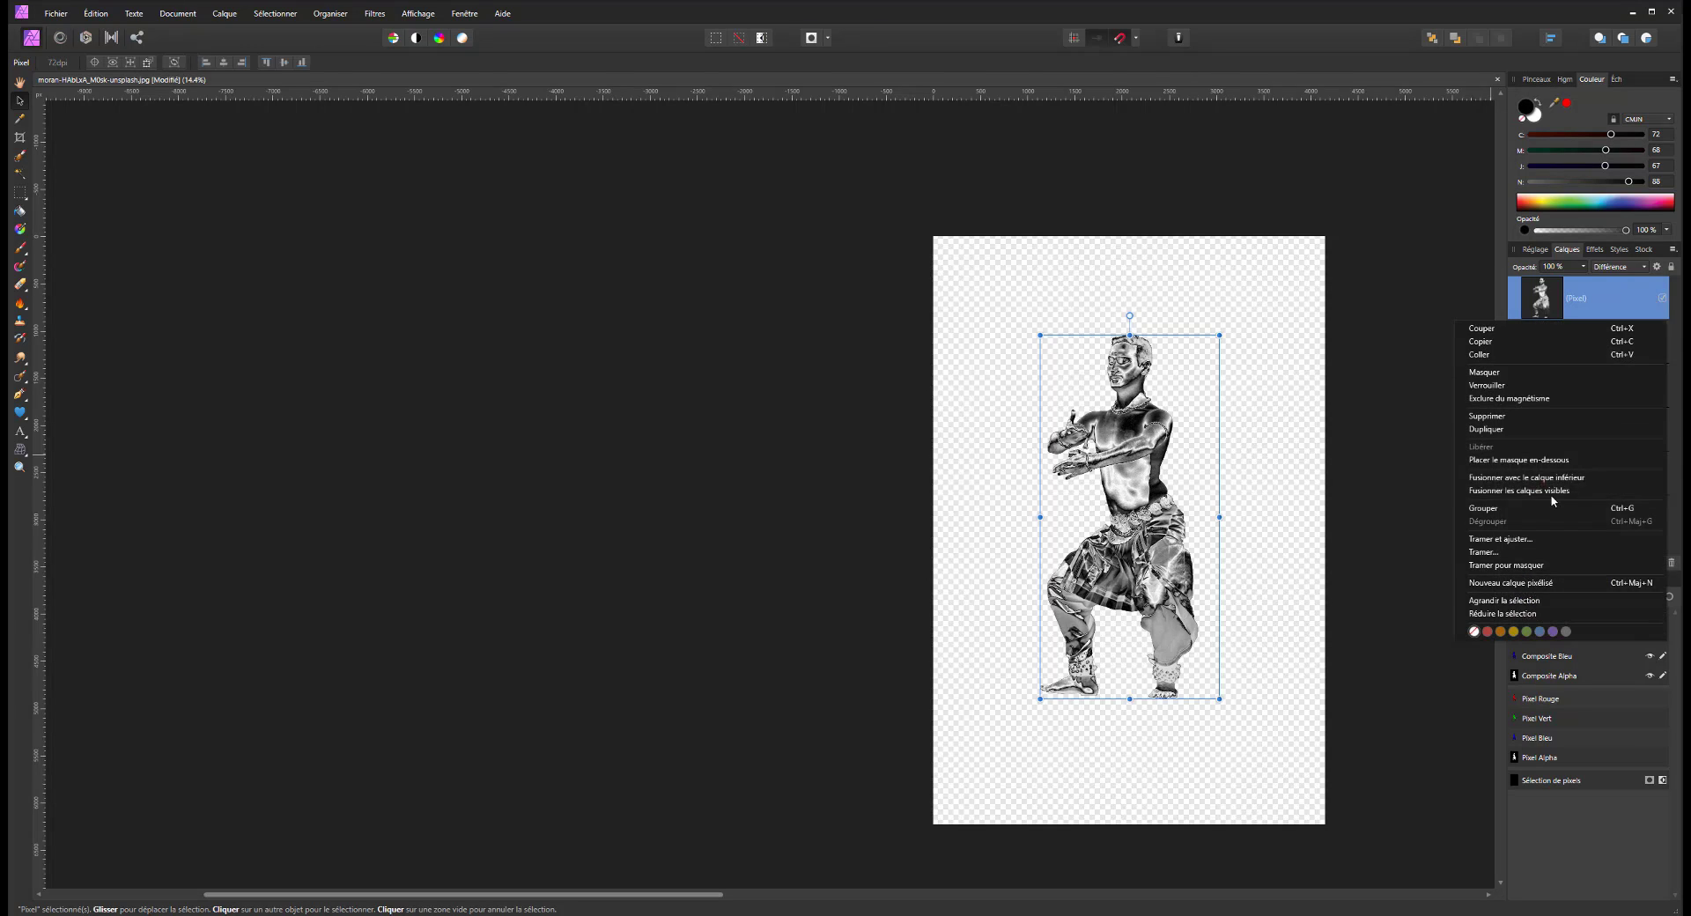
{"action": "left_click", "coordinate": [1552, 492]}
{"action": "left_click", "coordinate": [1619, 266]}
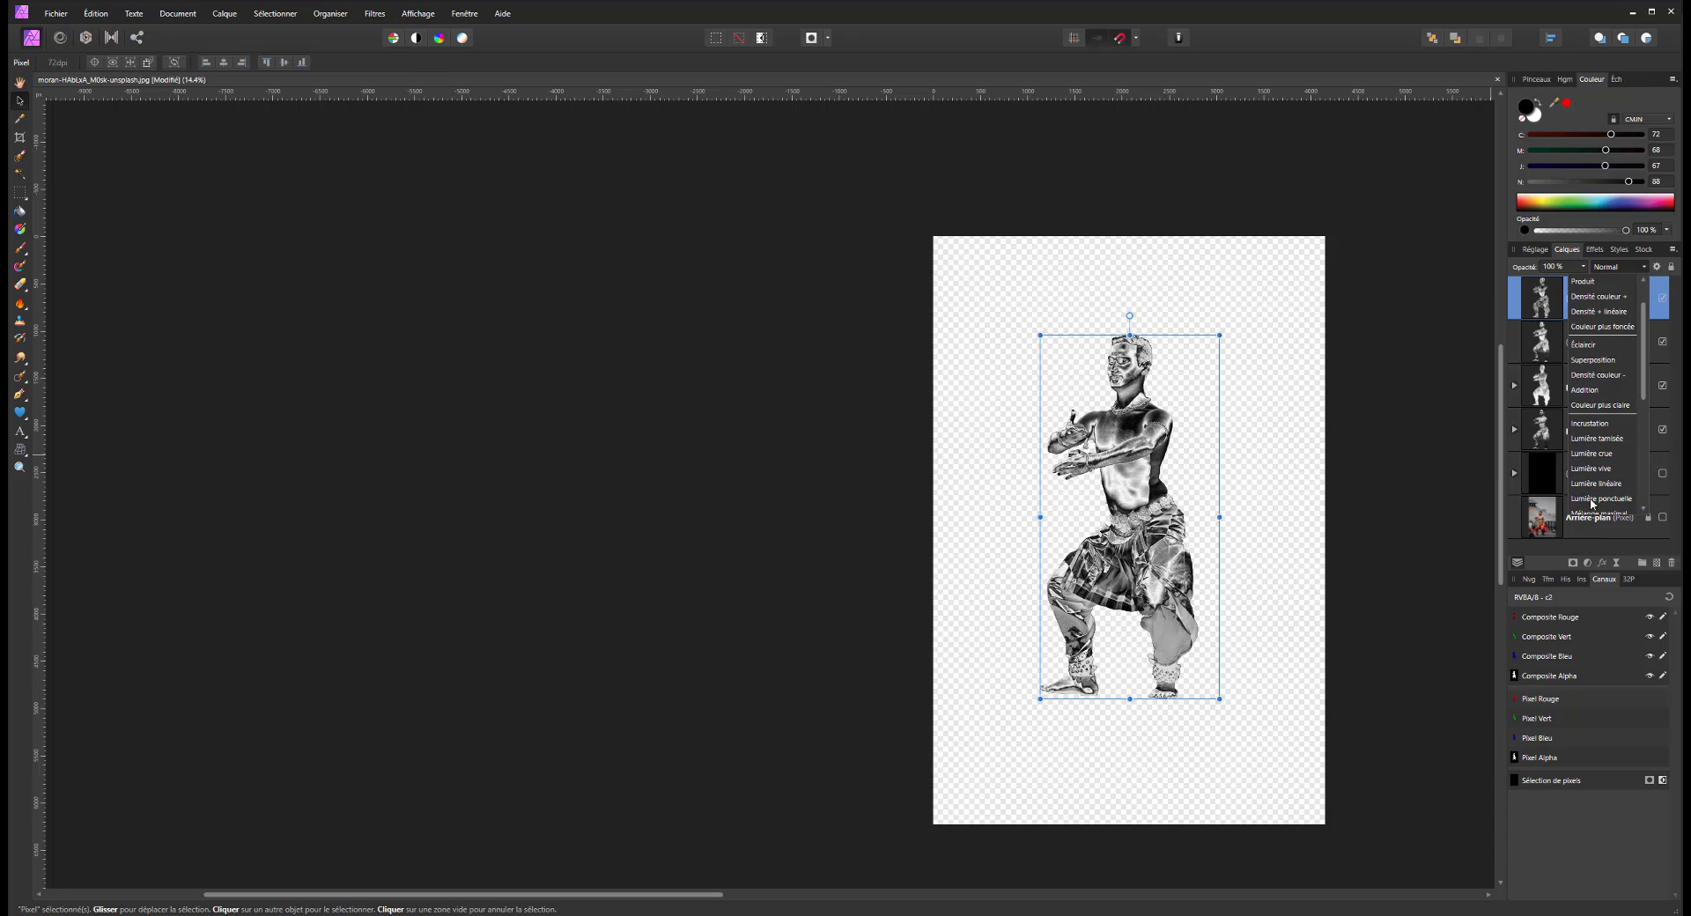
{"action": "scroll", "coordinate": [1592, 503], "scroll_direction": "down", "scroll_amount": 3}
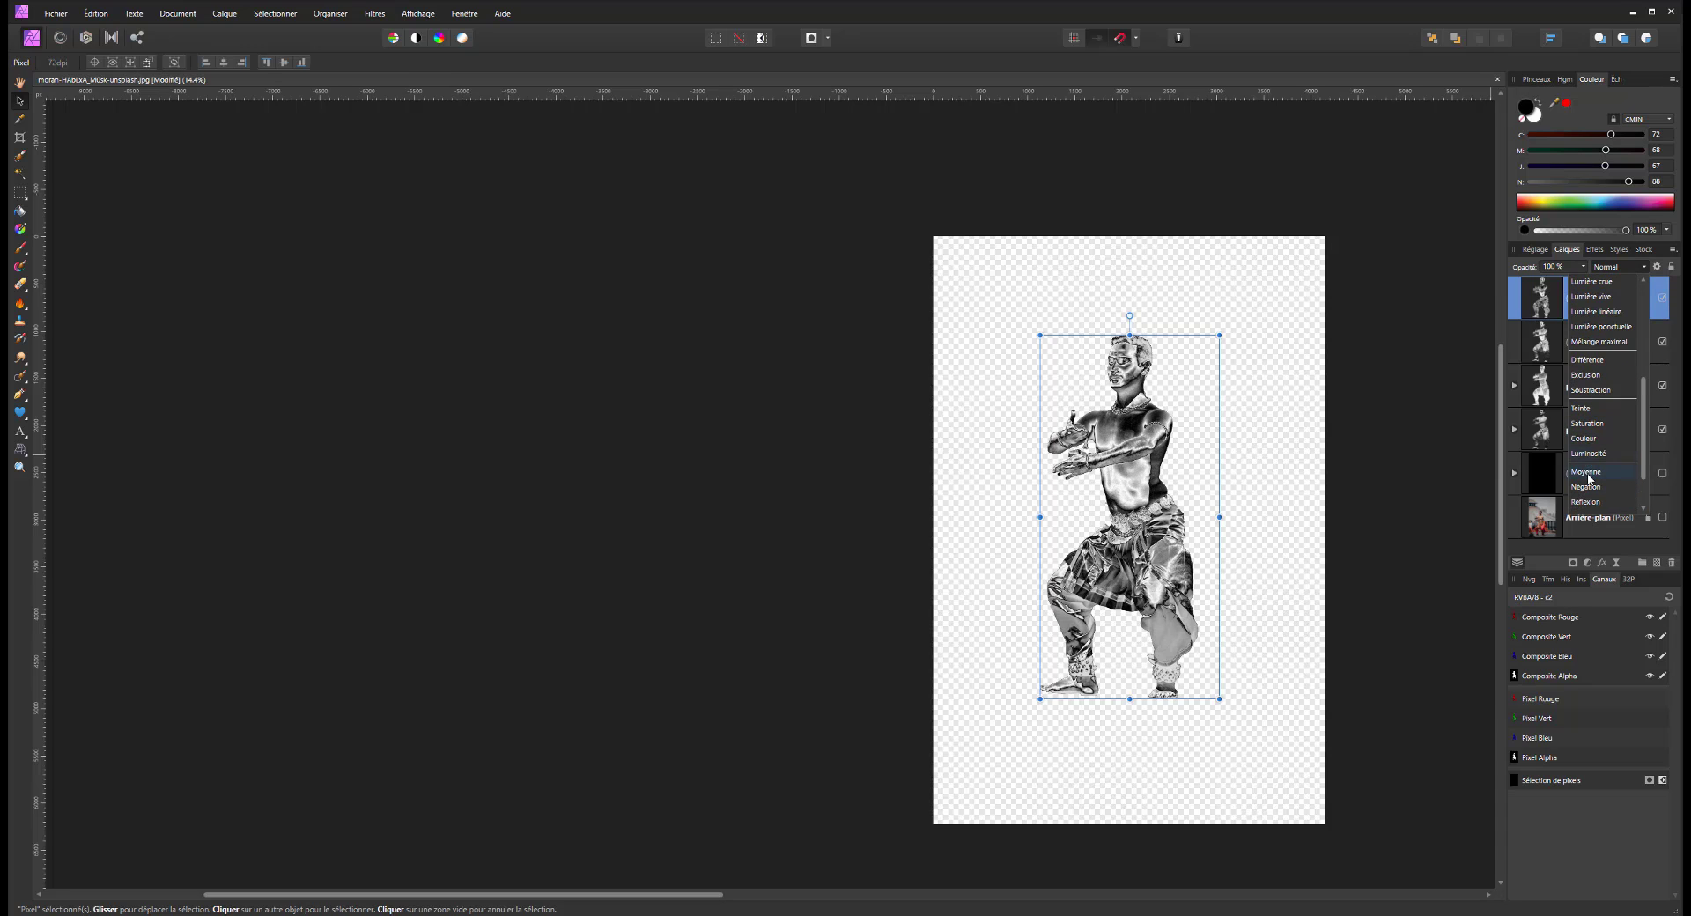
{"action": "left_click", "coordinate": [1591, 361]}
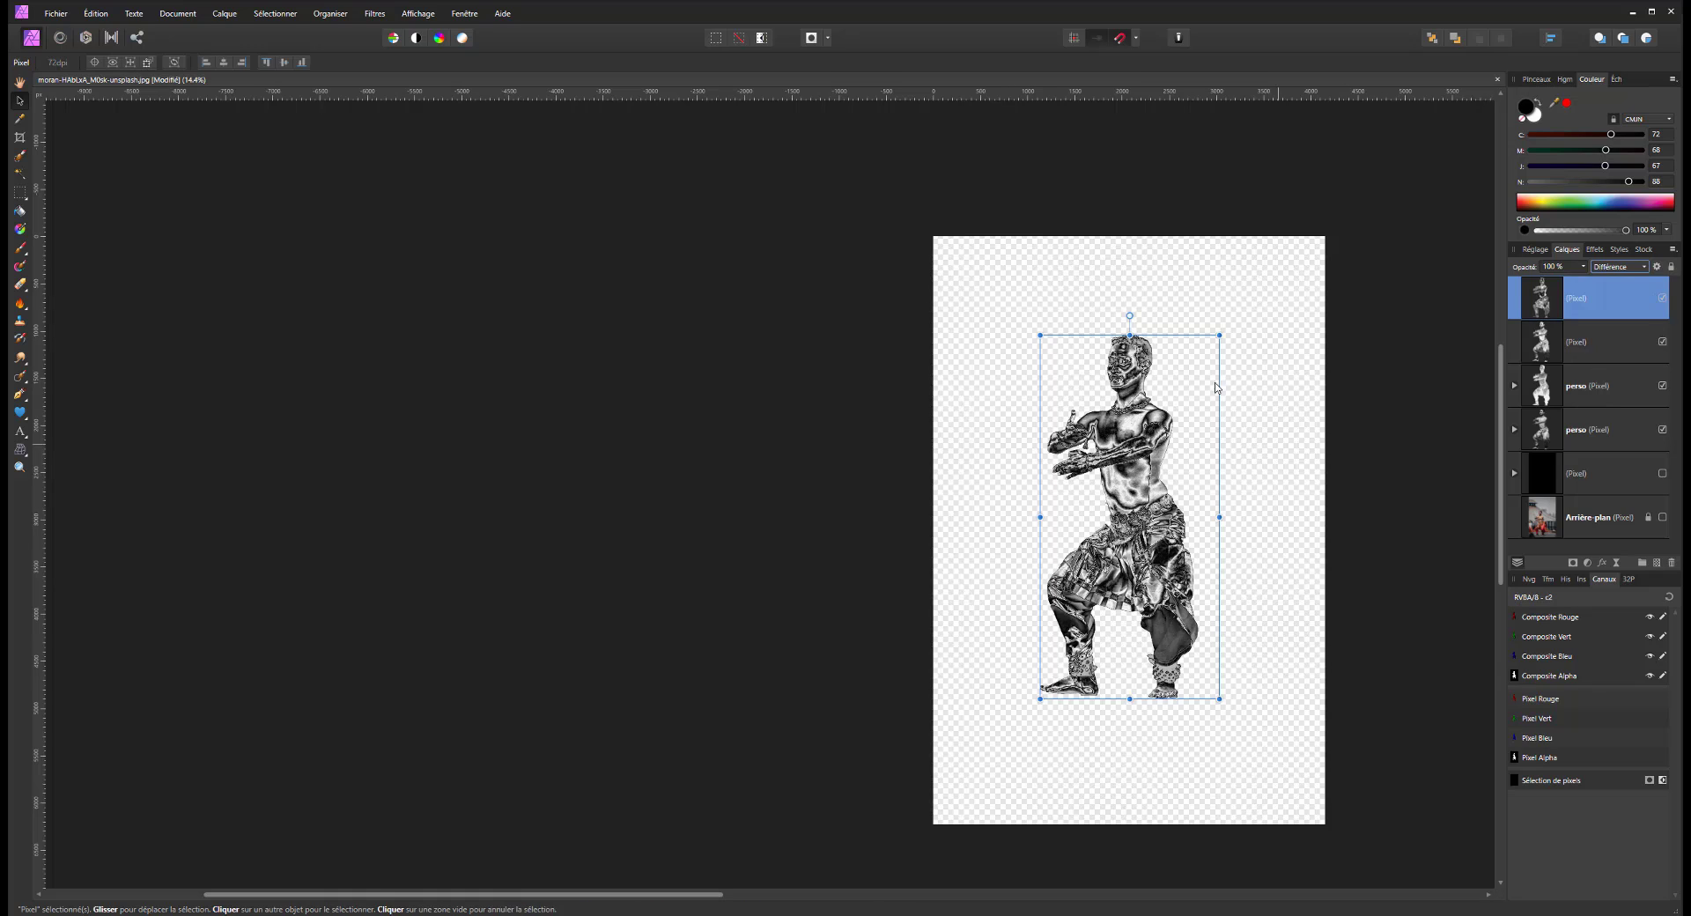
Group the two merged pixel layers together with both perso layers
{"action": "left_click", "coordinate": [1574, 430], "text": "shift"}
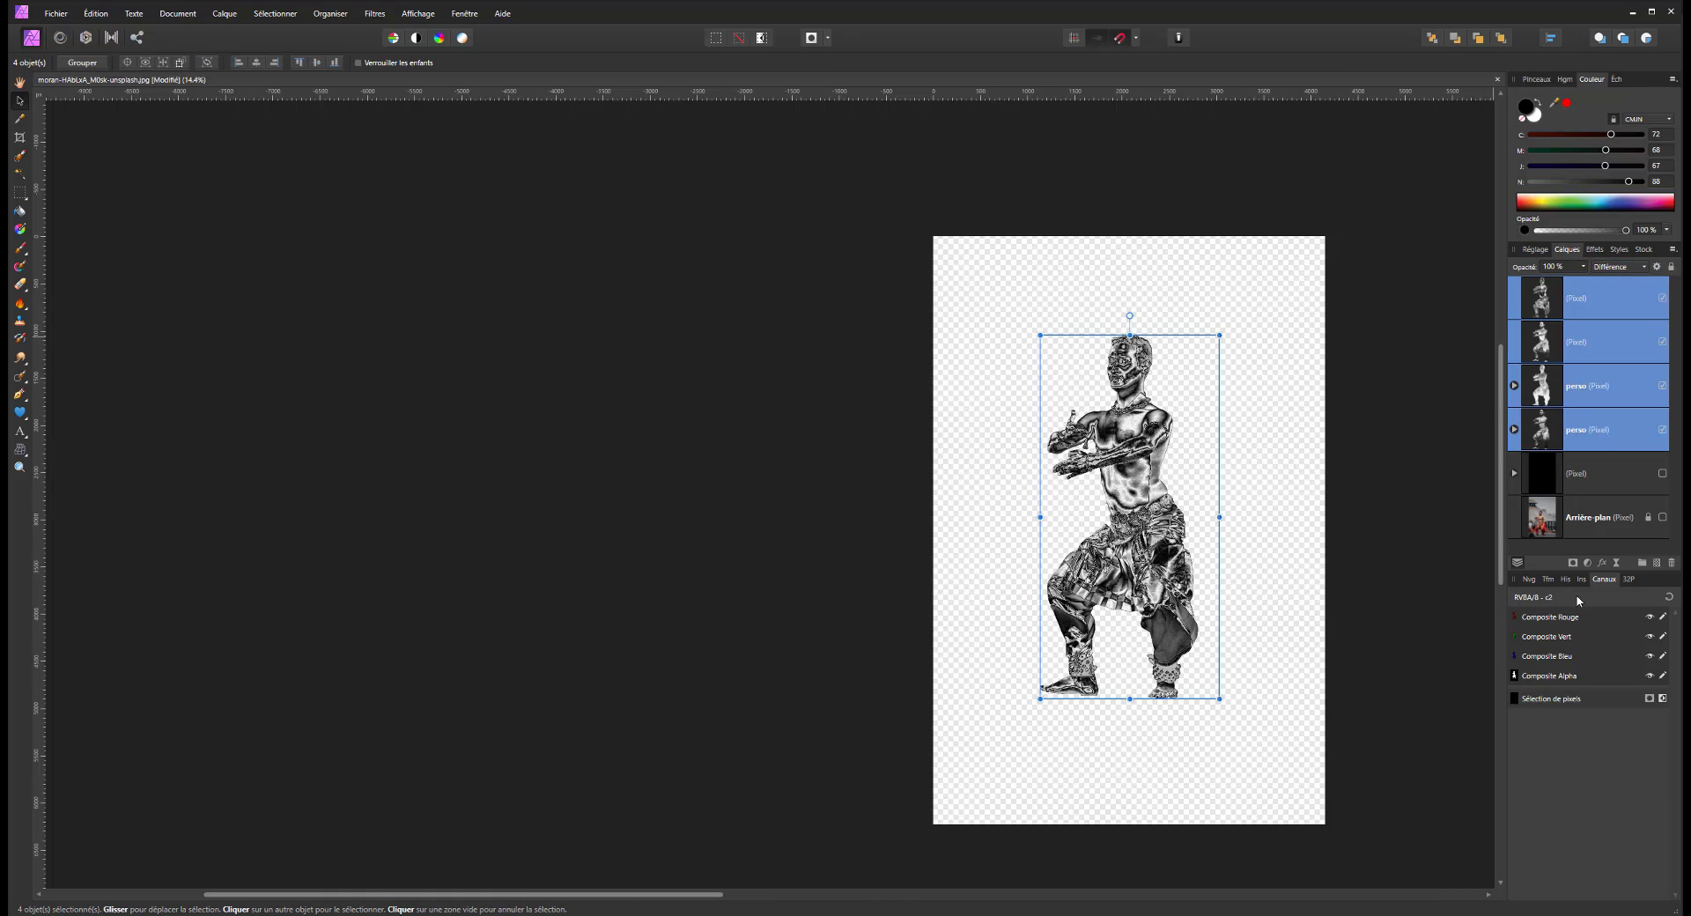
{"action": "key", "text": "ctrl+g"}
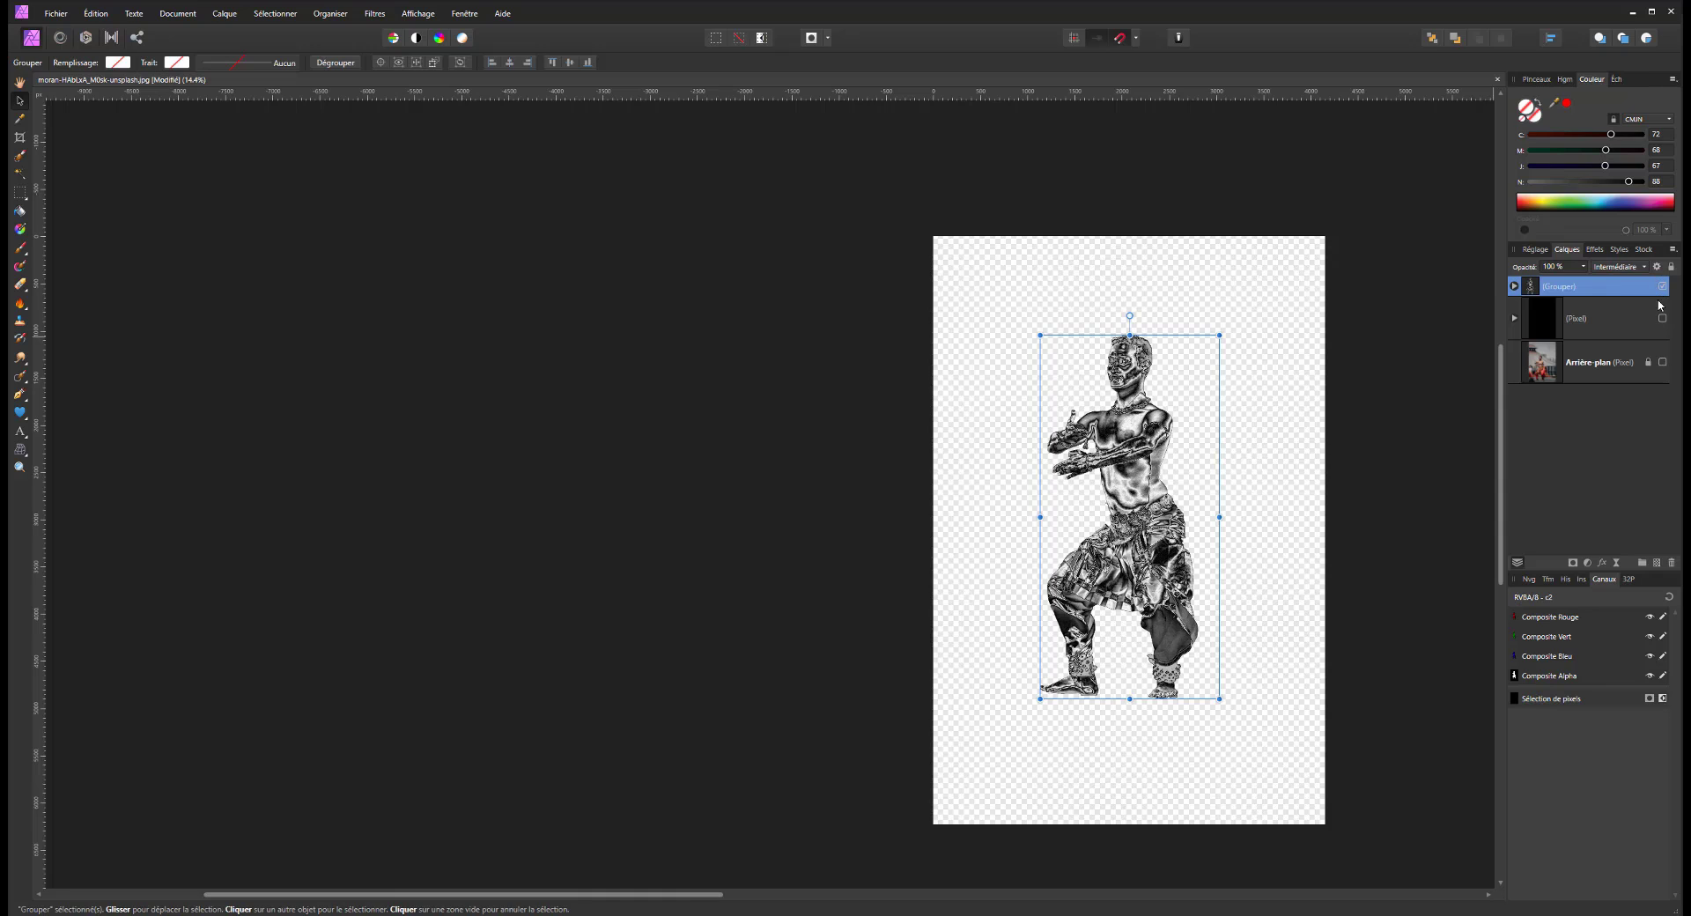
Show the black background layer again and move the dancer group slightly upward on the page
{"action": "left_click", "coordinate": [1662, 319]}
{"action": "left_click_drag", "start_coordinate": [1133, 570], "coordinate": [1136, 536]}
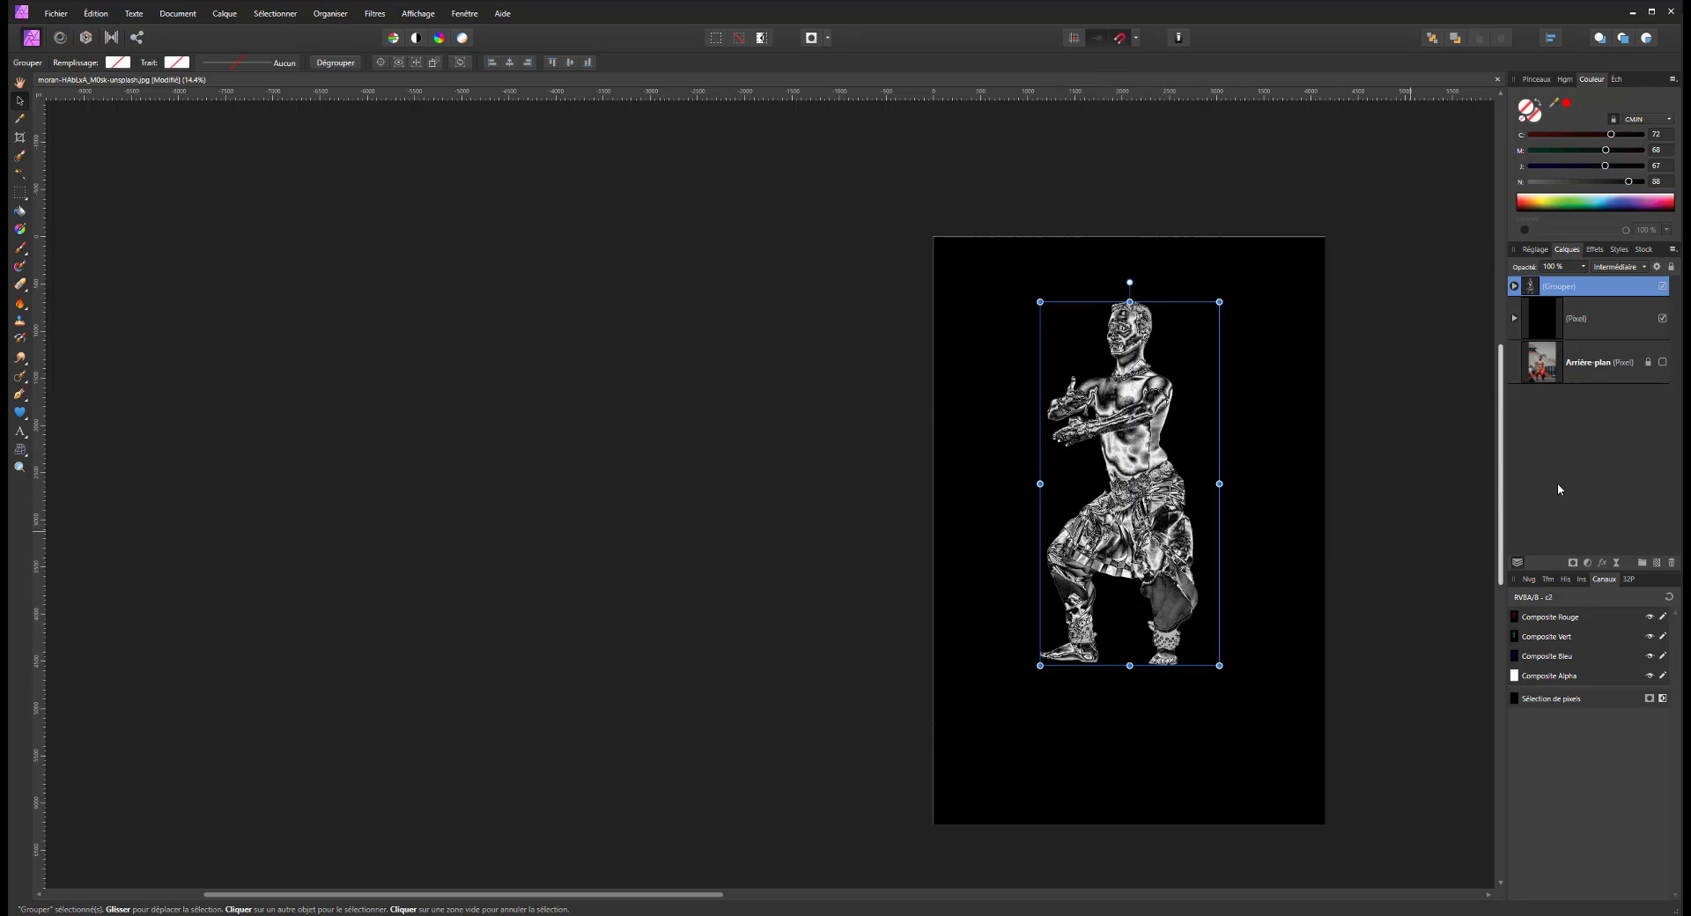
Add a Courbe de transfert et de dégradés adjustment and place it inside the dancer group, above its pixel layers
{"action": "left_click", "coordinate": [1616, 564]}
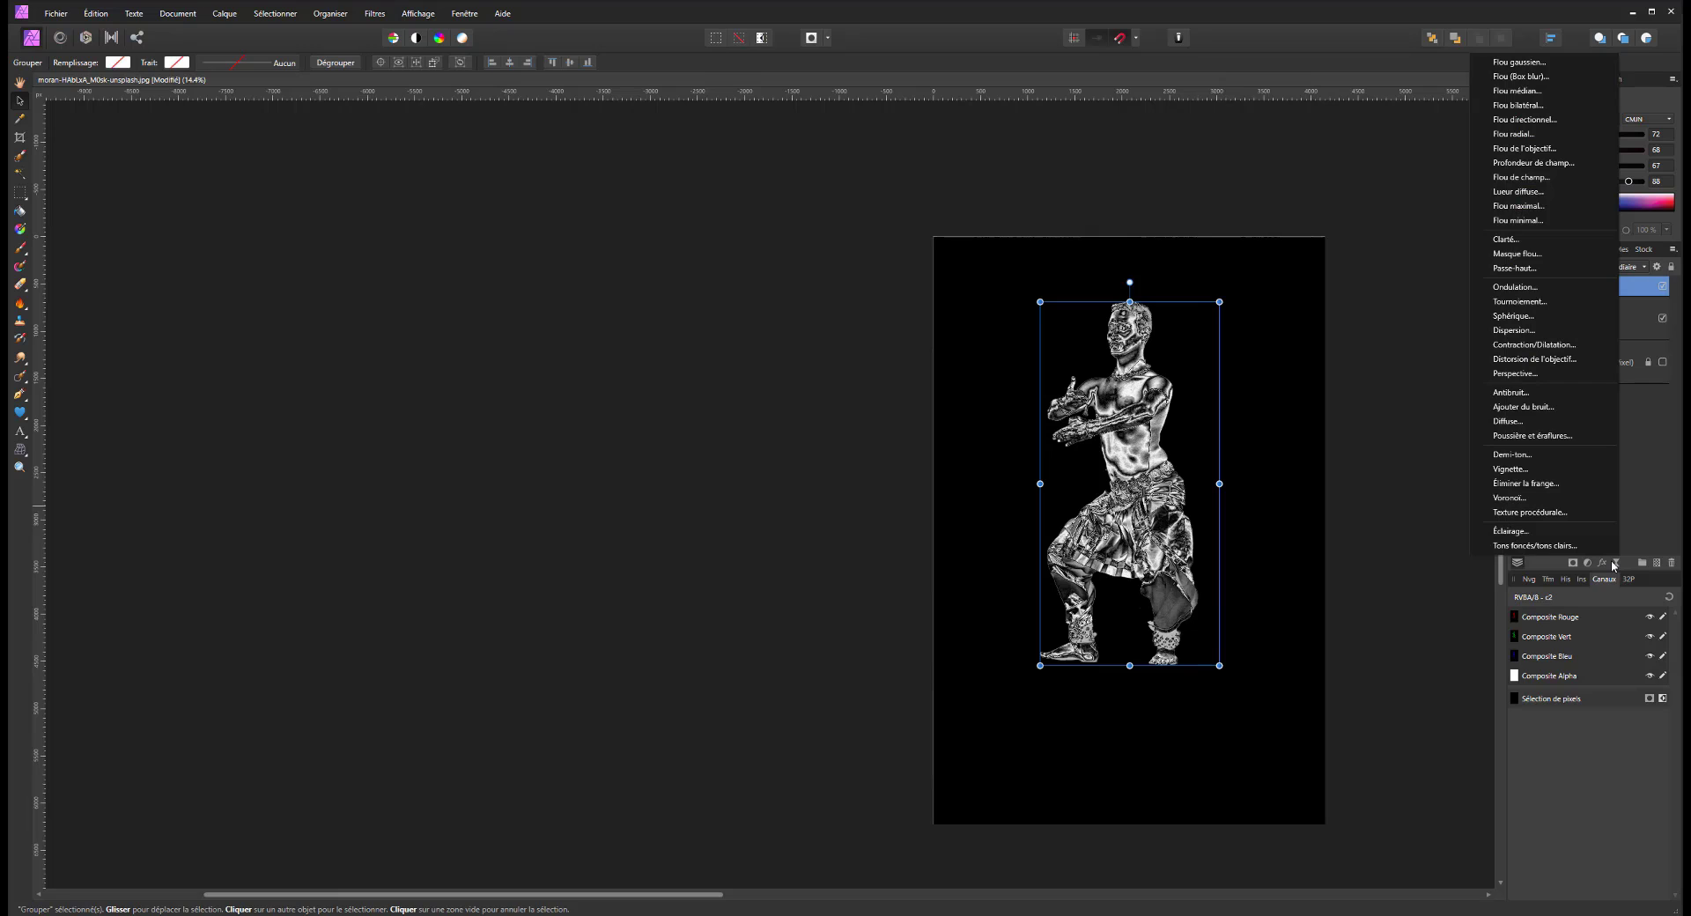
{"action": "left_click", "coordinate": [1588, 563]}
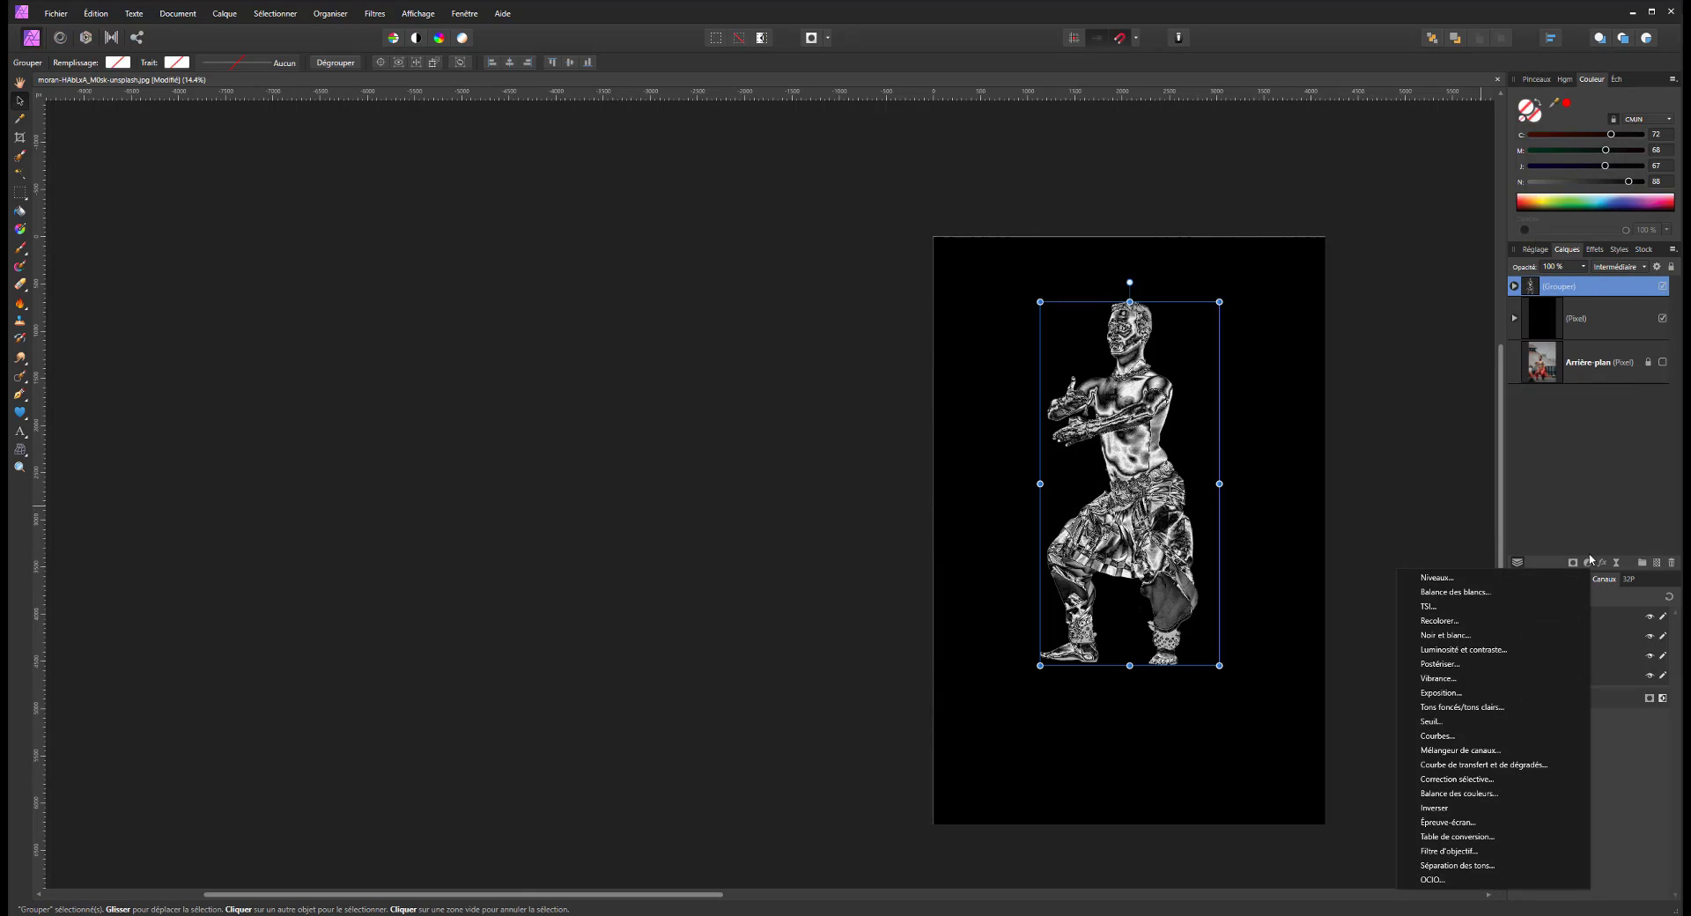
{"action": "left_click", "coordinate": [1488, 764]}
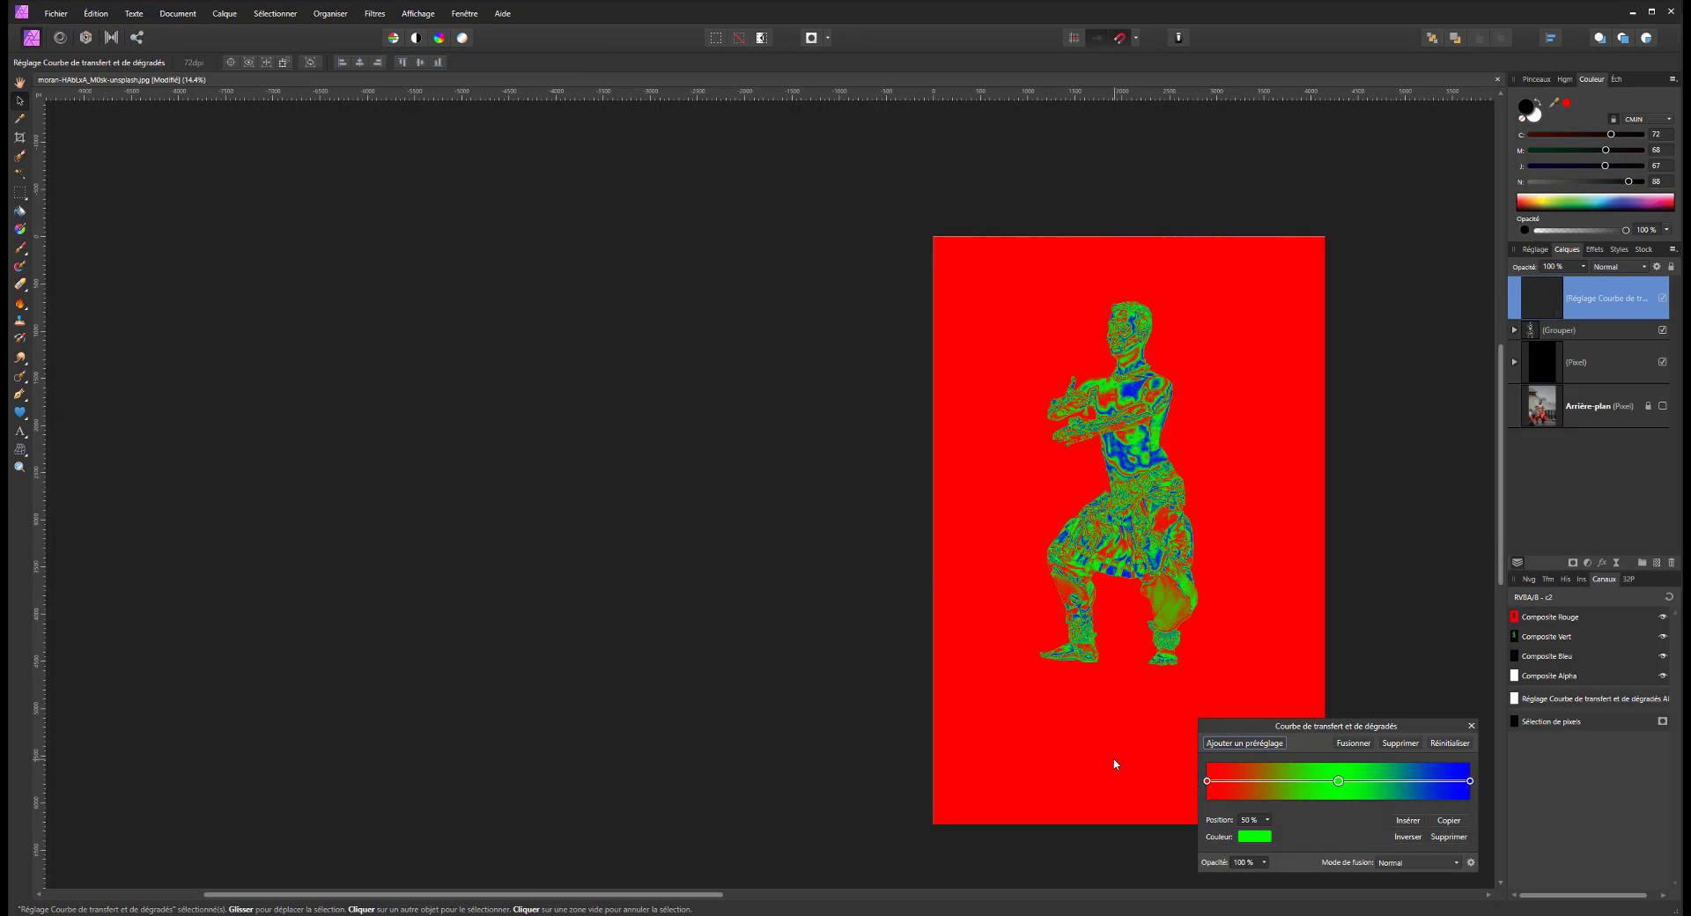
{"action": "left_click_drag", "start_coordinate": [1543, 299], "coordinate": [1549, 333]}
{"action": "left_click", "coordinate": [1514, 286]}
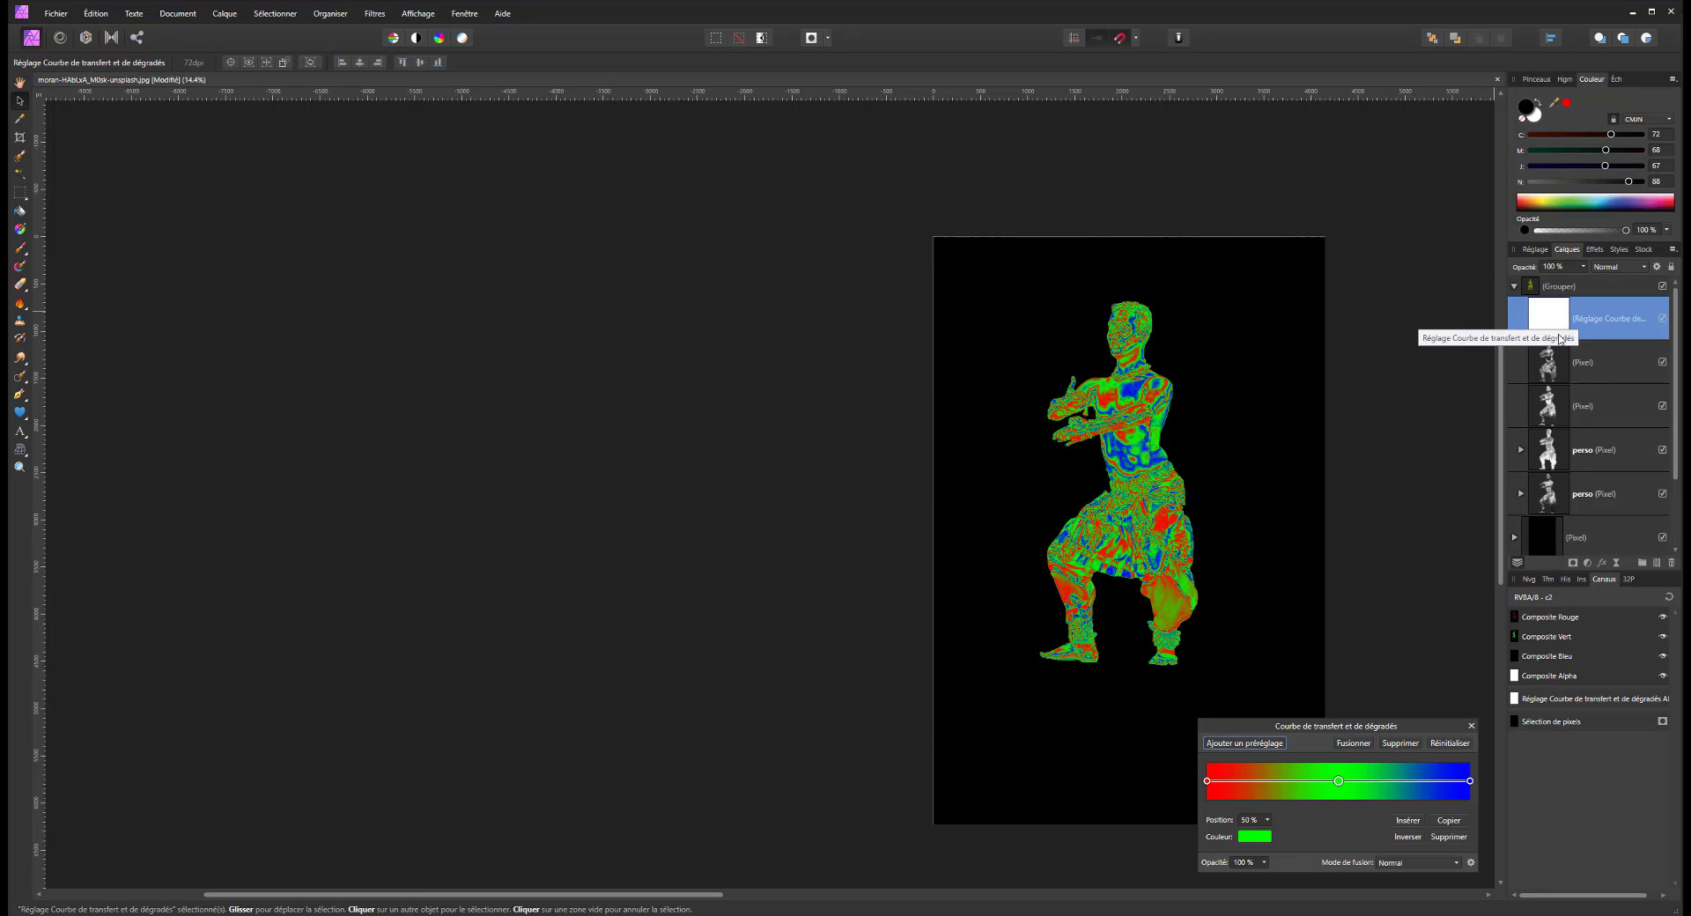
Shift the gradient's middle stop slightly and set its position back to 50 %
{"action": "left_click", "coordinate": [1208, 783]}
{"action": "left_click_drag", "start_coordinate": [1339, 783], "coordinate": [1333, 783]}
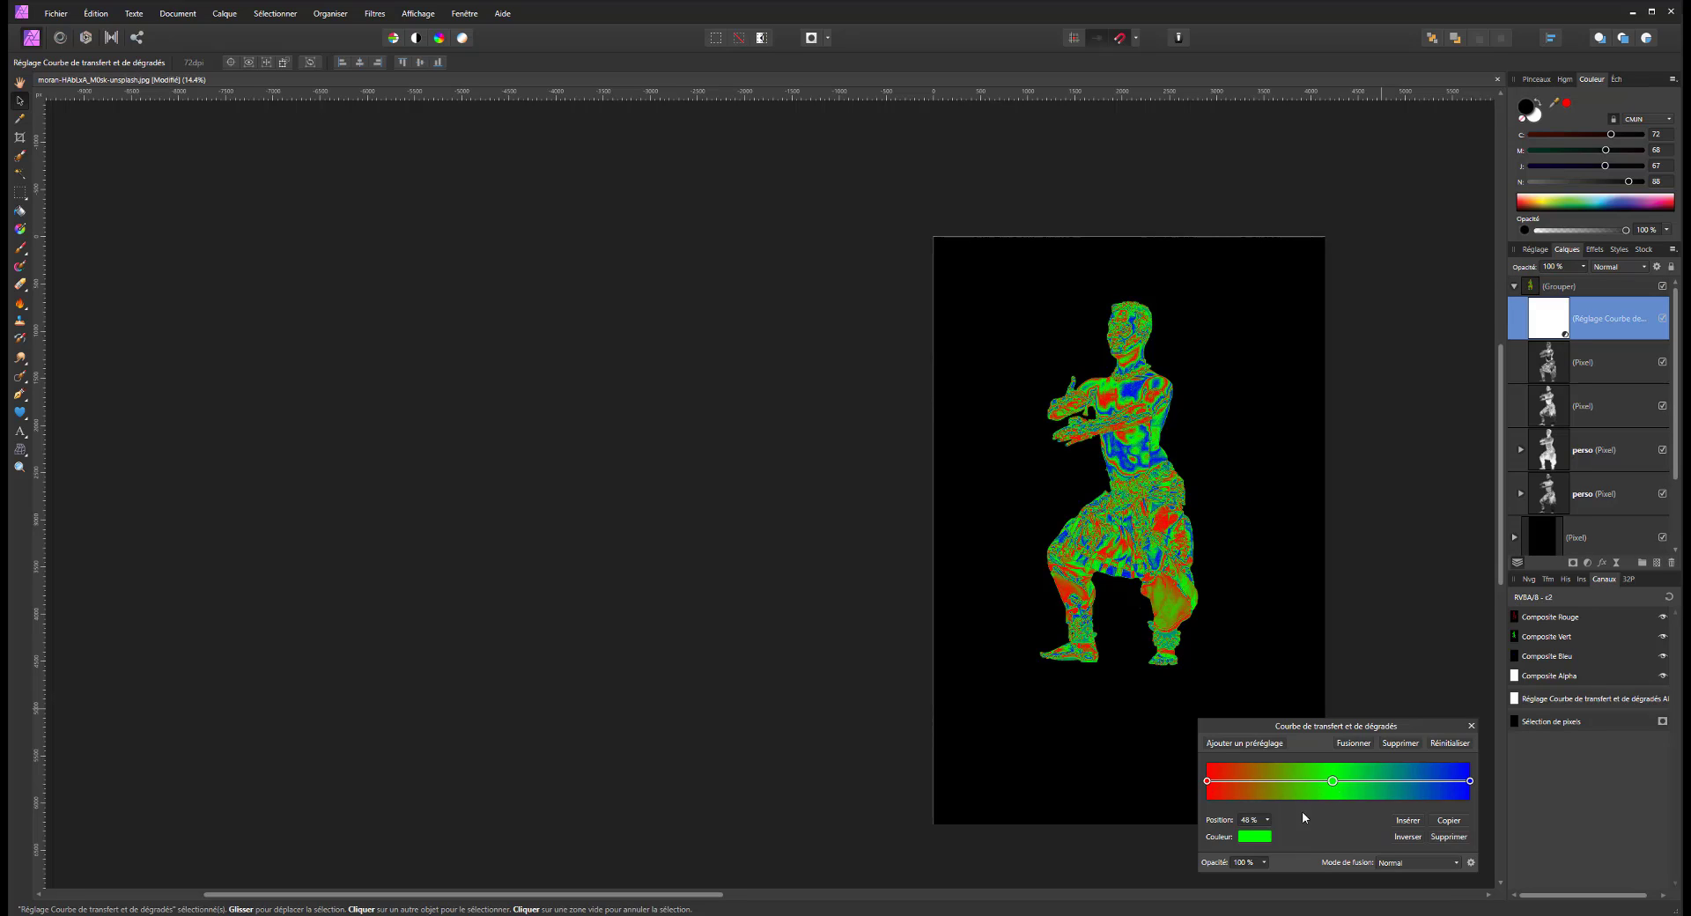
{"action": "left_click", "coordinate": [1258, 821]}
{"action": "type", "text": "50"}
{"action": "key", "text": "Return"}
Recolour the gradient's first stop dark brown with CMJN values 0, 65, 100, 72
{"action": "left_click", "coordinate": [1207, 783]}
{"action": "left_click", "coordinate": [1255, 836]}
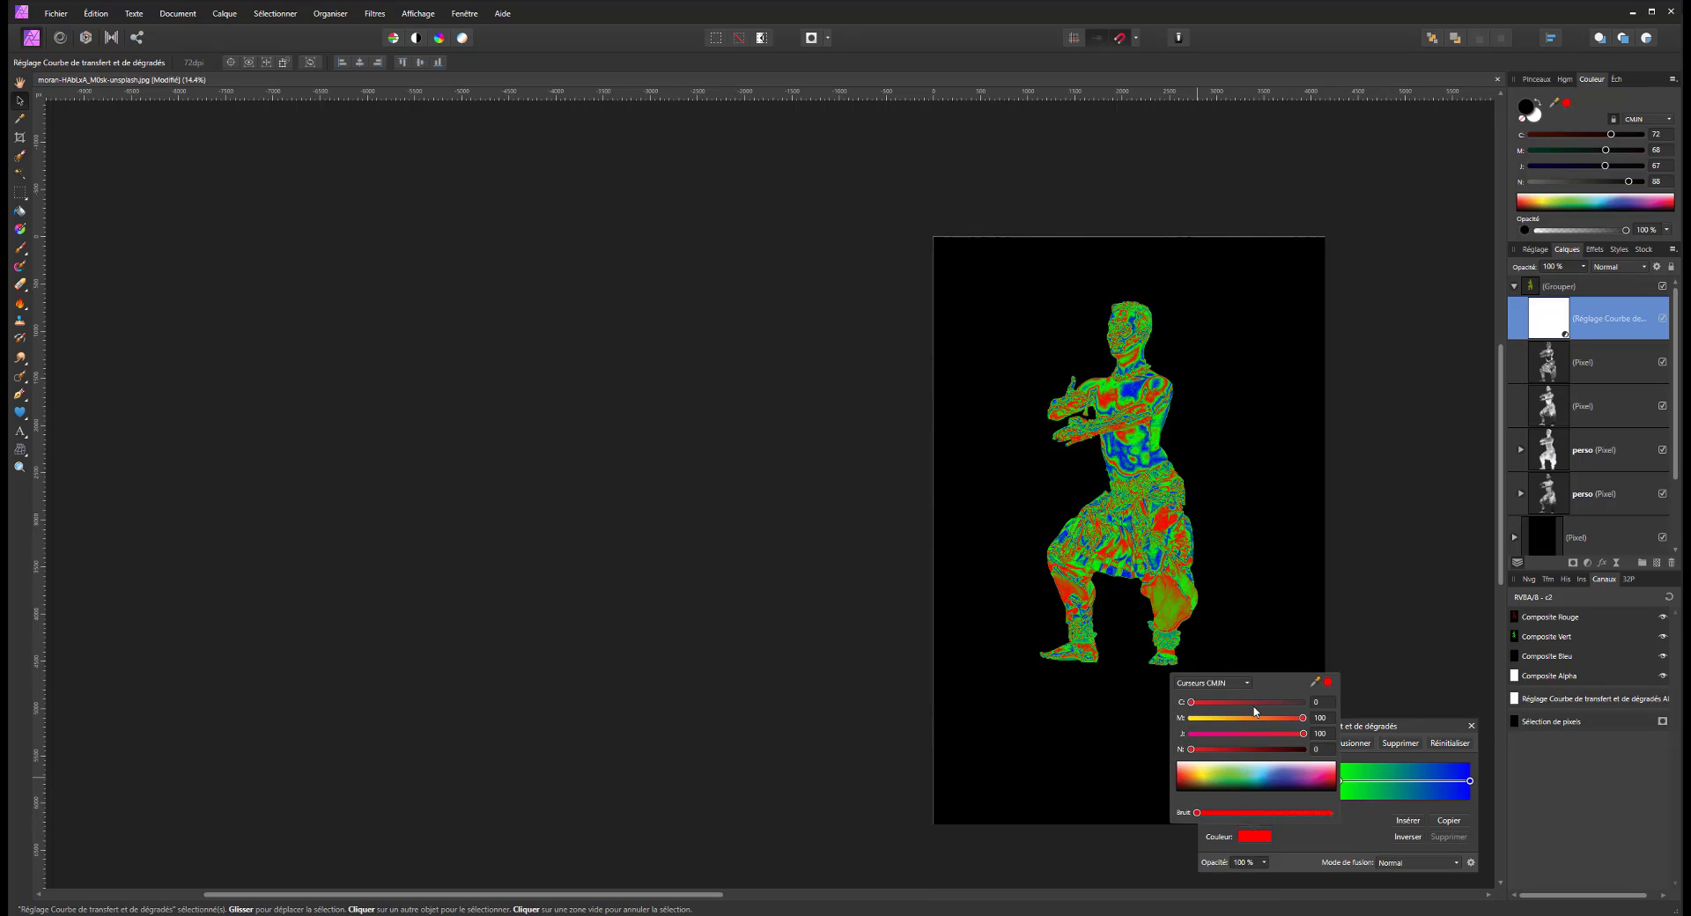
{"action": "left_click_drag", "start_coordinate": [1245, 720], "coordinate": [1291, 751]}
{"action": "left_click", "coordinate": [1272, 750]}
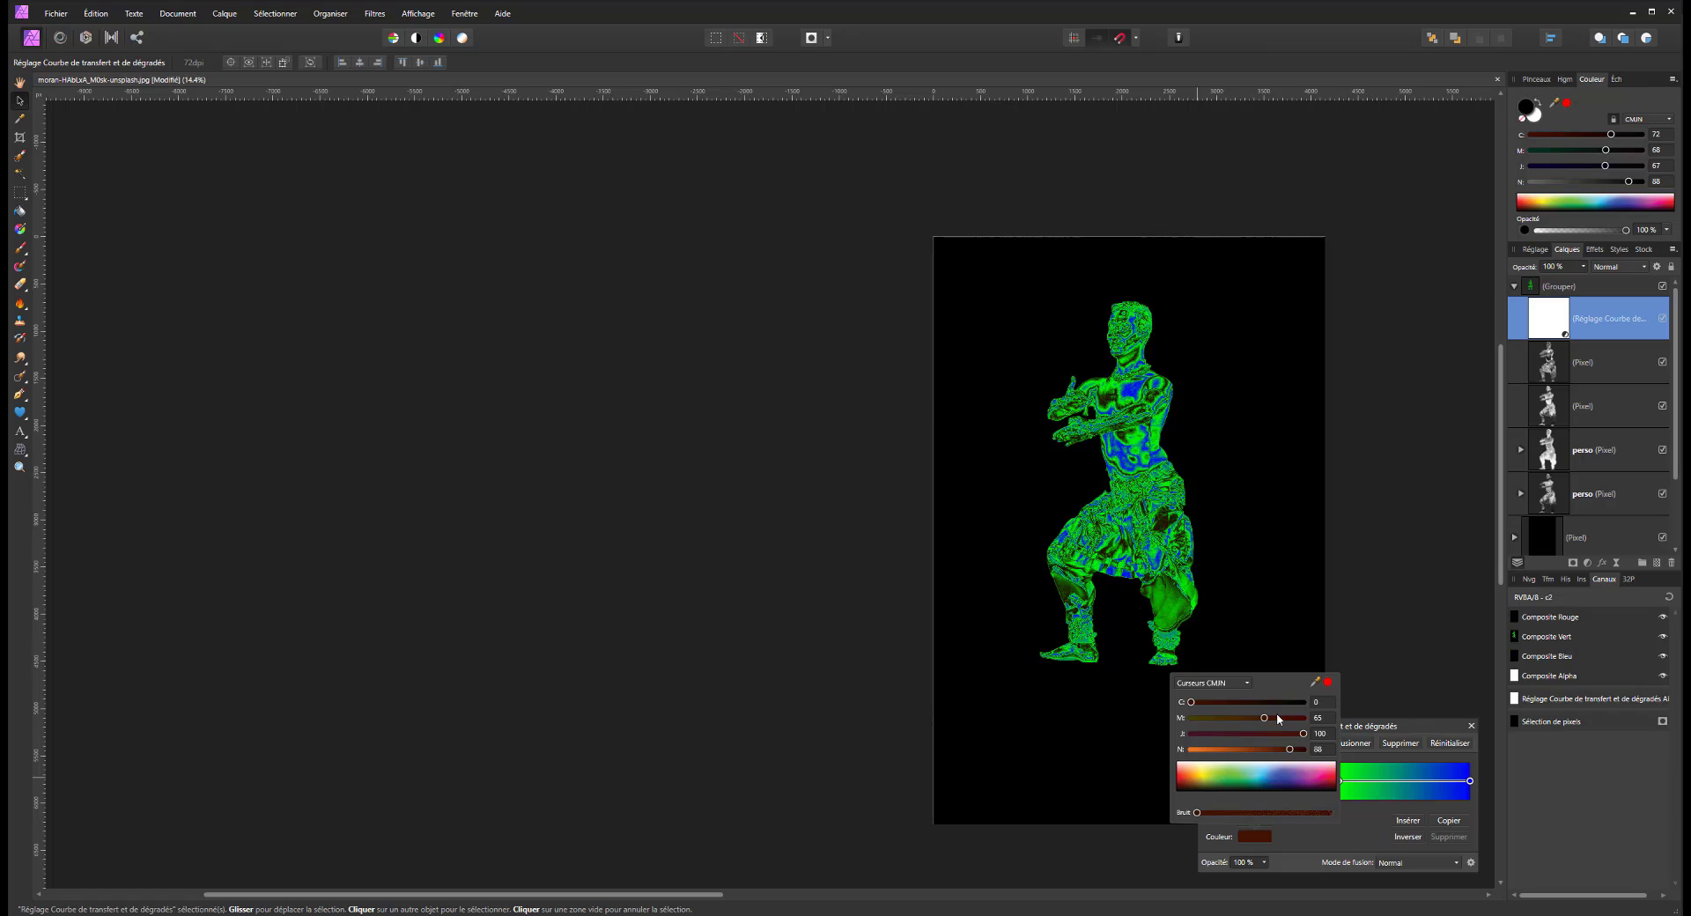
{"action": "left_click", "coordinate": [1272, 749]}
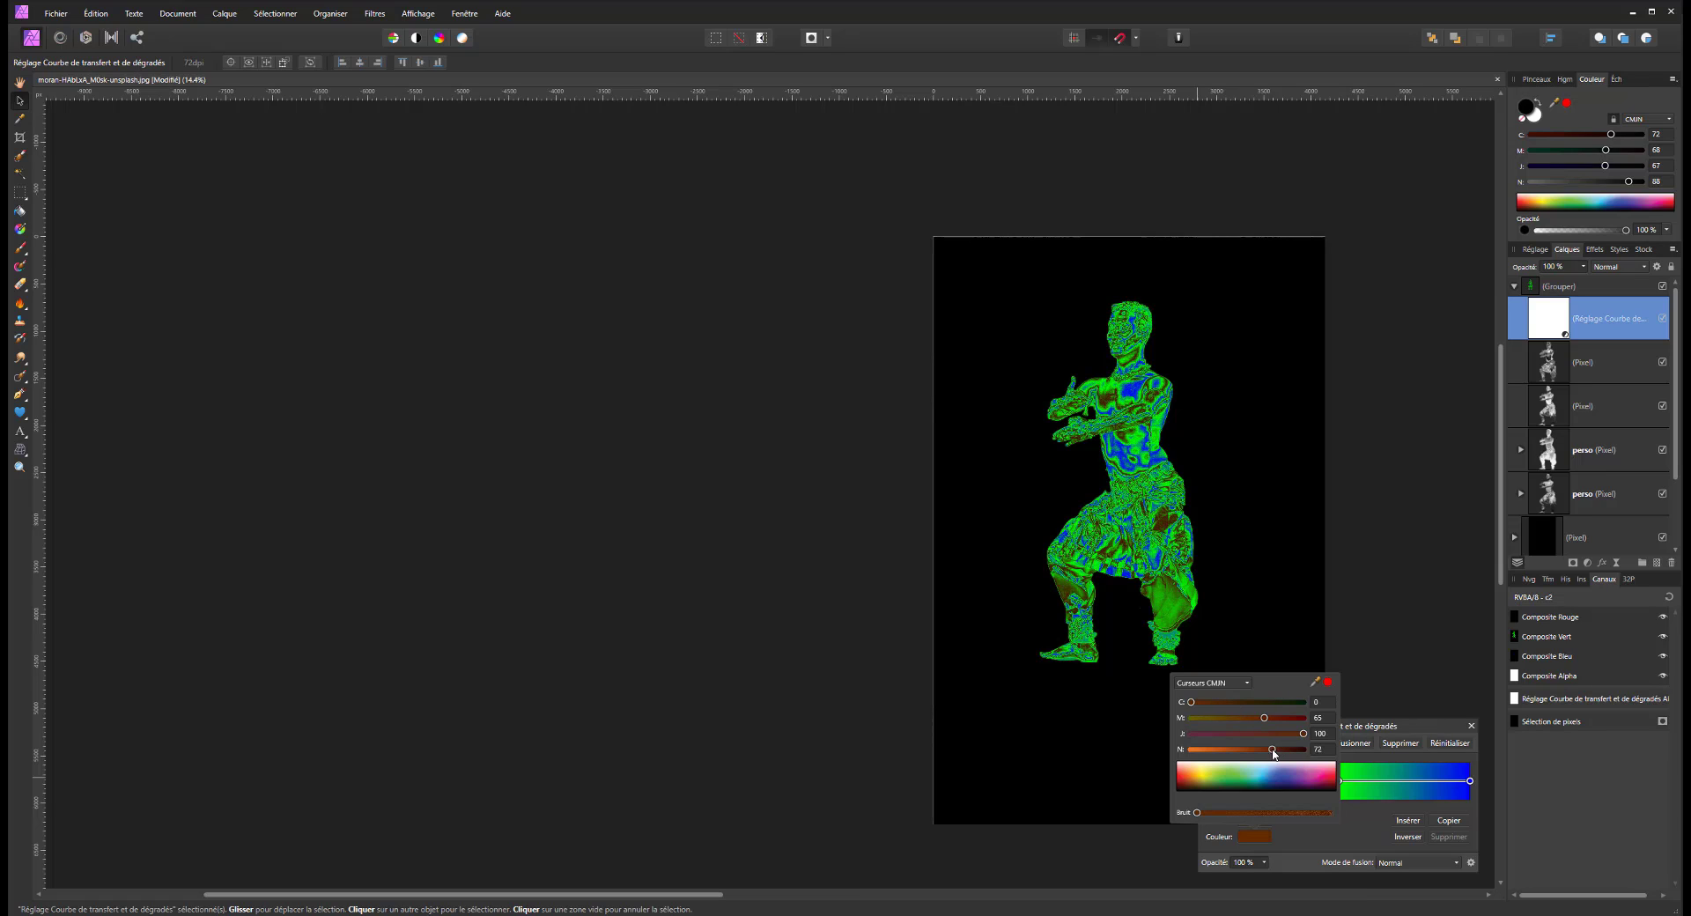
{"action": "left_click", "coordinate": [1348, 808]}
Recolour the gradient's middle stop golden yellow, with cyan 0, low magenta, yellow 100 and black 27
{"action": "left_click", "coordinate": [1338, 782]}
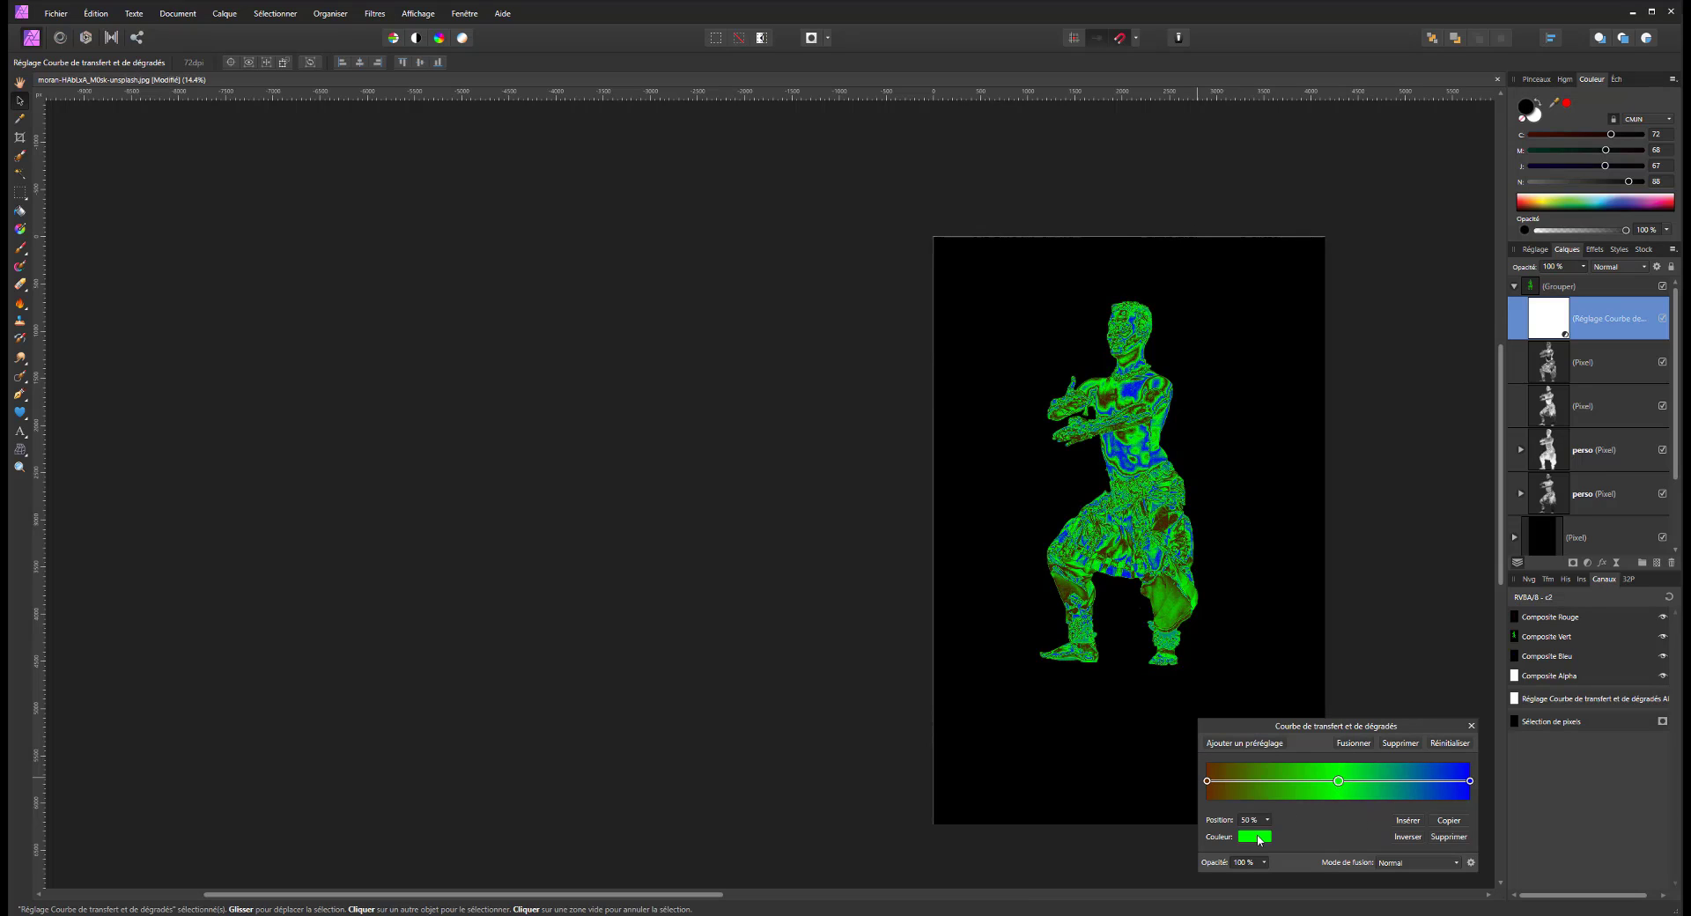
{"action": "left_click", "coordinate": [1255, 836]}
{"action": "mouse_move", "coordinate": [1262, 702]}
{"action": "left_mouse_down"}
{"action": "mouse_move", "coordinate": [1191, 702]}
{"action": "mouse_move", "coordinate": [1257, 720]}
{"action": "left_mouse_up"}
{"action": "left_click", "coordinate": [1254, 718]}
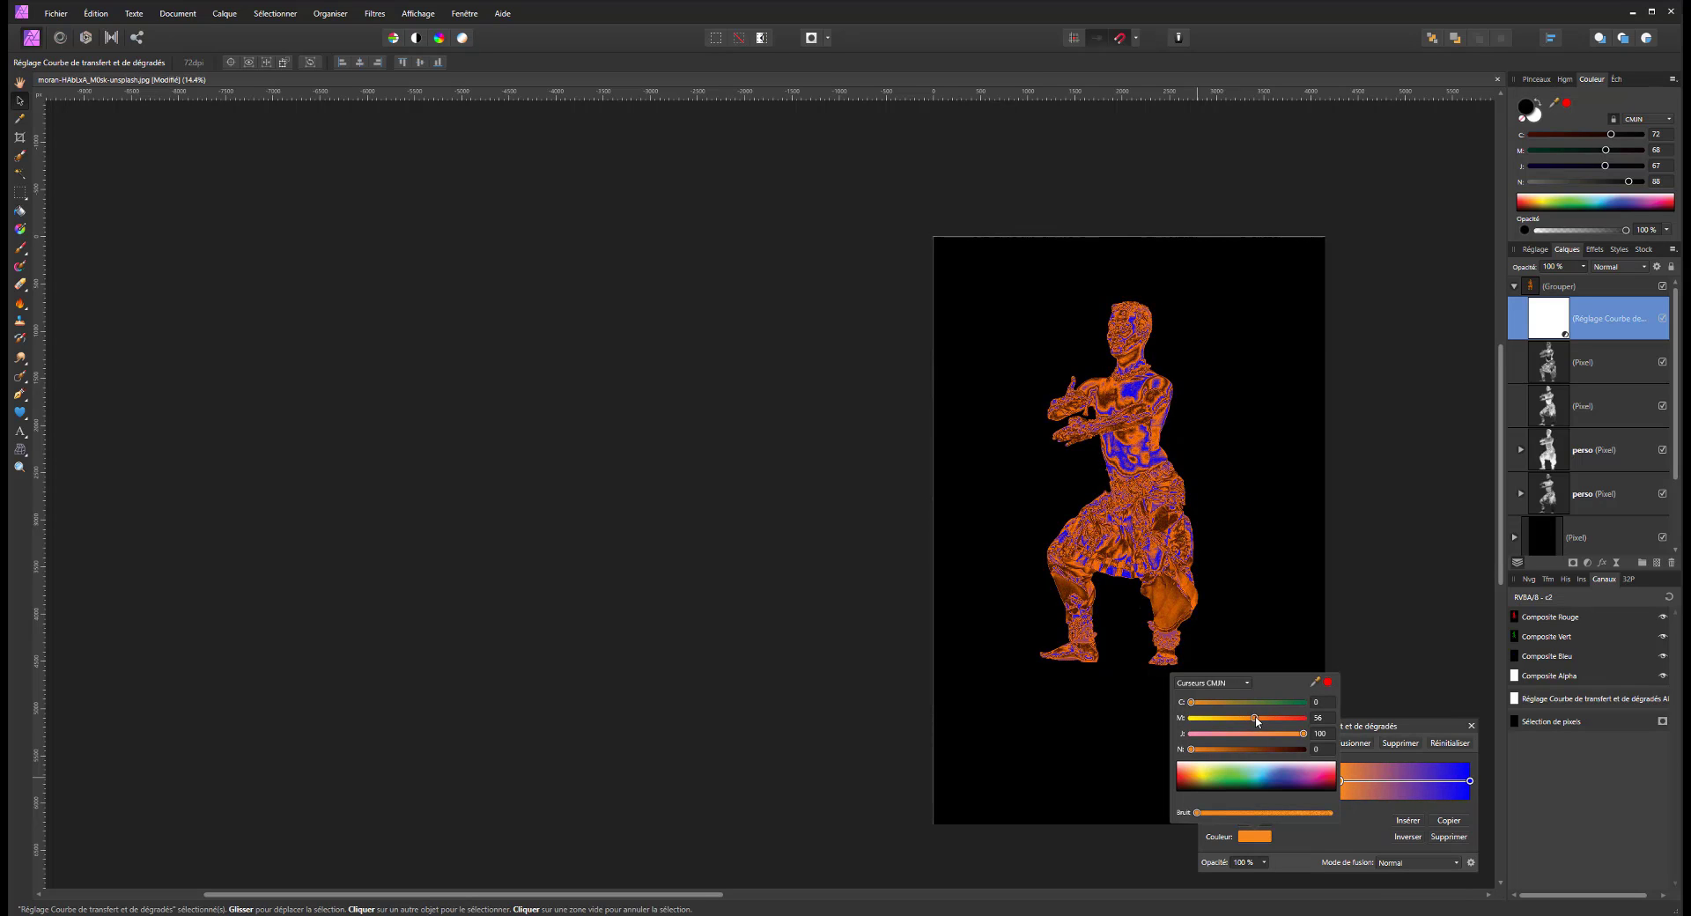
{"action": "left_click", "coordinate": [1221, 750]}
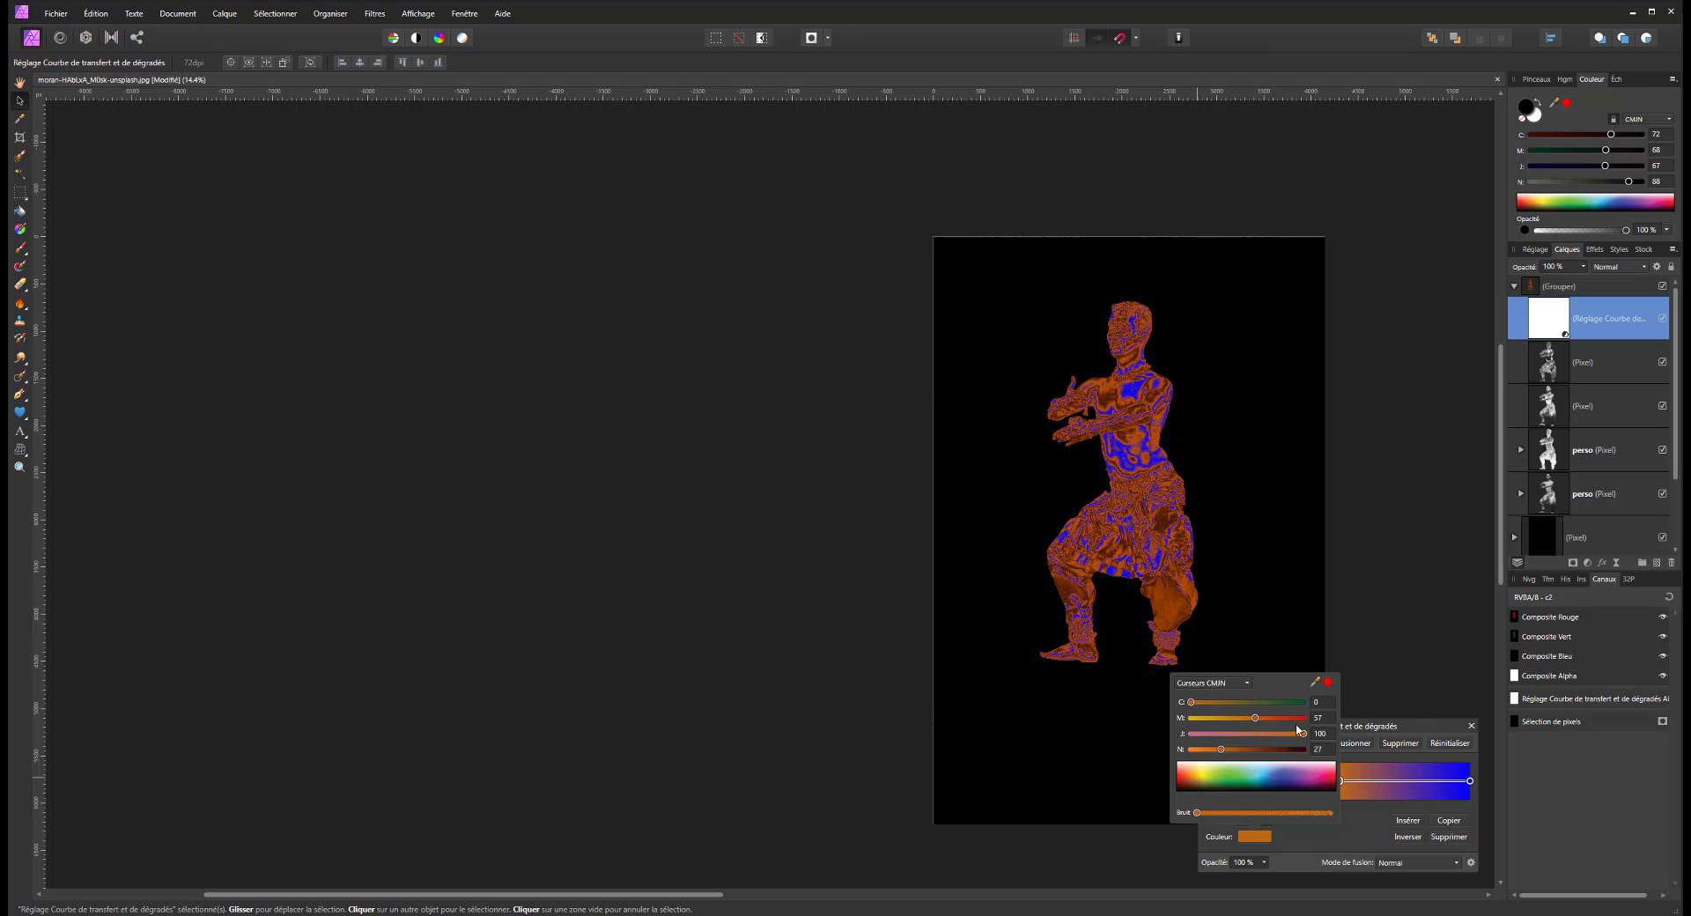
{"action": "left_click_drag", "start_coordinate": [1255, 719], "coordinate": [1195, 721]}
Recolour the gradient's last stop pale cream with CMJN values 0, 0, 24, 0
{"action": "left_click", "coordinate": [1470, 783]}
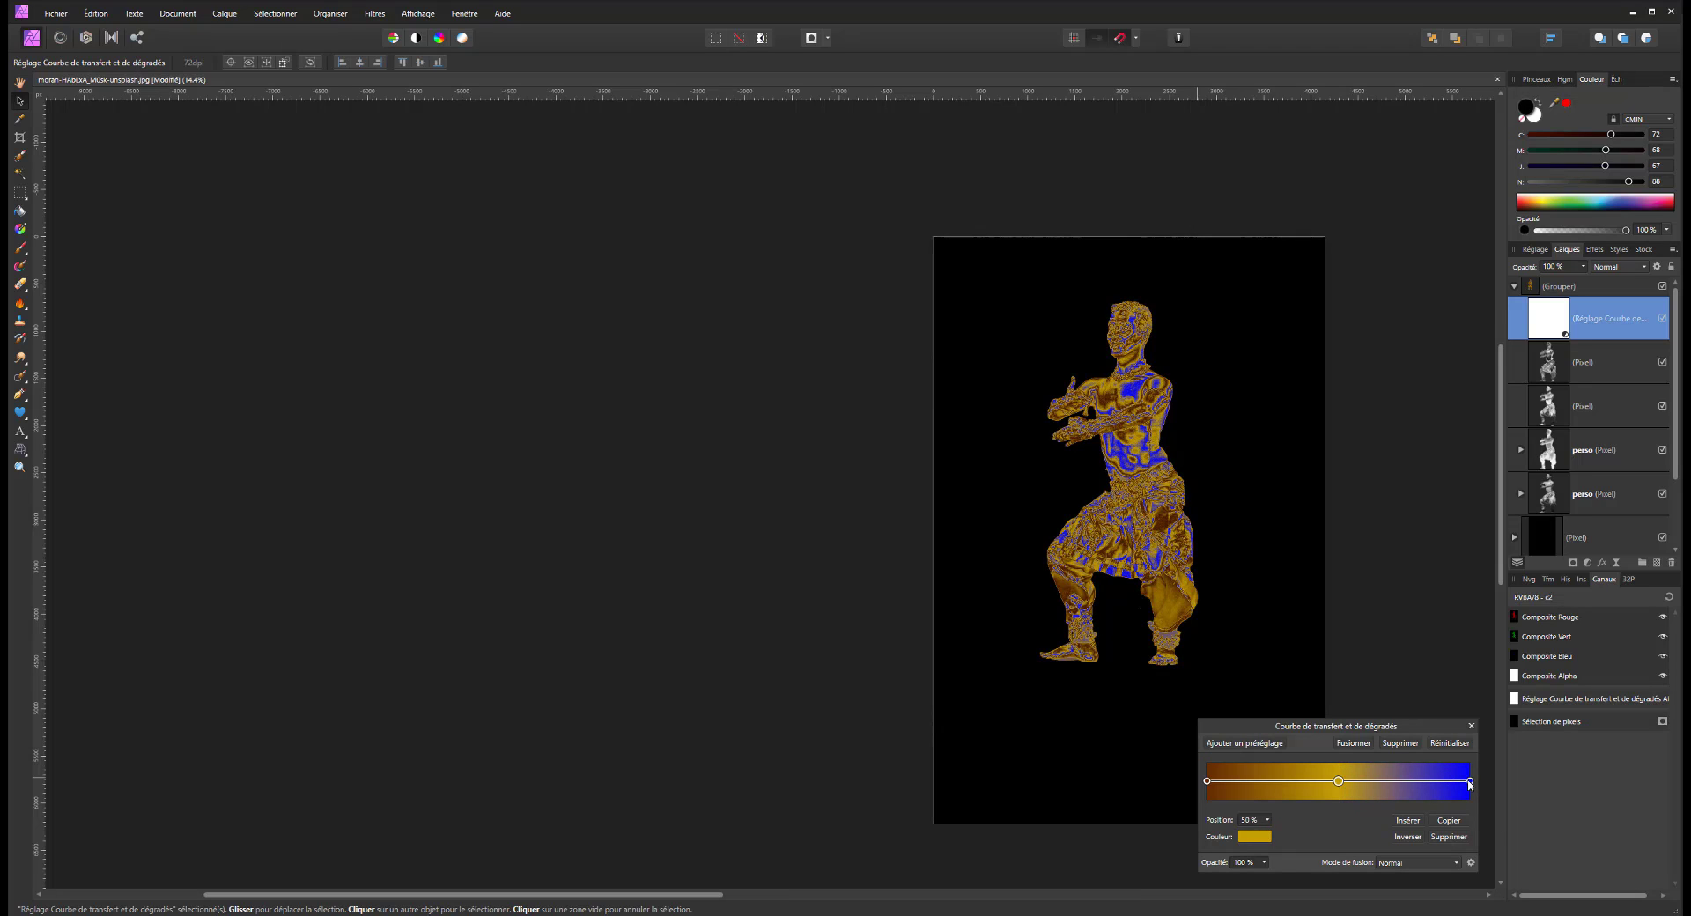
{"action": "left_click", "coordinate": [1469, 782]}
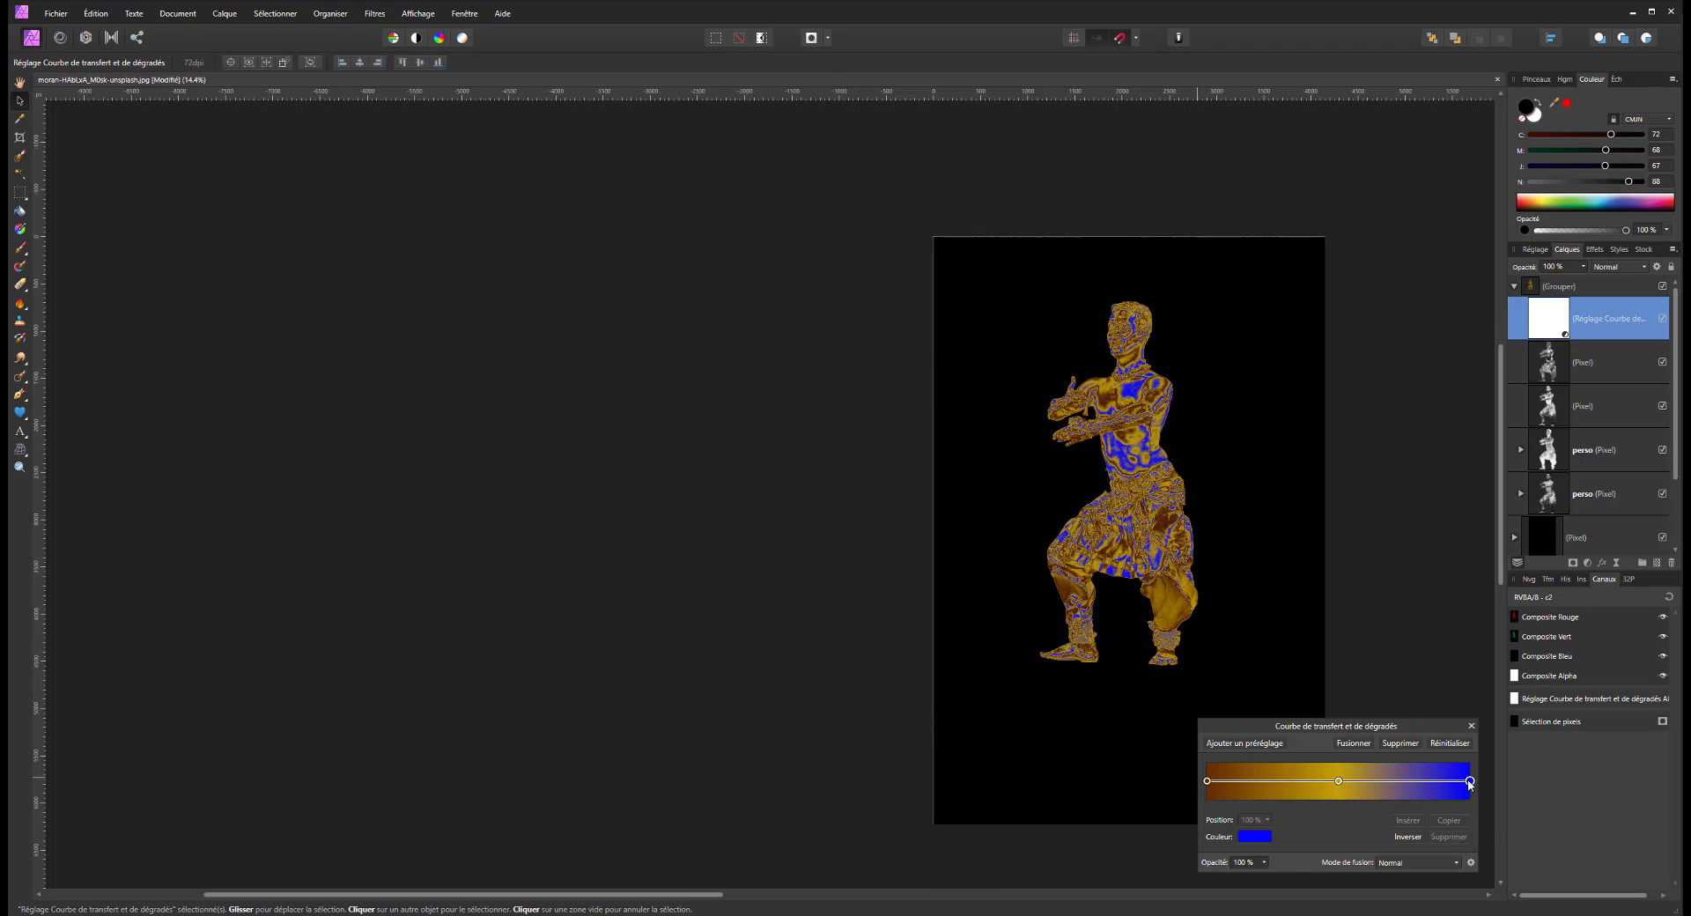
{"action": "left_click", "coordinate": [1254, 836]}
{"action": "left_click_drag", "start_coordinate": [1265, 718], "coordinate": [1220, 734]}
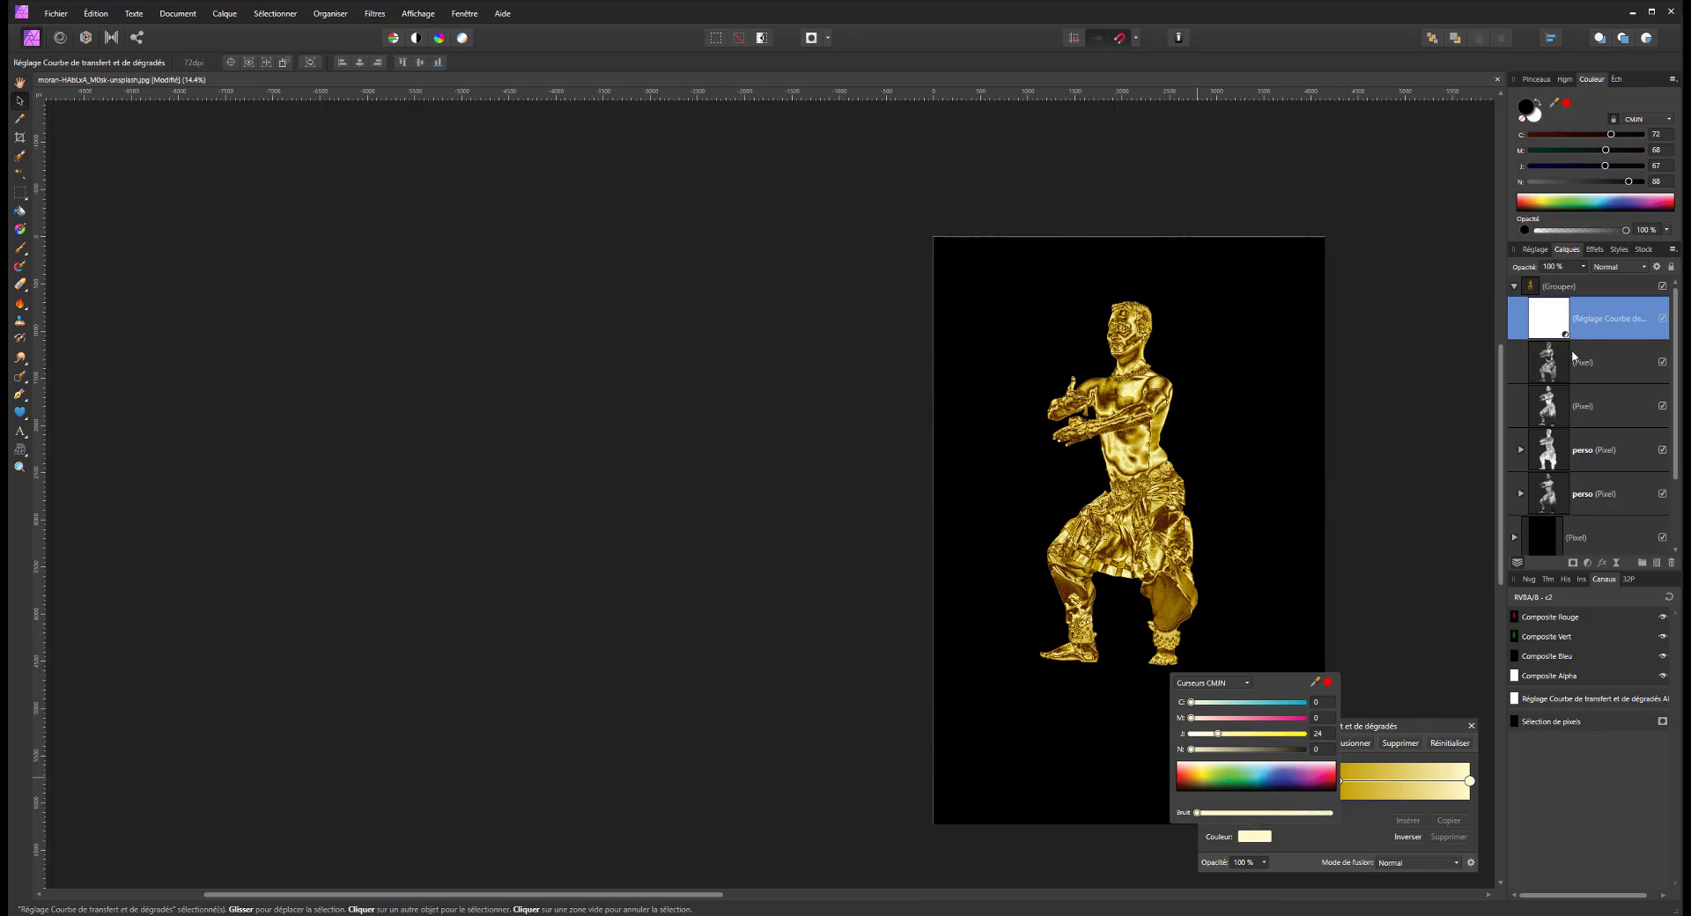
Compare the dancer with and without the gradient adjustment, and collapse the group
{"action": "left_click", "coordinate": [1663, 318]}
{"action": "left_click", "coordinate": [1663, 319]}
{"action": "left_click", "coordinate": [1663, 319]}
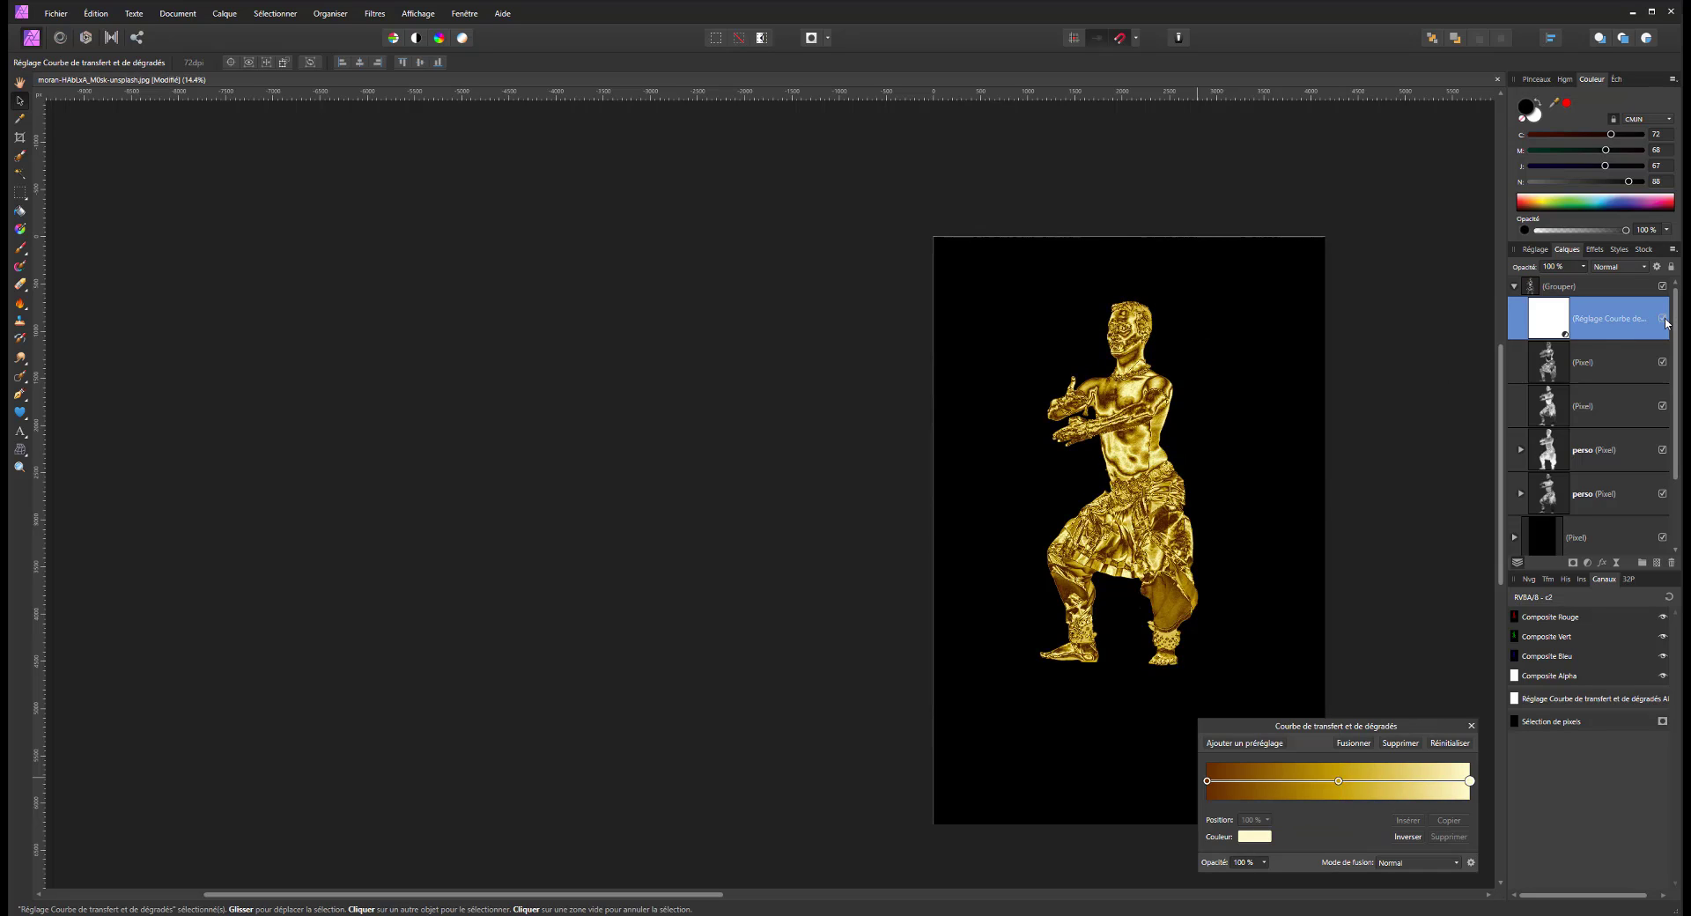
{"action": "left_click", "coordinate": [1517, 293]}
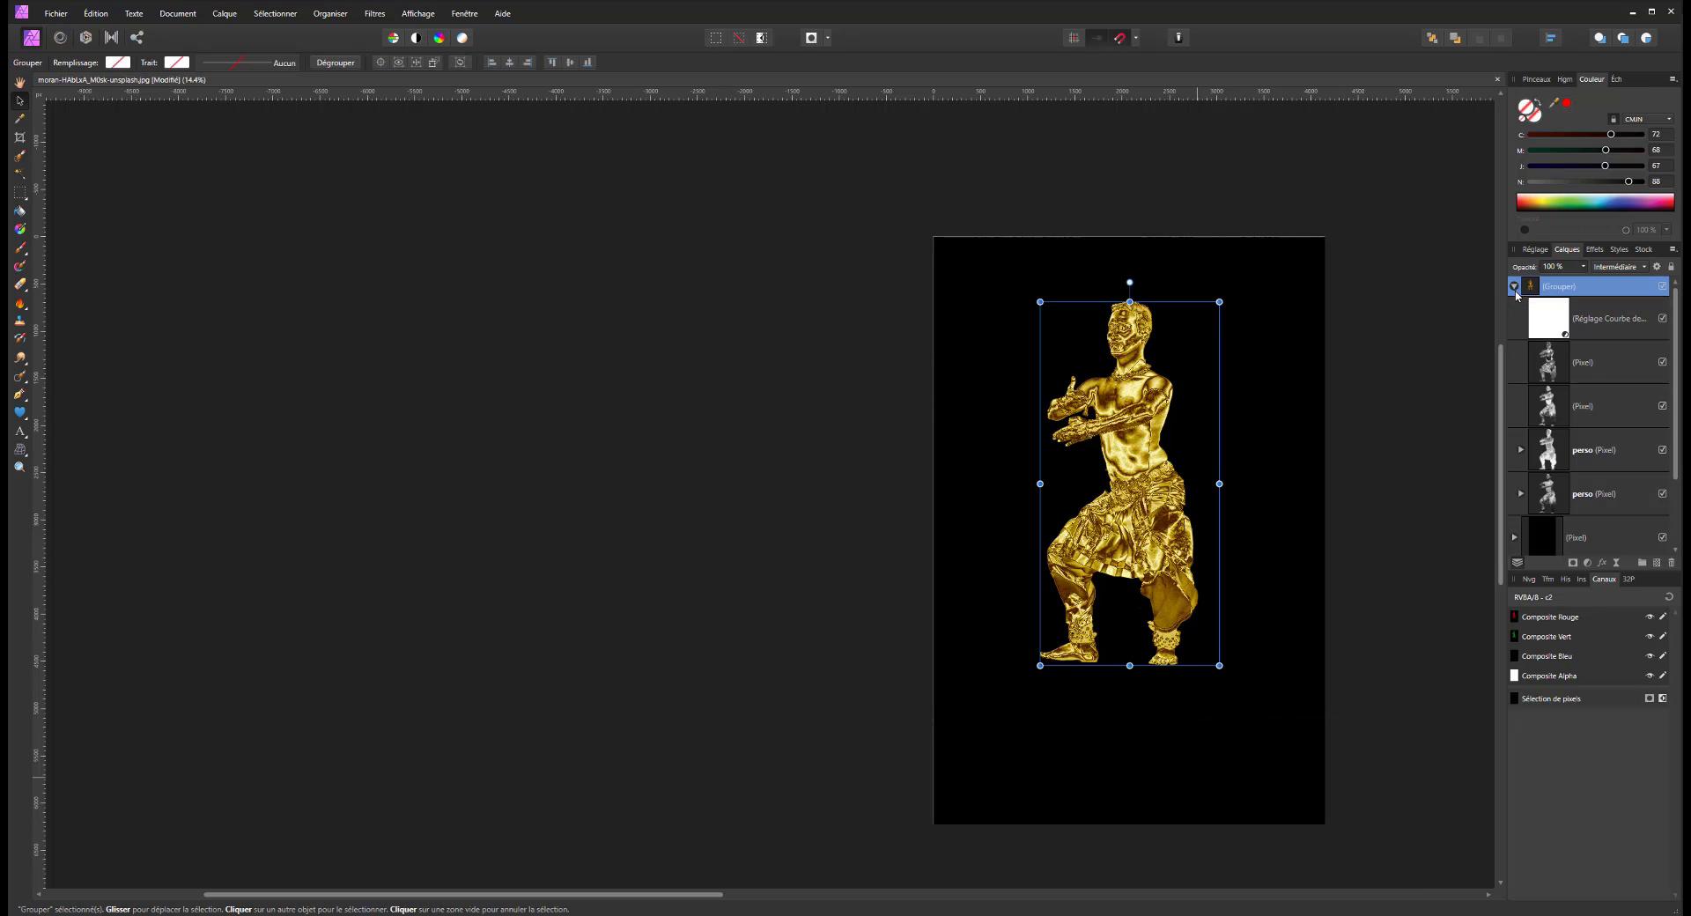
{"action": "left_click", "coordinate": [1516, 293]}
{"action": "right_click", "coordinate": [1590, 288]}
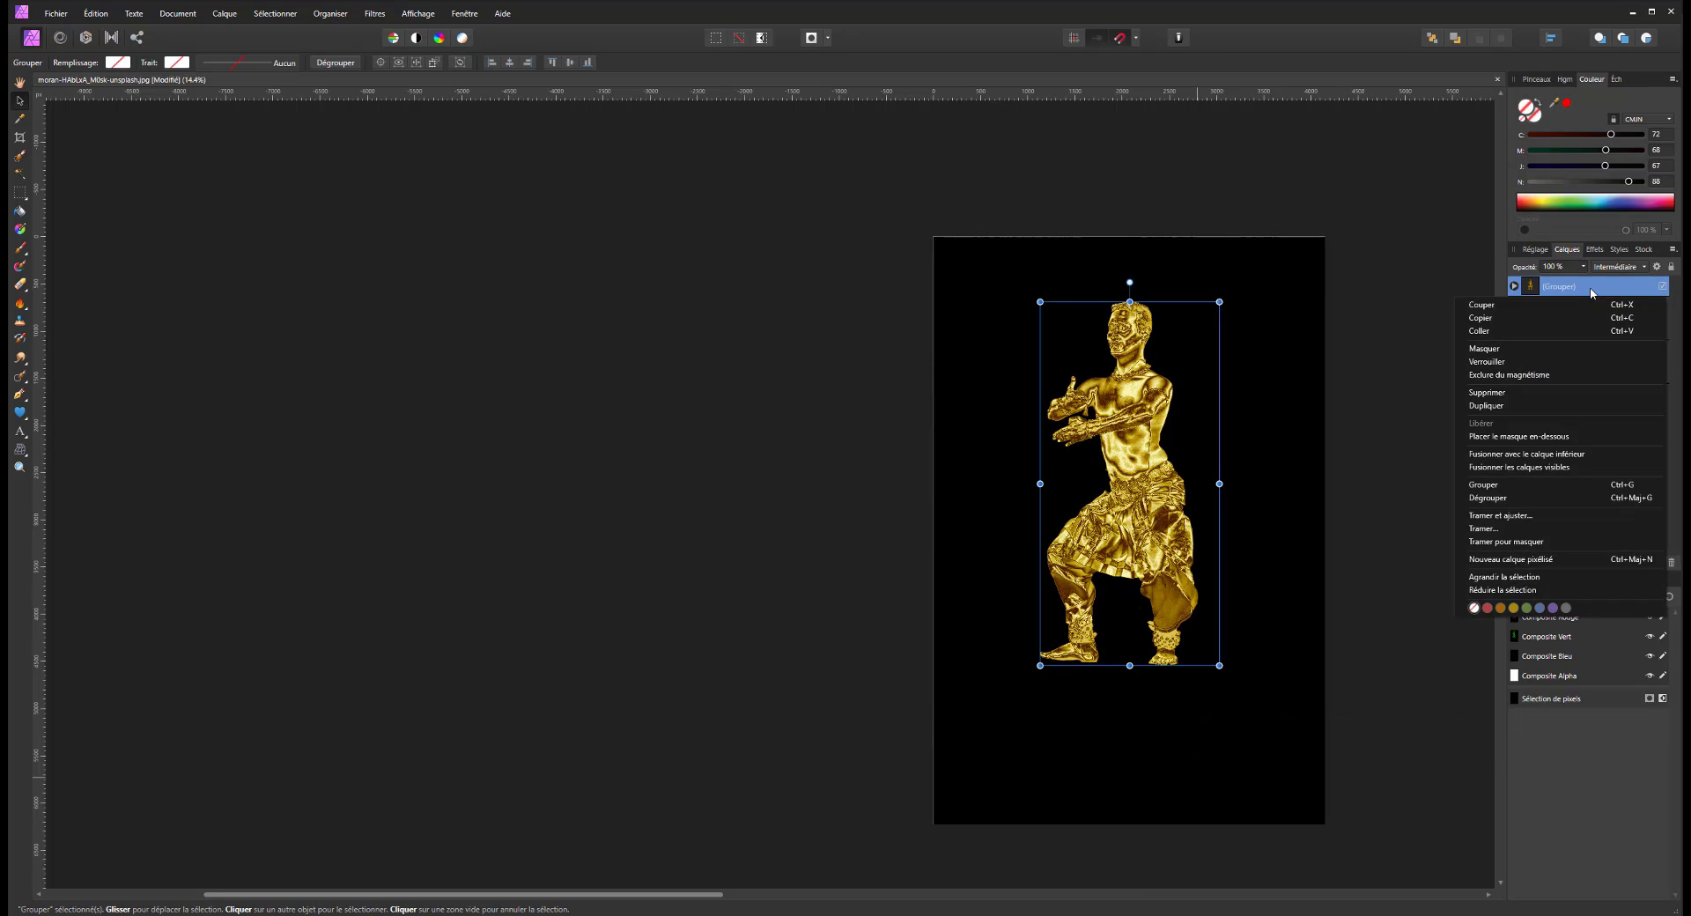
{"action": "double_click", "coordinate": [1588, 287]}
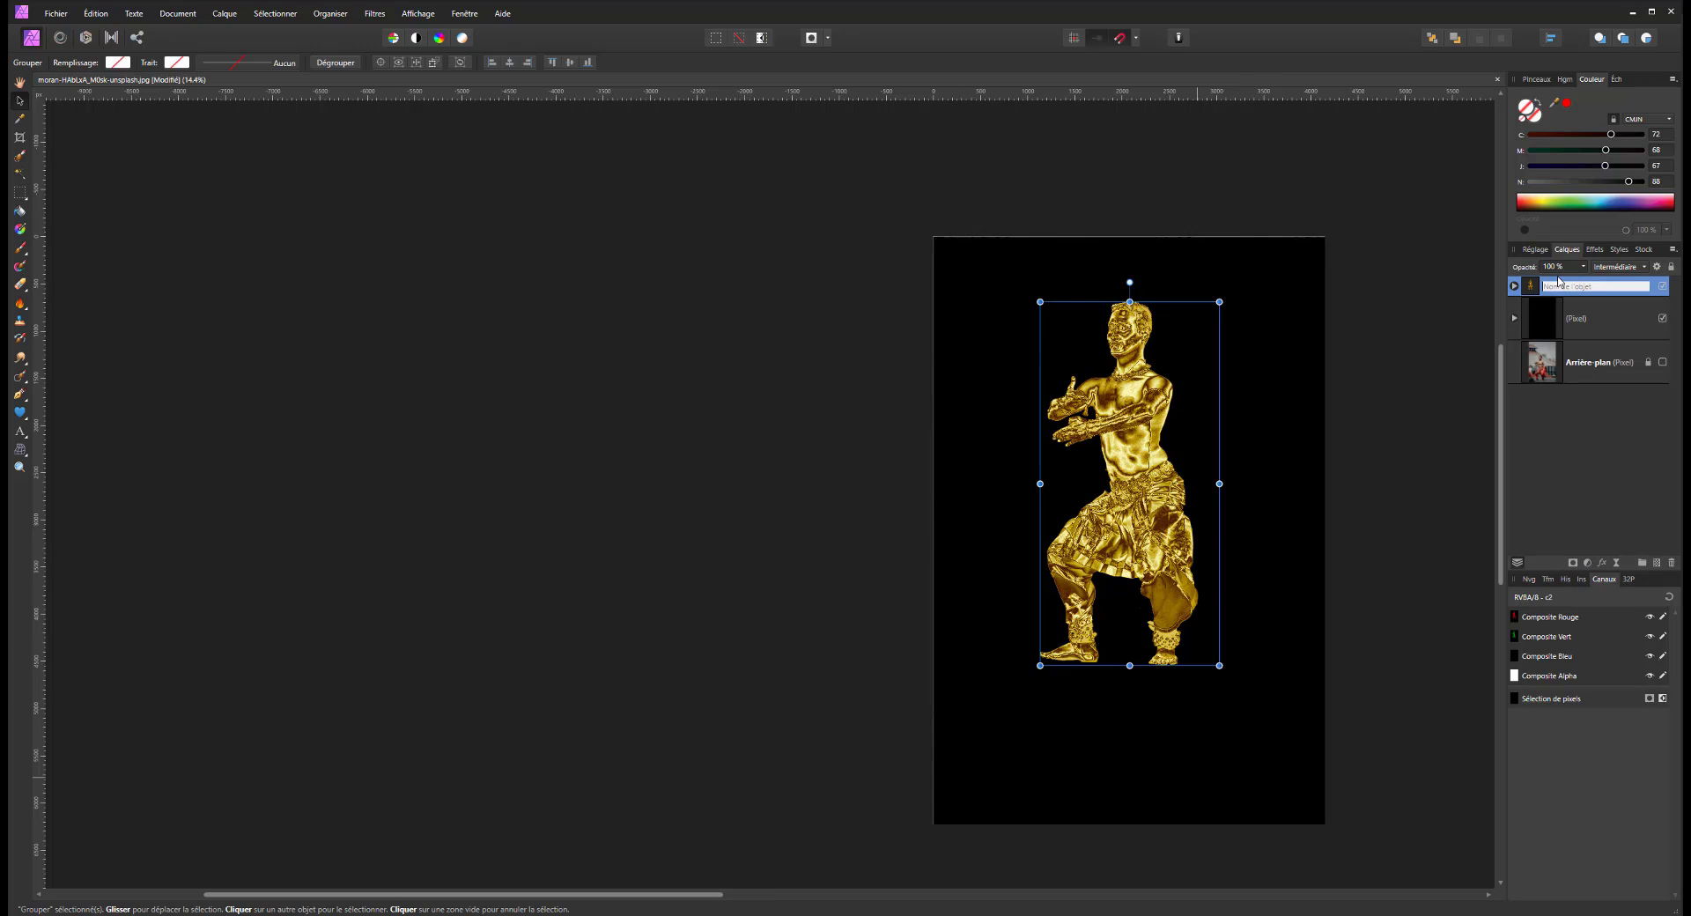
{"action": "left_click", "coordinate": [1533, 294]}
Apply a live Flou (Box blur) filter with a 0.7 px radius to the golden dancer group
{"action": "left_click", "coordinate": [1617, 565]}
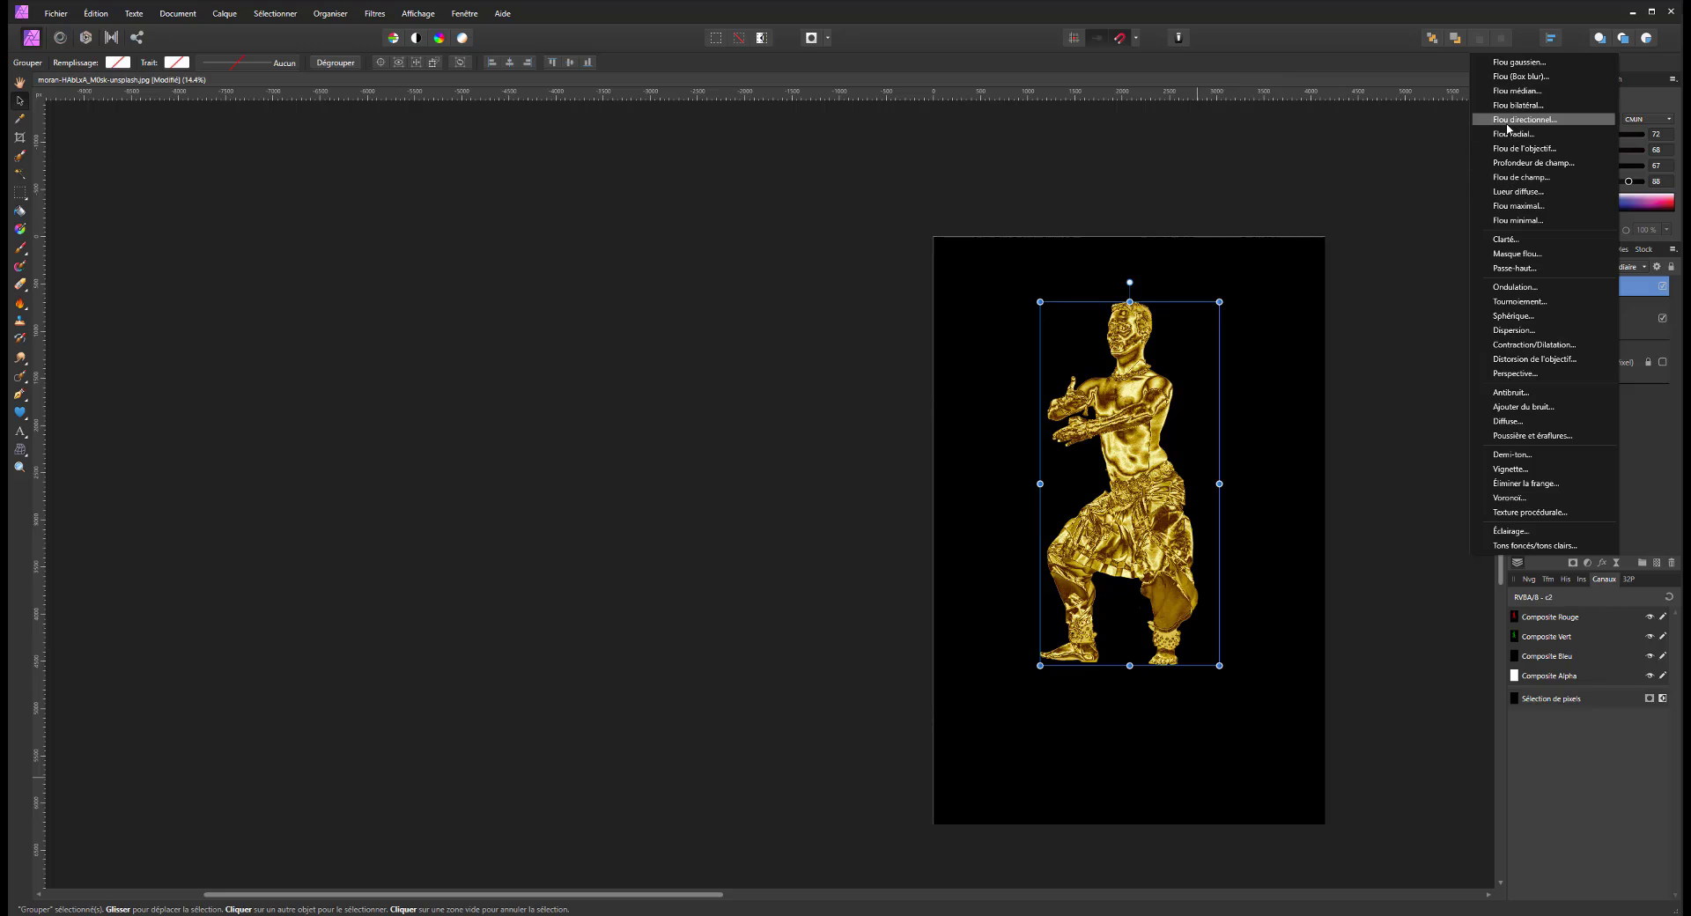
{"action": "left_click", "coordinate": [1548, 77]}
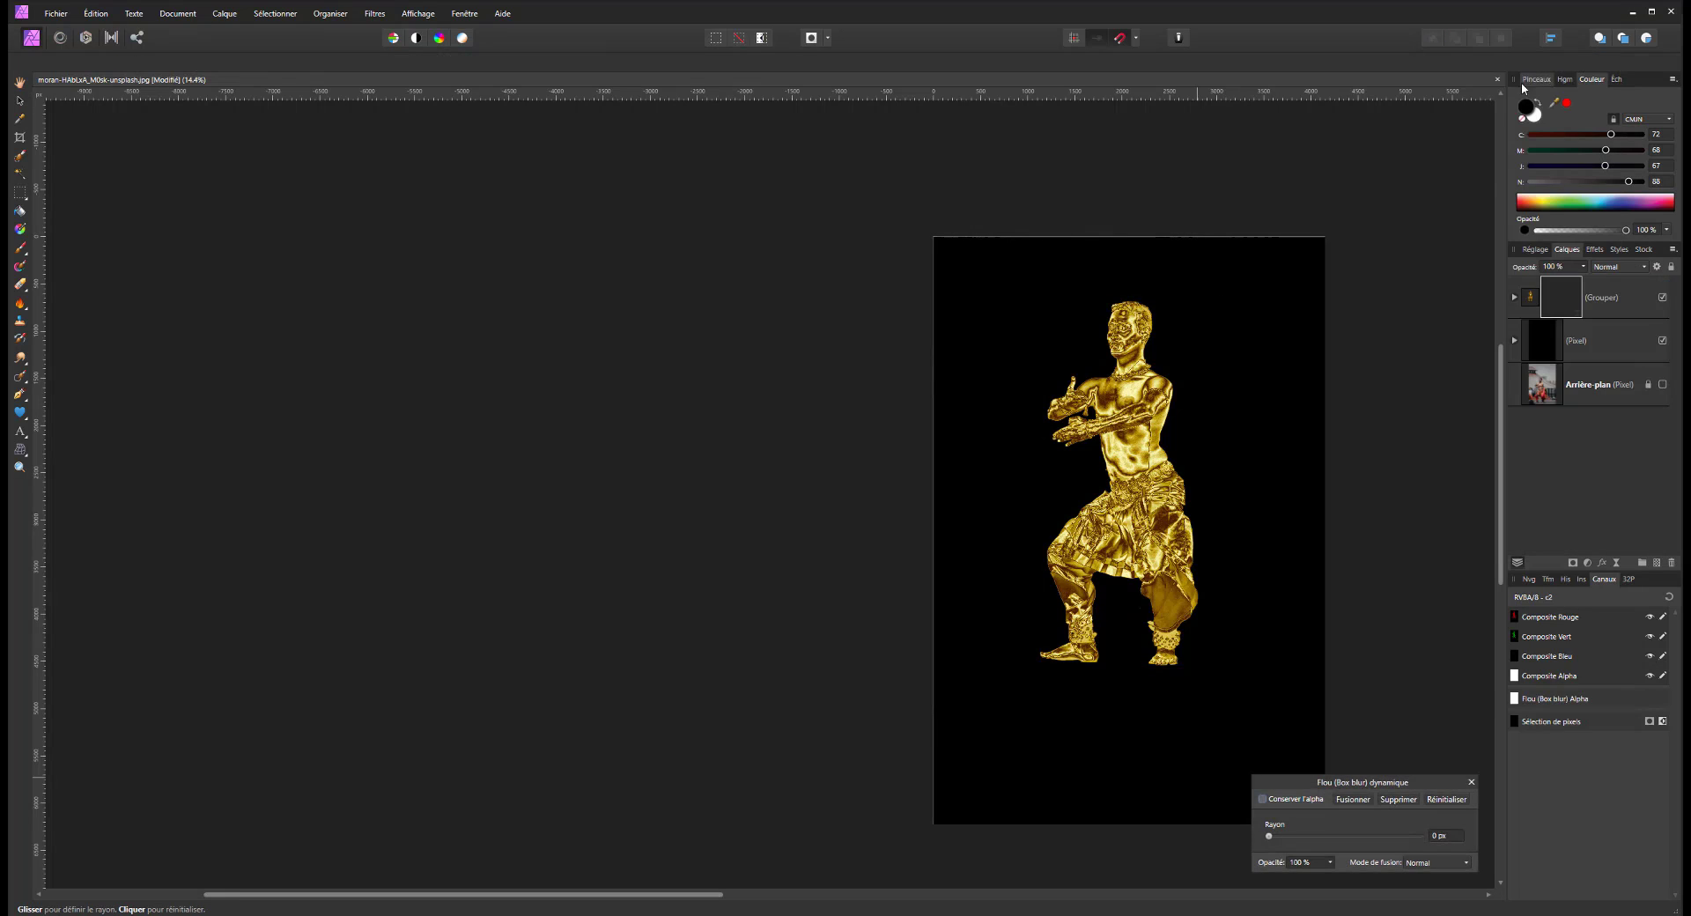
{"action": "mouse_move", "coordinate": [1271, 838]}
{"action": "left_mouse_down"}
{"action": "mouse_move", "coordinate": [1359, 838]}
{"action": "mouse_move", "coordinate": [1295, 839]}
{"action": "left_mouse_up"}
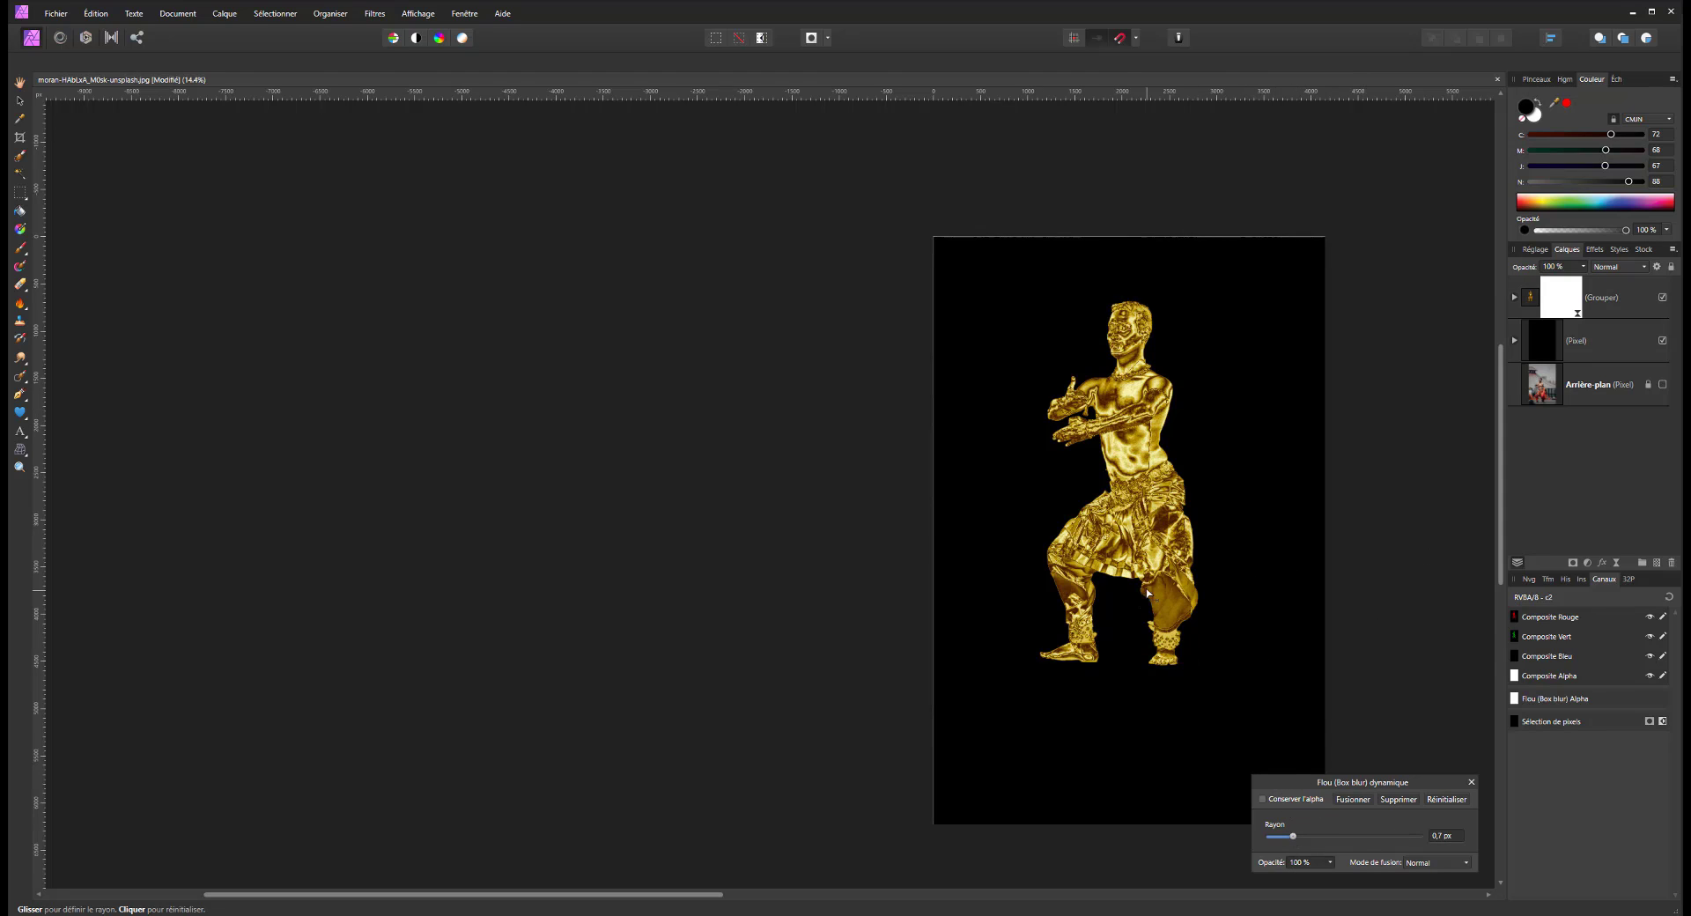
{"action": "scroll", "coordinate": [1145, 638], "scroll_direction": "up", "scroll_amount": 2}
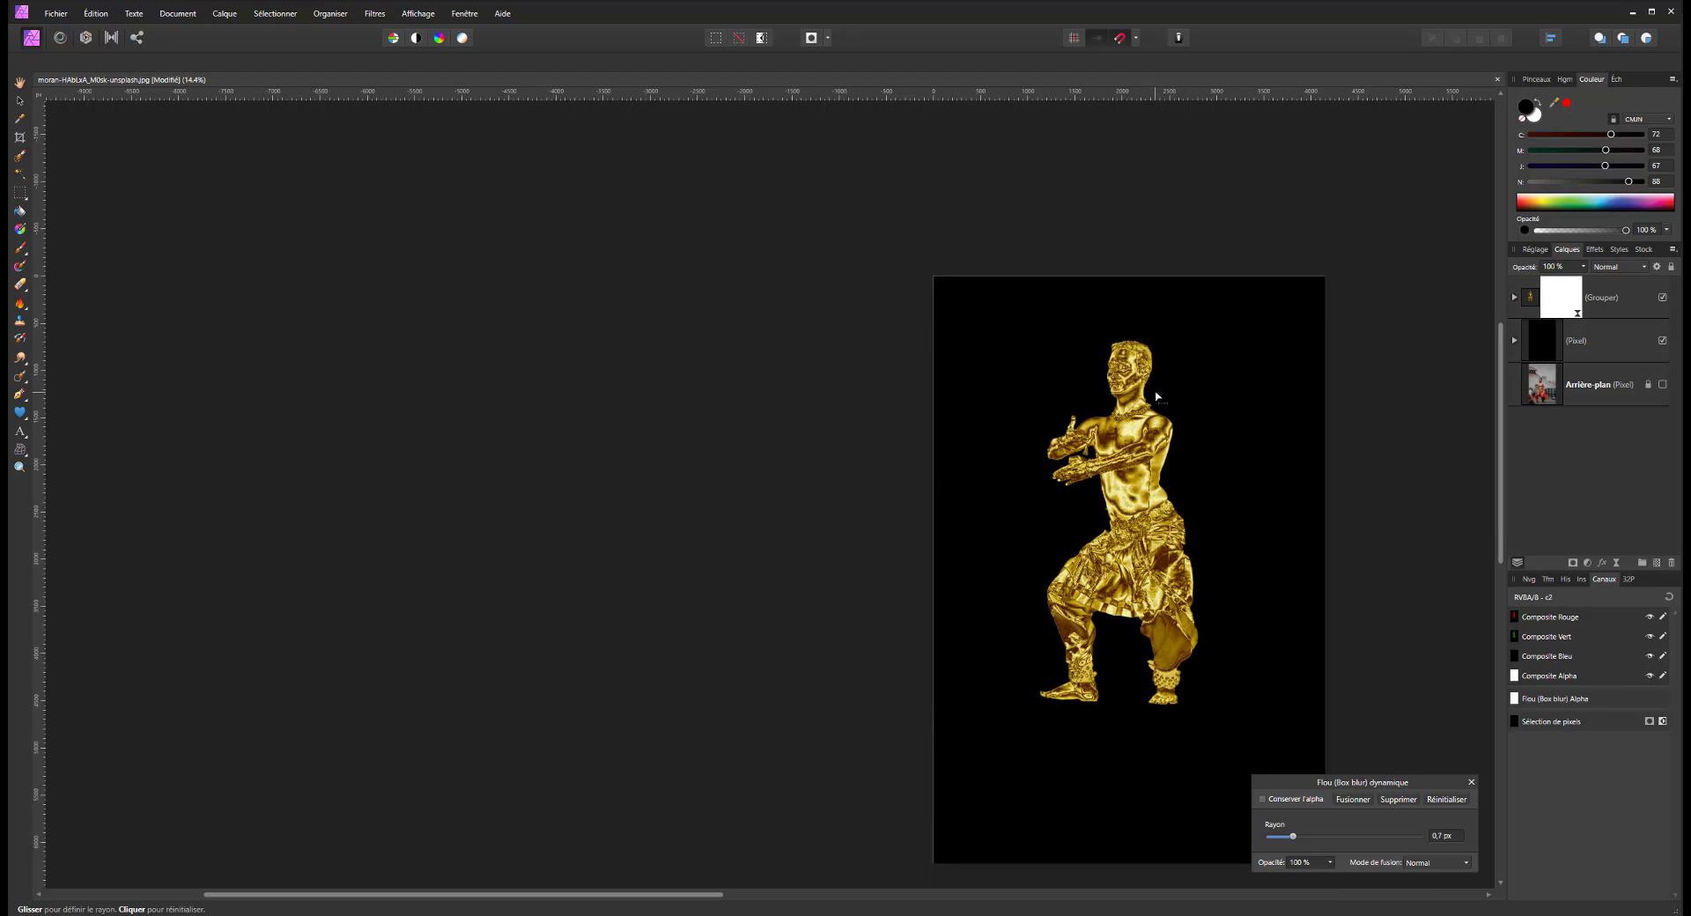
Compare the golden dancer with and without the box blur filter inside the group
{"action": "left_click", "coordinate": [1515, 297]}
{"action": "left_click", "coordinate": [1663, 318]}
{"action": "left_click", "coordinate": [1663, 319]}
{"action": "left_click", "coordinate": [1663, 319]}
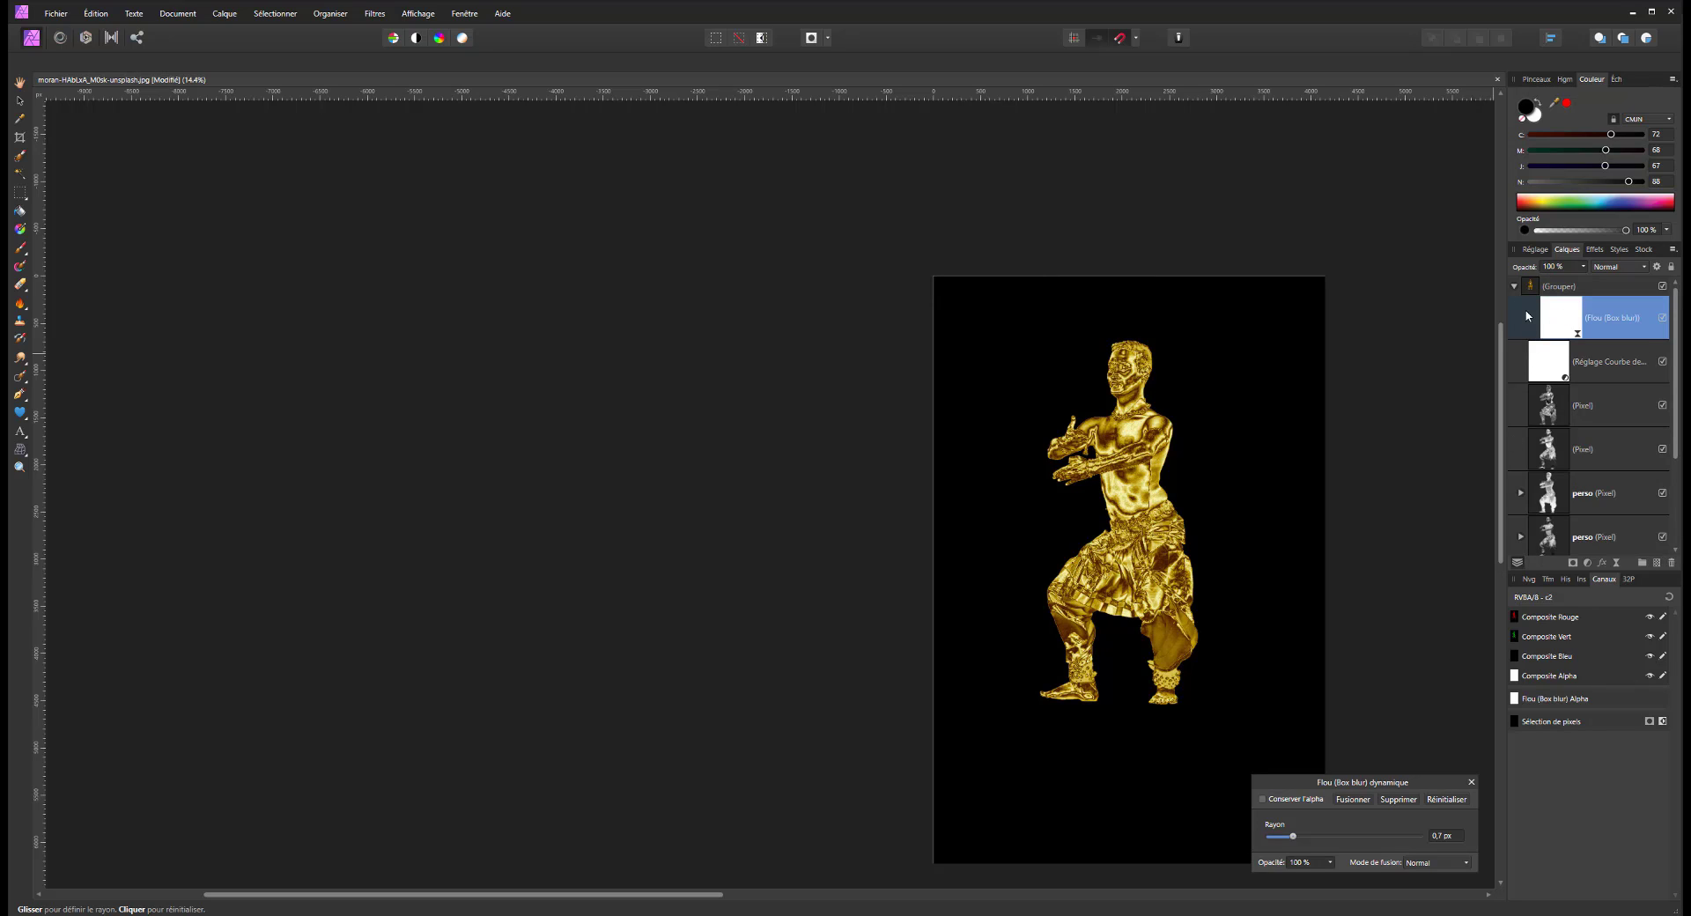
{"action": "left_click", "coordinate": [1515, 286]}
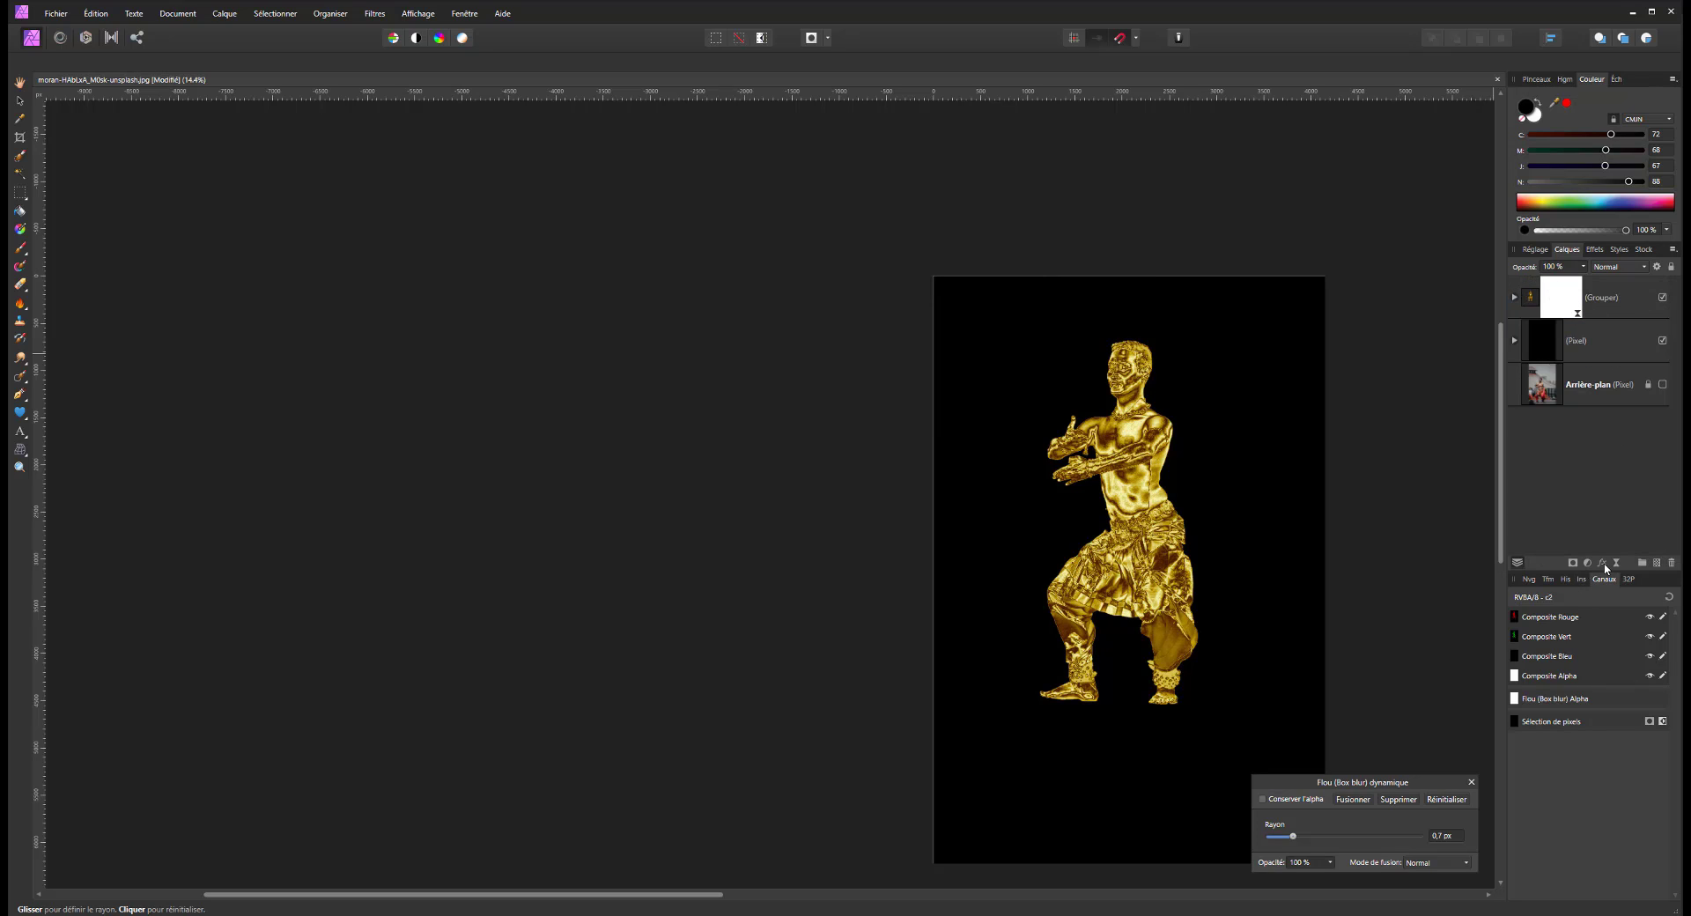
Try a Lueur interne effect on the blur filter with 100 px radius, 100 % intensity and Incrustation blending, and switch it off
{"action": "left_click", "coordinate": [1604, 566]}
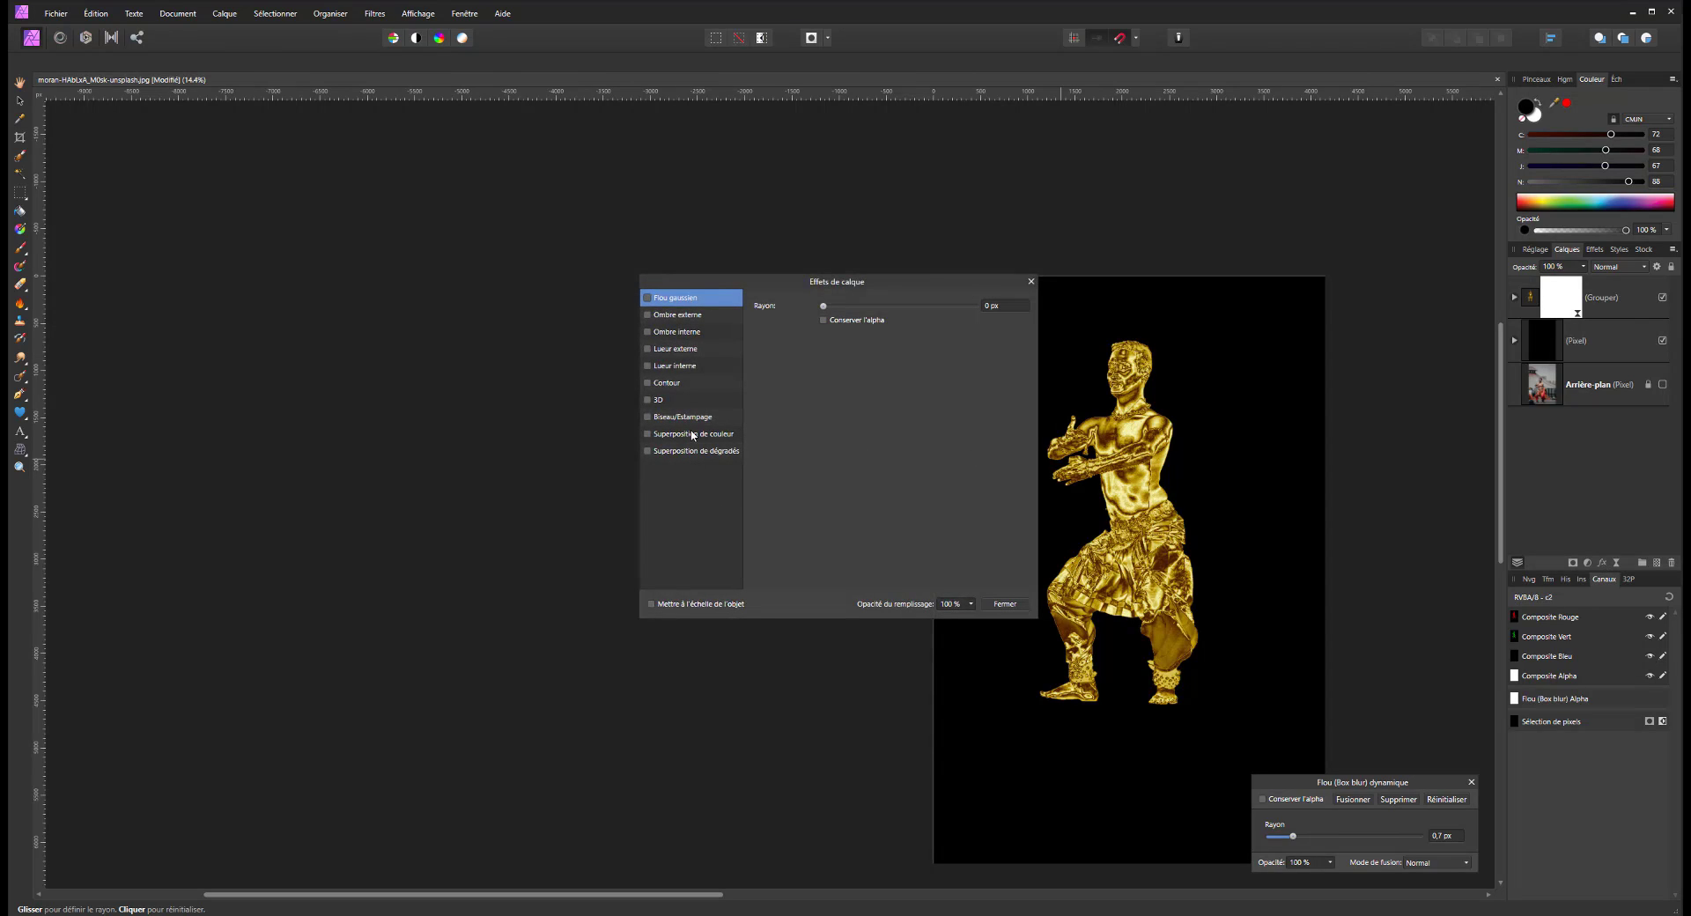
{"action": "left_click", "coordinate": [675, 368]}
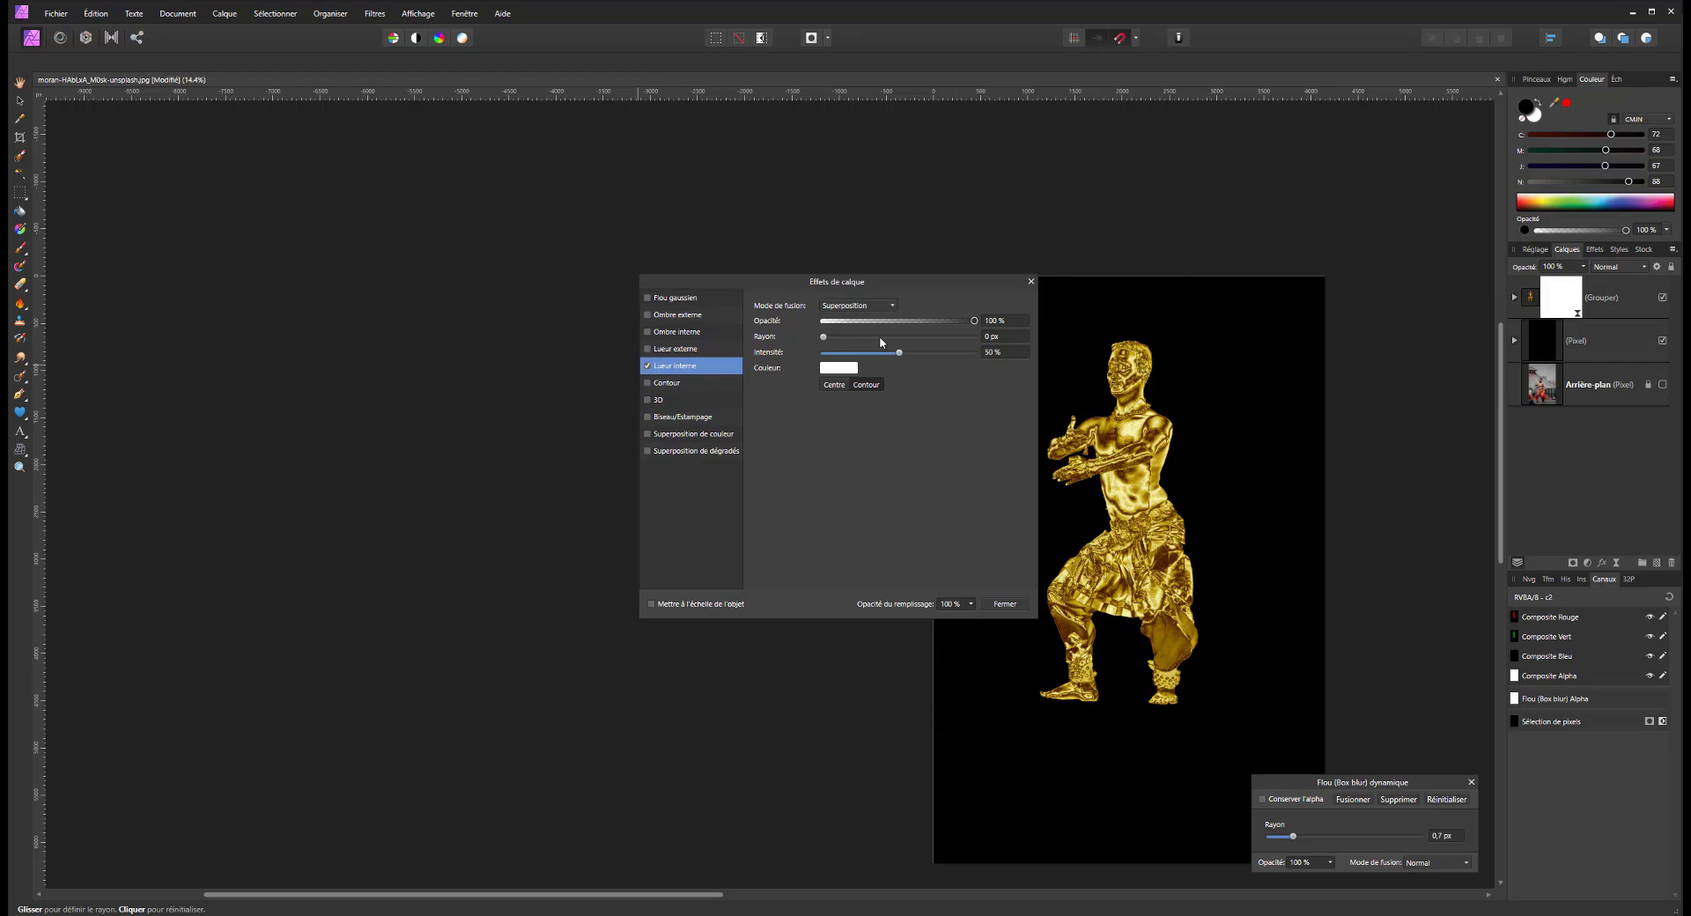
{"action": "left_click", "coordinate": [872, 306]}
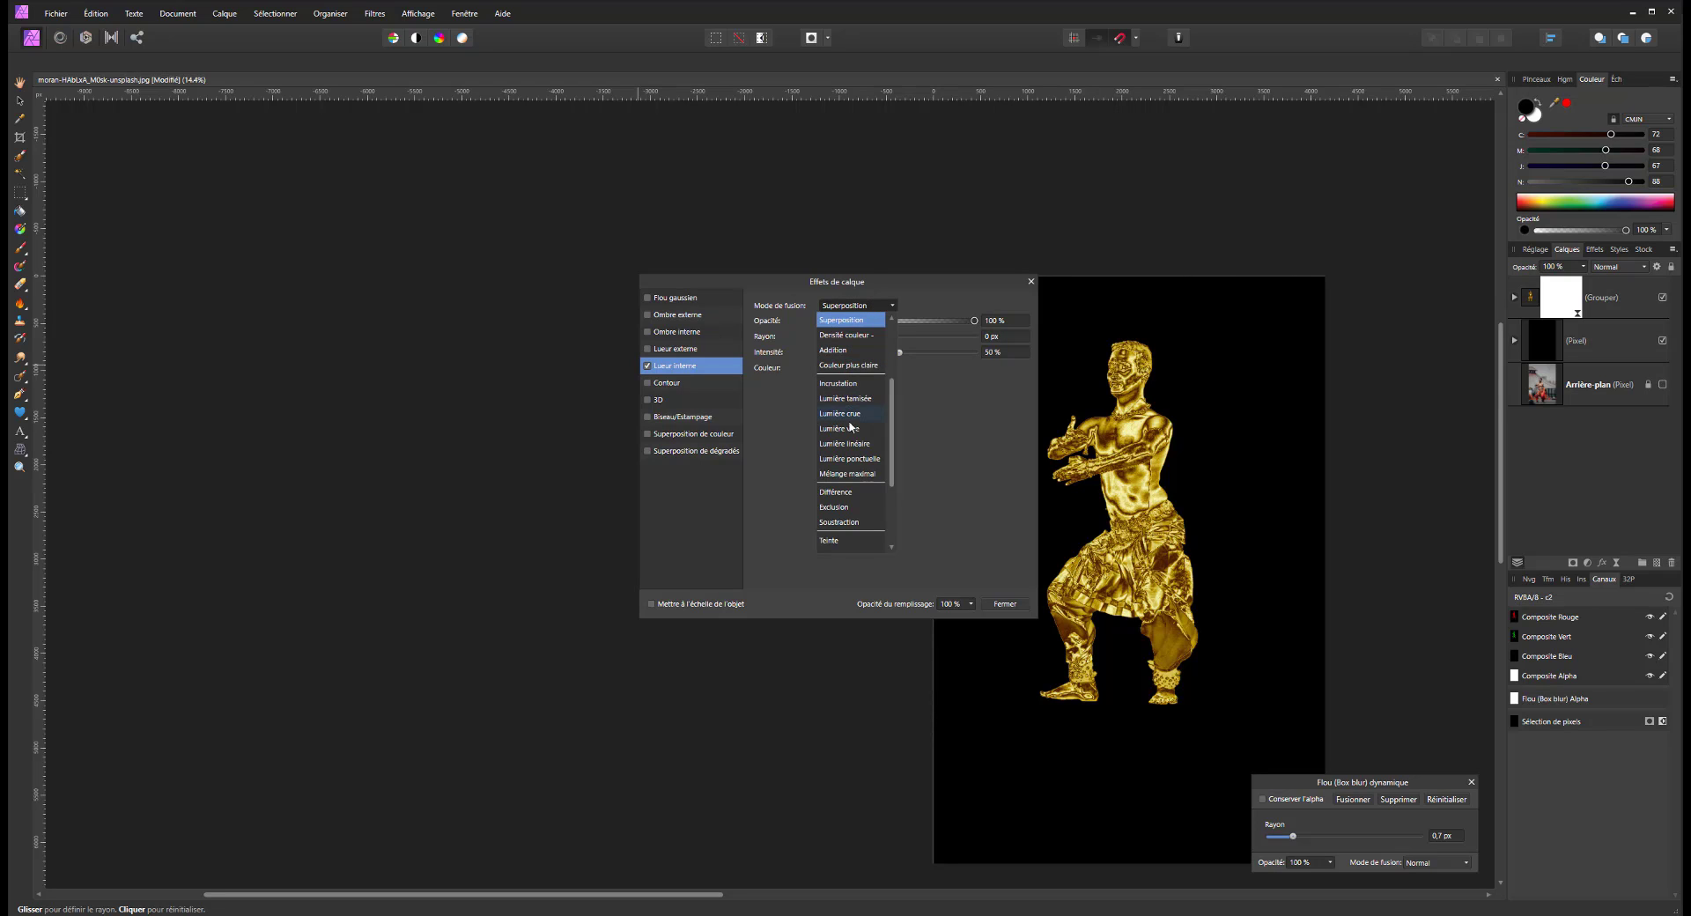
{"action": "scroll", "coordinate": [851, 435], "scroll_direction": "up", "scroll_amount": 1}
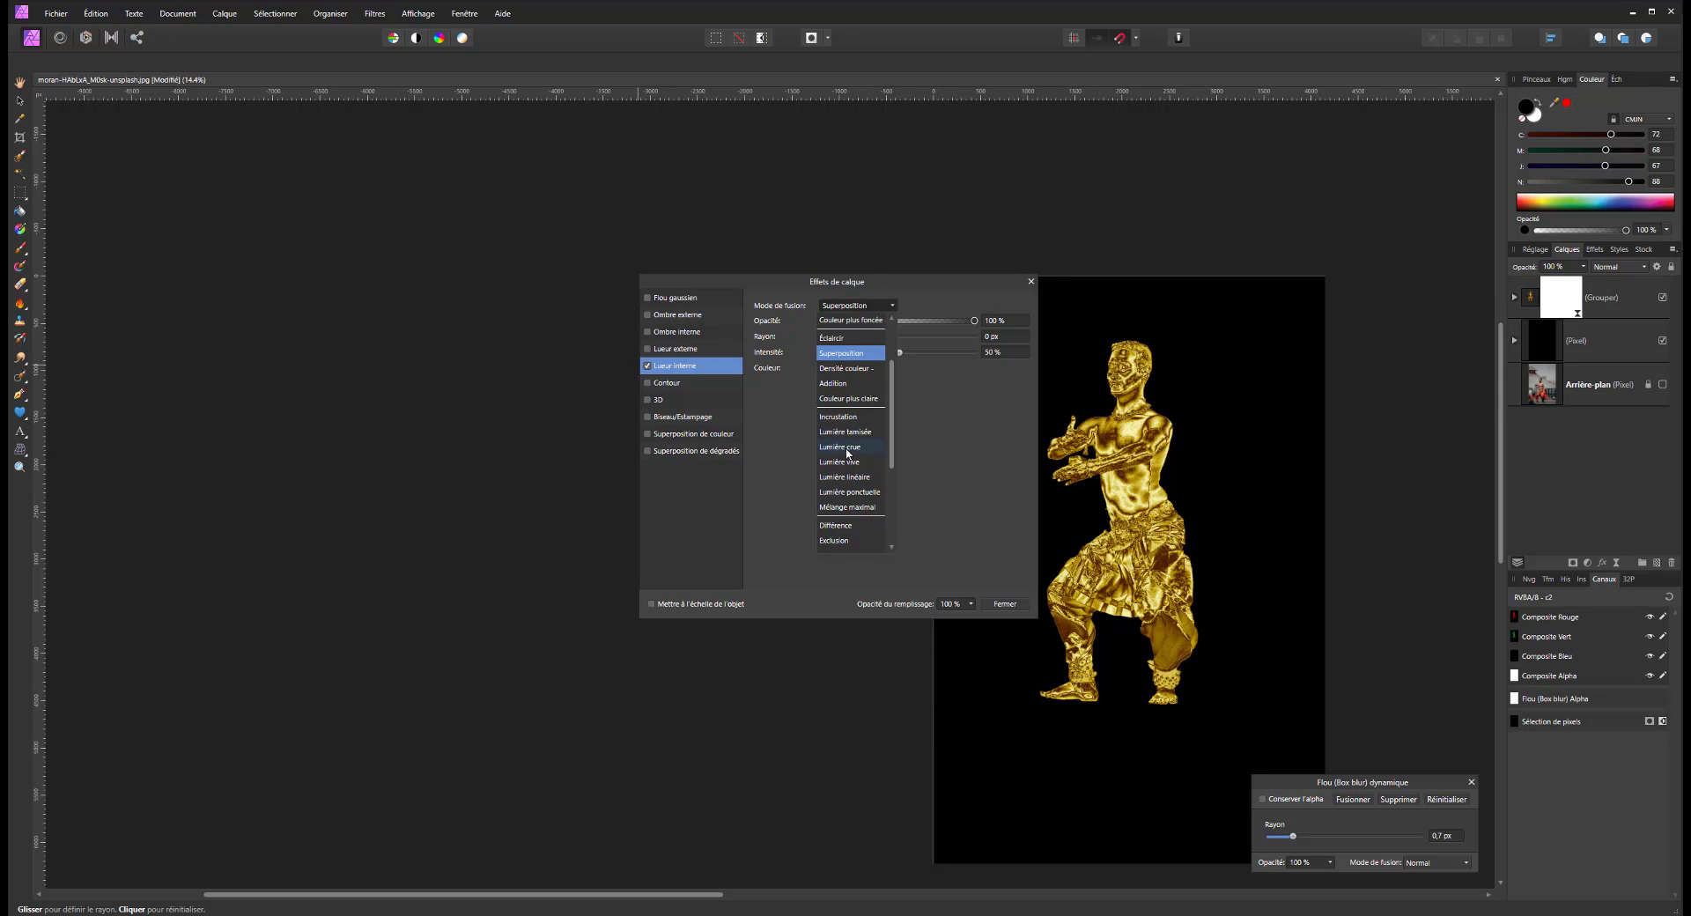
{"action": "left_click", "coordinate": [848, 368]}
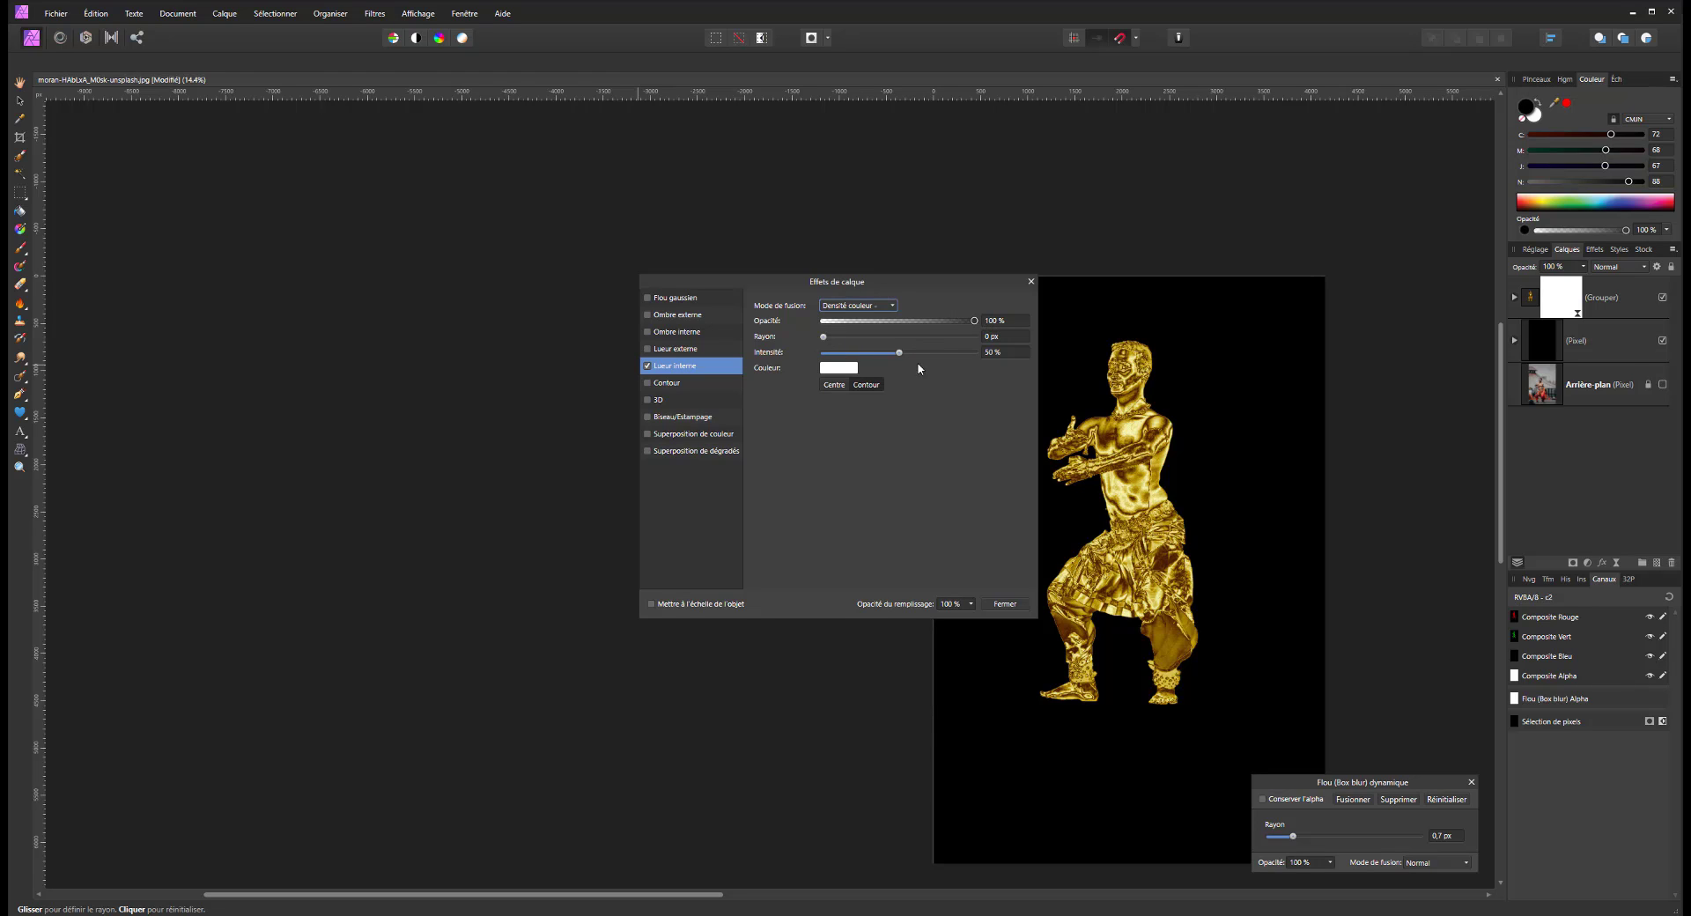
{"action": "left_click_drag", "start_coordinate": [899, 353], "coordinate": [941, 354]}
{"action": "left_click_drag", "start_coordinate": [828, 346], "coordinate": [963, 360]}
{"action": "left_click", "coordinate": [856, 306]}
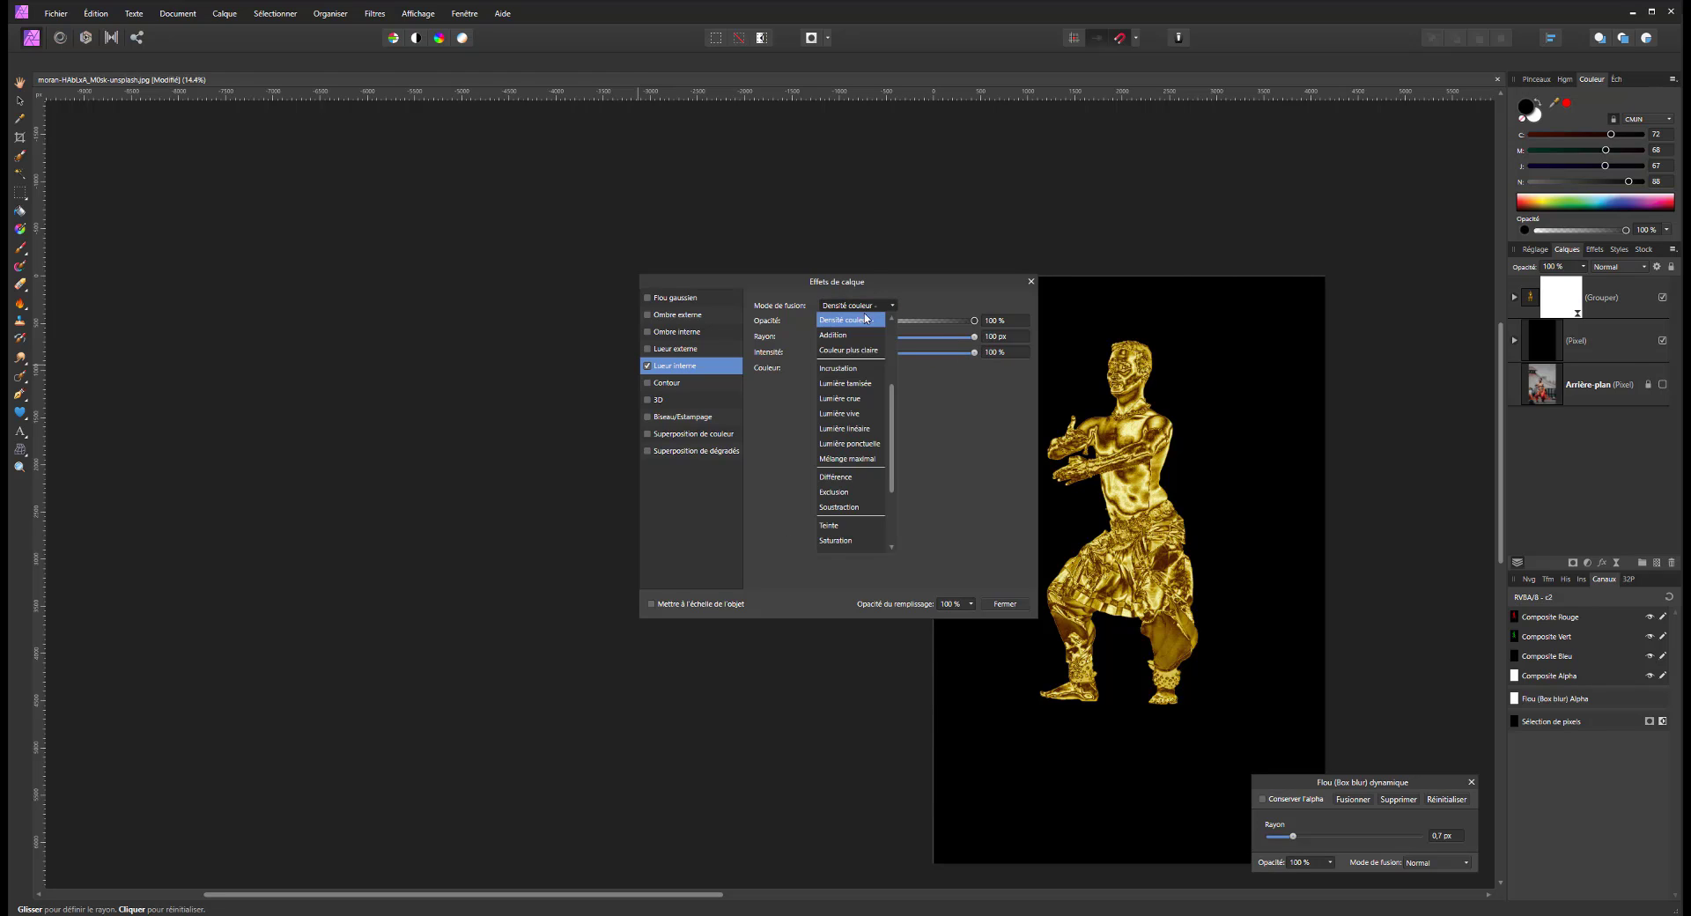
{"action": "left_click", "coordinate": [845, 368]}
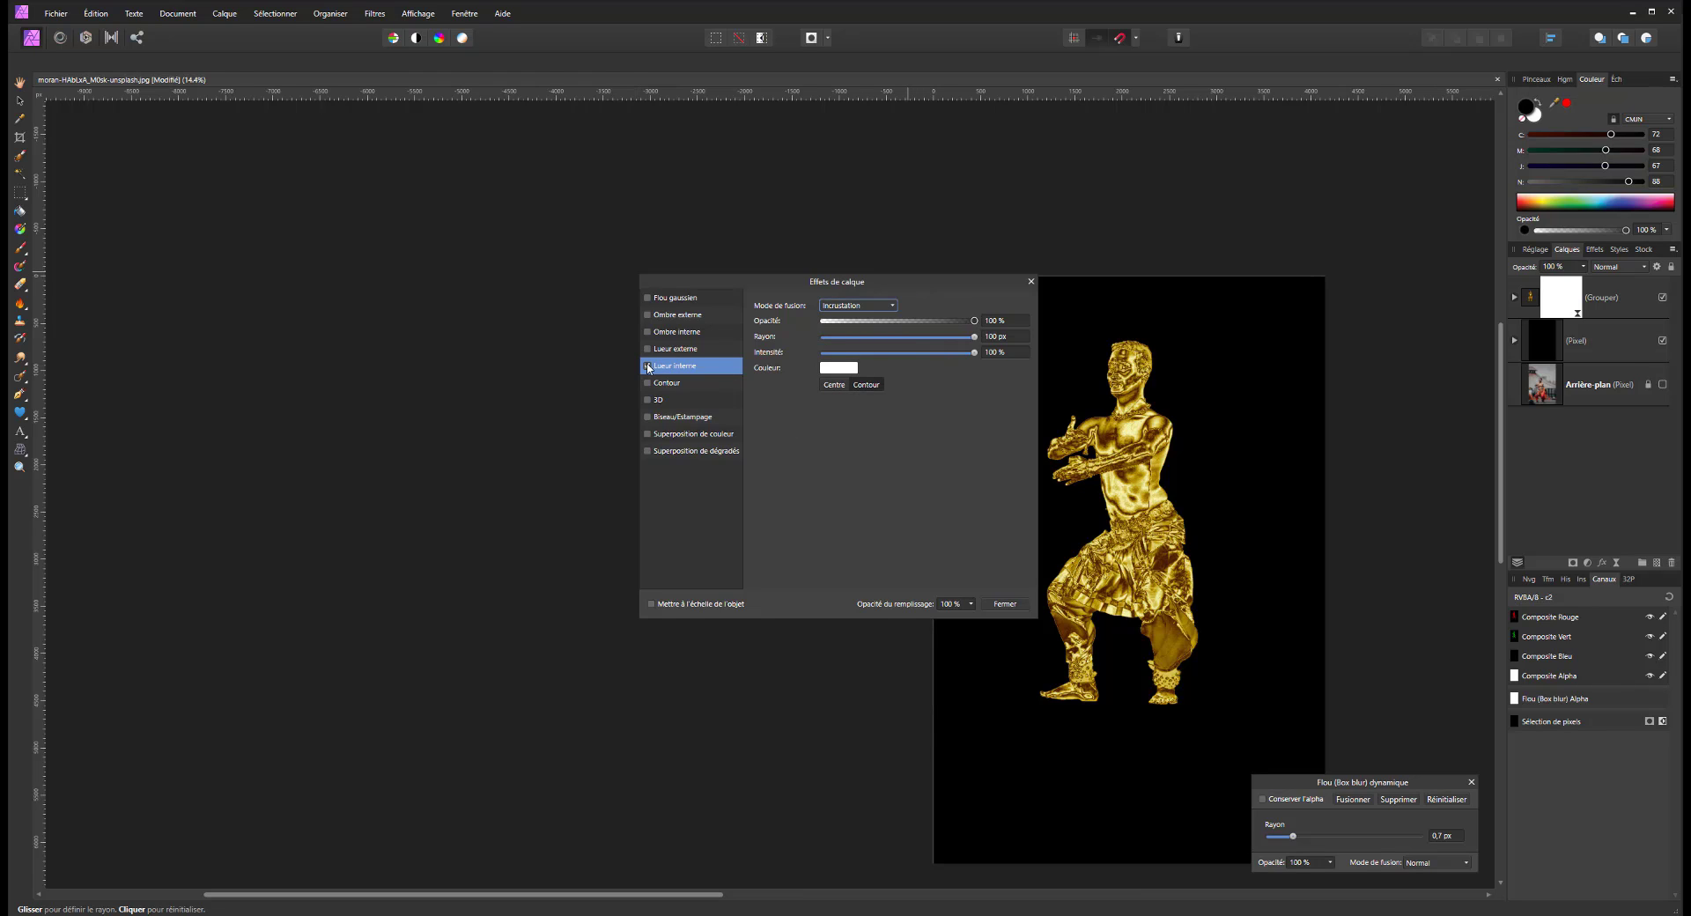
{"action": "left_click", "coordinate": [1011, 602]}
Add a Lueur interne effect to the golden dancer group with 57 % opacity
{"action": "left_click", "coordinate": [1515, 298]}
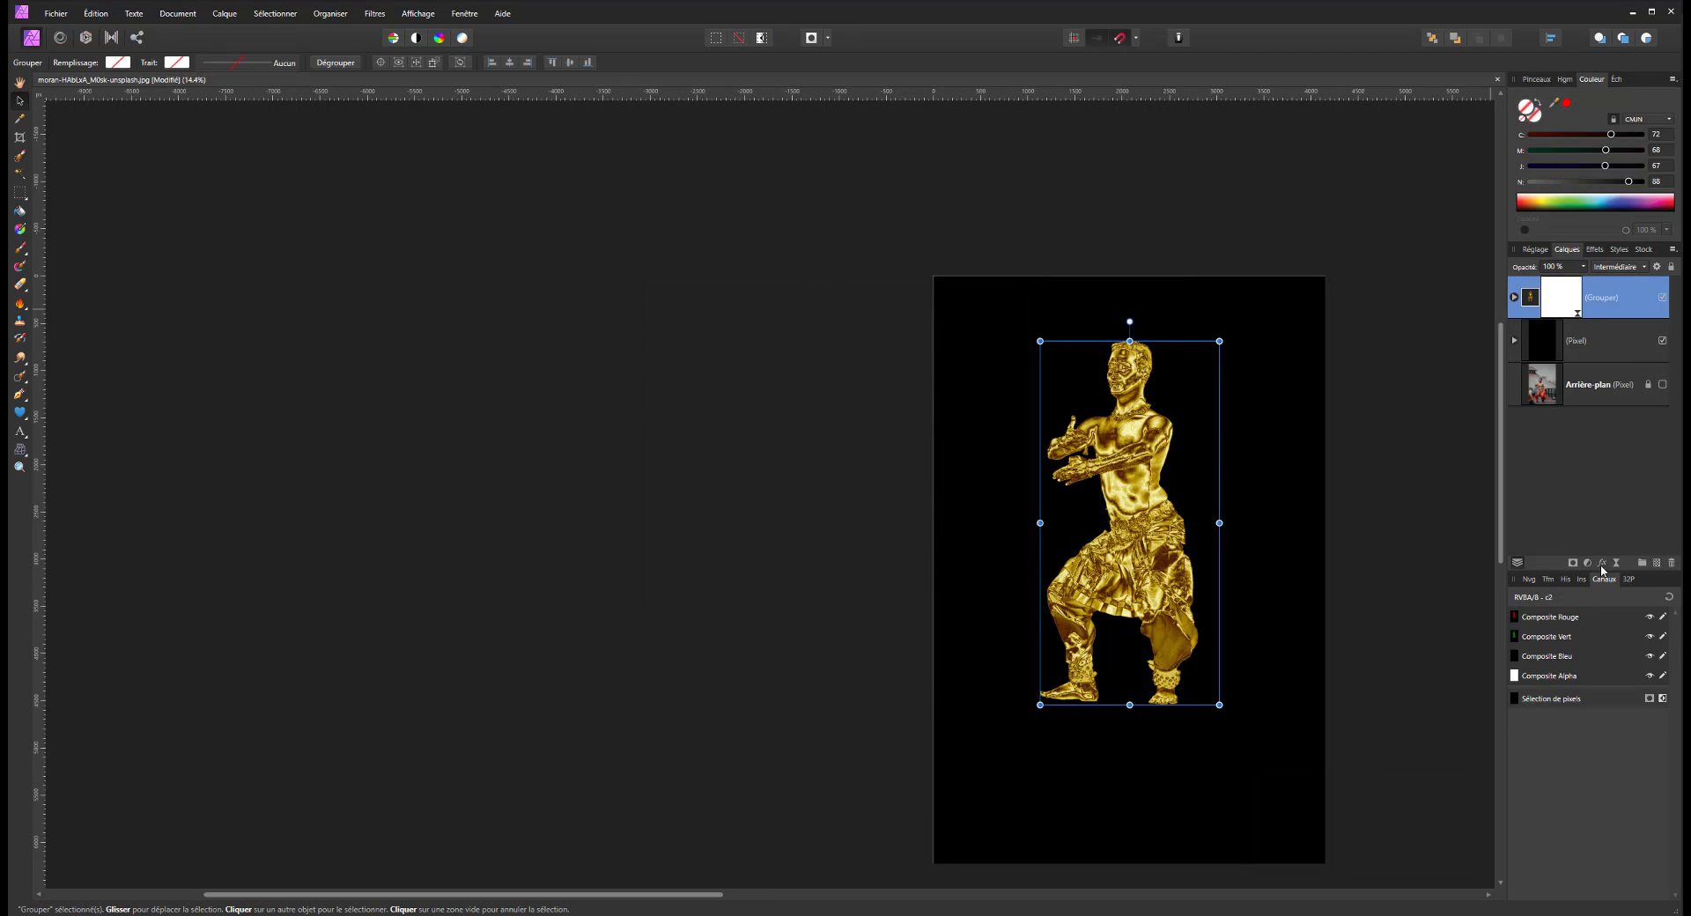
{"action": "left_click", "coordinate": [1602, 563]}
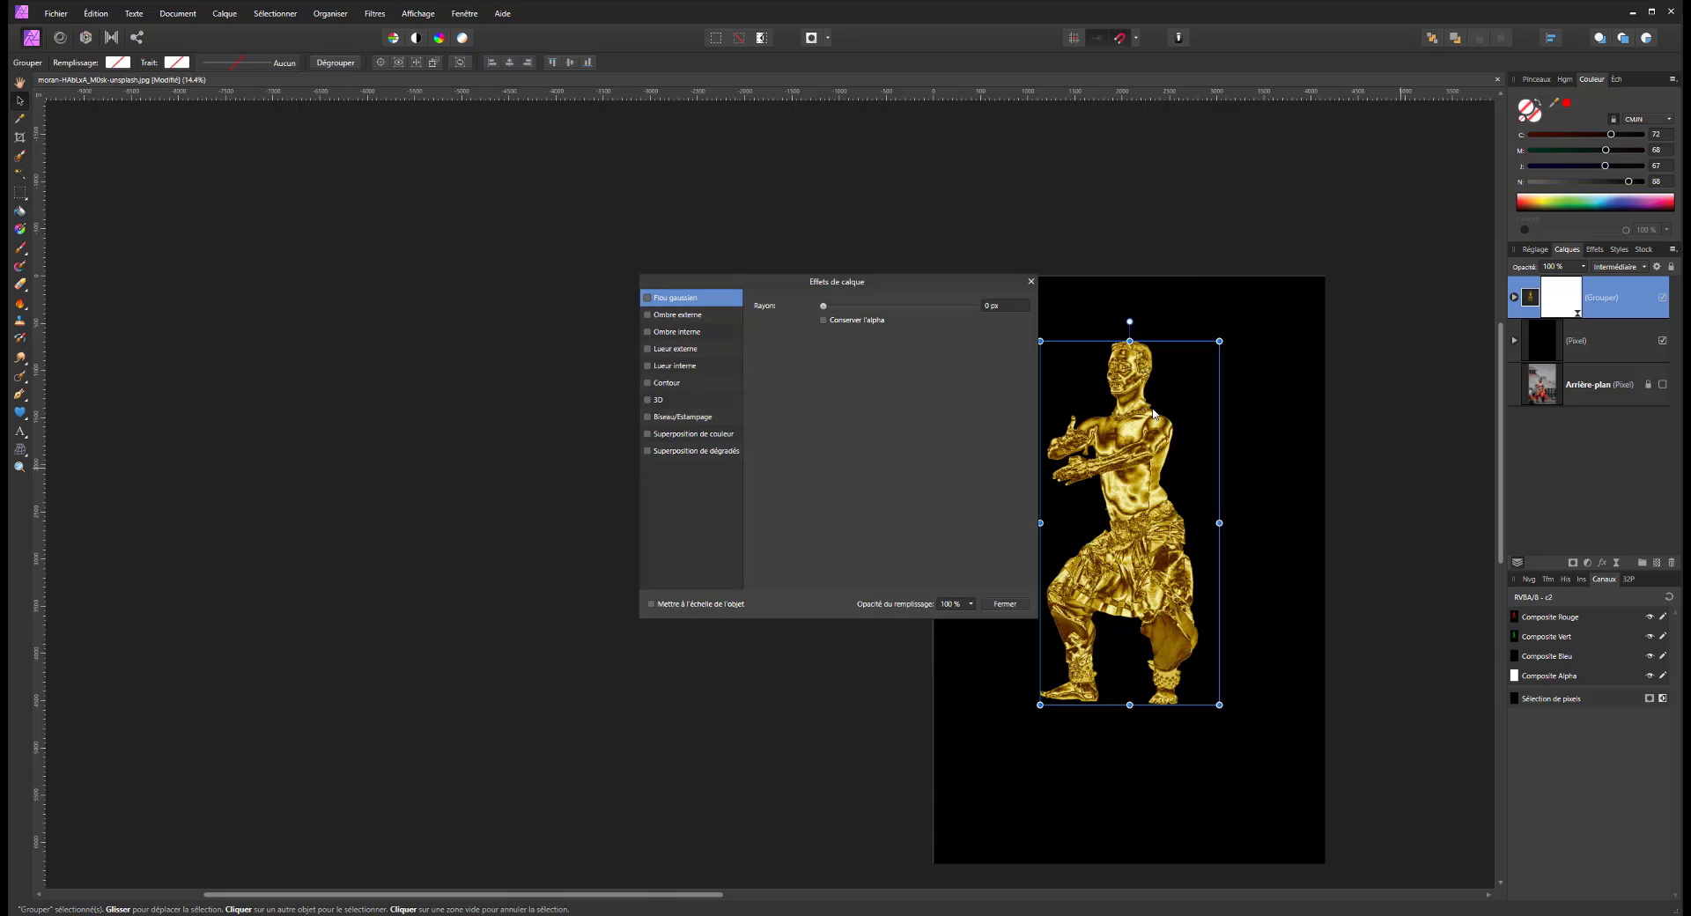
{"action": "left_click", "coordinate": [648, 366]}
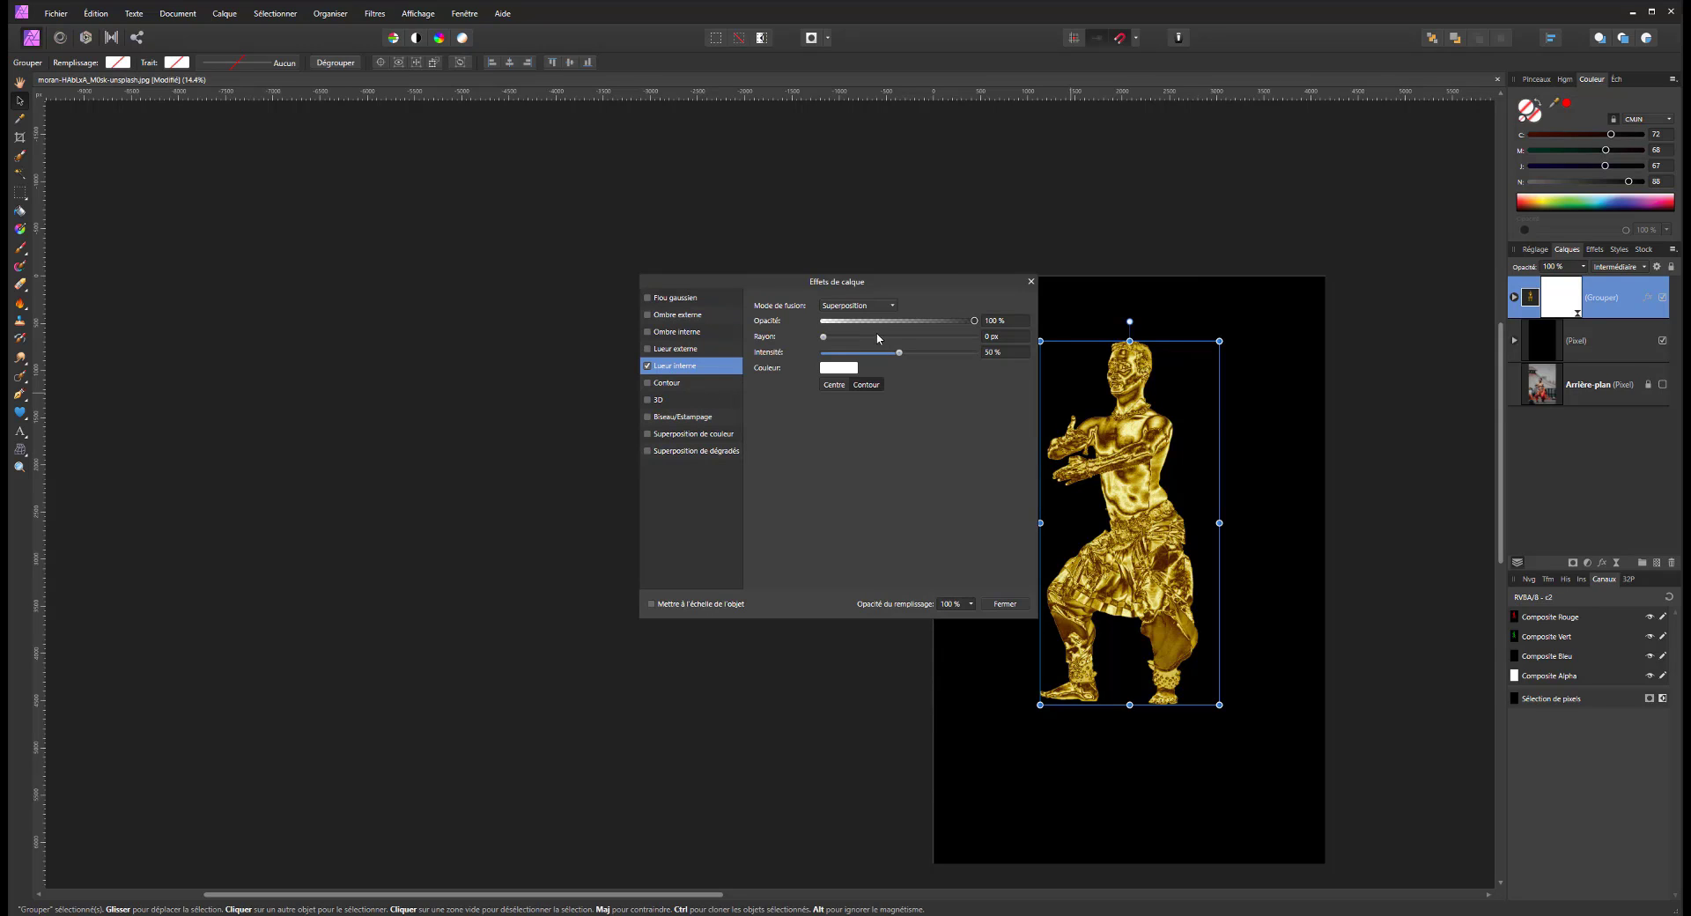
{"action": "left_click", "coordinate": [872, 306]}
{"action": "left_click", "coordinate": [860, 337]}
{"action": "left_click_drag", "start_coordinate": [929, 336], "coordinate": [868, 322]}
Set the group's inner glow to Incrustation blending, with a 35,6 px radius and 97 % intensity
{"action": "left_click", "coordinate": [857, 305]}
{"action": "left_click", "coordinate": [857, 304]}
{"action": "left_click", "coordinate": [857, 304]}
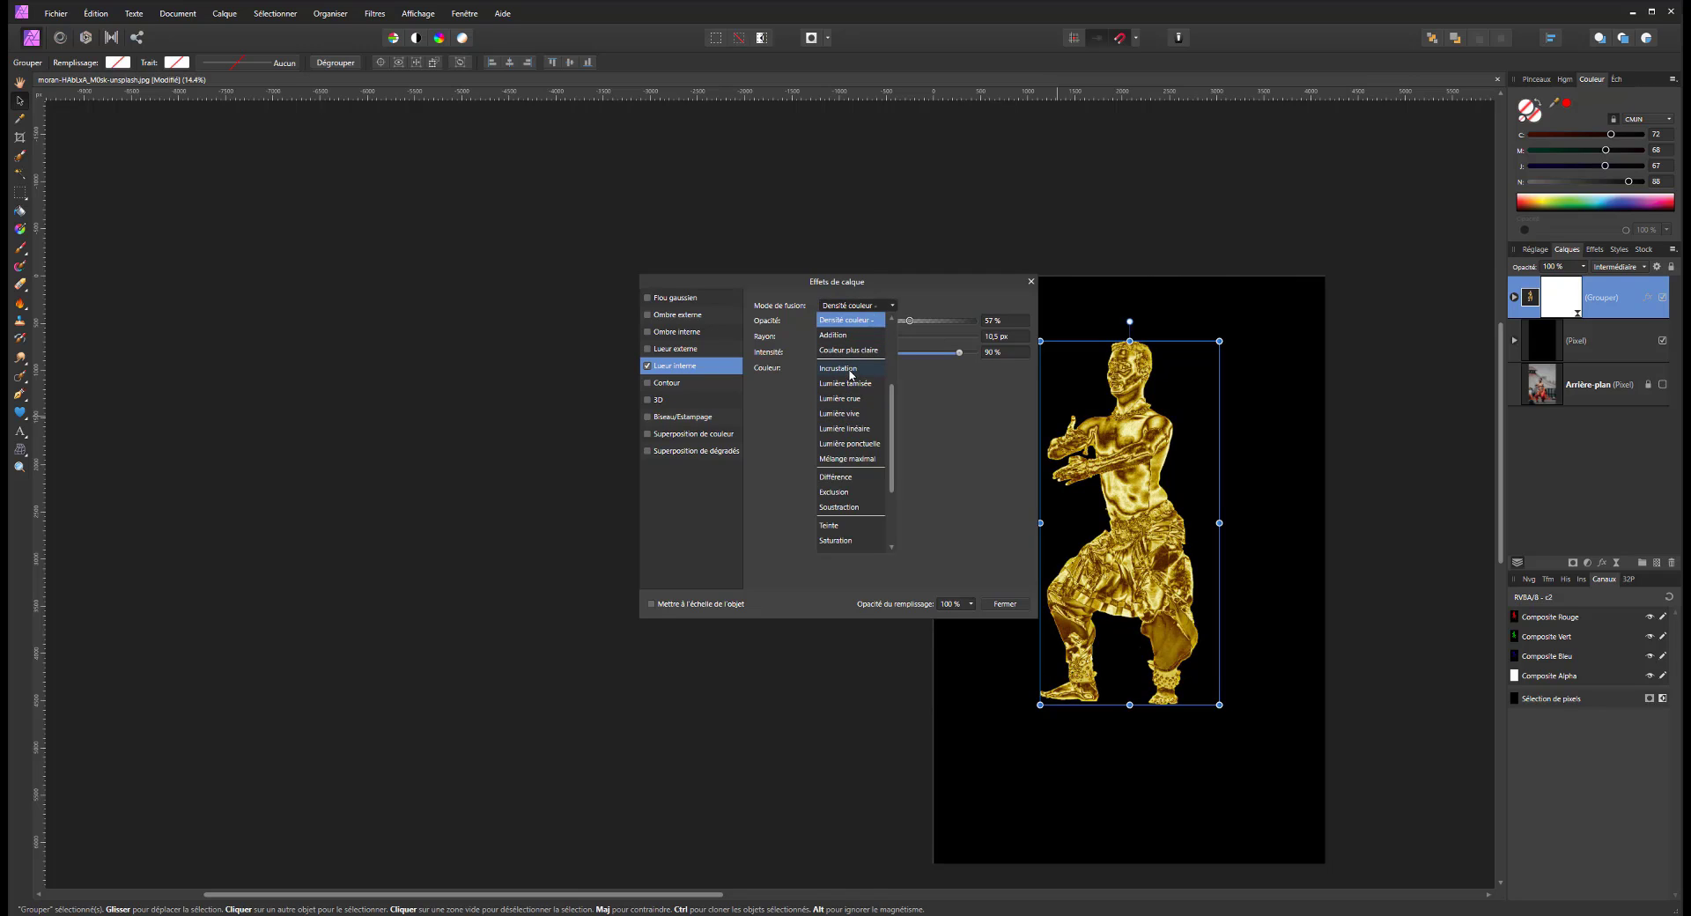
{"action": "left_click", "coordinate": [851, 369]}
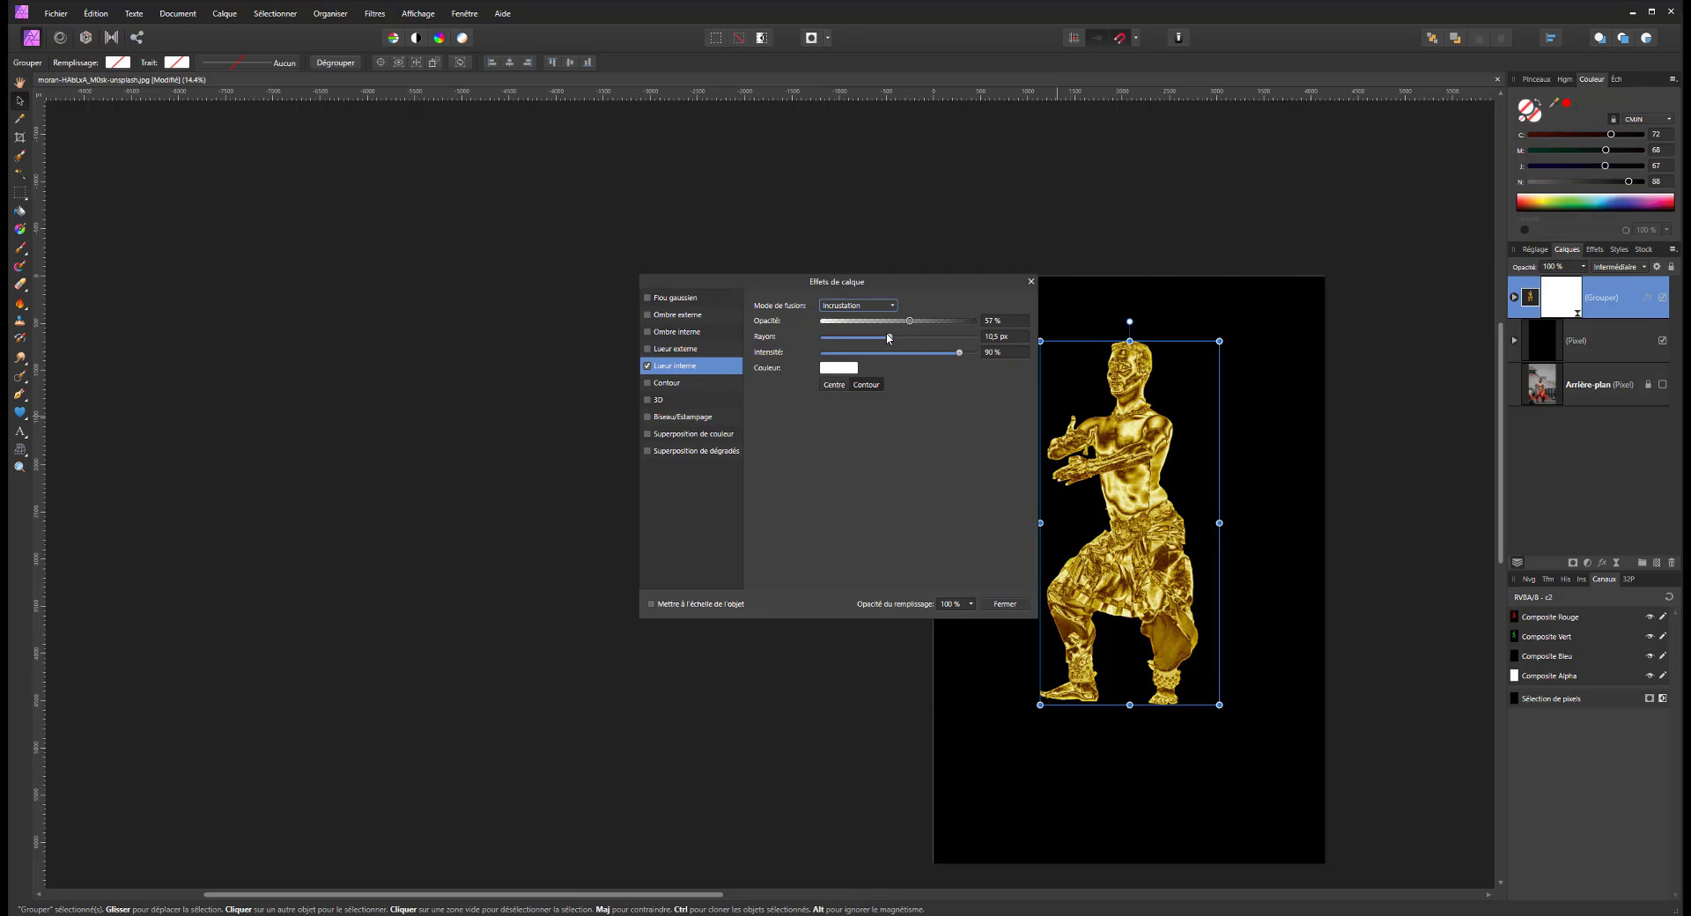
{"action": "left_click_drag", "start_coordinate": [887, 336], "coordinate": [972, 356]}
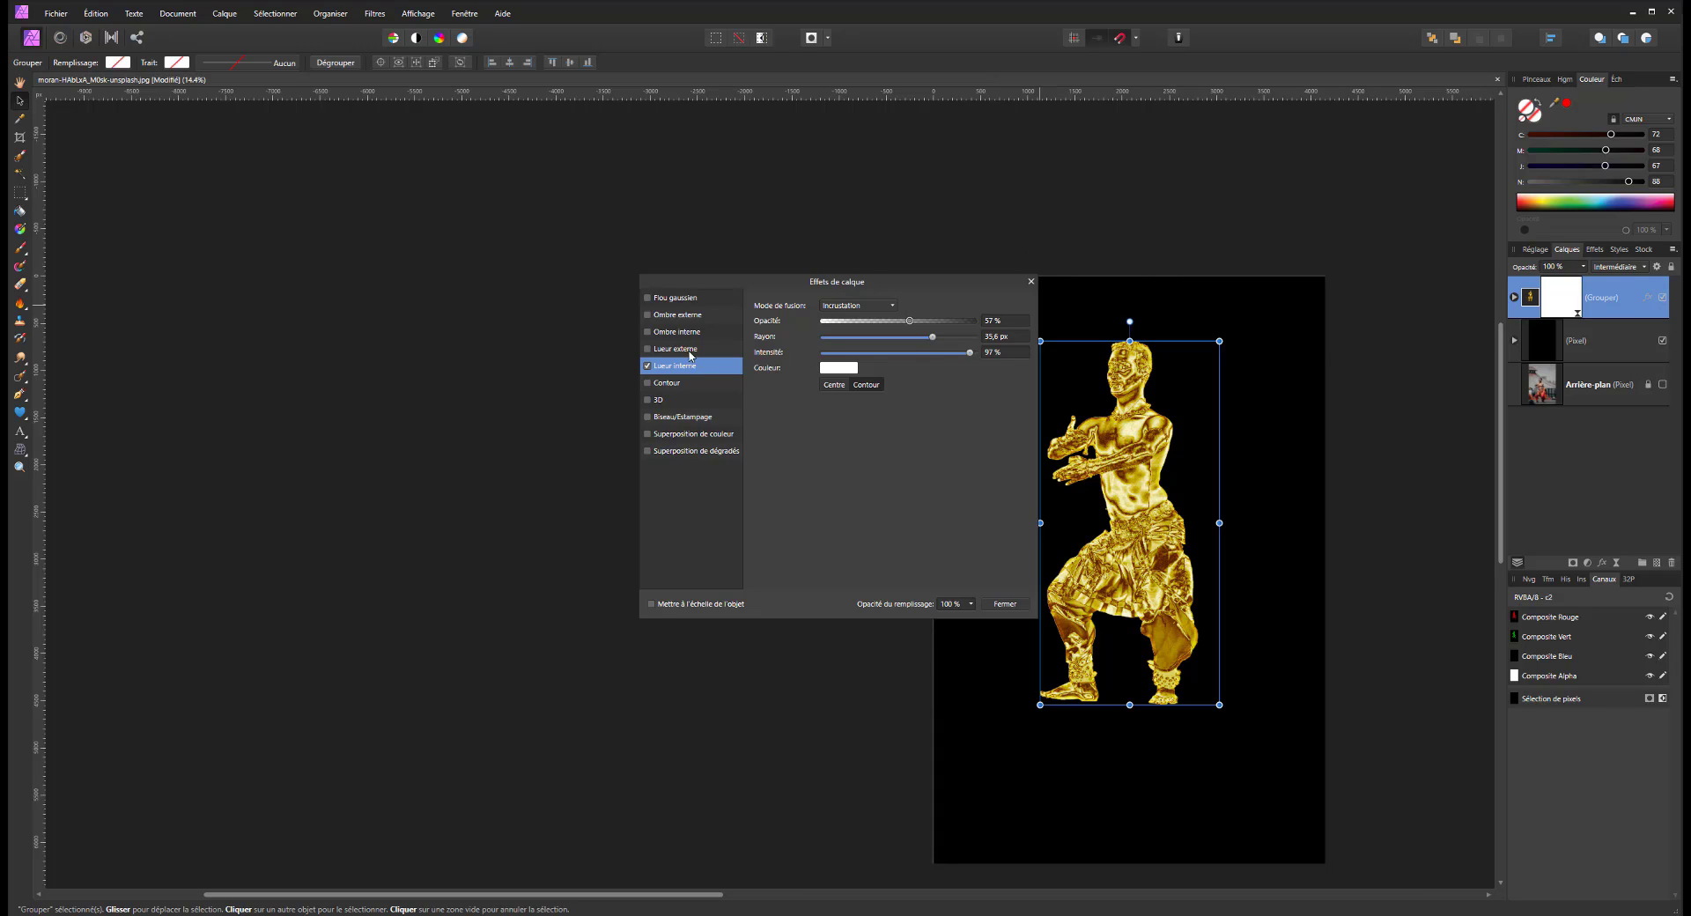
Compare the golden dancer with and without the inner glow, leave the glow on, and close the layer effects
{"action": "left_click", "coordinate": [653, 372]}
{"action": "left_click", "coordinate": [651, 372]}
{"action": "left_click", "coordinate": [651, 371]}
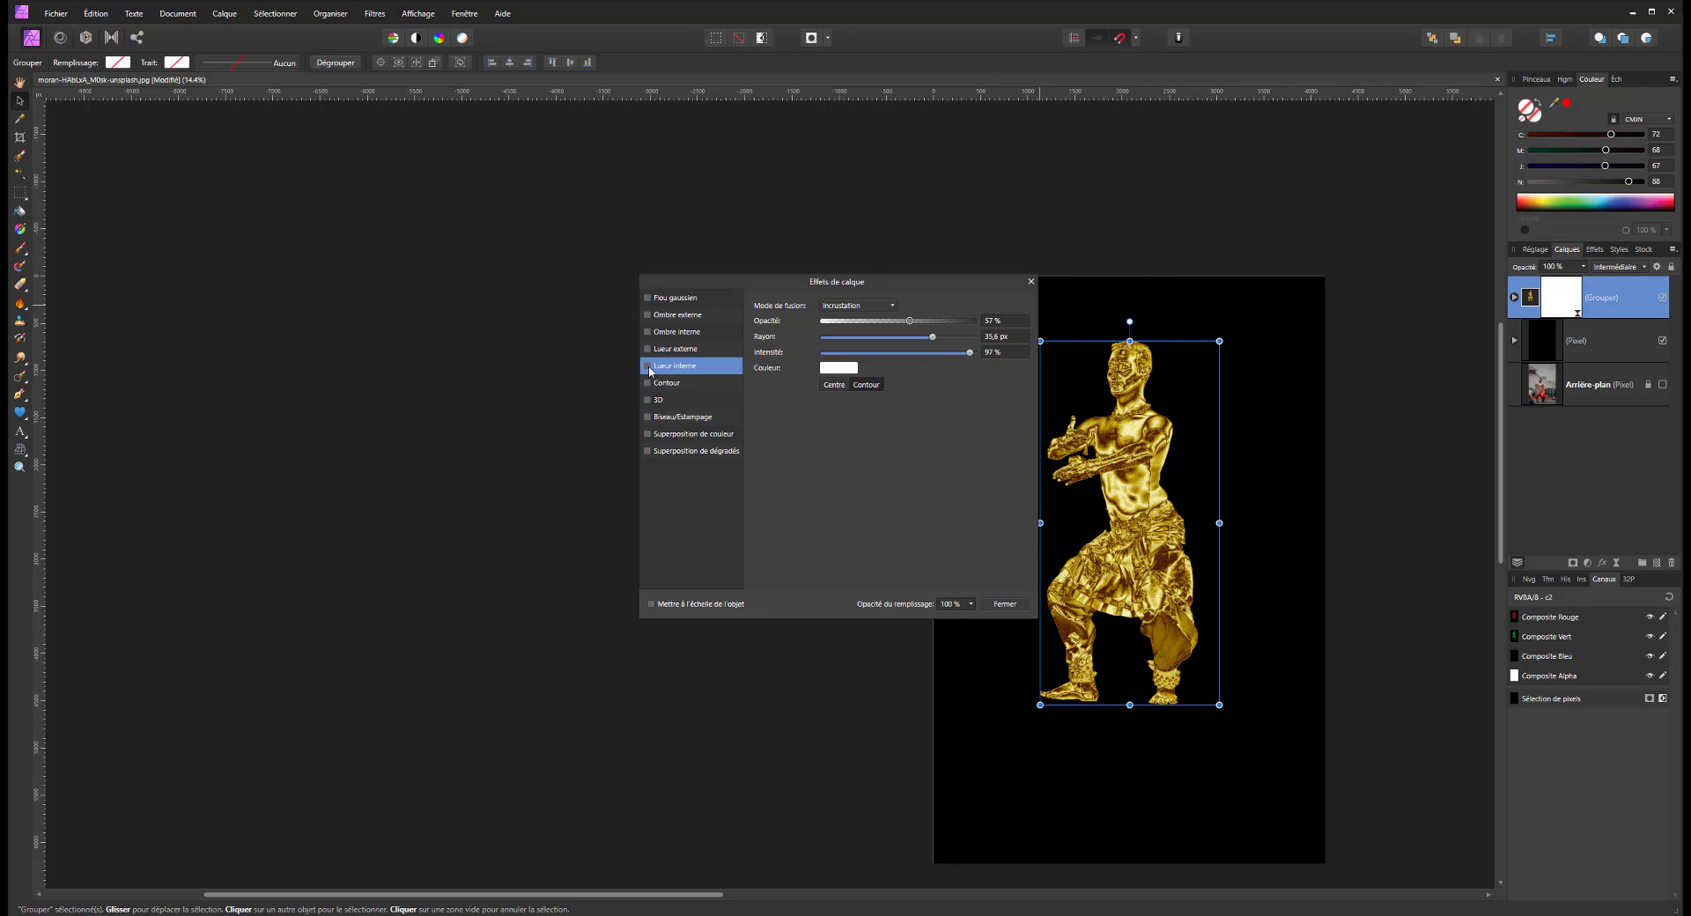
{"action": "left_click", "coordinate": [650, 370]}
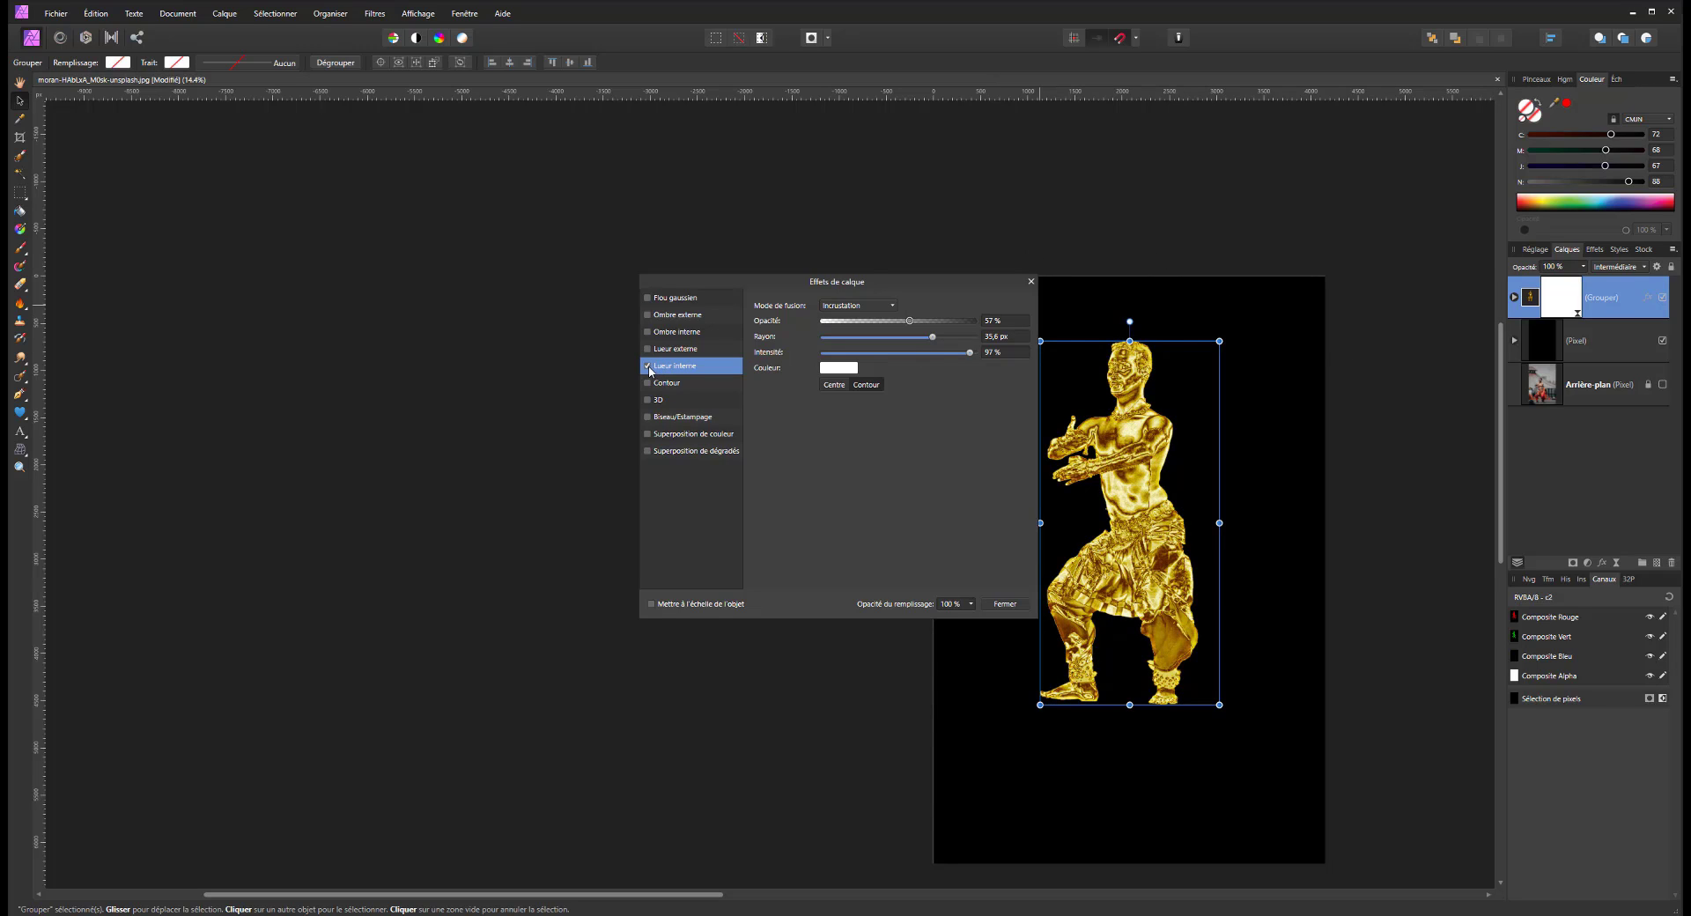
{"action": "left_click", "coordinate": [1006, 604]}
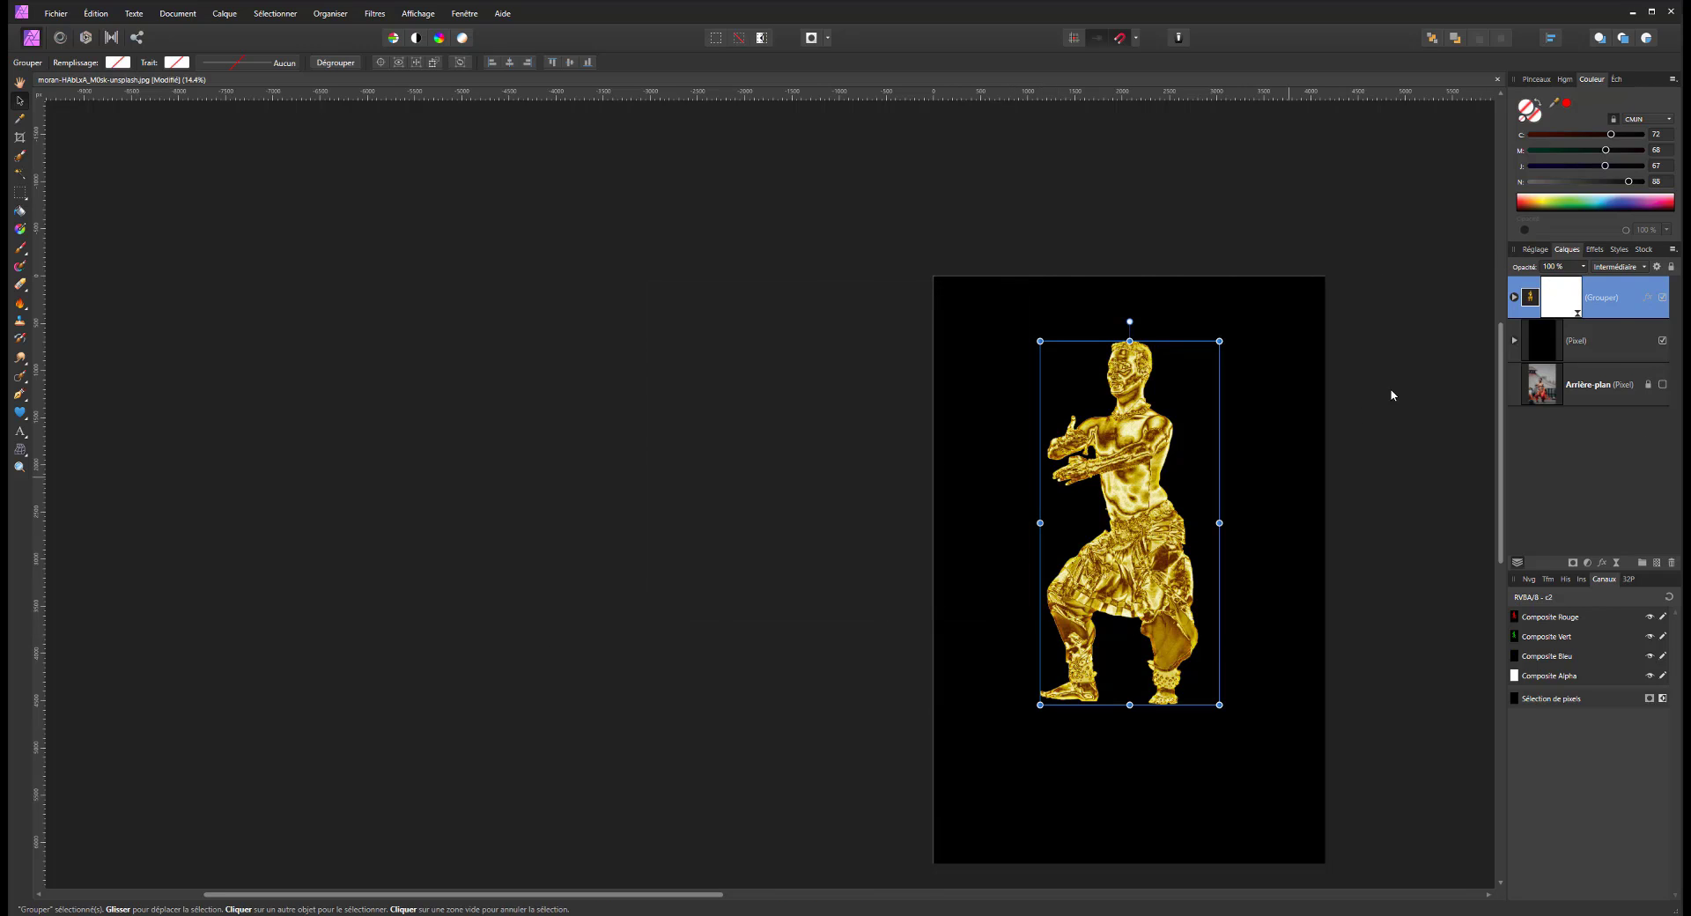
Paint soft white light spots with a 1406 px brush on a new pixel layer, over the dancer's shoulder, raised thigh and standing calf
{"action": "left_click", "coordinate": [1657, 562]}
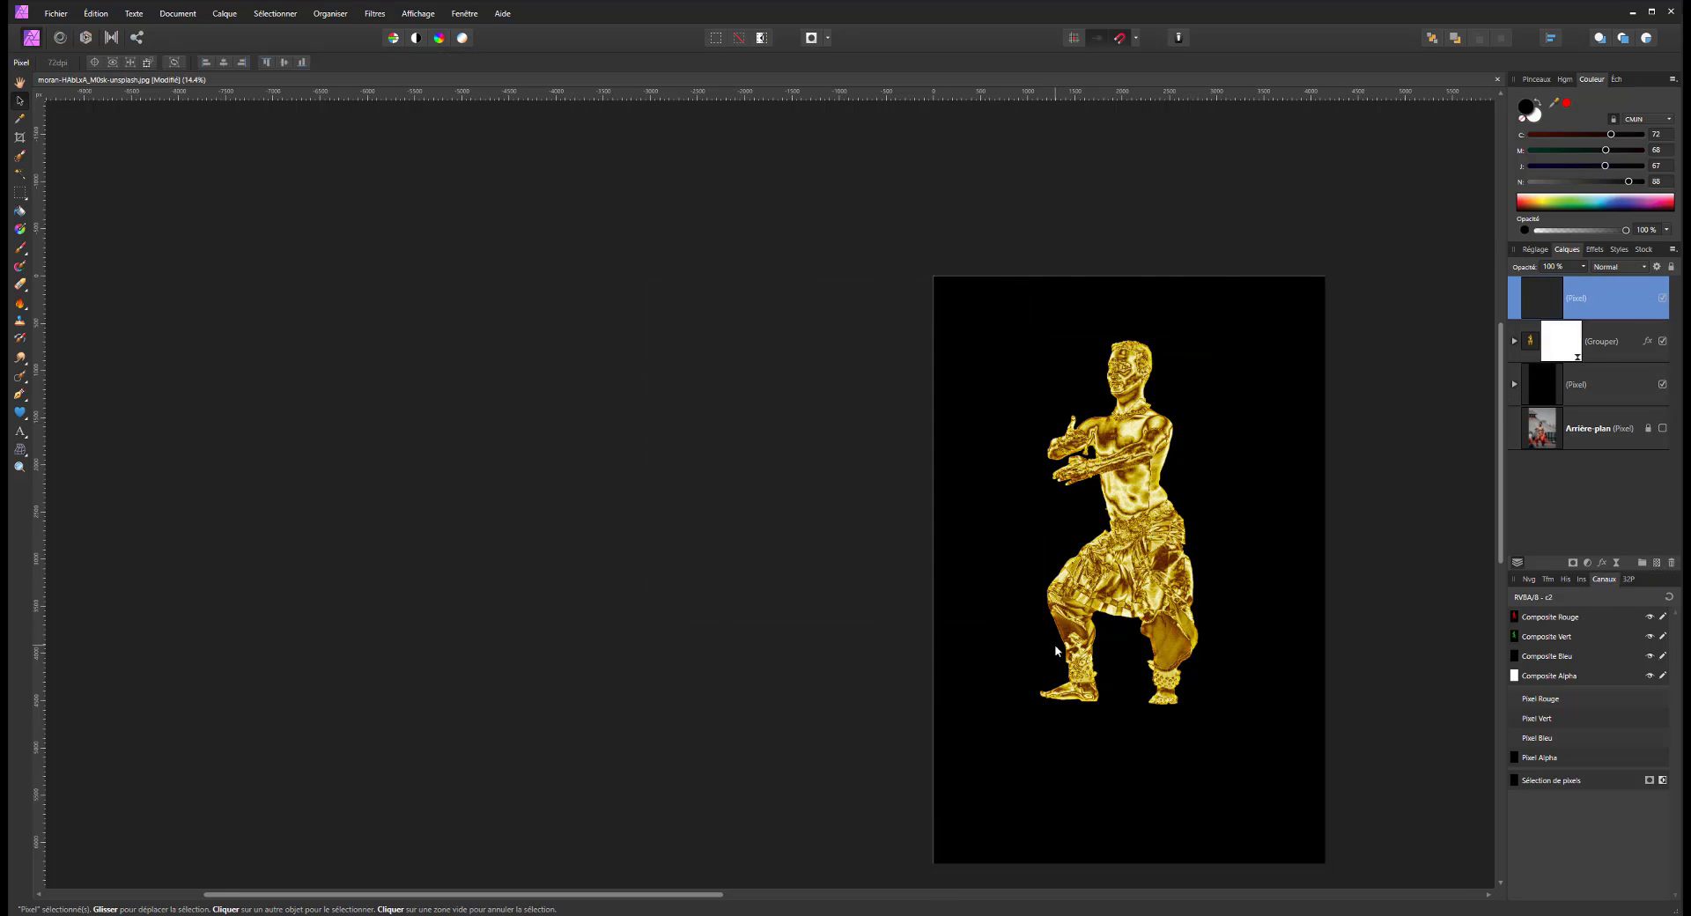
{"action": "left_click", "coordinate": [25, 249]}
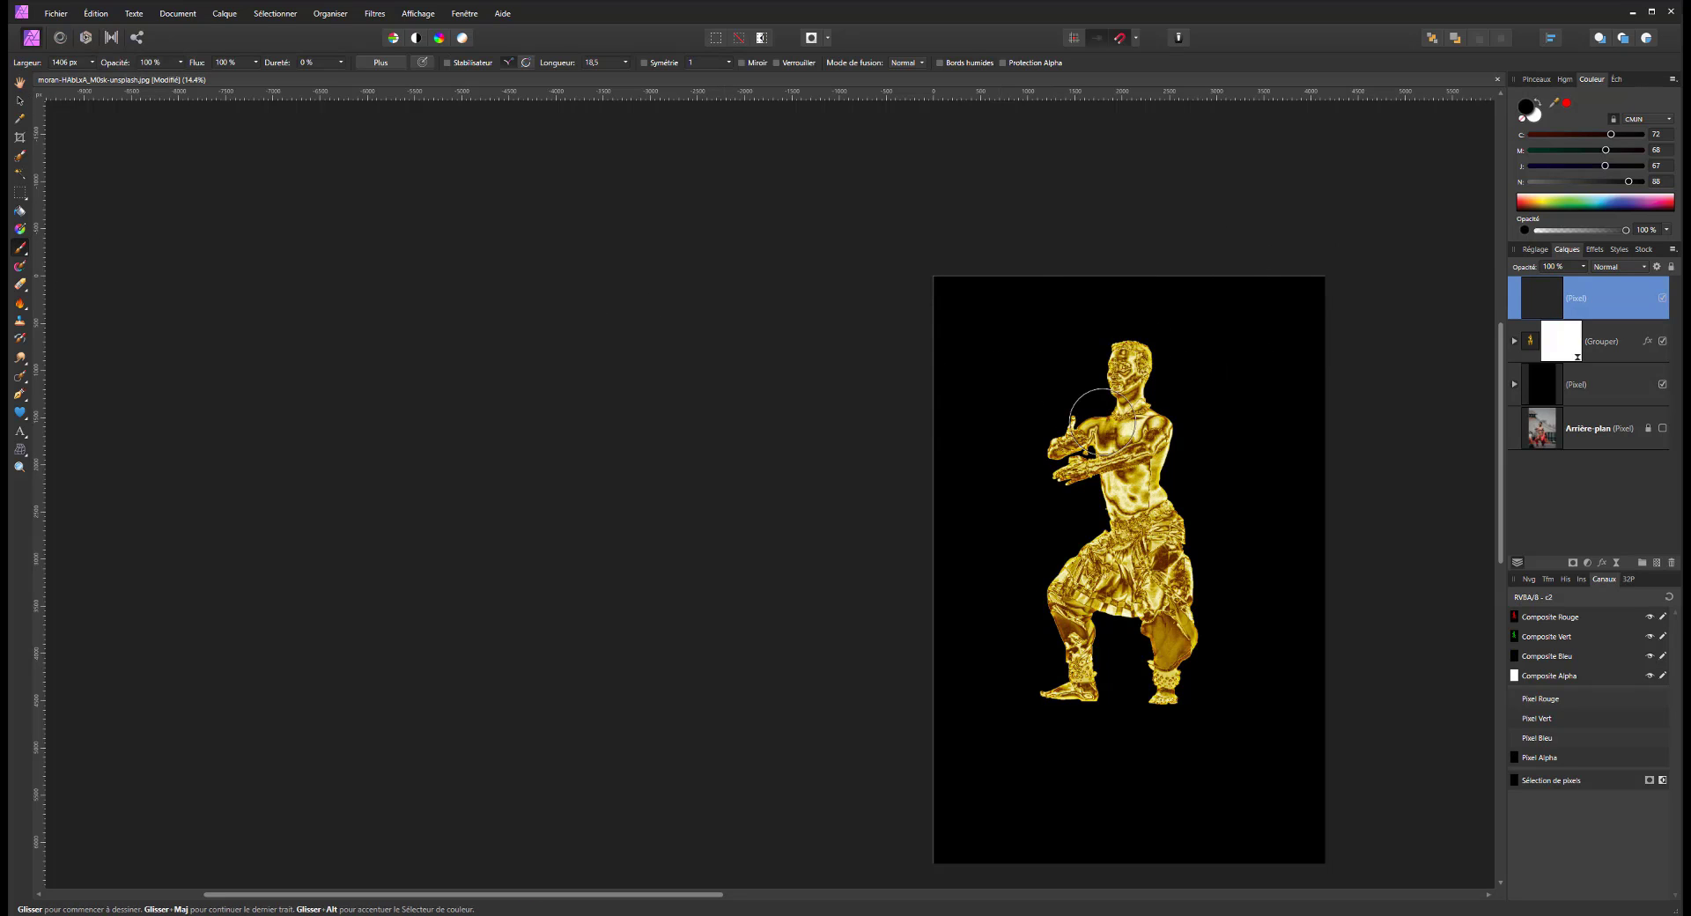
{"action": "left_click_drag", "start_coordinate": [1095, 392], "coordinate": [1129, 450]}
{"action": "key", "text": "ctrl+z"}
{"action": "left_click", "coordinate": [1537, 103]}
{"action": "mouse_move", "coordinate": [1181, 389]}
{"action": "left_mouse_down"}
{"action": "mouse_move", "coordinate": [1127, 407]}
{"action": "mouse_move", "coordinate": [1150, 431]}
{"action": "left_mouse_up"}
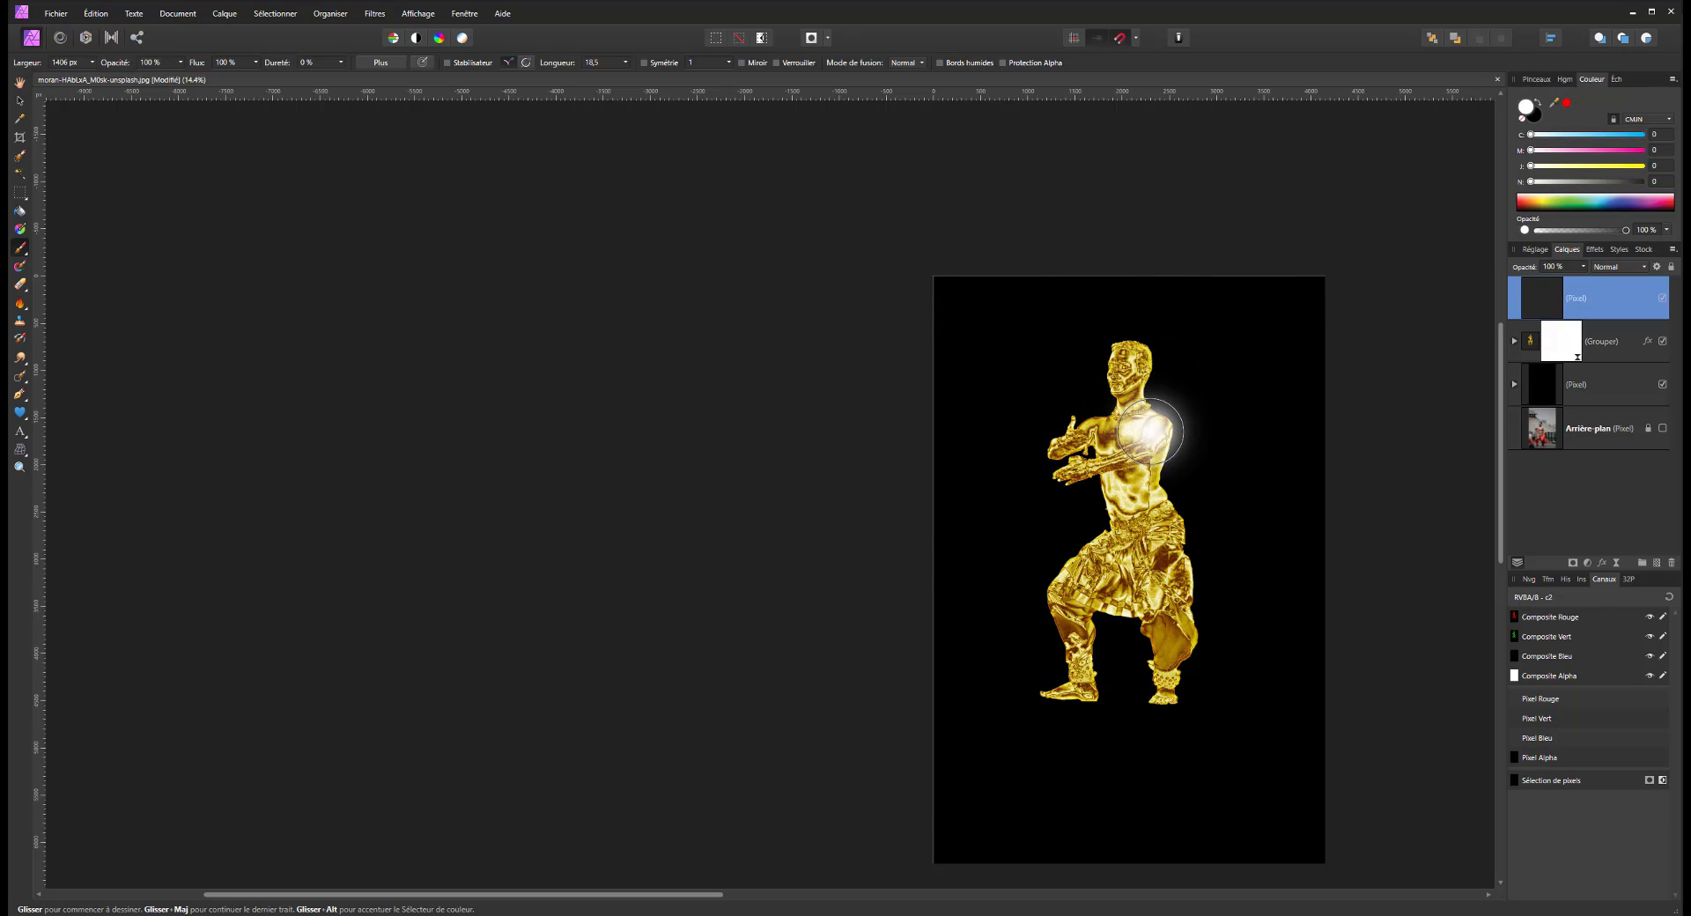
{"action": "left_click", "coordinate": [1085, 570]}
{"action": "left_click", "coordinate": [1179, 619]}
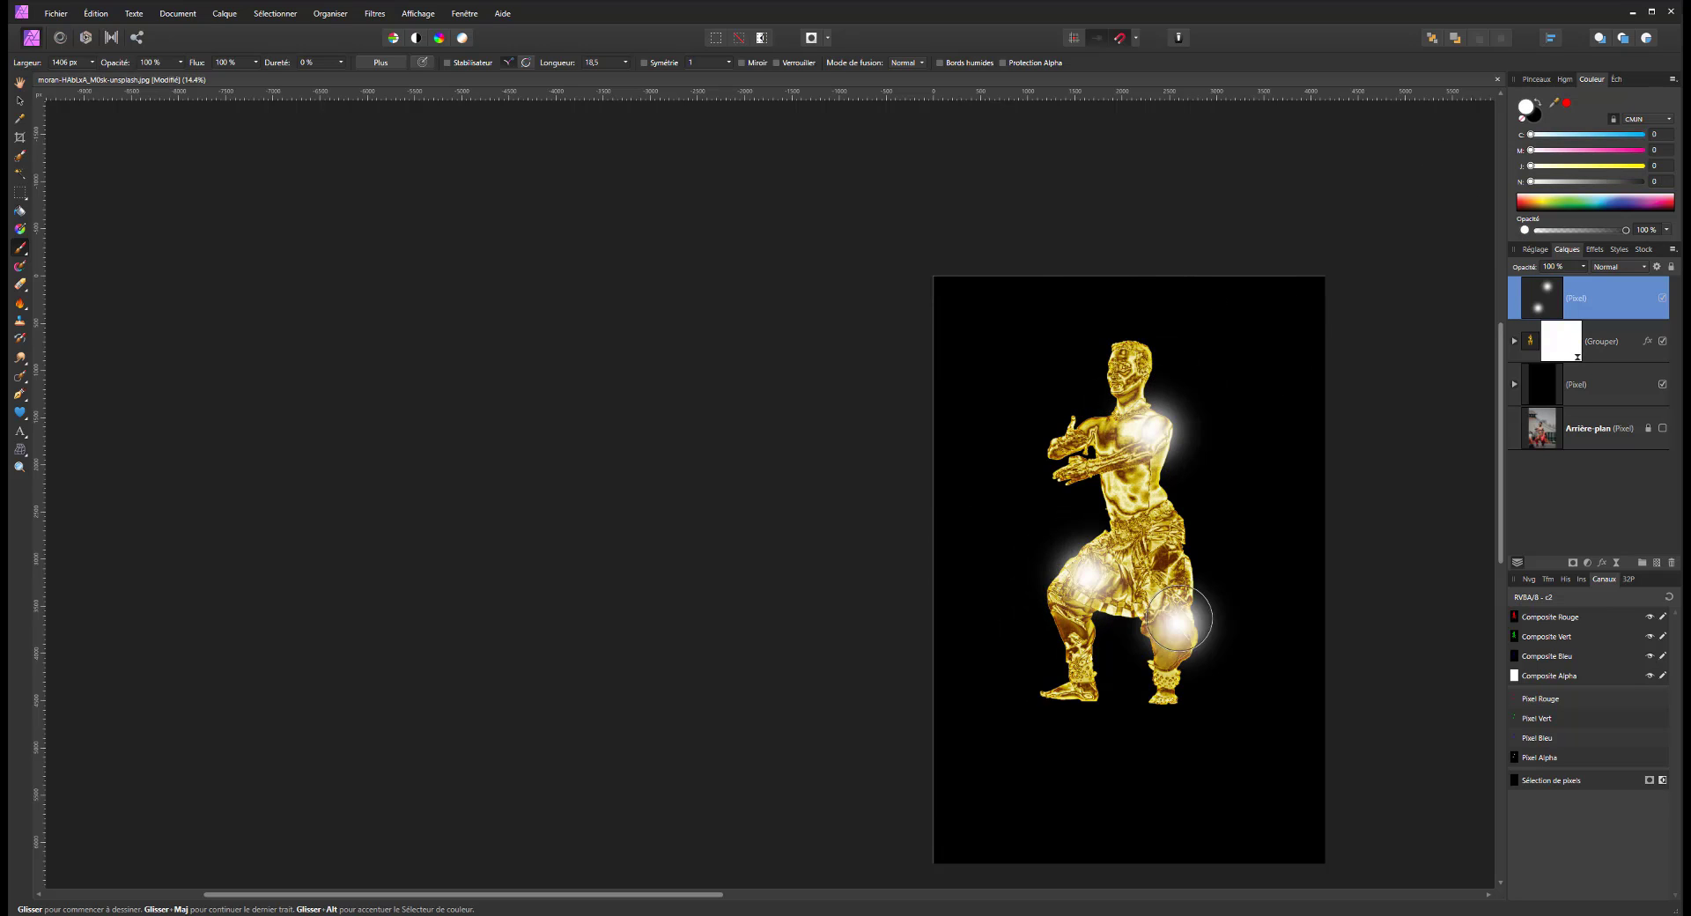
{"action": "left_click_drag", "start_coordinate": [1178, 619], "coordinate": [1172, 634]}
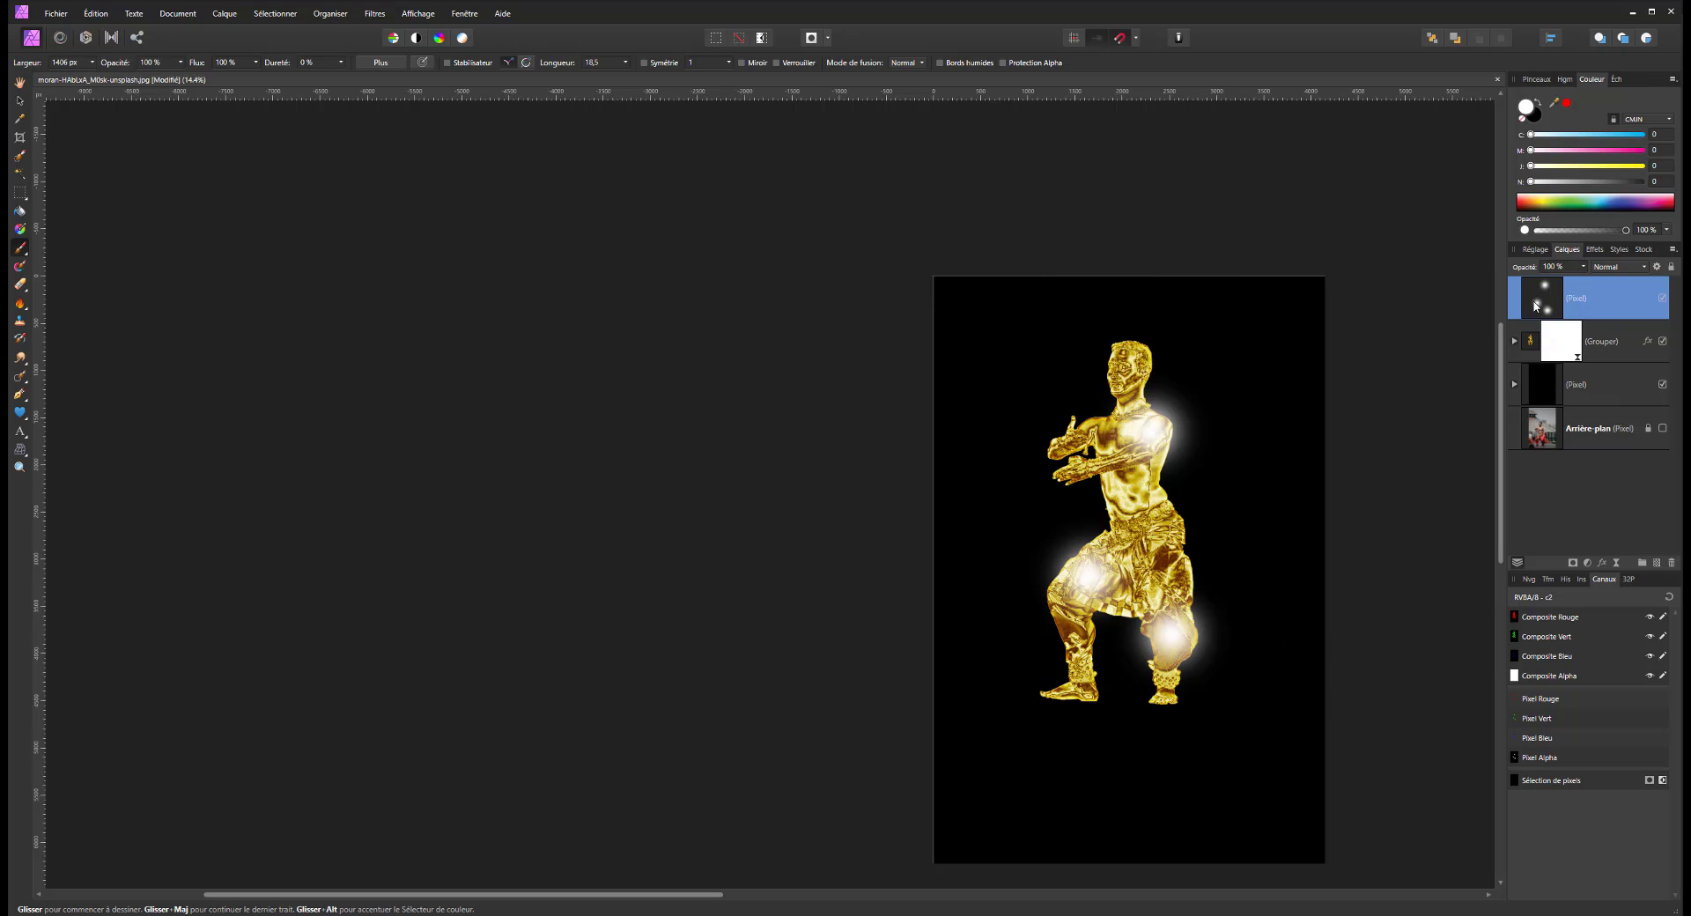
Move the light spots layer into the golden dancer group, above the curves adjustment, and set its blend mode to Incrustation
{"action": "left_click_drag", "start_coordinate": [1537, 306], "coordinate": [1585, 289]}
{"action": "left_click", "coordinate": [1515, 342]}
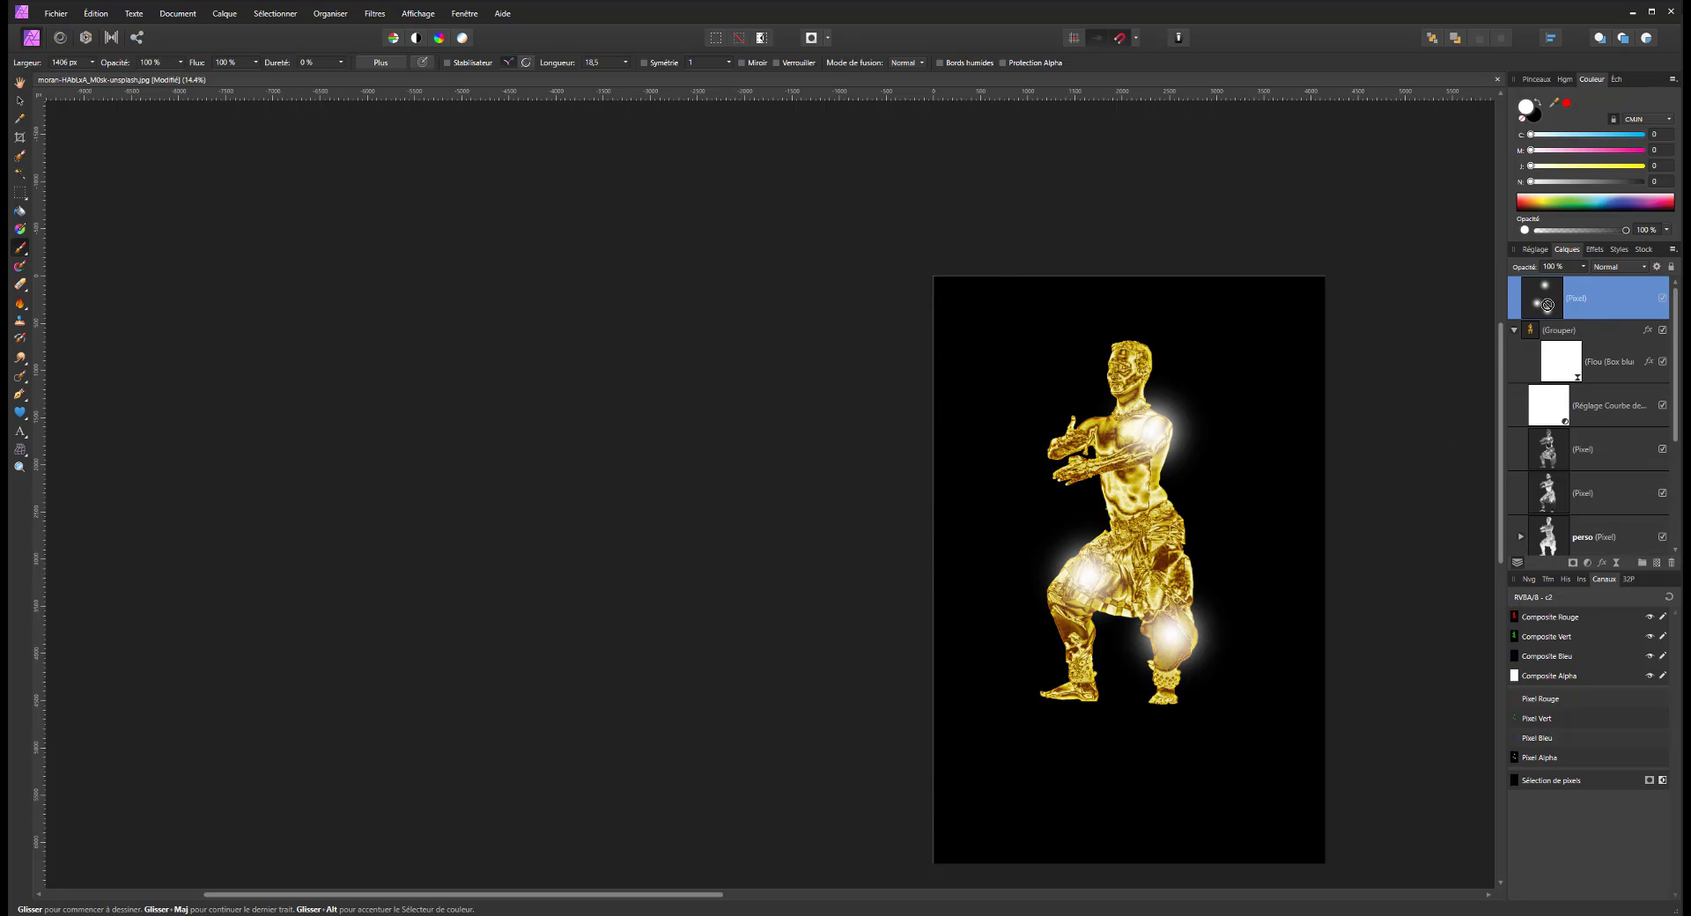
{"action": "mouse_move", "coordinate": [1556, 406]}
{"action": "left_mouse_down"}
{"action": "mouse_move", "coordinate": [1557, 434]}
{"action": "mouse_move", "coordinate": [1558, 391]}
{"action": "left_mouse_up"}
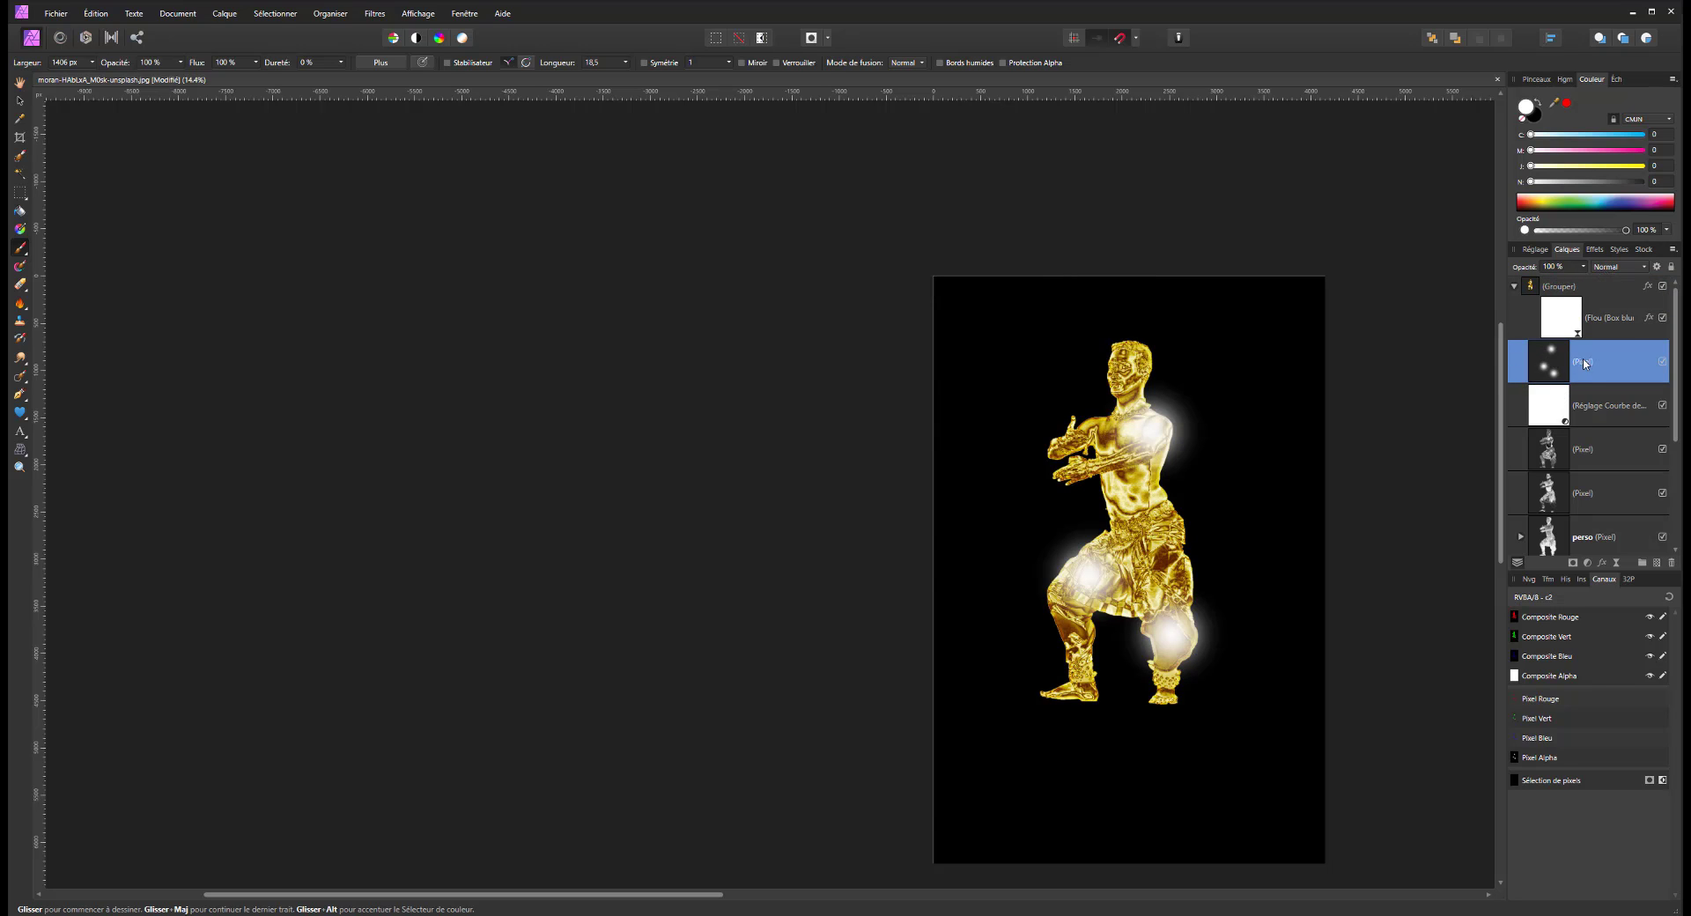
{"action": "left_click", "coordinate": [1608, 267]}
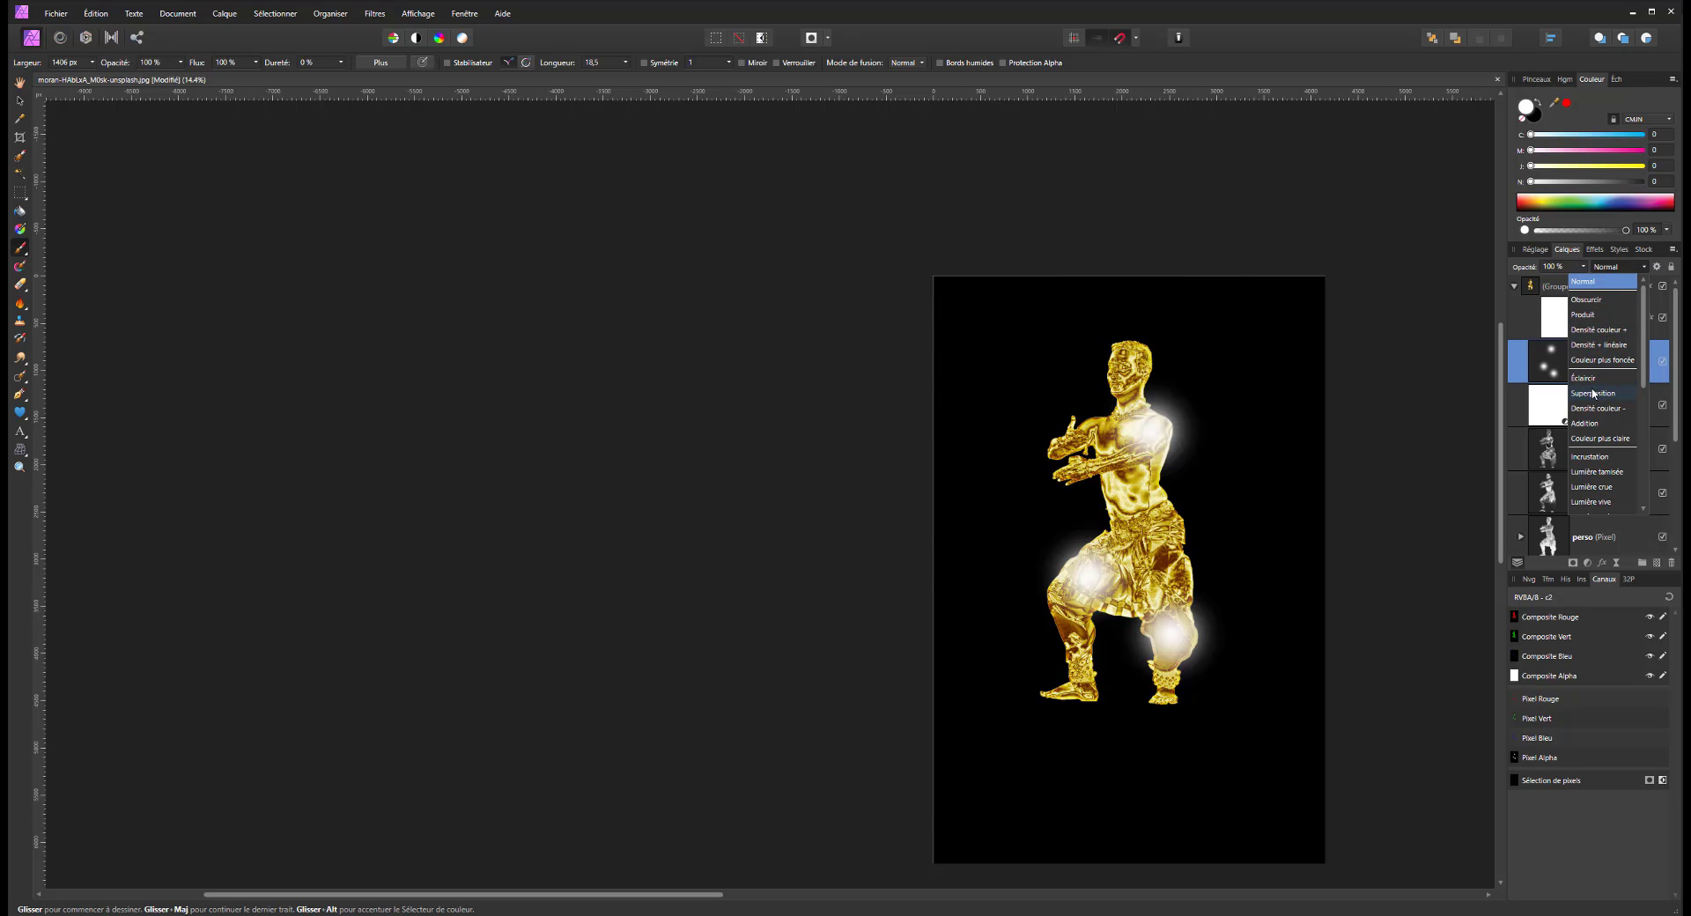
{"action": "left_click", "coordinate": [1589, 456]}
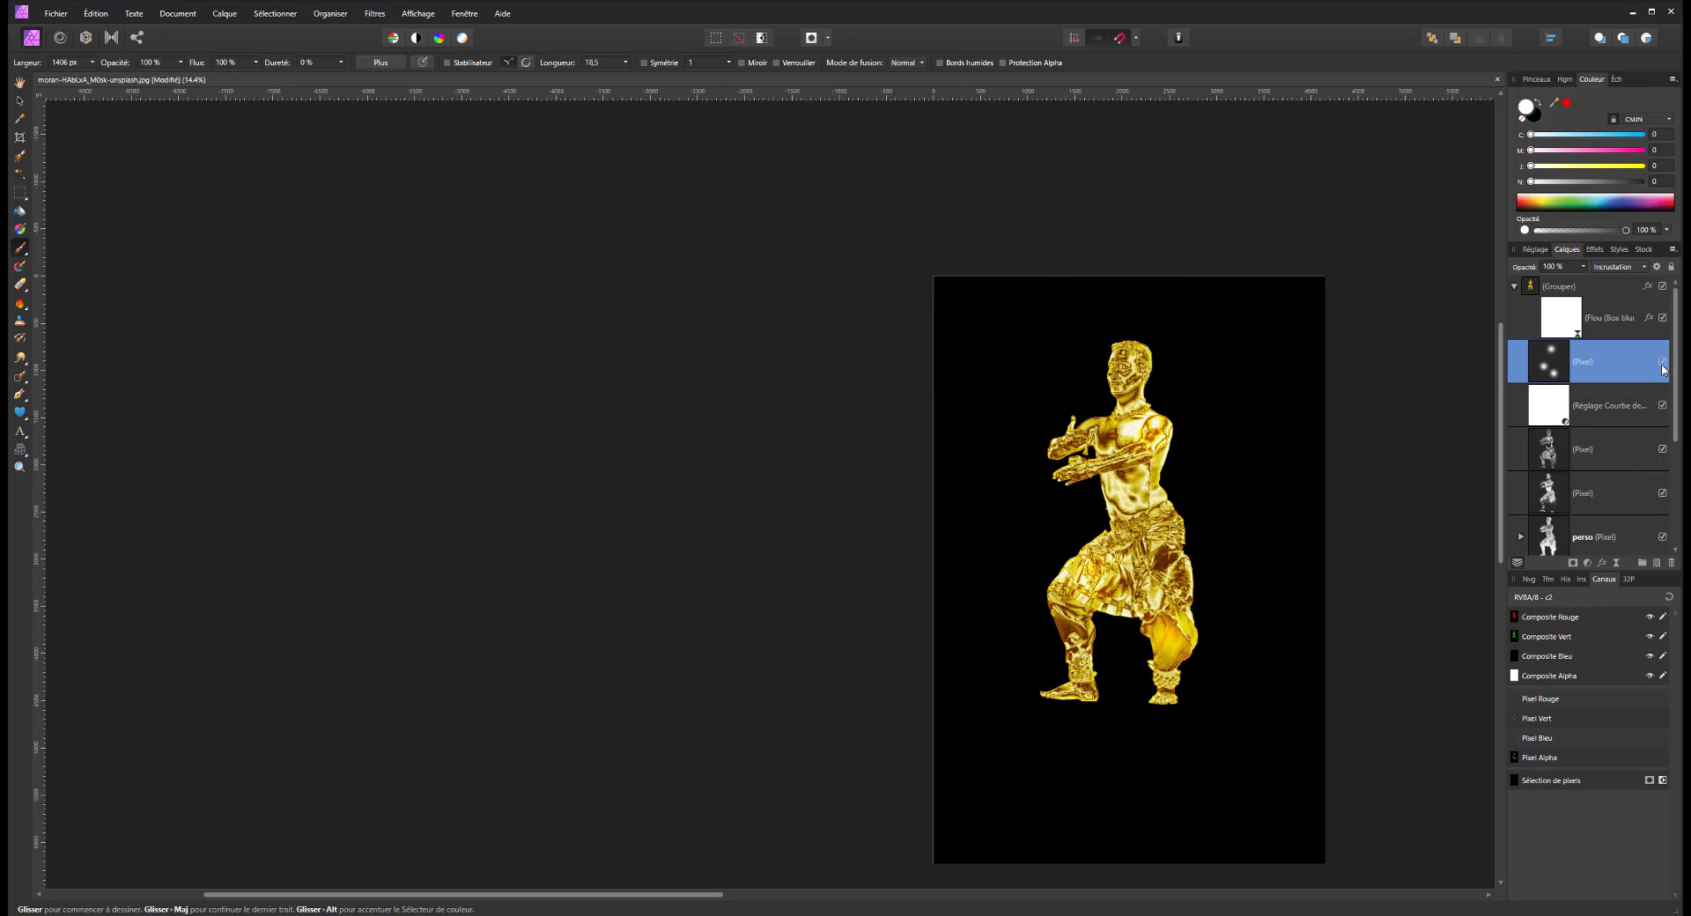
Examine the highlights on the golden dancer up close, and collapse the group
{"action": "scroll", "coordinate": [1207, 520], "scroll_direction": "up", "scroll_amount": 3}
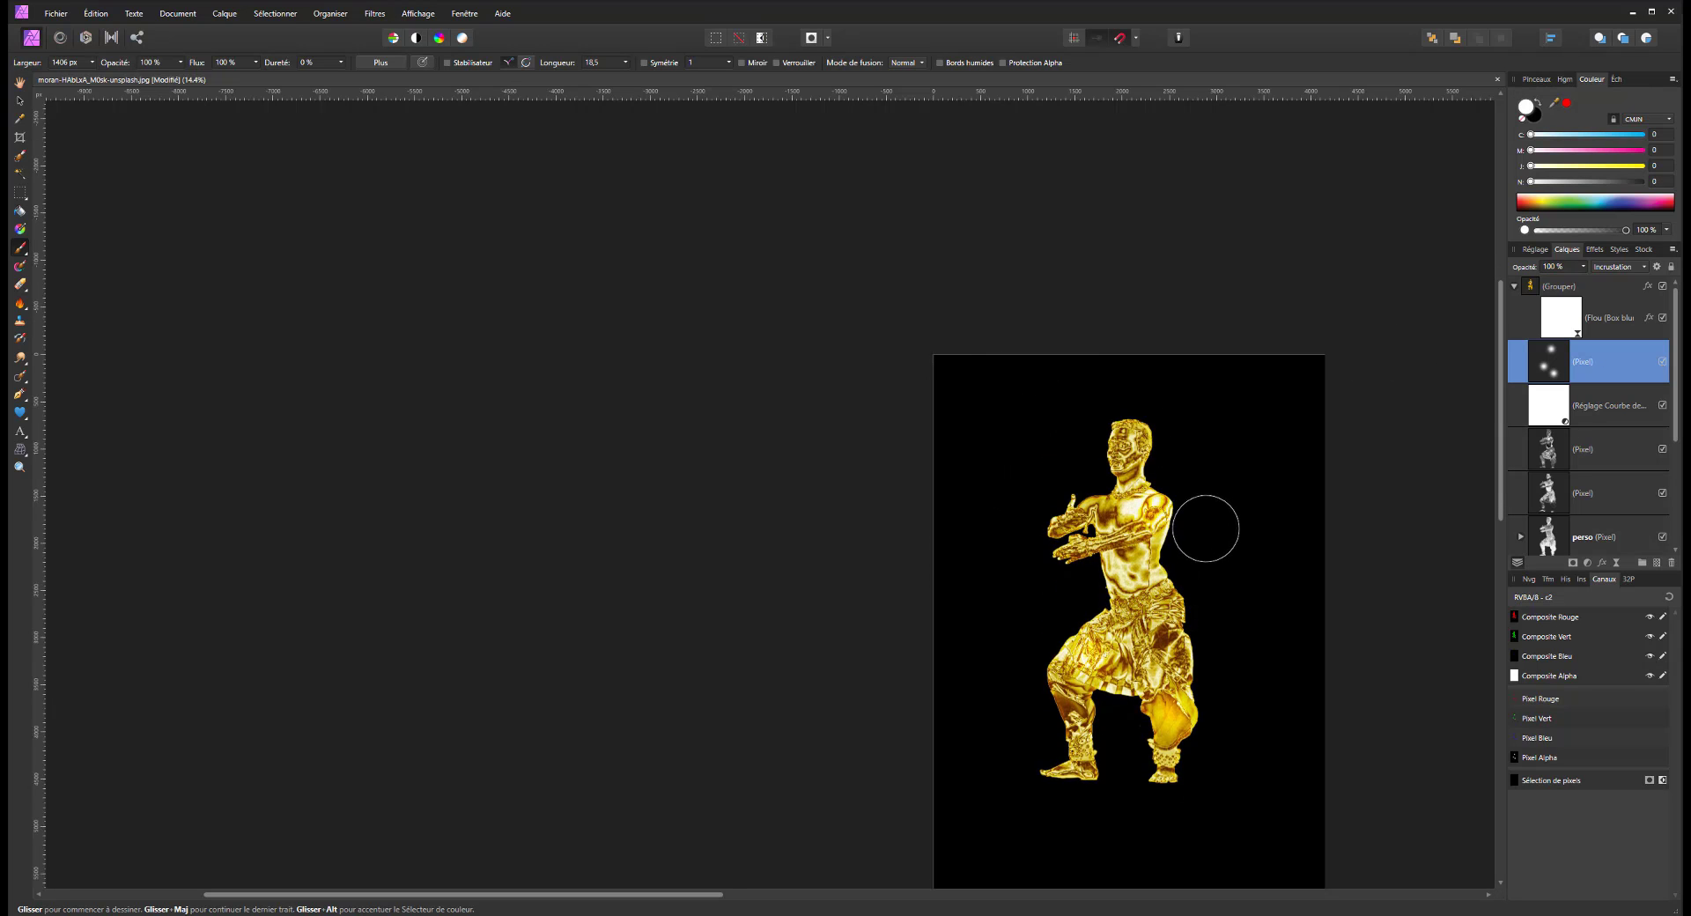
{"action": "left_click_drag", "start_coordinate": [1190, 533], "coordinate": [1193, 377]}
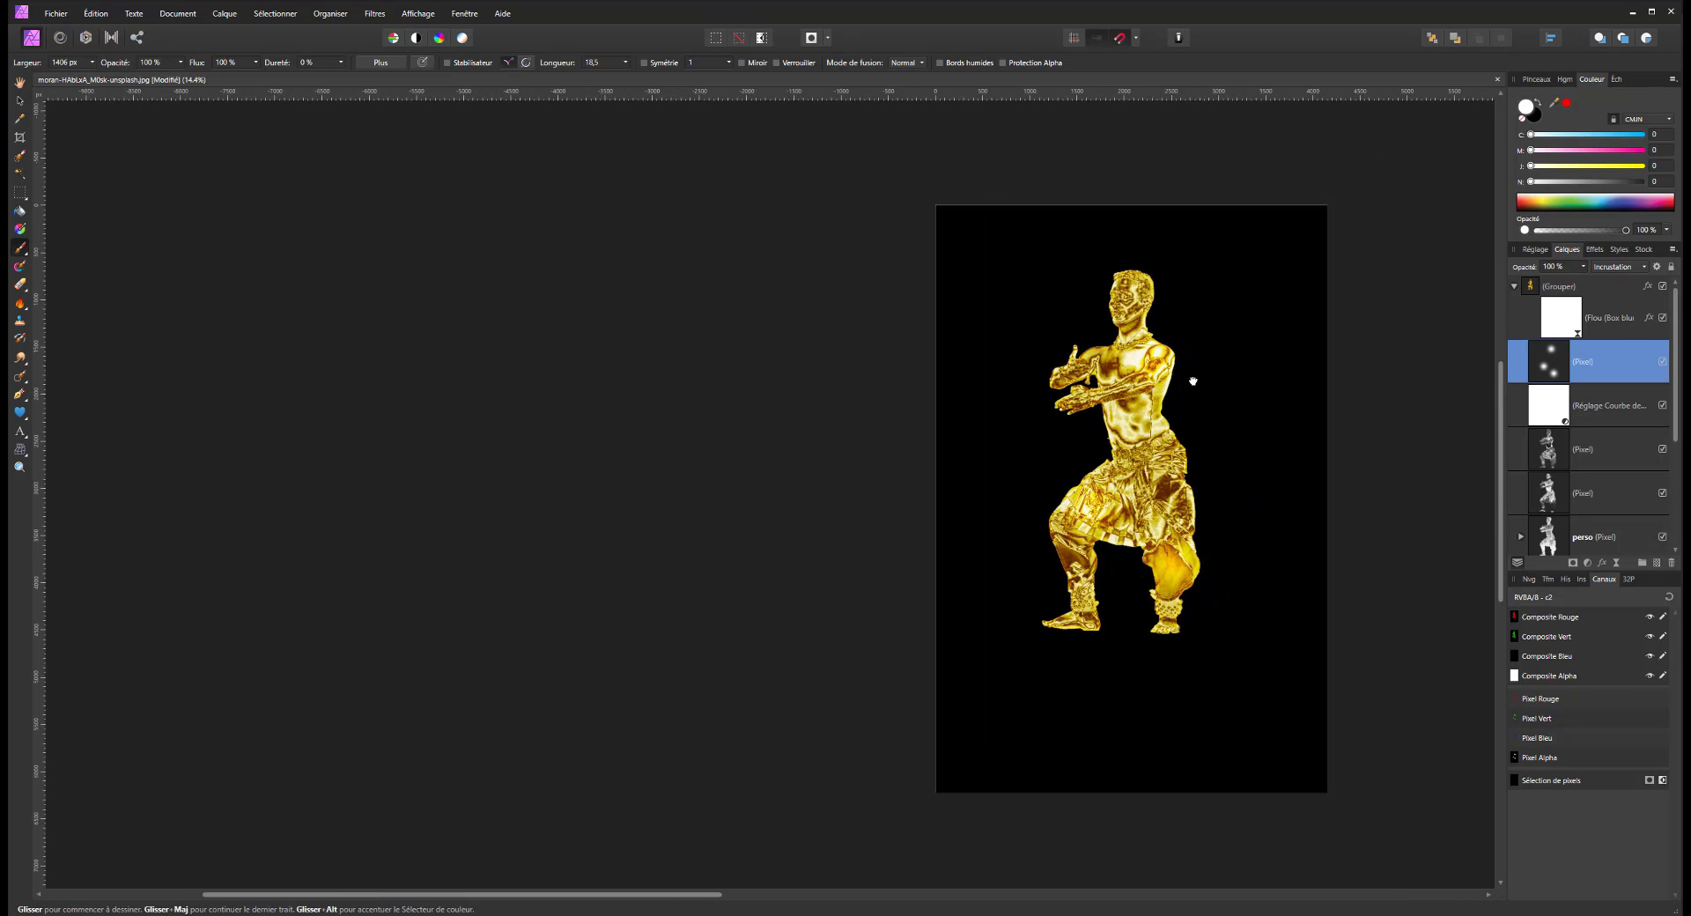
{"action": "key", "text": "ctrl+plus"}
{"action": "key", "text": "ctrl+plus"}
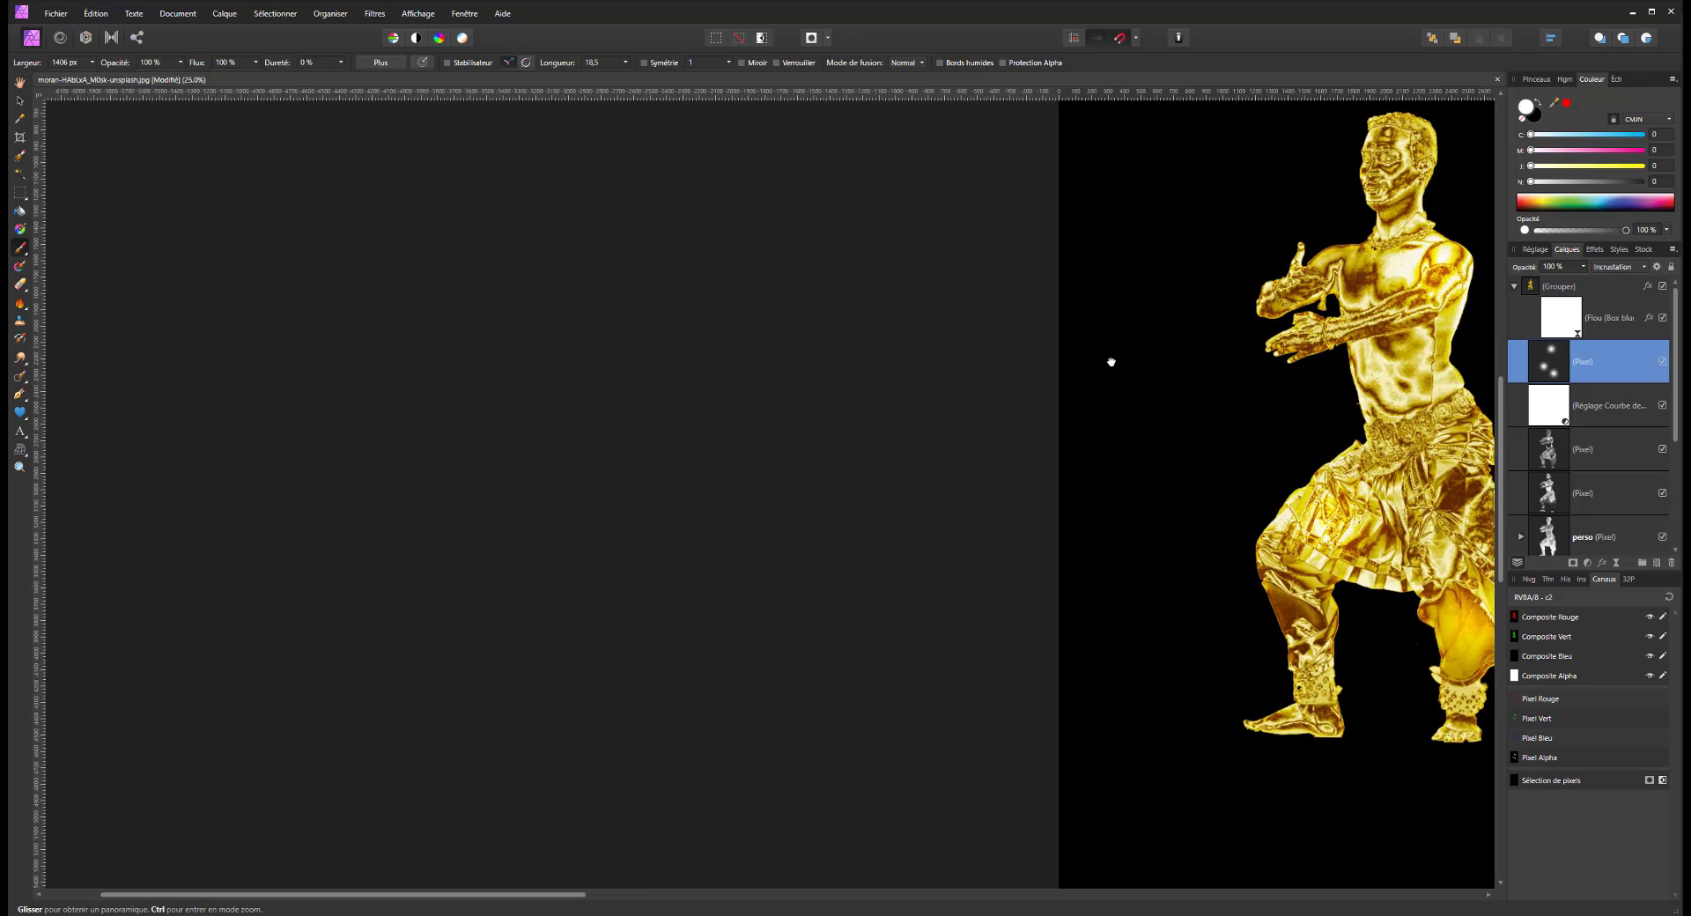
{"action": "left_click_drag", "start_coordinate": [1110, 362], "coordinate": [875, 426]}
{"action": "key", "text": "ctrl+minus"}
{"action": "key", "text": "ctrl+minus"}
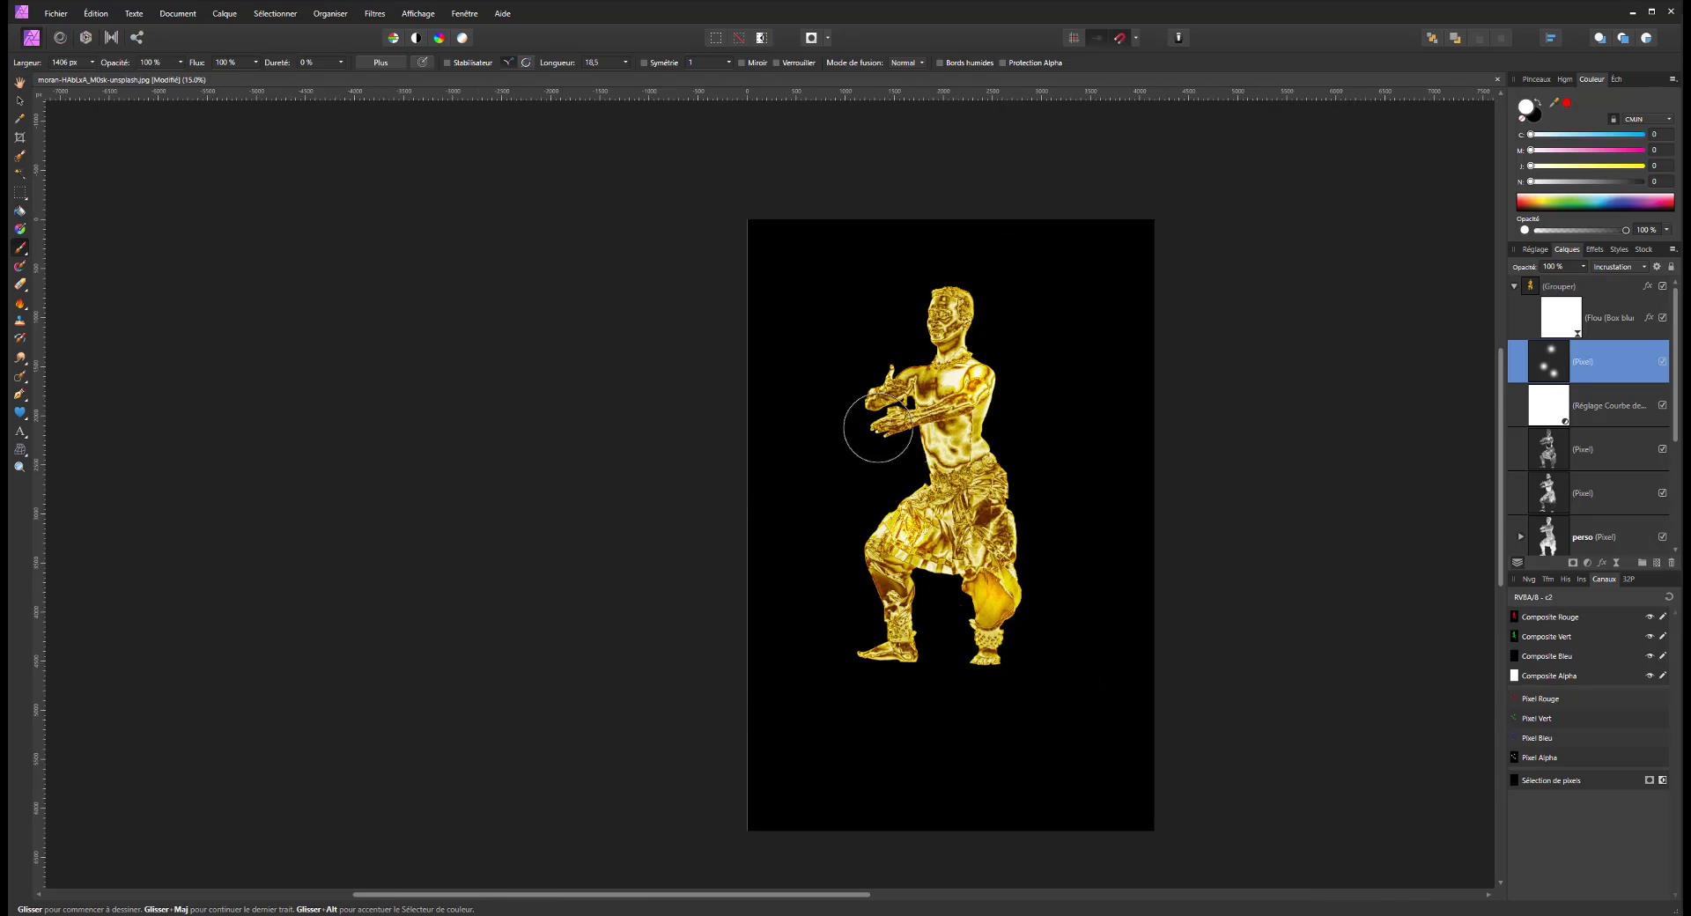
{"action": "left_click", "coordinate": [1514, 287]}
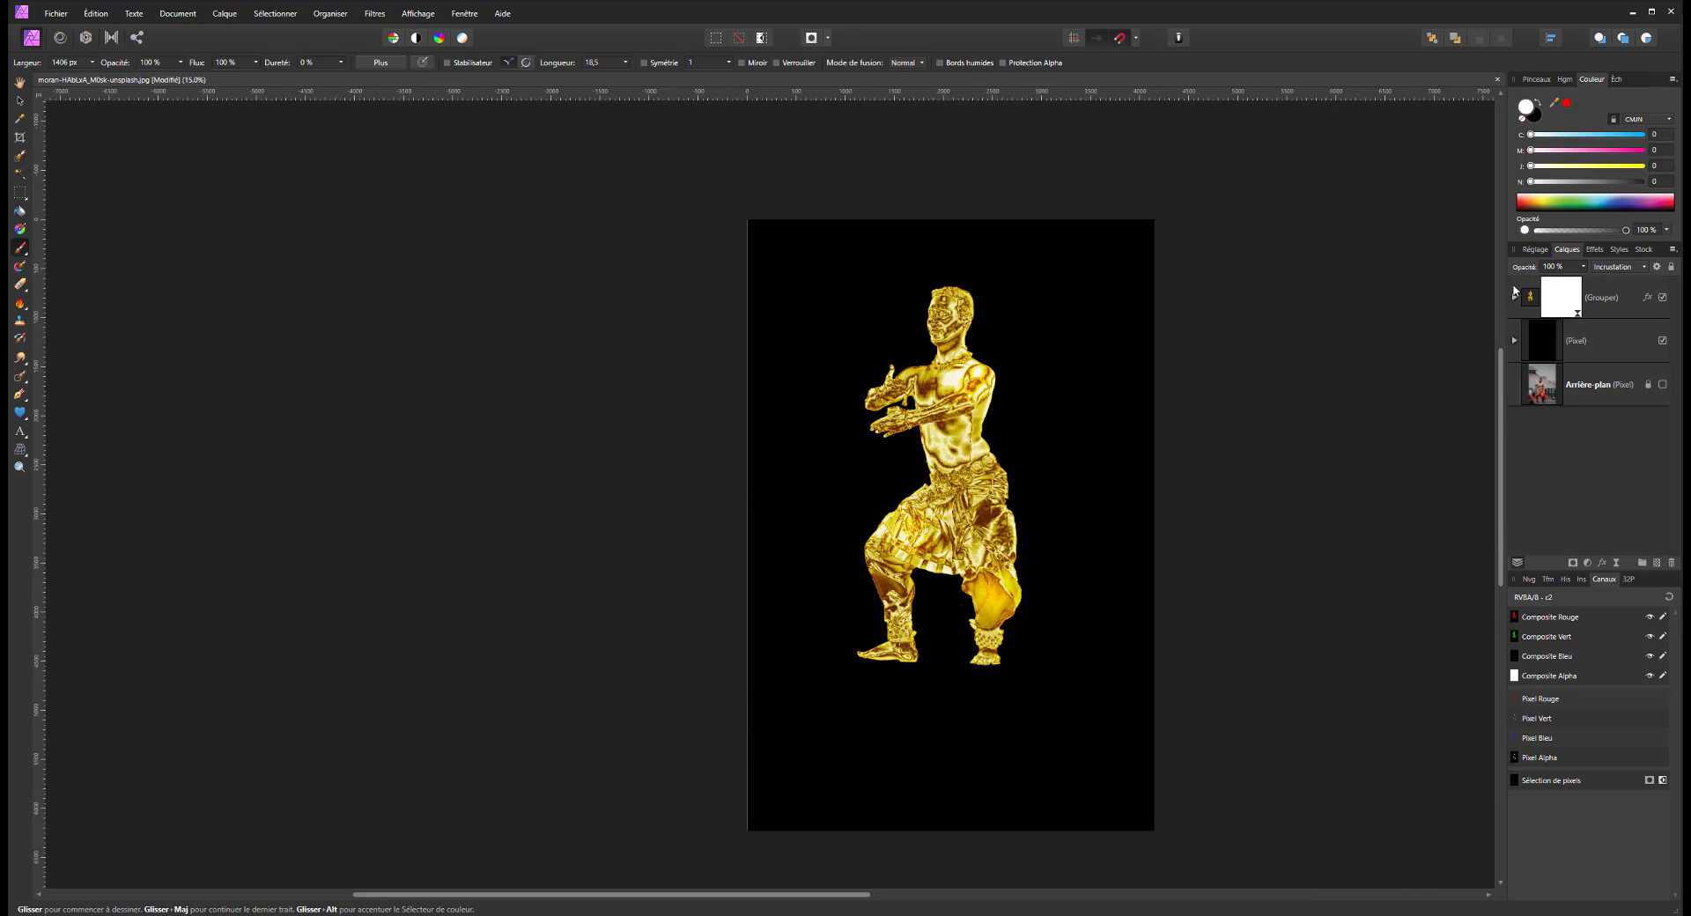
Duplicate the golden dancer group
{"action": "left_click", "coordinate": [1589, 340]}
{"action": "left_click", "coordinate": [1578, 301]}
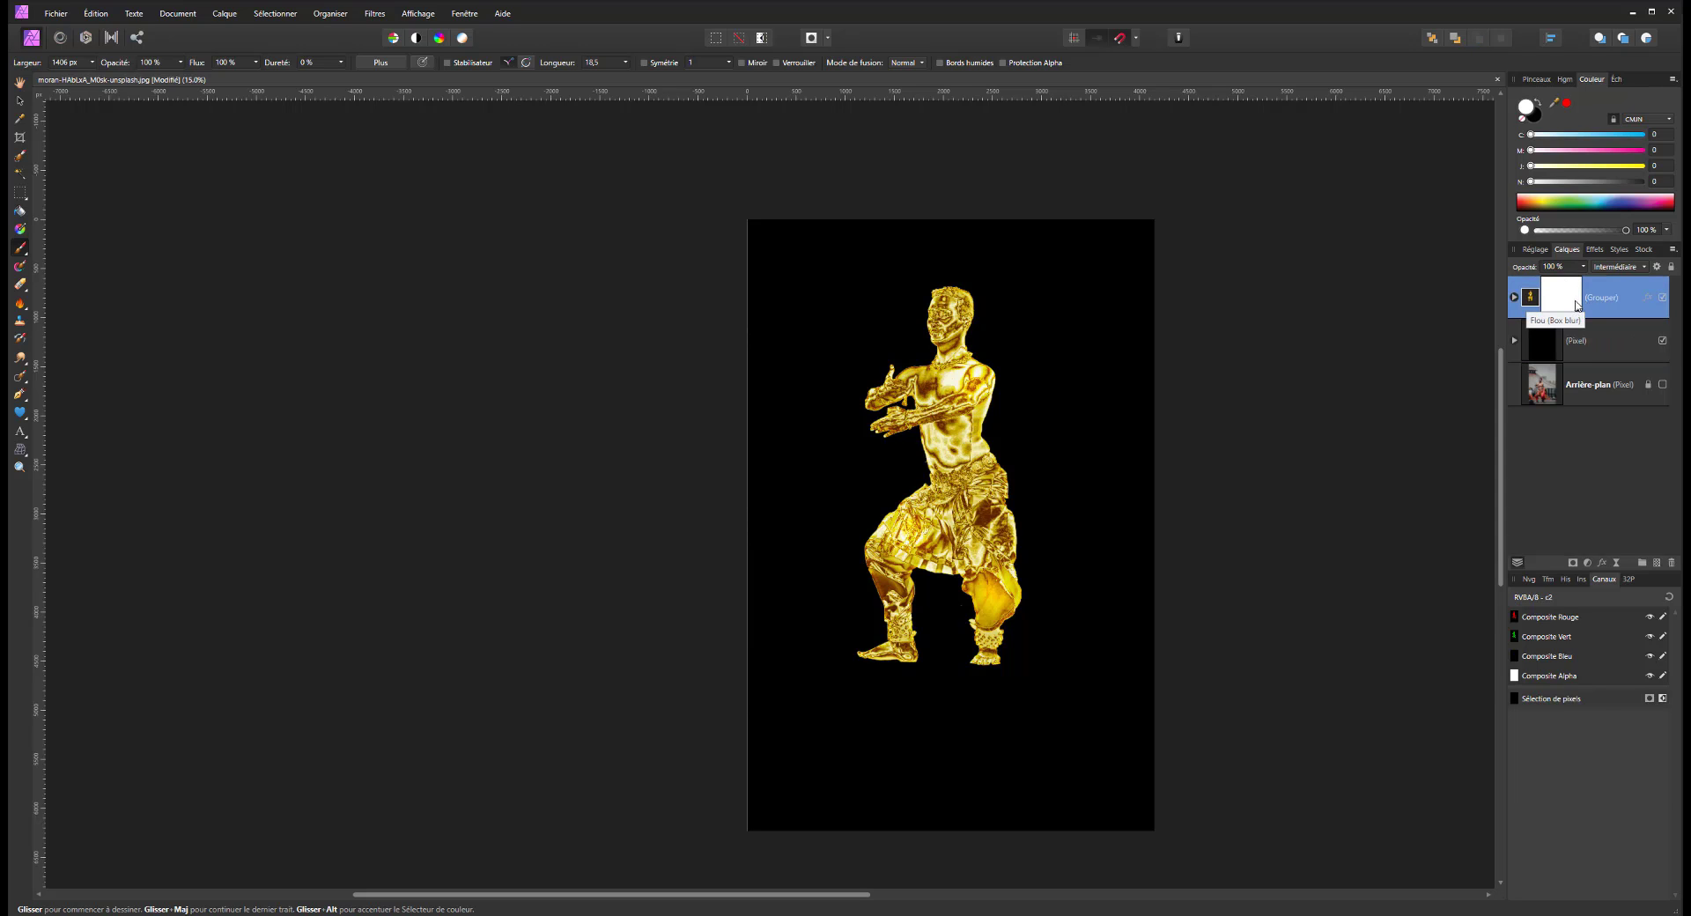
{"action": "key", "text": "ctrl+j"}
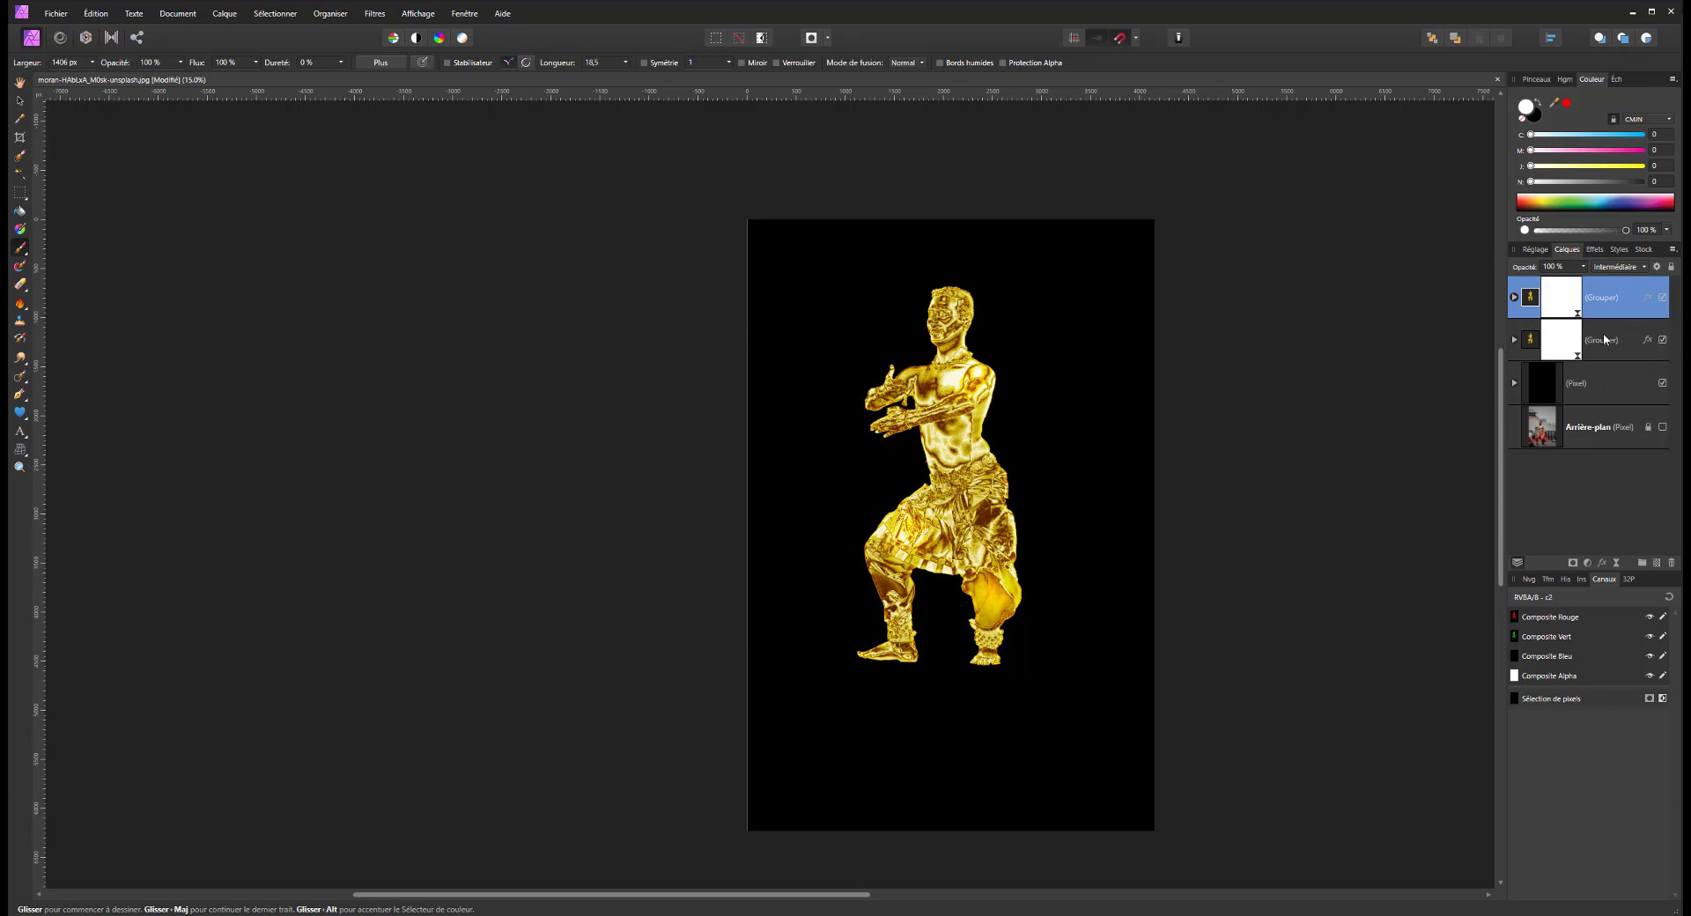
Rotate the lower copy of the dancer group upside down and move it below the original dancer's feet
{"action": "left_click", "coordinate": [1605, 340]}
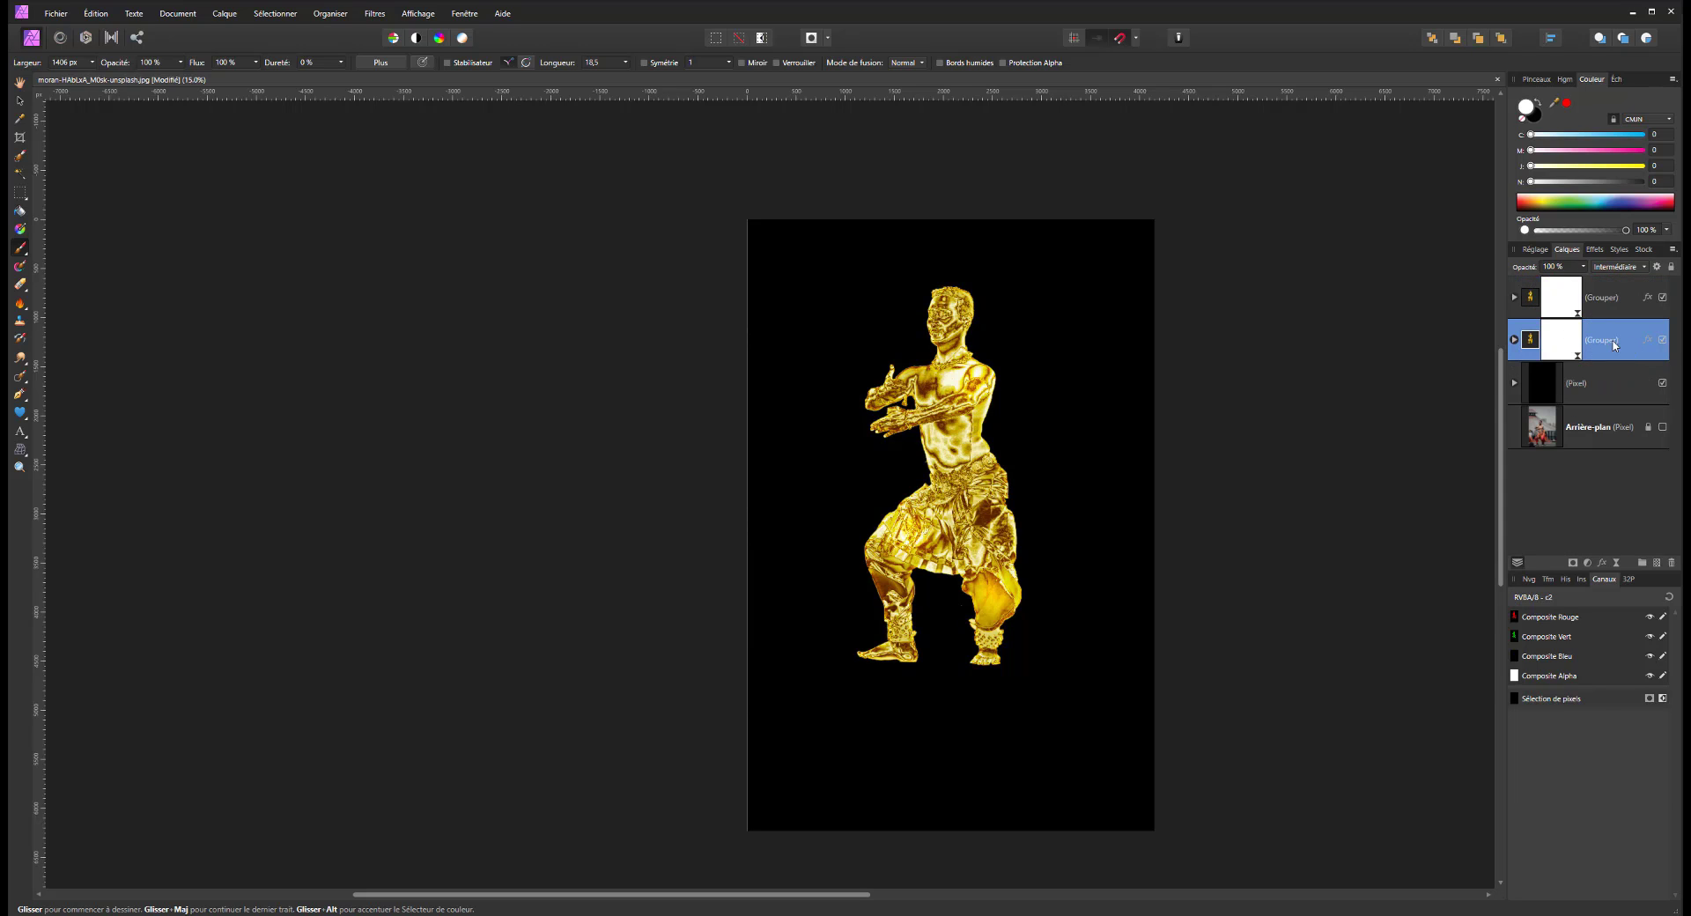
{"action": "left_click", "coordinate": [24, 102]}
{"action": "left_click_drag", "start_coordinate": [949, 268], "coordinate": [955, 624]}
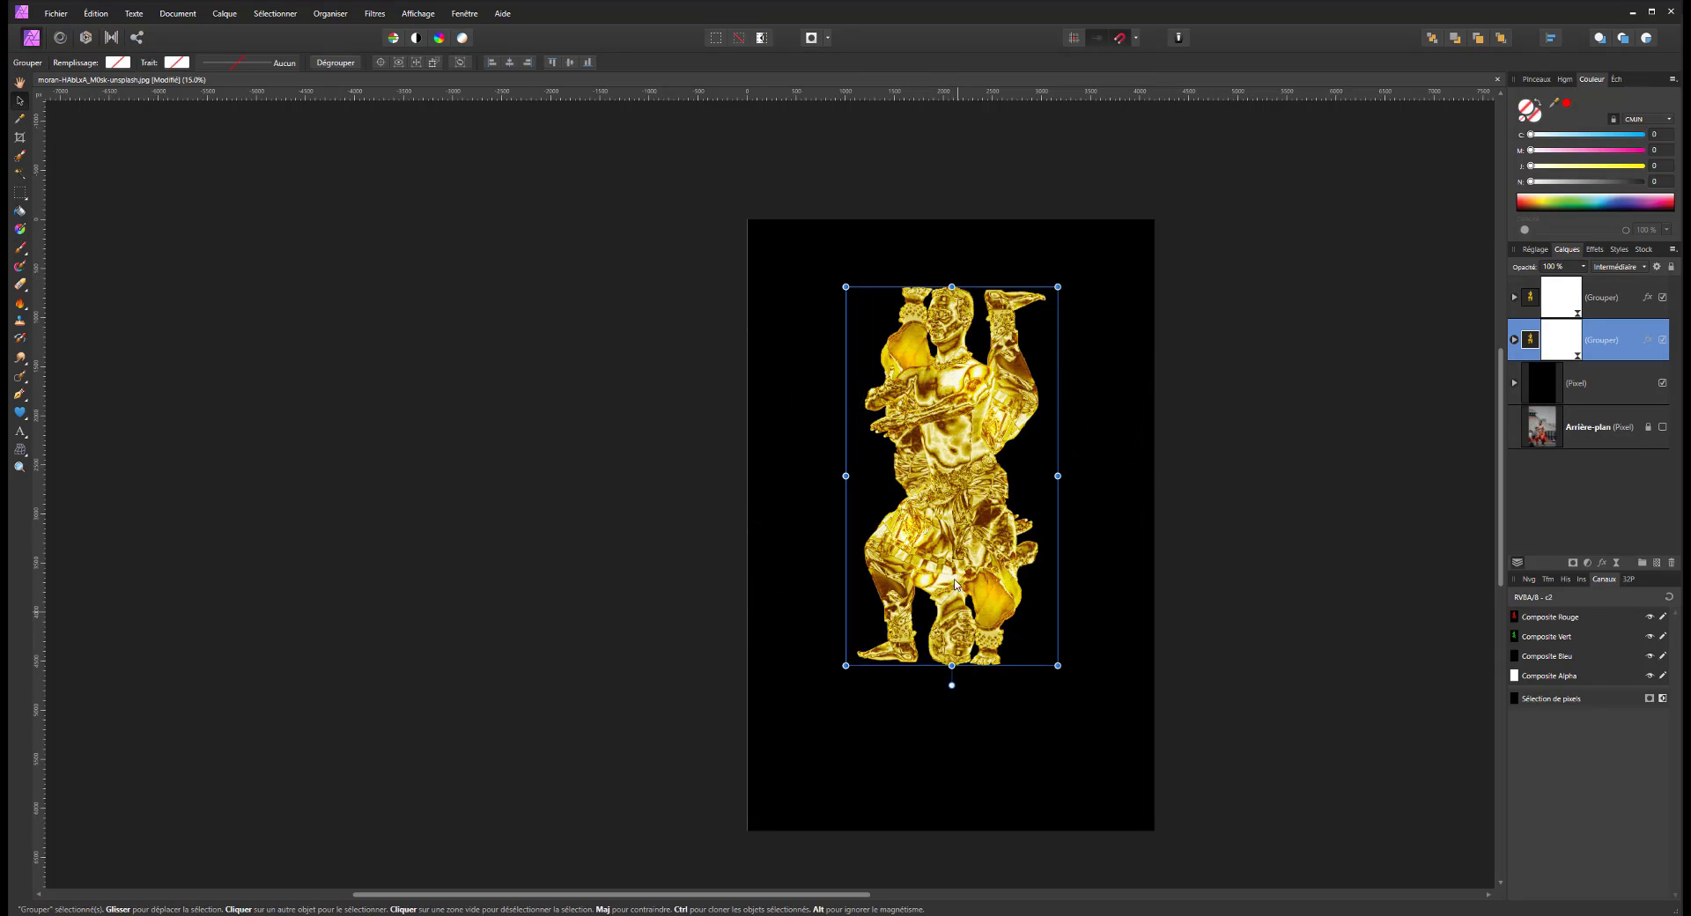
{"action": "left_click_drag", "start_coordinate": [949, 428], "coordinate": [969, 771]}
{"action": "left_click", "coordinate": [967, 765]}
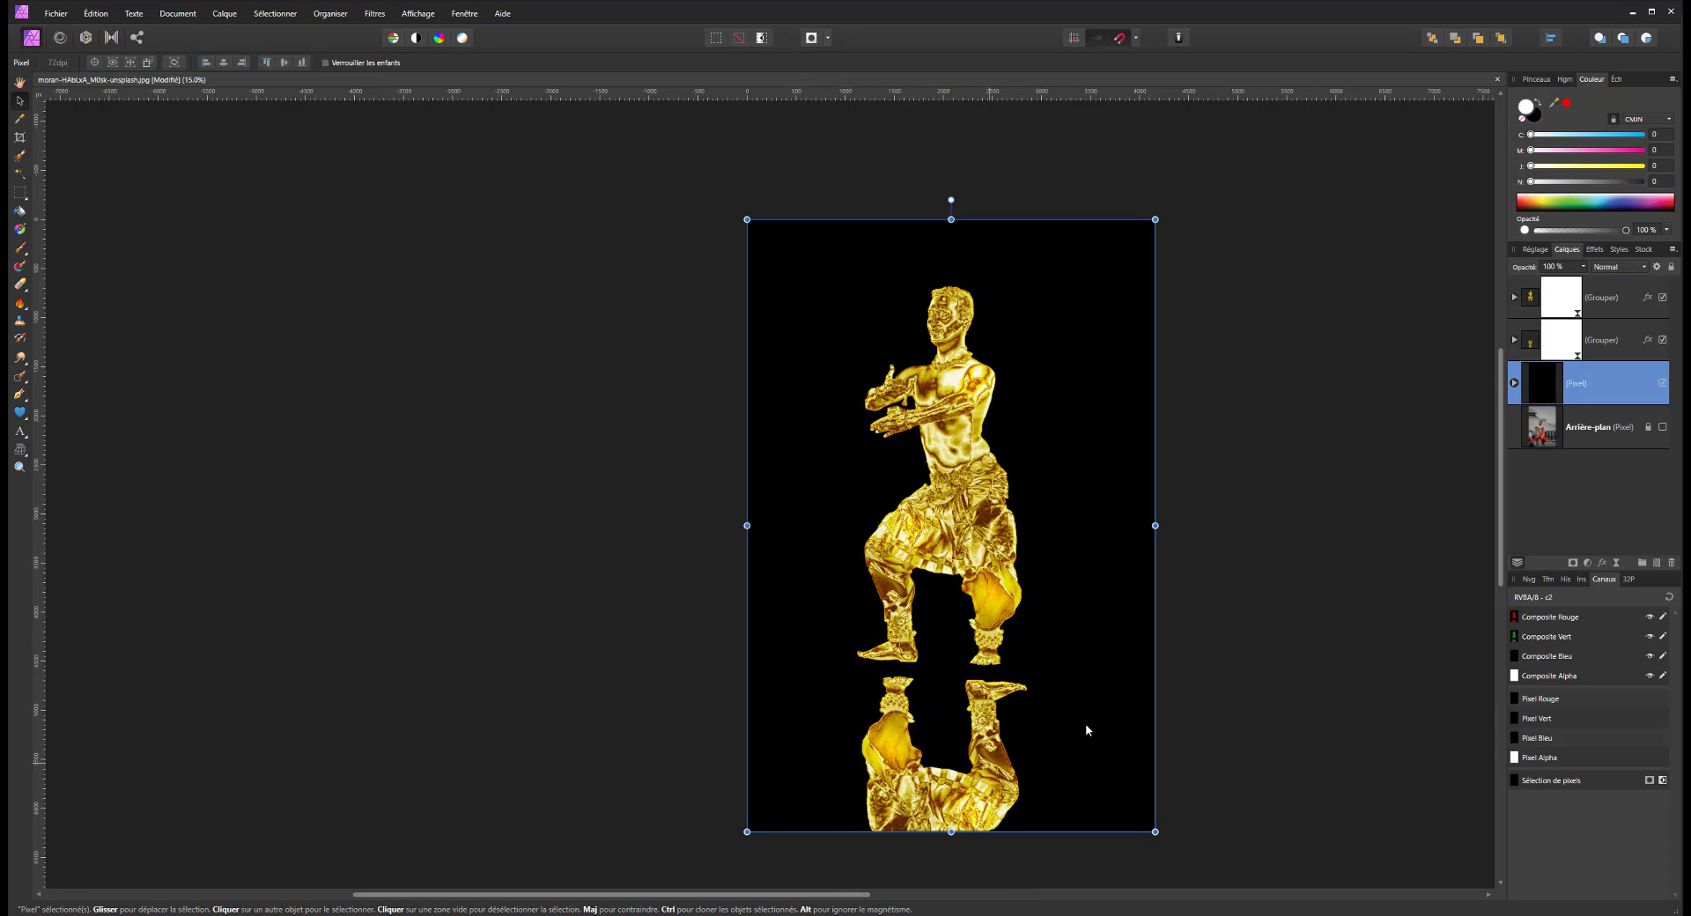
Flip the upside-down copy horizontally and align it foot to foot with the original dancer as a reflection
{"action": "left_click", "coordinate": [1622, 340]}
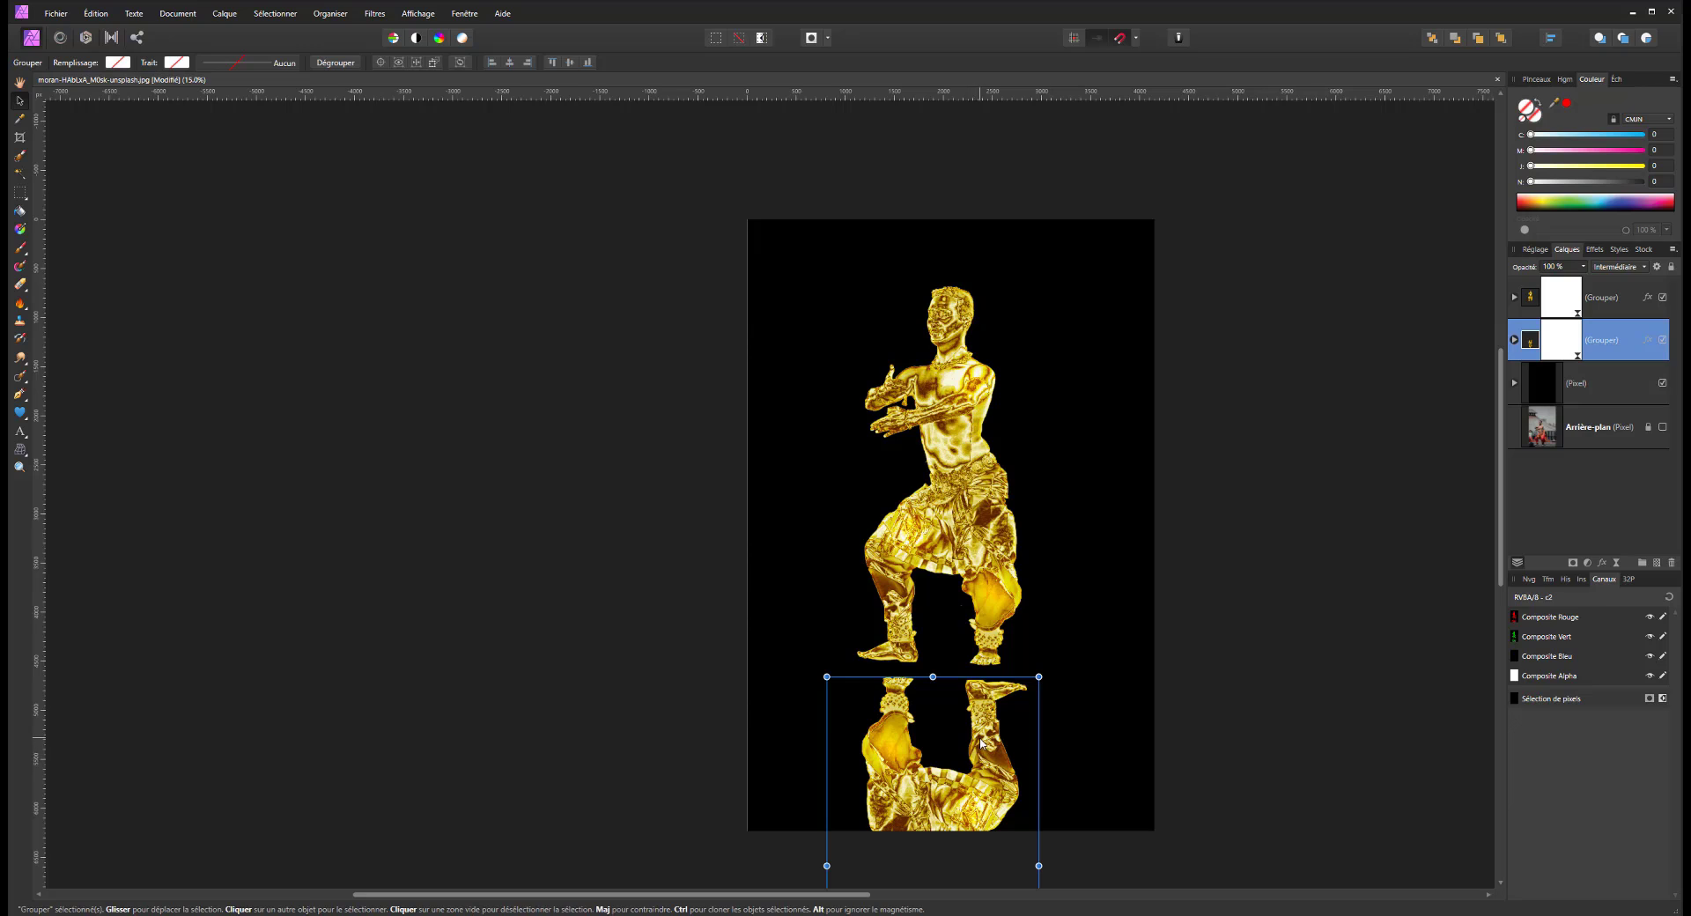
{"action": "right_click", "coordinate": [999, 761]}
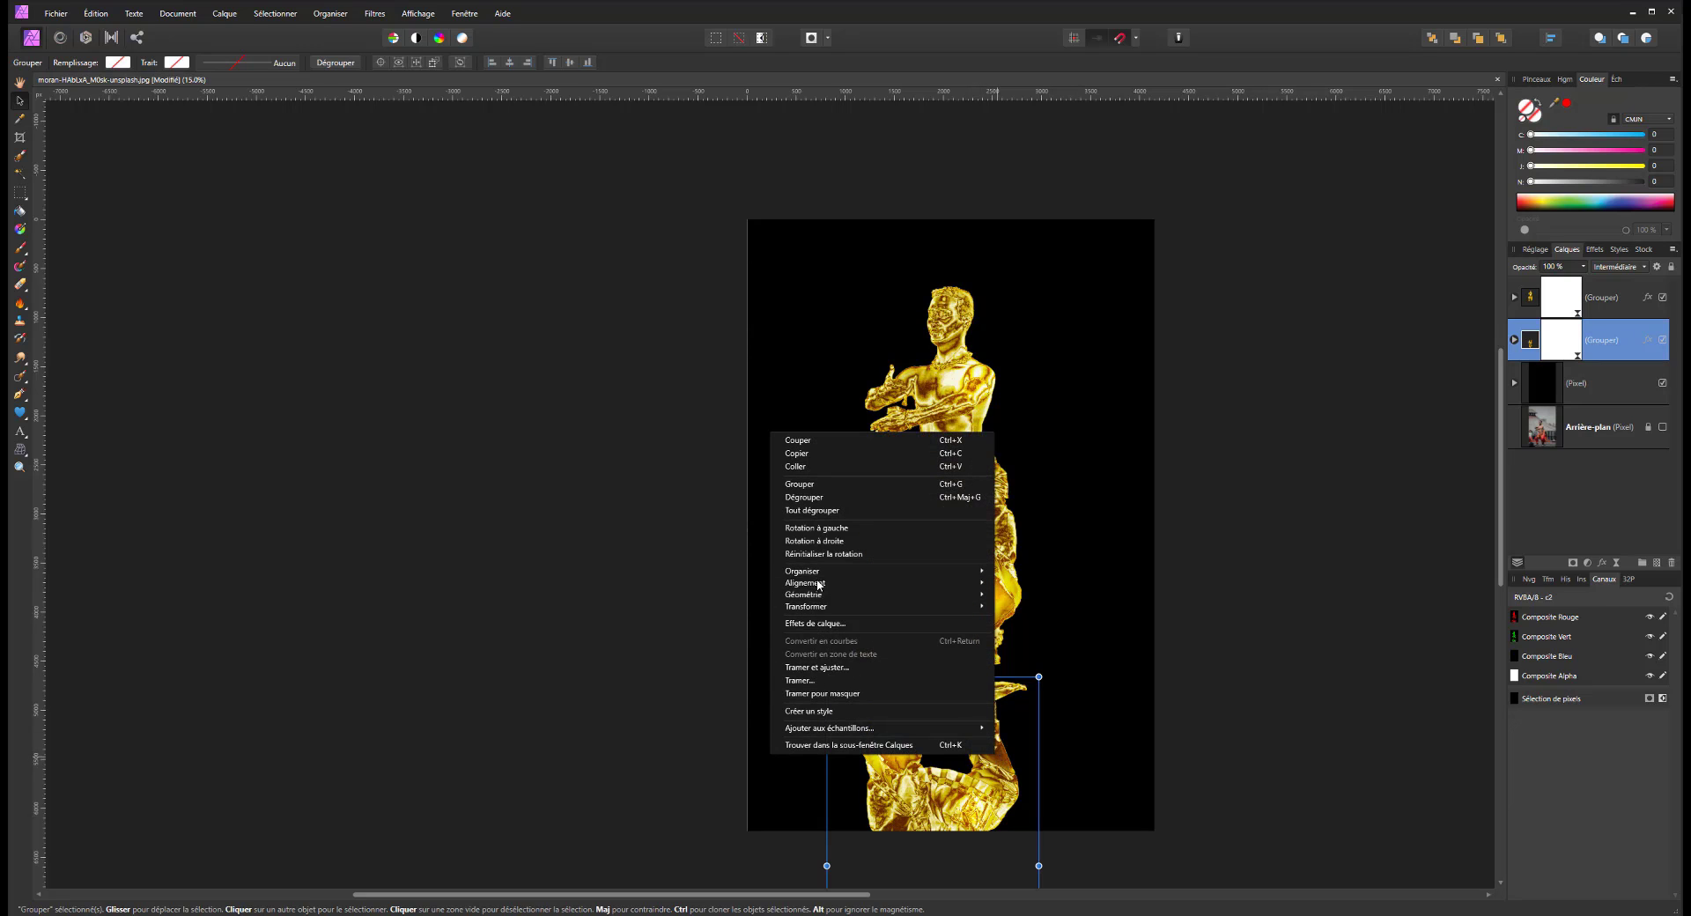
{"action": "mouse_move", "coordinate": [846, 597]}
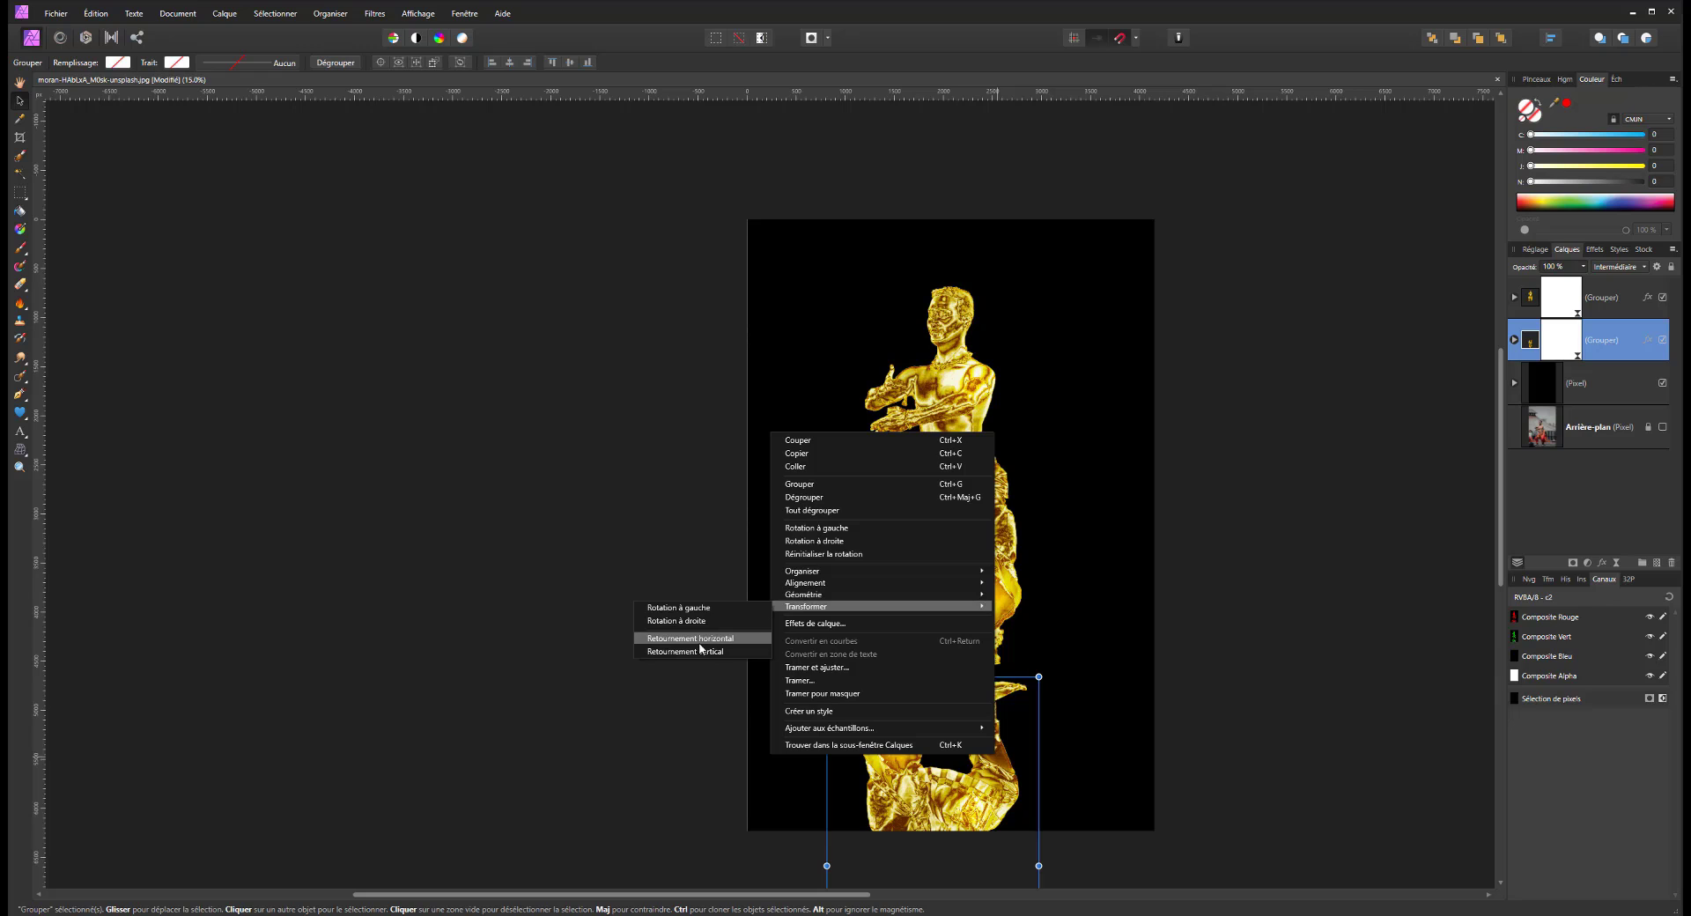
{"action": "left_click", "coordinate": [698, 651]}
{"action": "left_click_drag", "start_coordinate": [996, 756], "coordinate": [1016, 735]}
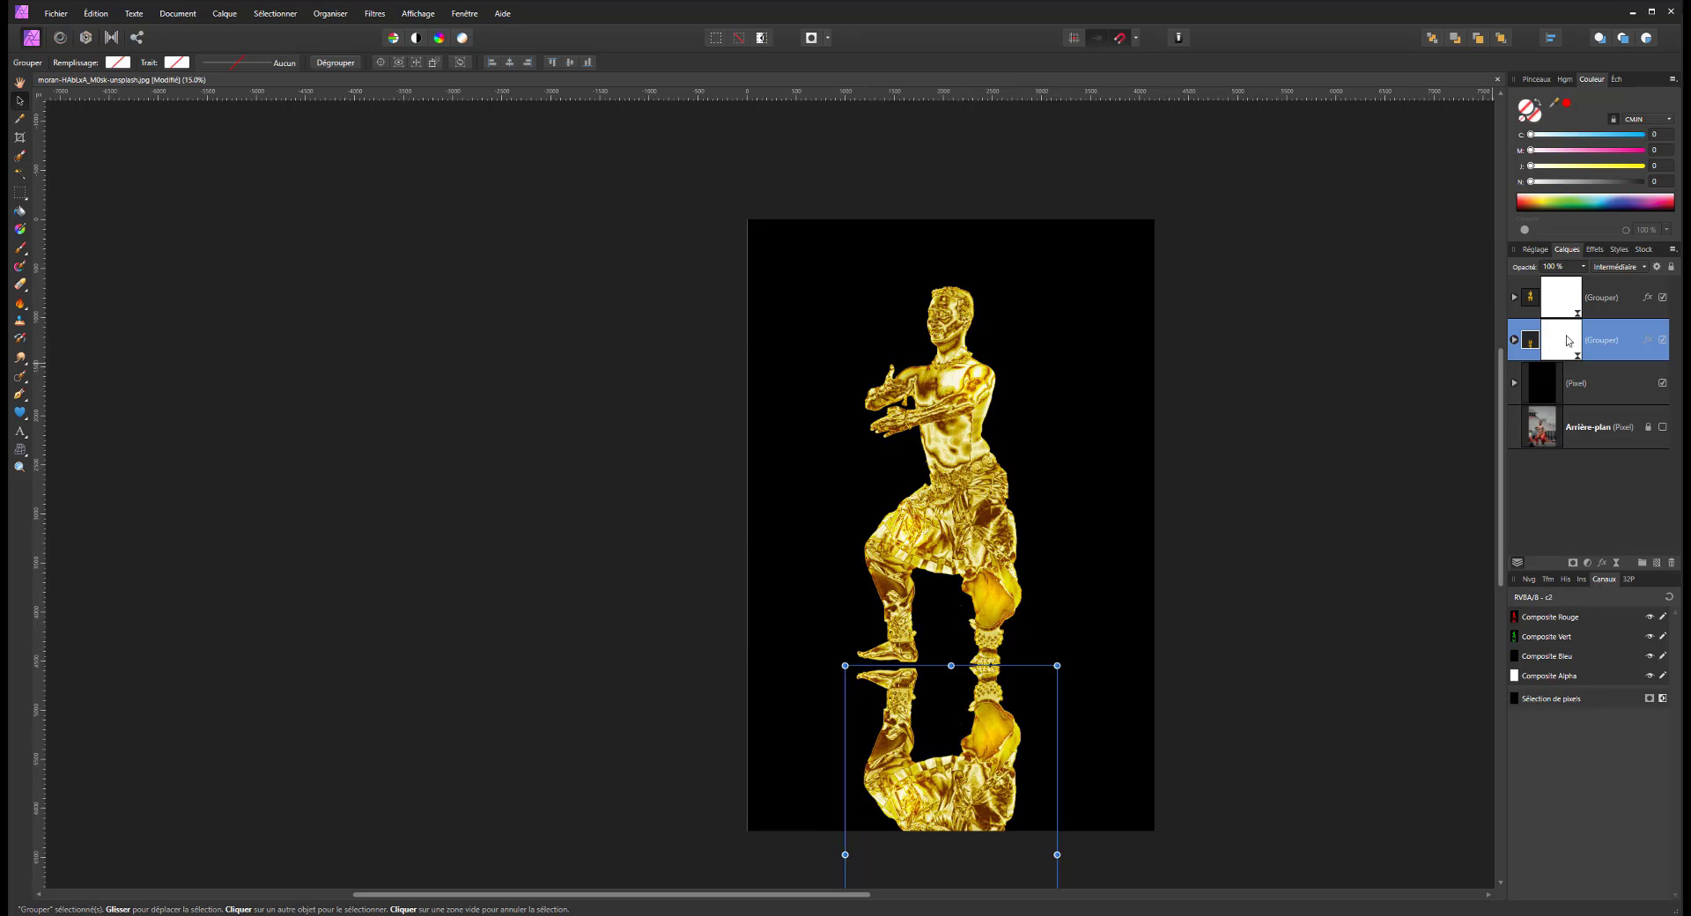
Try adding a mask to the reflected dancer group, and undo it
{"action": "left_click", "coordinate": [1569, 341]}
{"action": "left_click", "coordinate": [1615, 343]}
{"action": "left_click", "coordinate": [1573, 563]}
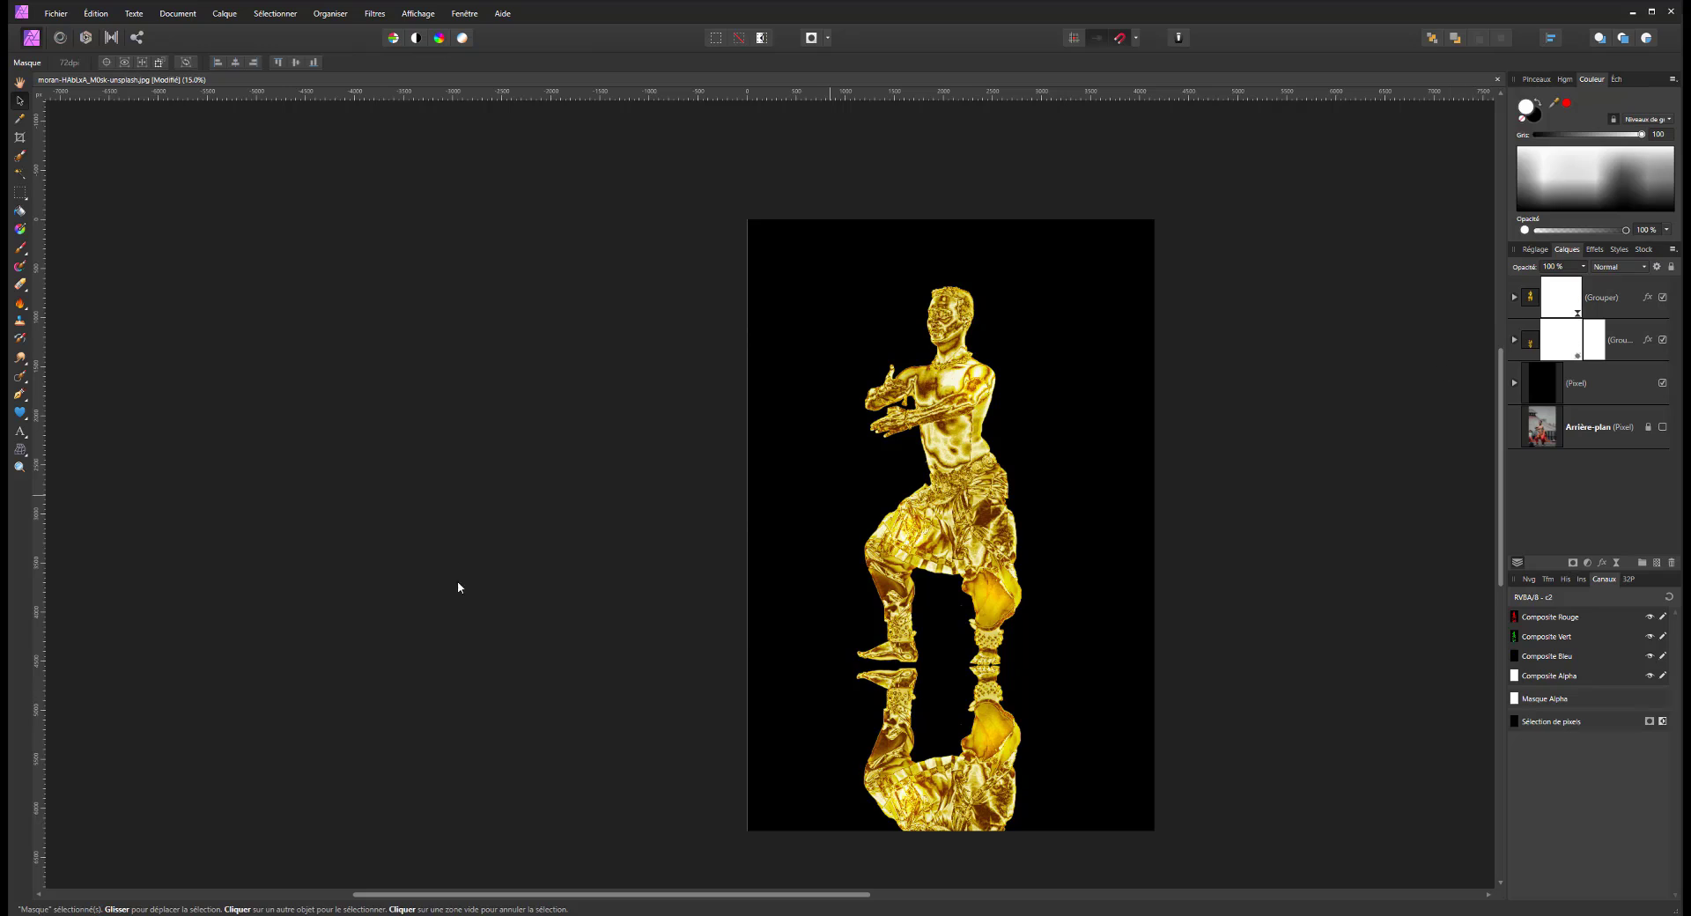
{"action": "key", "text": "ctrl+z"}
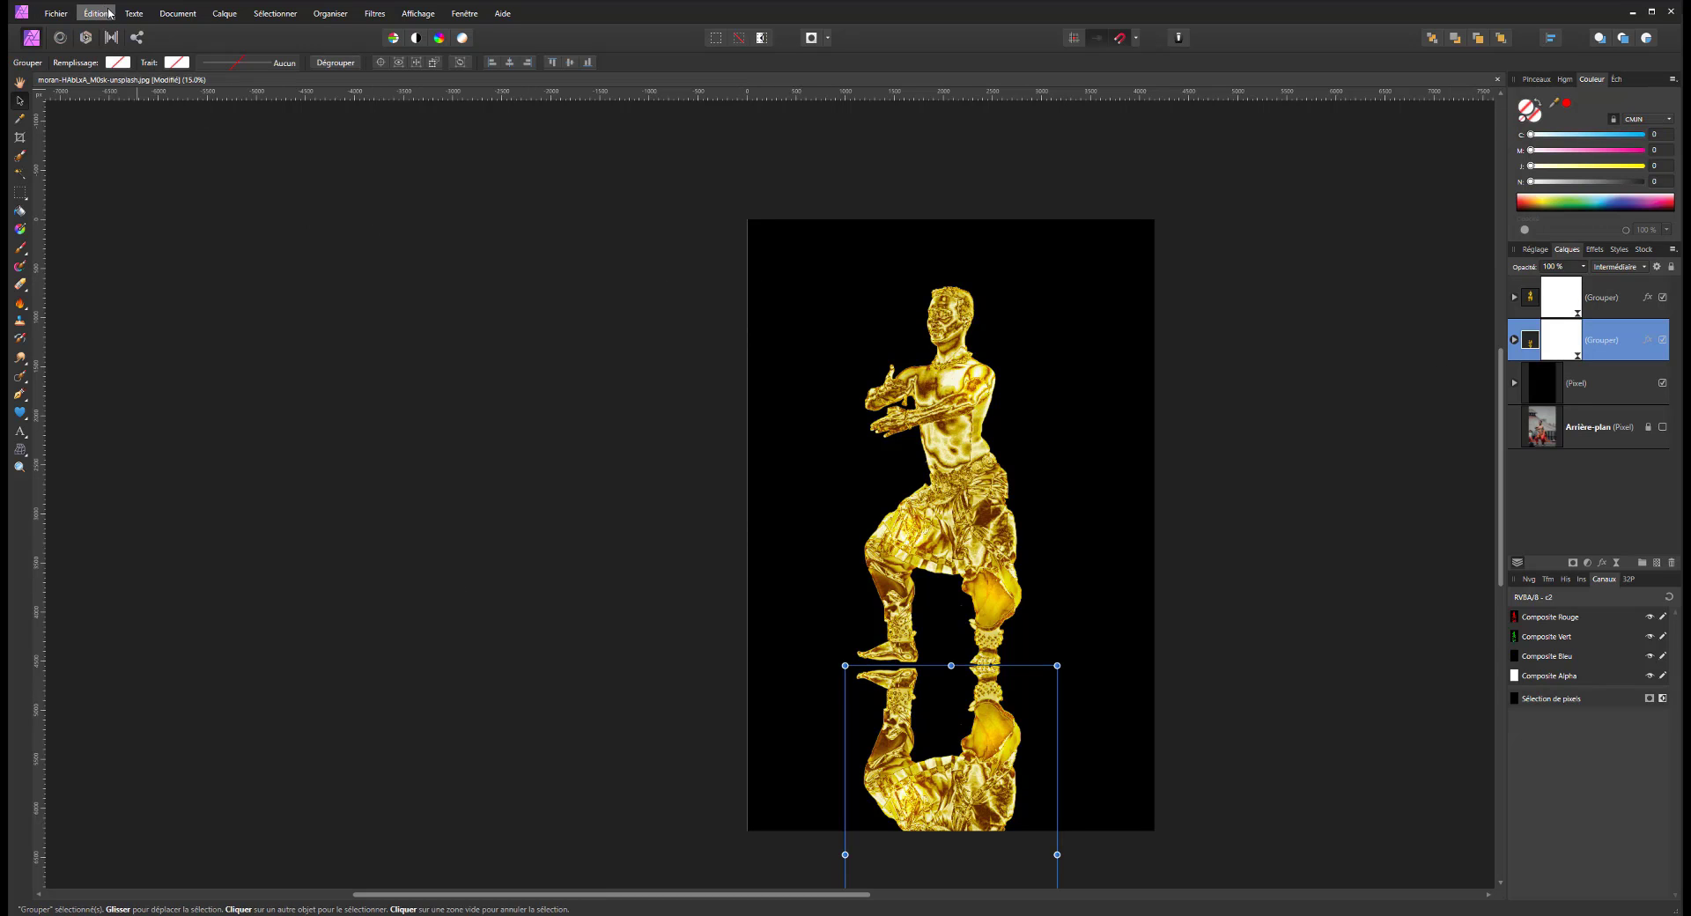
Add a new black fill layer and nest it as a mask on the reflected dancer group
{"action": "left_click", "coordinate": [225, 14]}
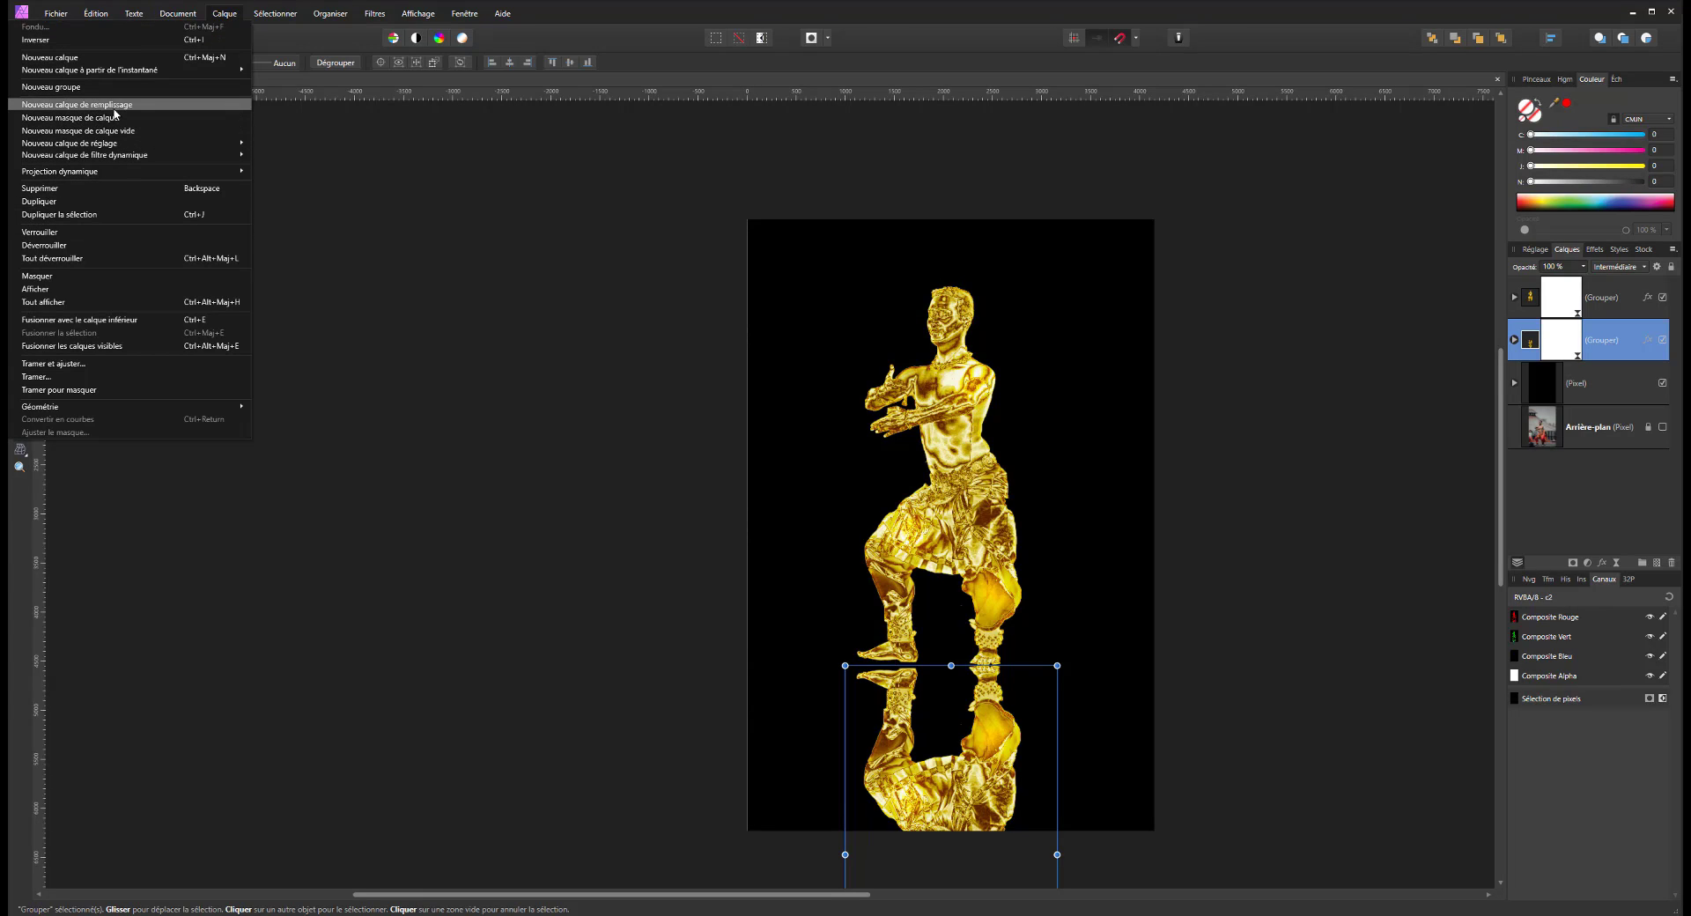
{"action": "left_click", "coordinate": [116, 105]}
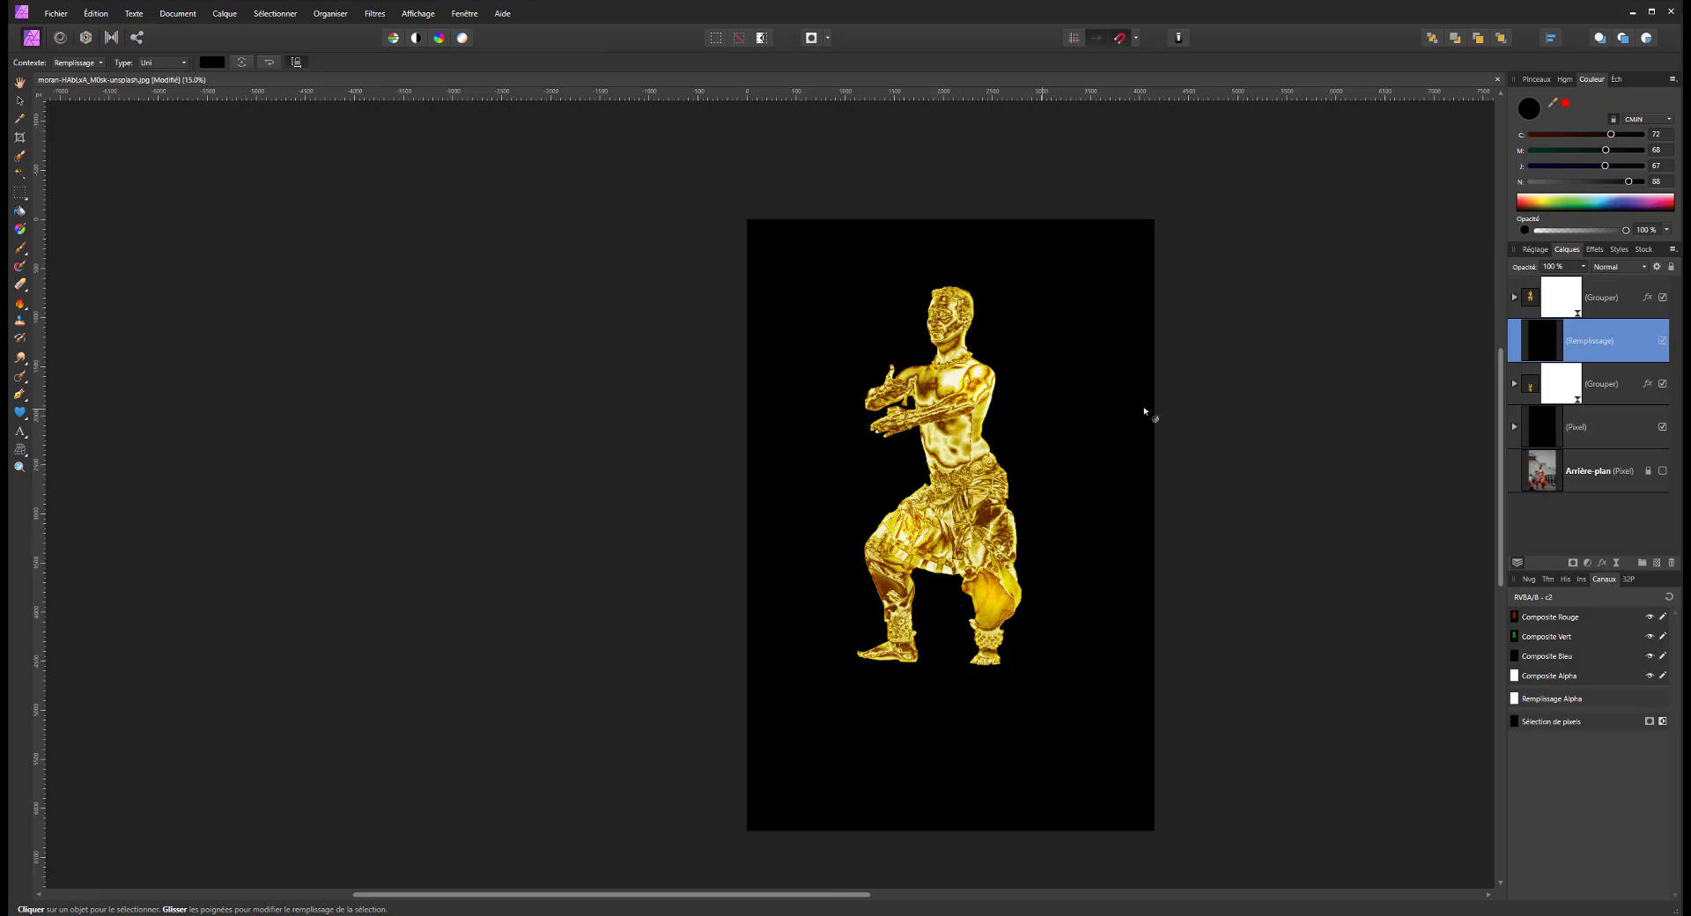
{"action": "left_click_drag", "start_coordinate": [1580, 368], "coordinate": [1537, 384]}
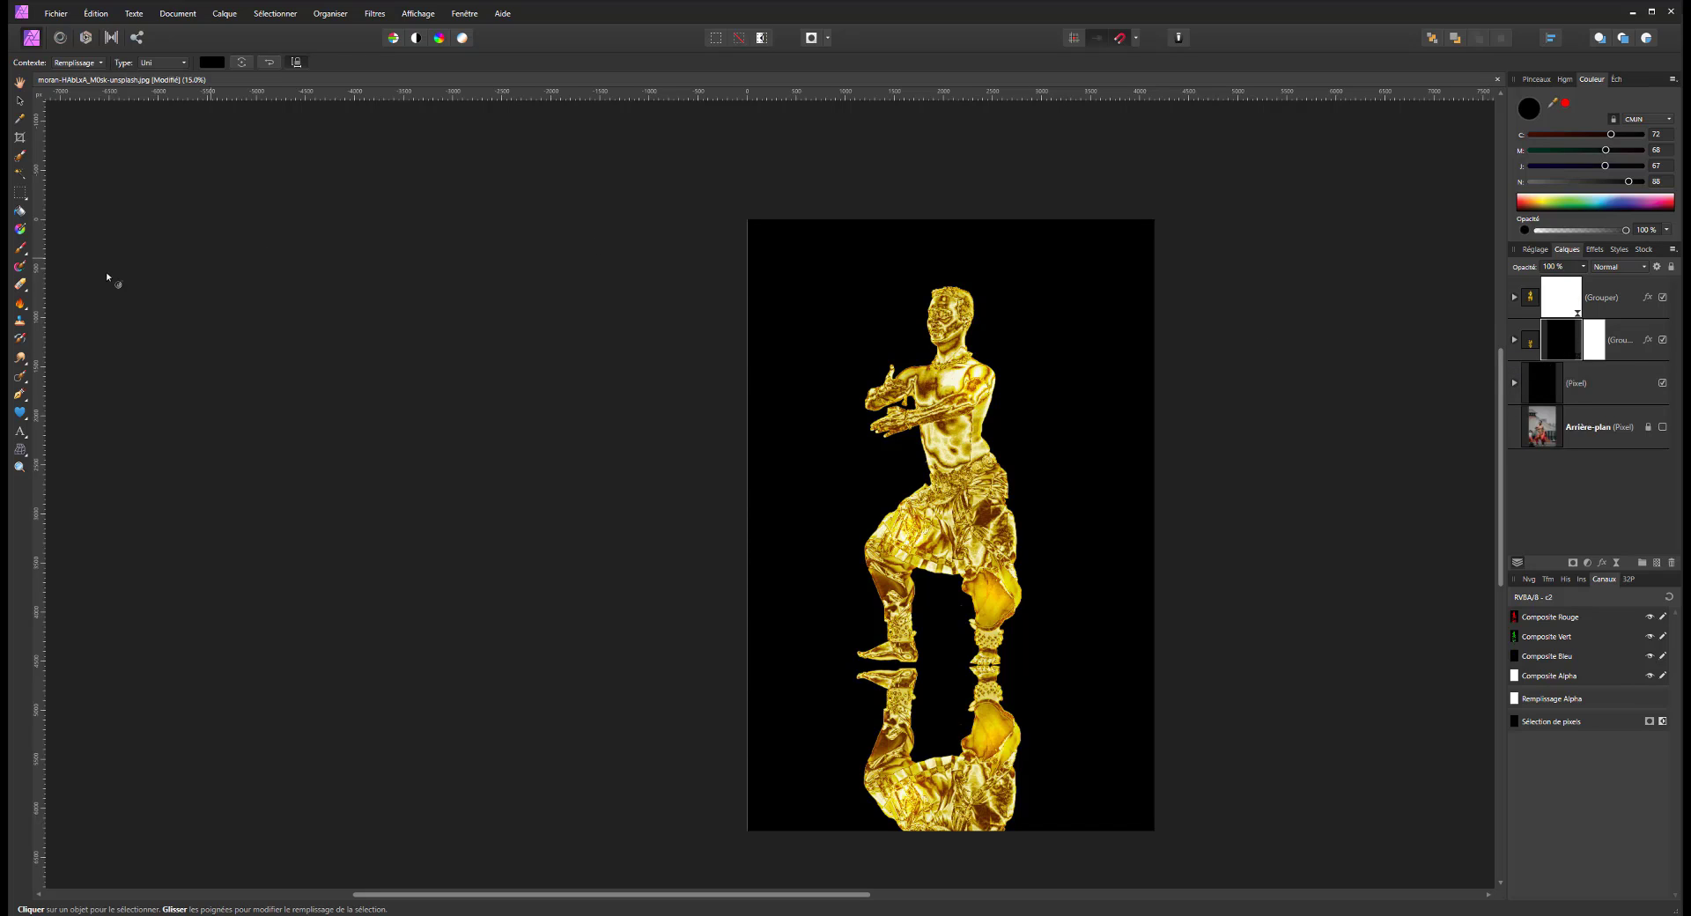
Draw a vertical linear gradient on the reflection's fill mask, from the canvas's bottom edge up to just above the original dancer's feet
{"action": "left_click", "coordinate": [18, 267]}
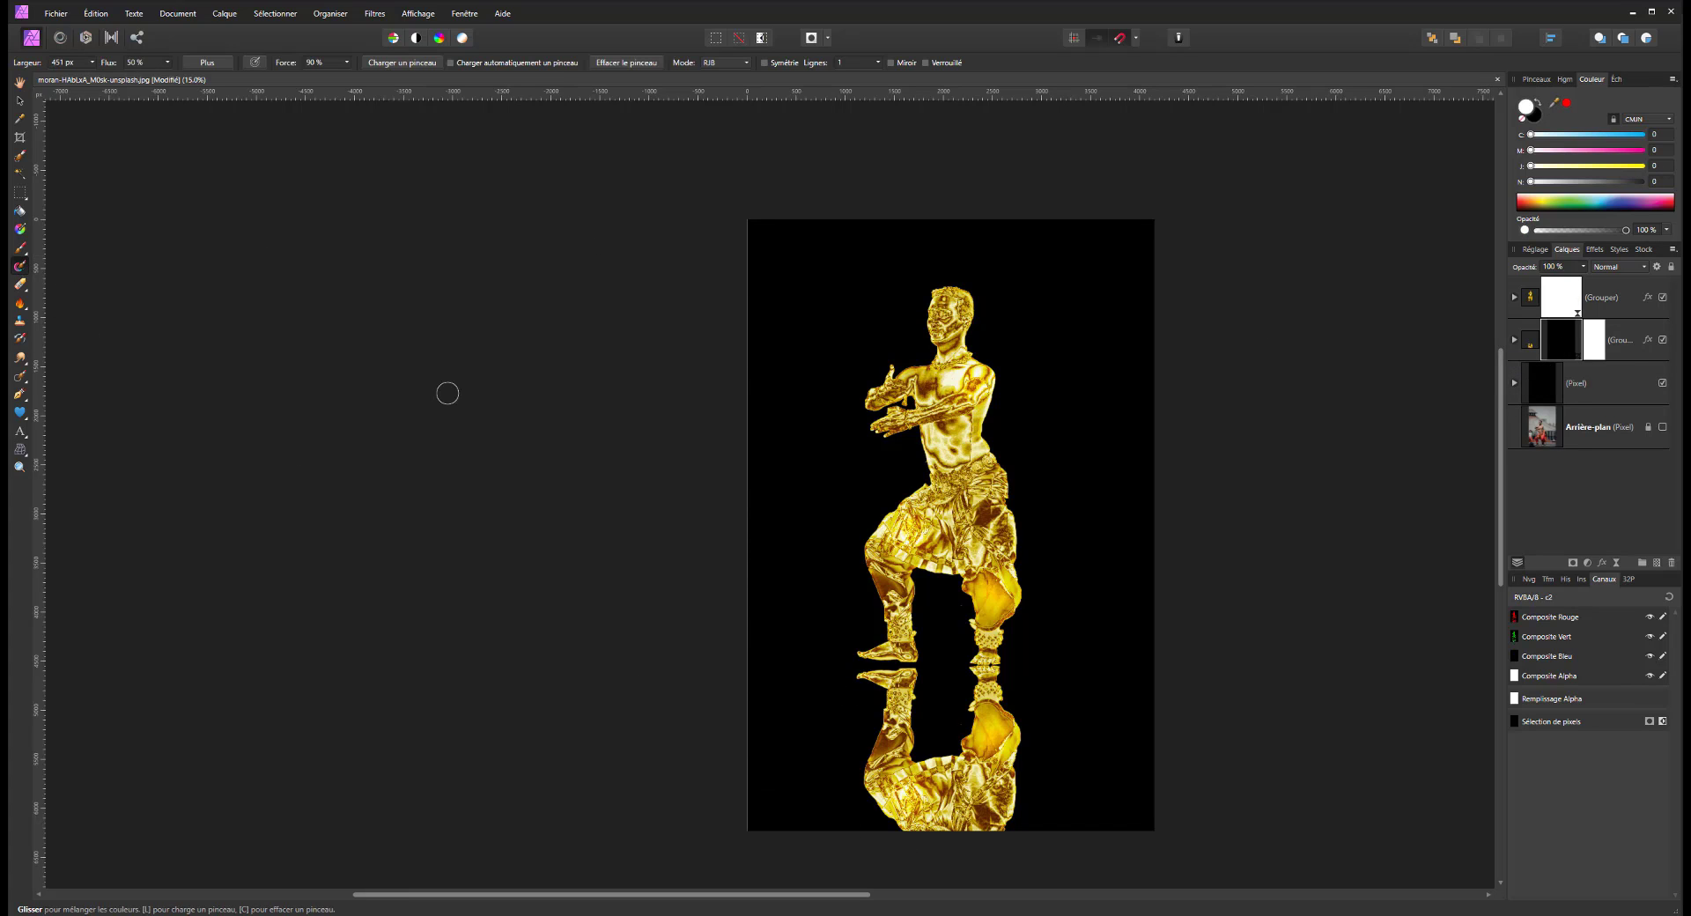
{"action": "left_click", "coordinate": [19, 229]}
{"action": "left_click", "coordinate": [943, 822]}
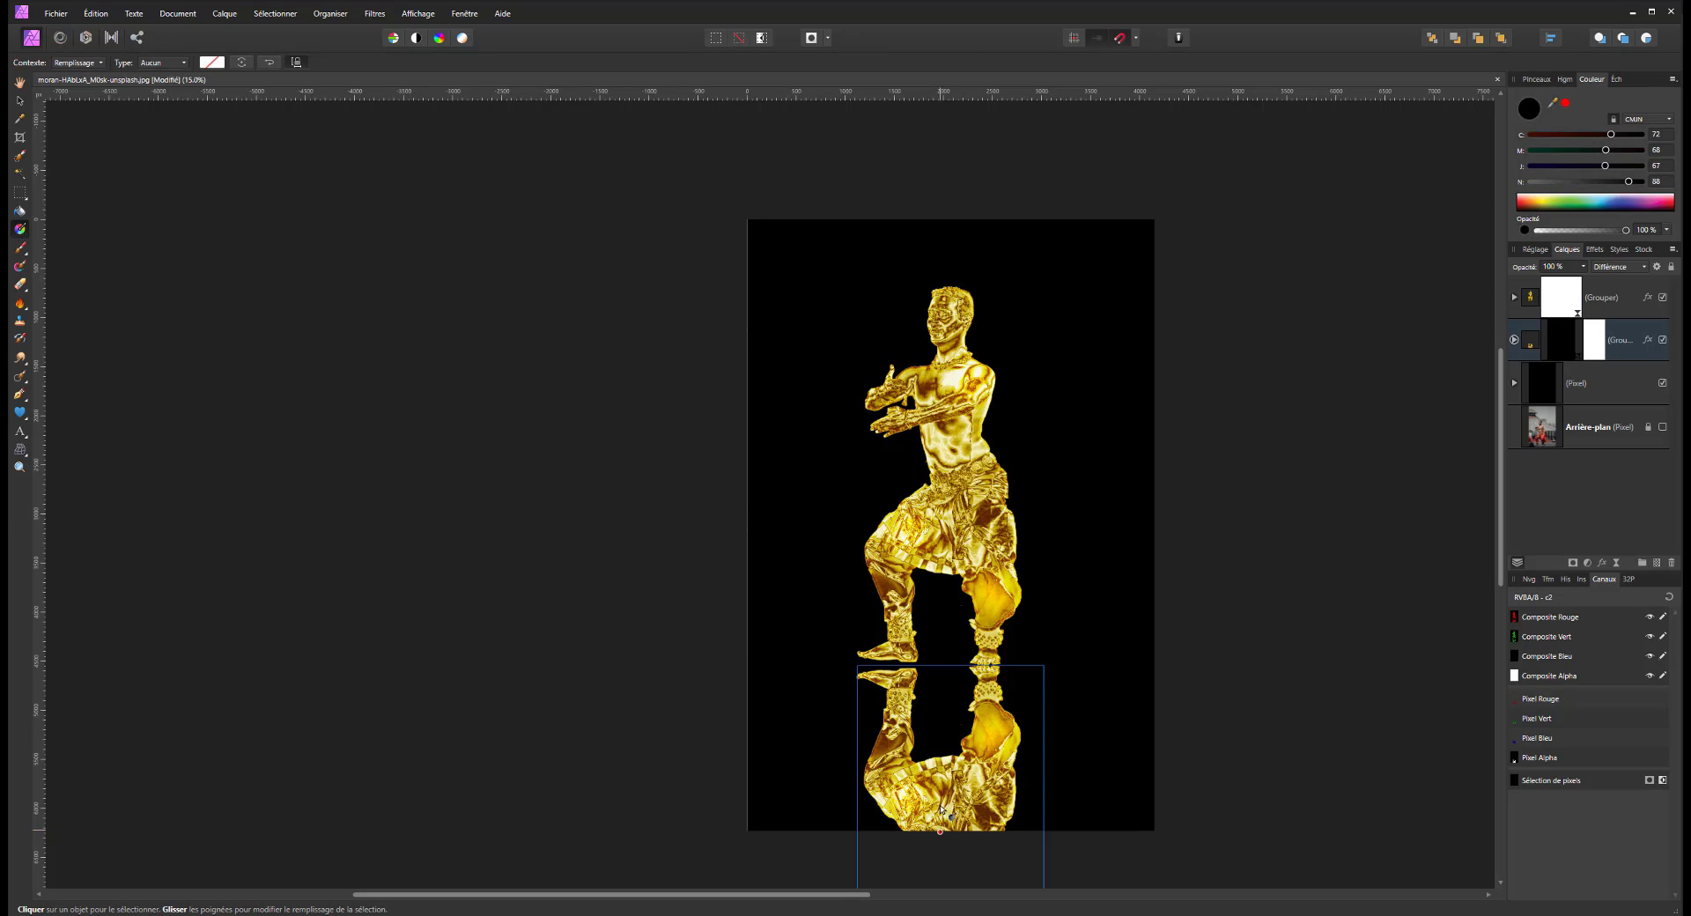
{"action": "left_click_drag", "start_coordinate": [936, 819], "coordinate": [938, 648]}
{"action": "left_click", "coordinate": [1206, 441]}
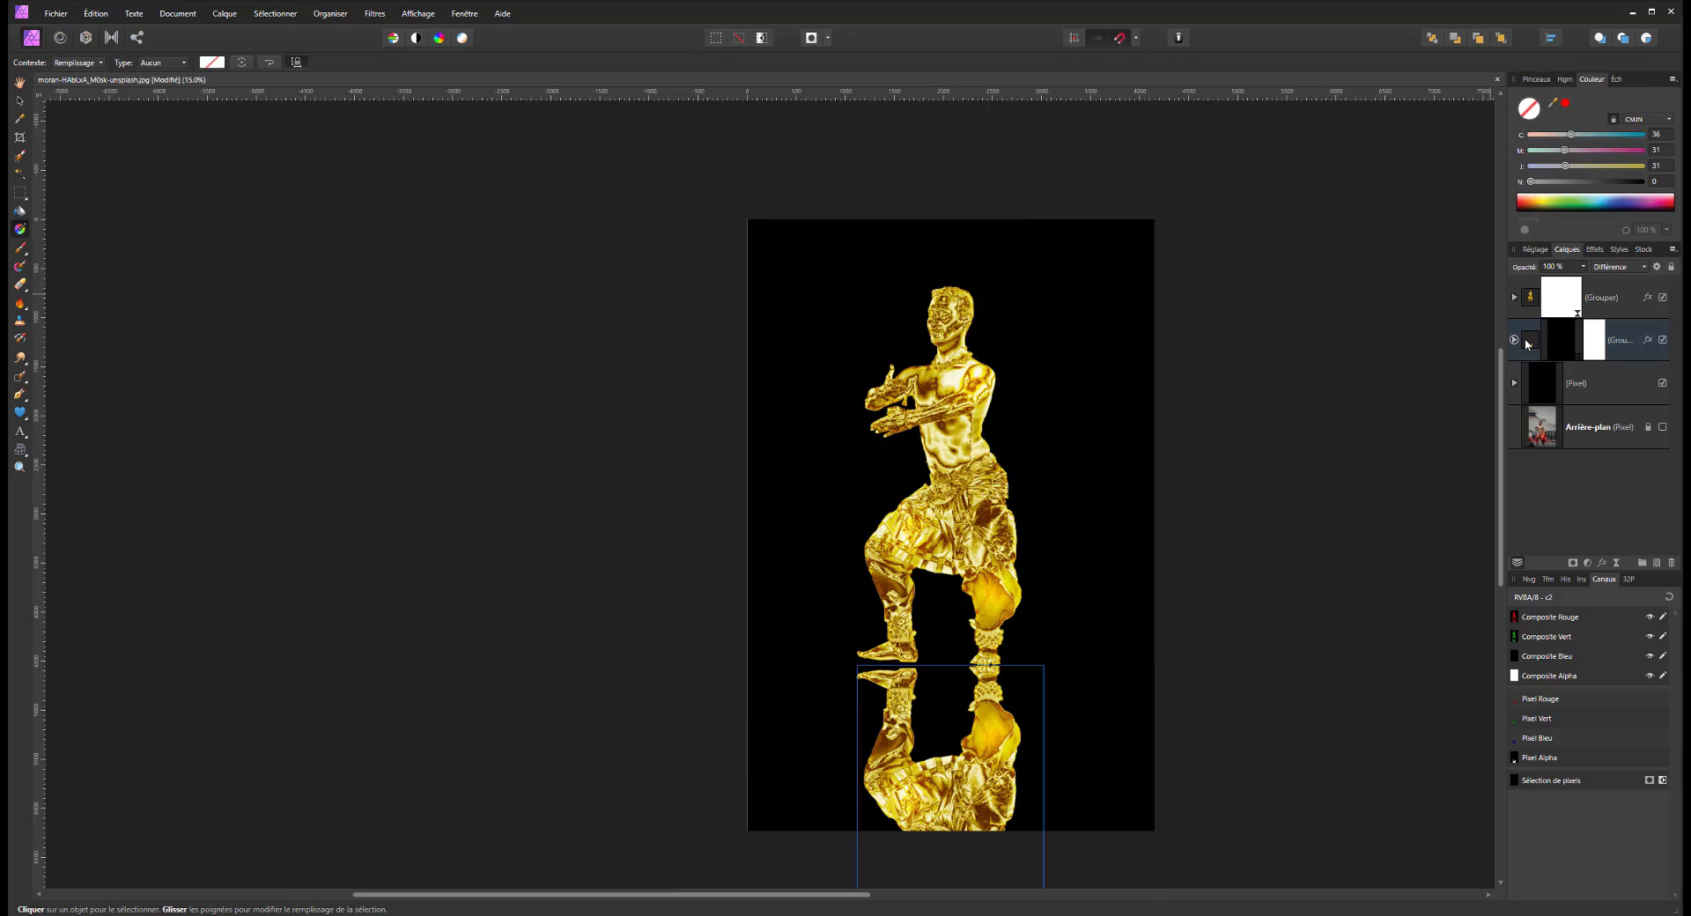
{"action": "left_click", "coordinate": [1514, 339]}
{"action": "left_click", "coordinate": [1559, 368]}
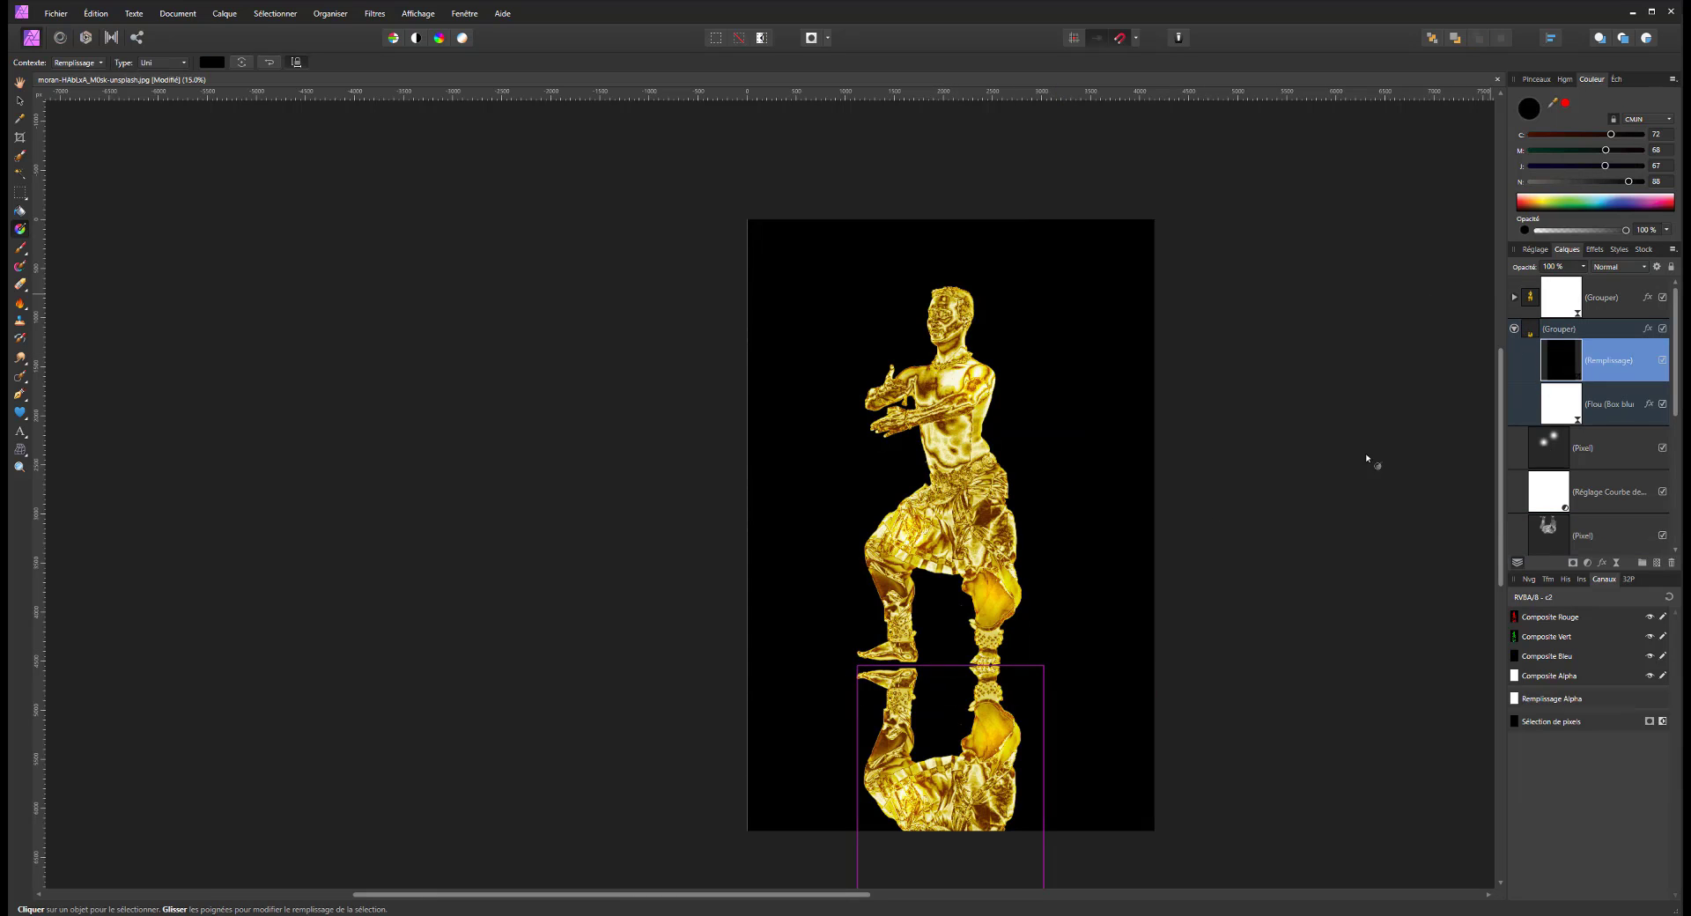
{"action": "left_click", "coordinate": [951, 814]}
{"action": "left_click_drag", "start_coordinate": [963, 712], "coordinate": [951, 630]}
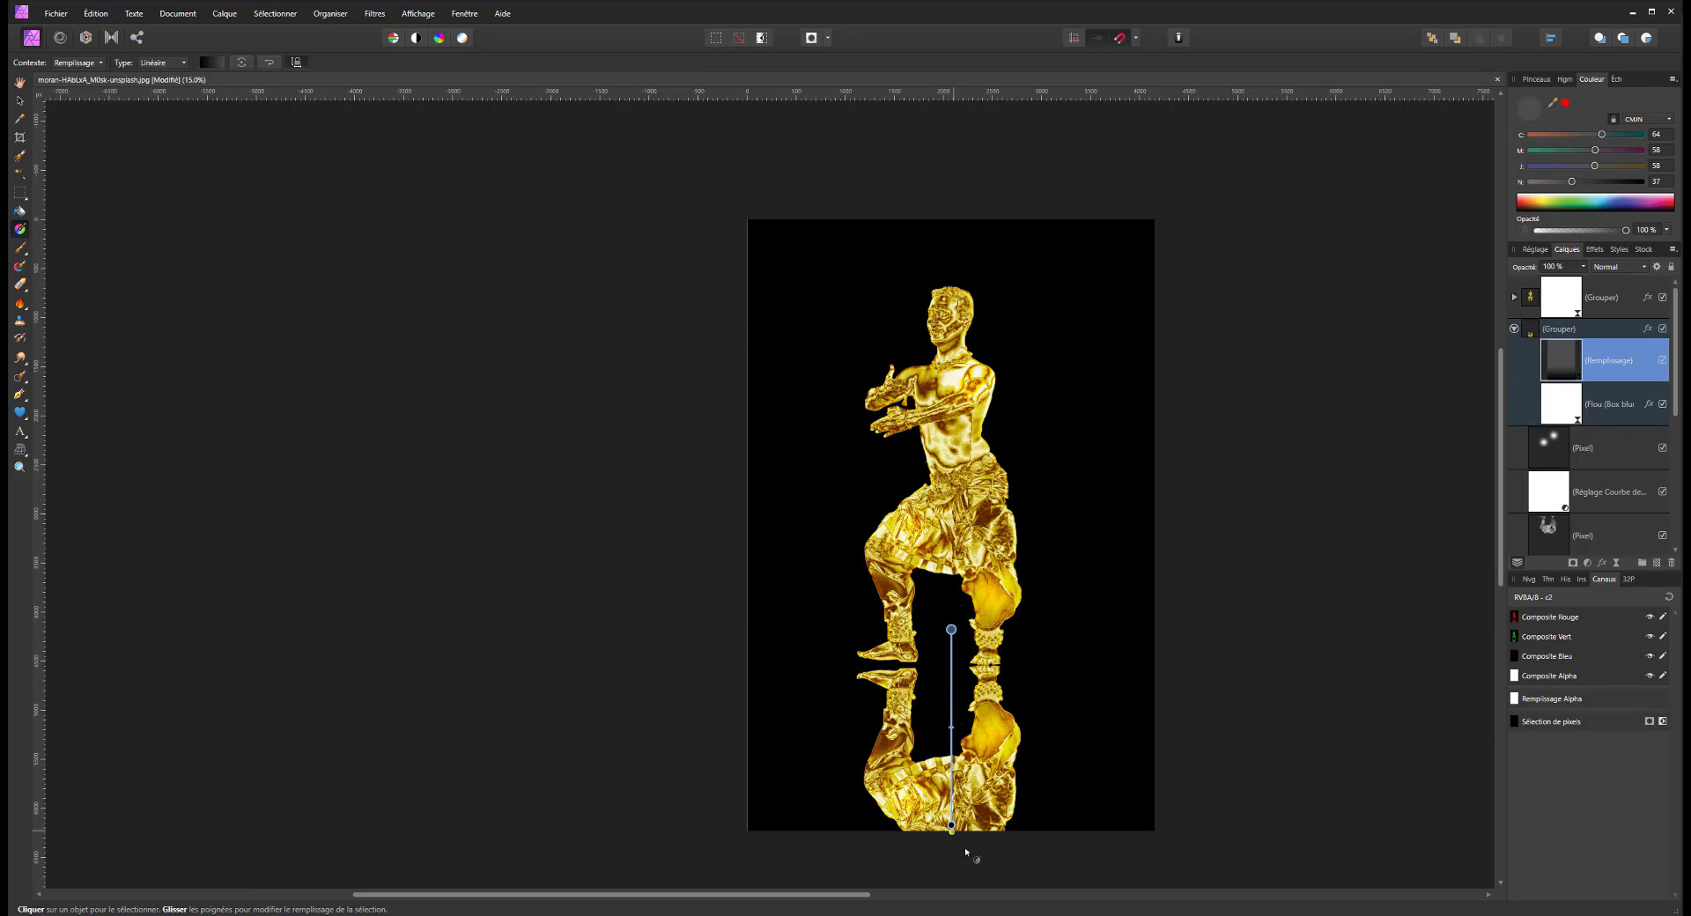
Set the gradient's bottom stop to 0 % opacity and extend its upper end to the original dancer's skirt hem
{"action": "left_click", "coordinate": [952, 824]}
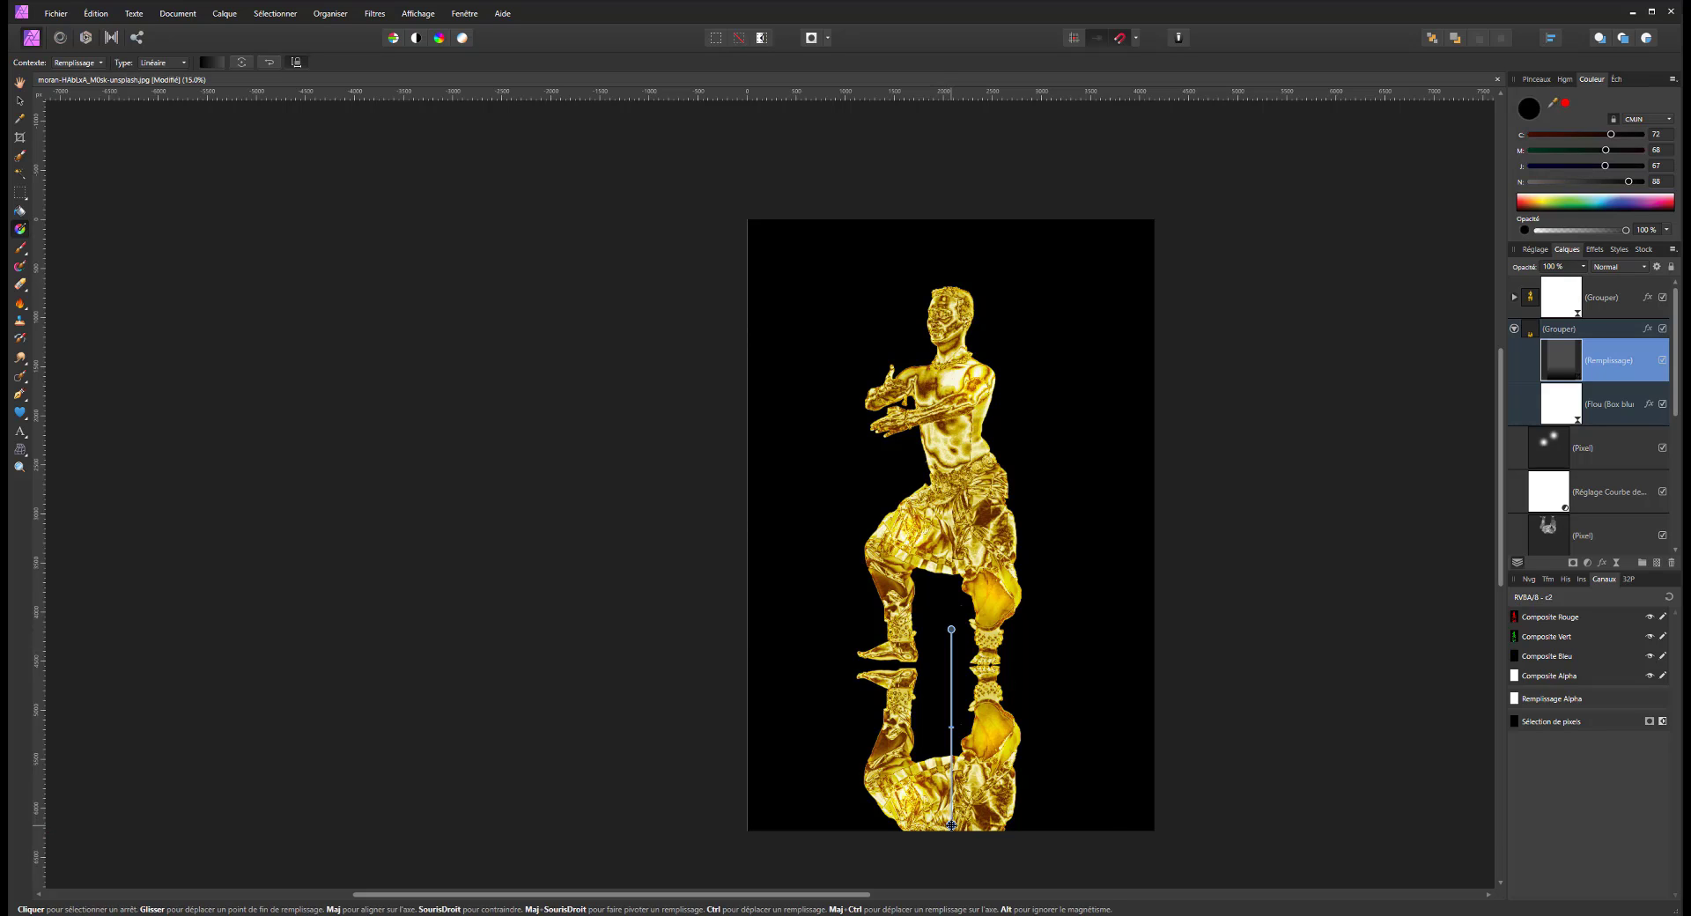
{"action": "left_click_drag", "start_coordinate": [1627, 230], "coordinate": [1426, 227]}
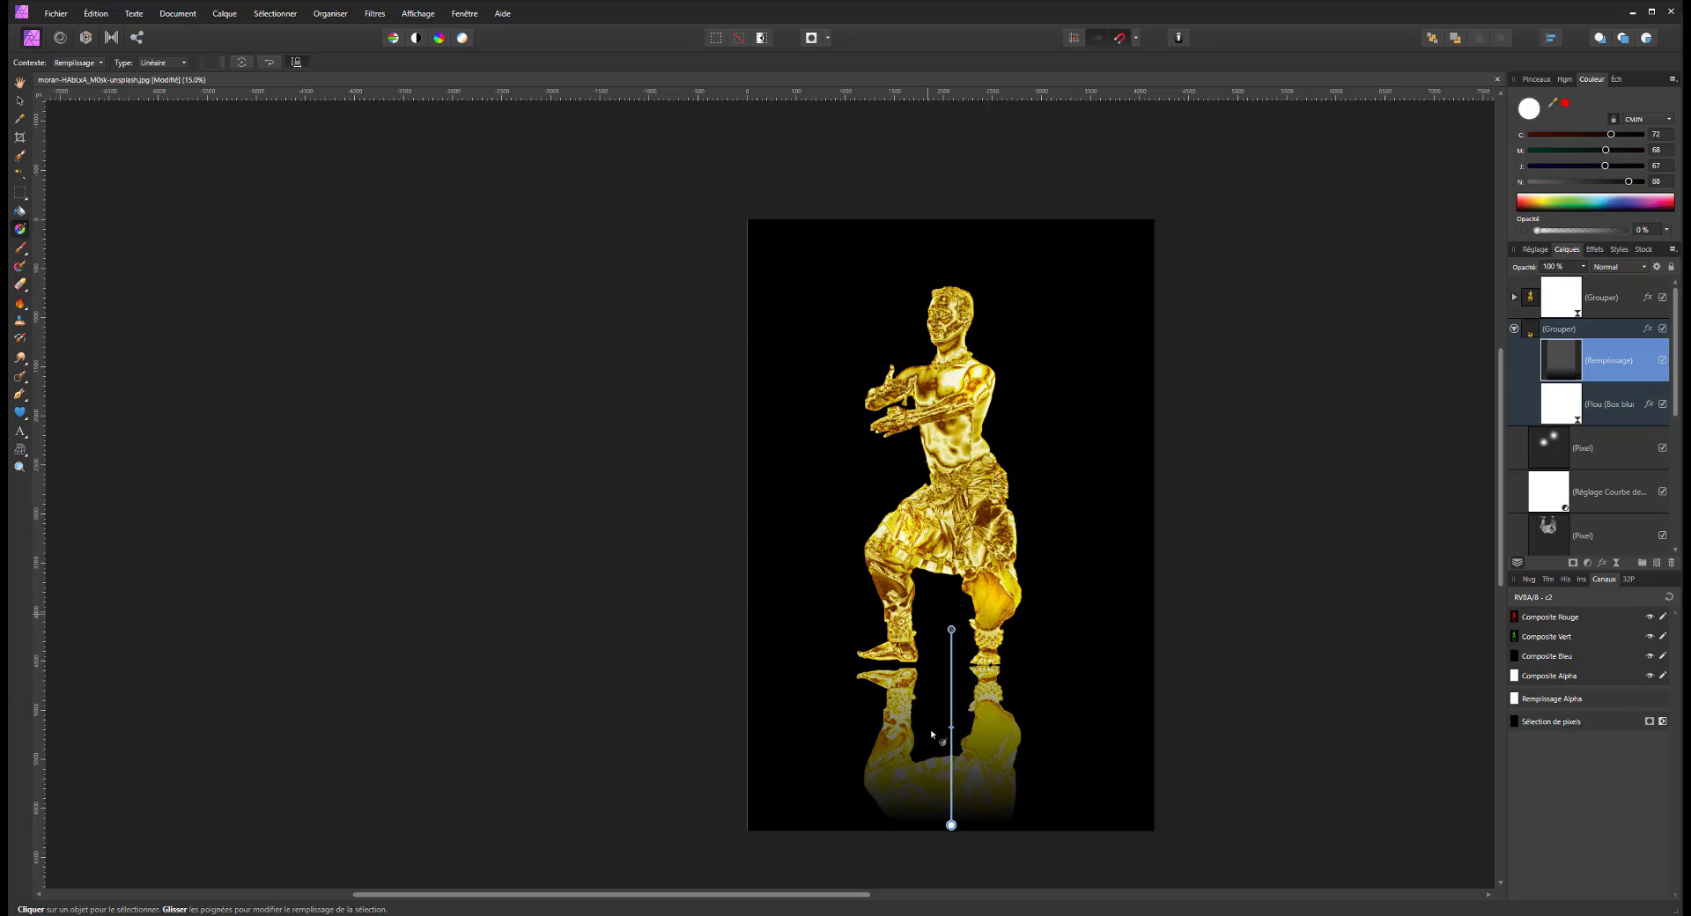
{"action": "mouse_move", "coordinate": [951, 735]}
{"action": "left_mouse_down"}
{"action": "mouse_move", "coordinate": [951, 788]}
{"action": "mouse_move", "coordinate": [950, 569]}
{"action": "left_mouse_up"}
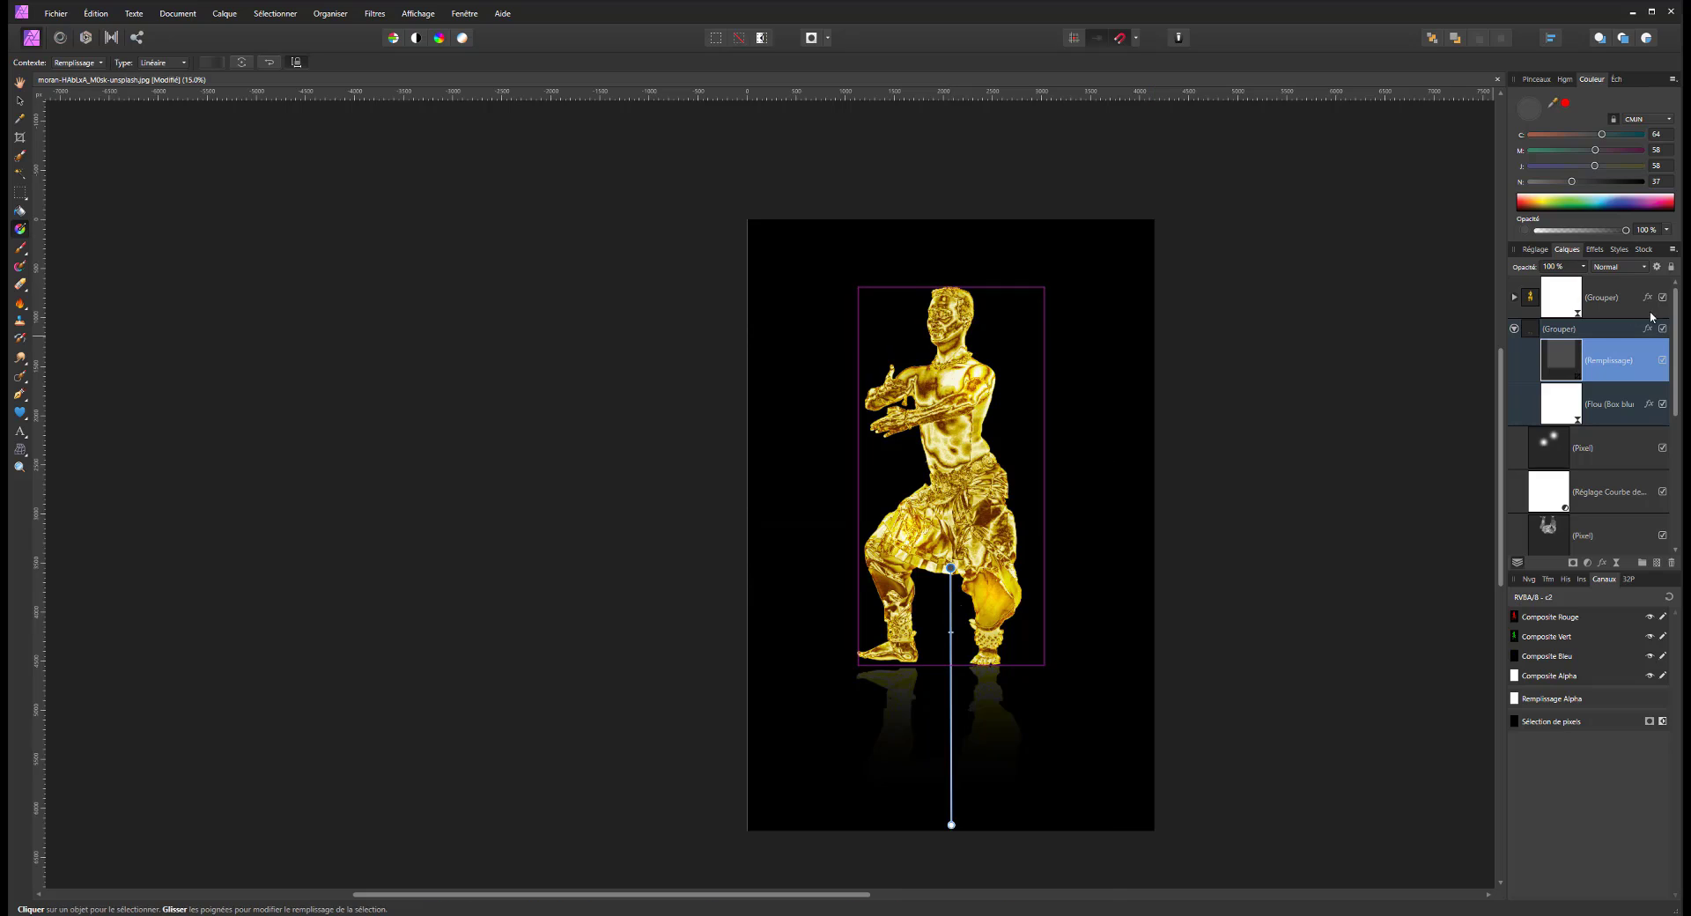
Set the reflected dancer group's blend mode to Normal and its opacity to 75 %
{"action": "left_click", "coordinate": [1585, 328]}
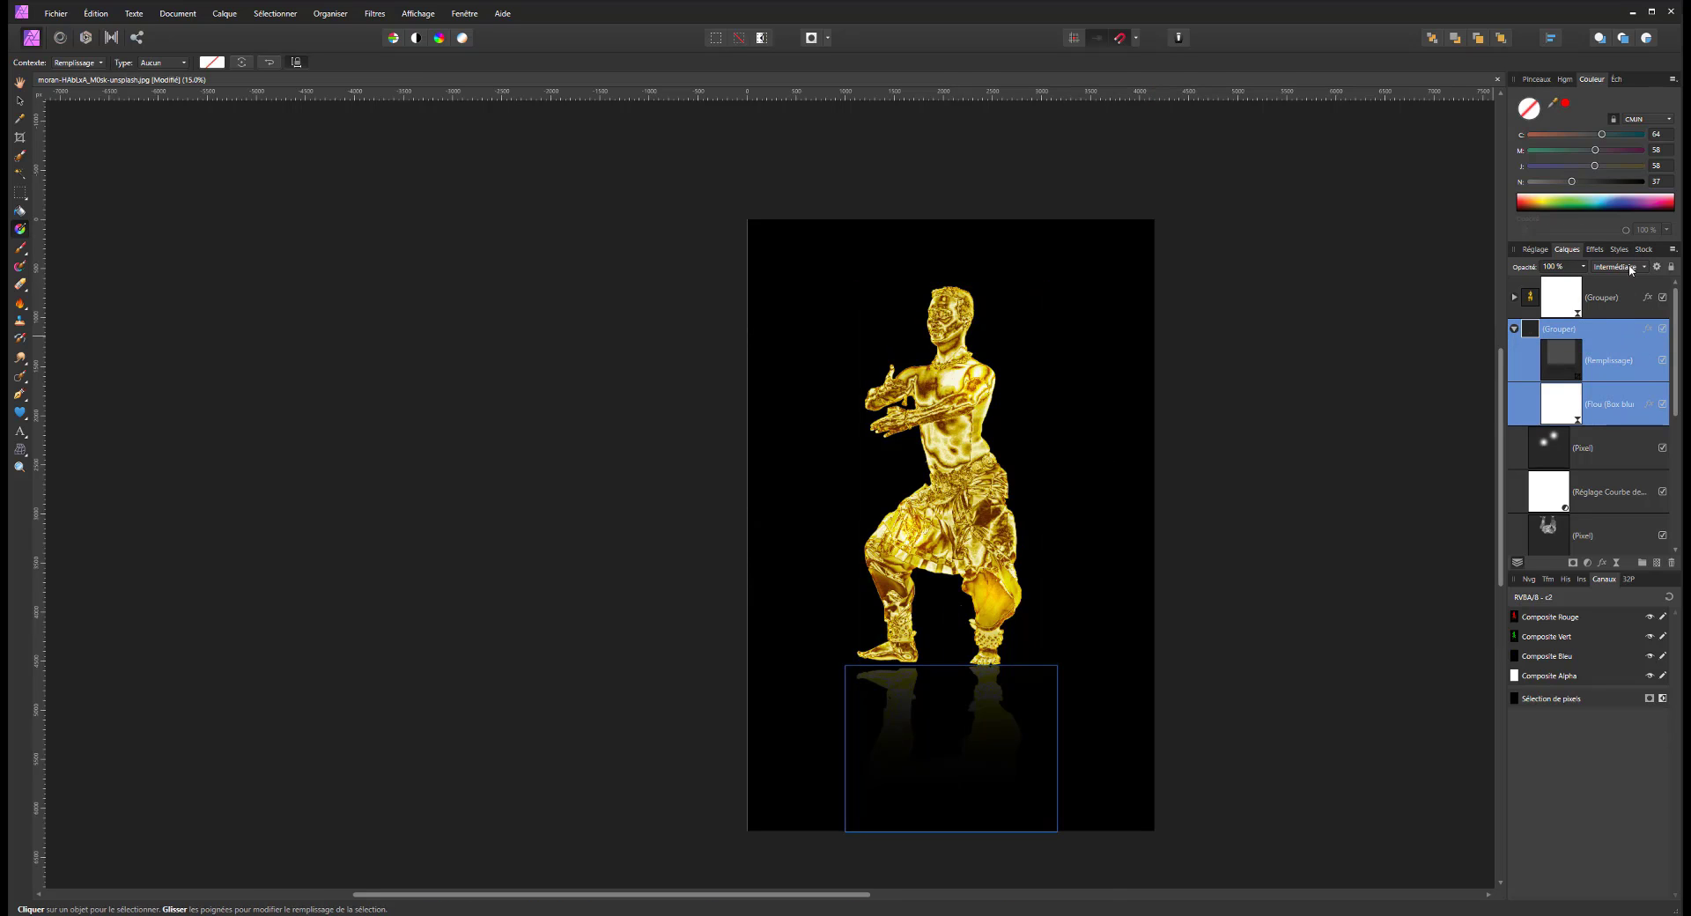
{"action": "left_click", "coordinate": [1514, 329]}
{"action": "left_click", "coordinate": [1619, 266]}
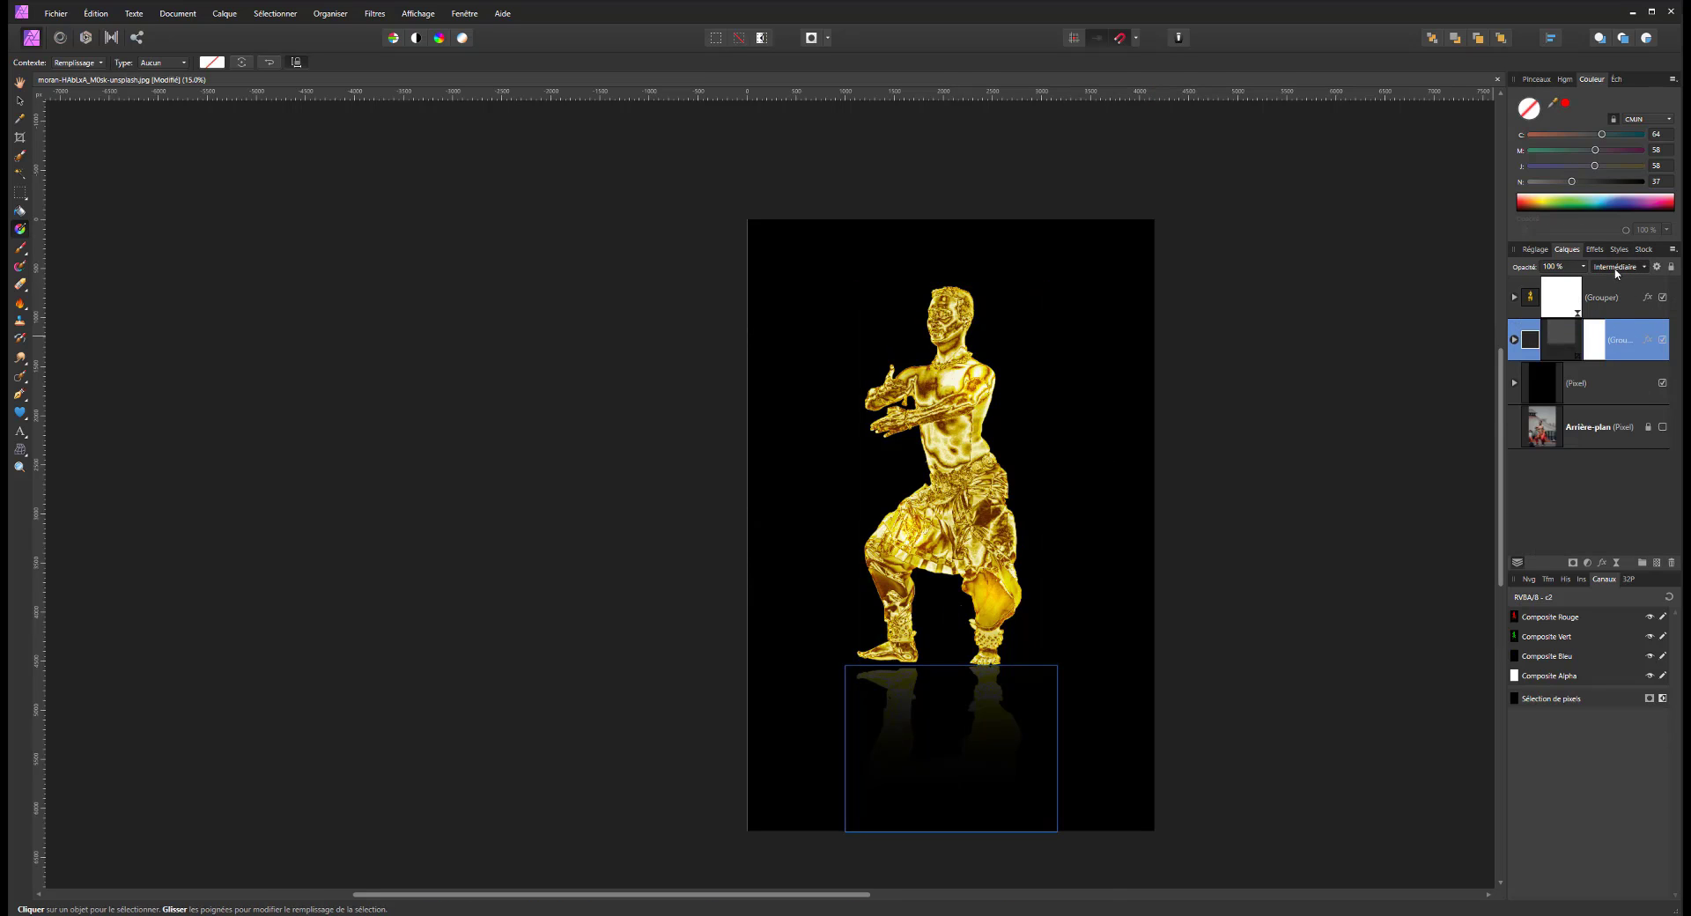
{"action": "left_click", "coordinate": [1612, 284]}
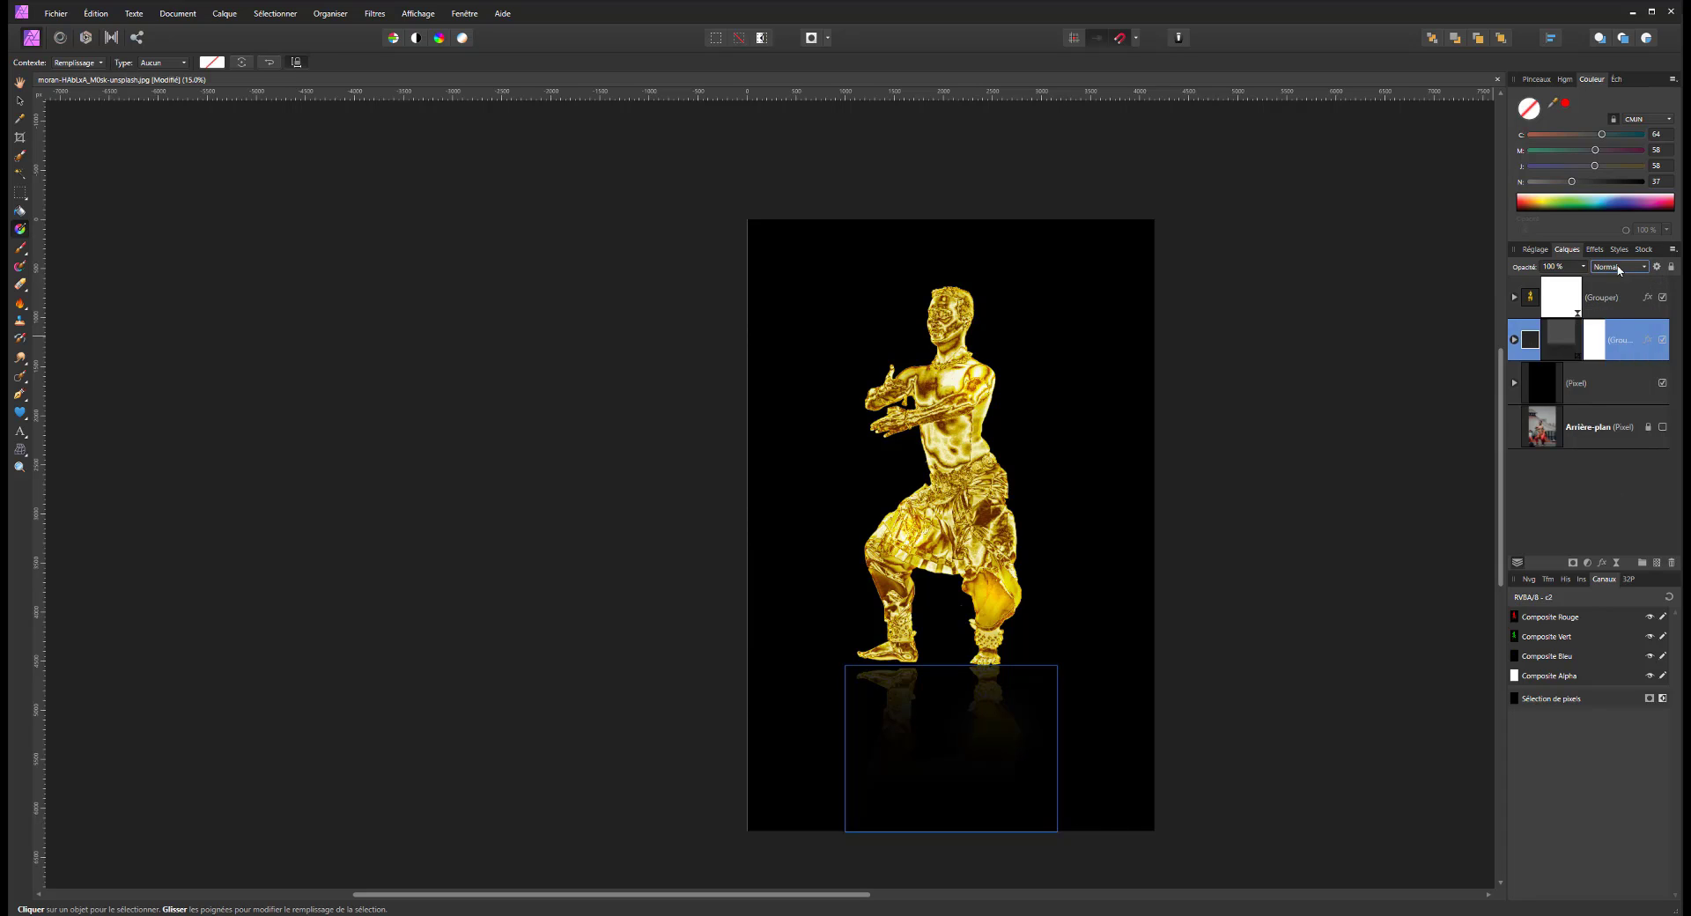
{"action": "left_click", "coordinate": [1583, 266]}
{"action": "left_click_drag", "start_coordinate": [1571, 278], "coordinate": [1559, 279]}
Shift the midpoint of the fill mask's gradient slightly downward to reveal a little more of the reflection
{"action": "left_click", "coordinate": [1514, 339]}
{"action": "left_click", "coordinate": [1561, 366]}
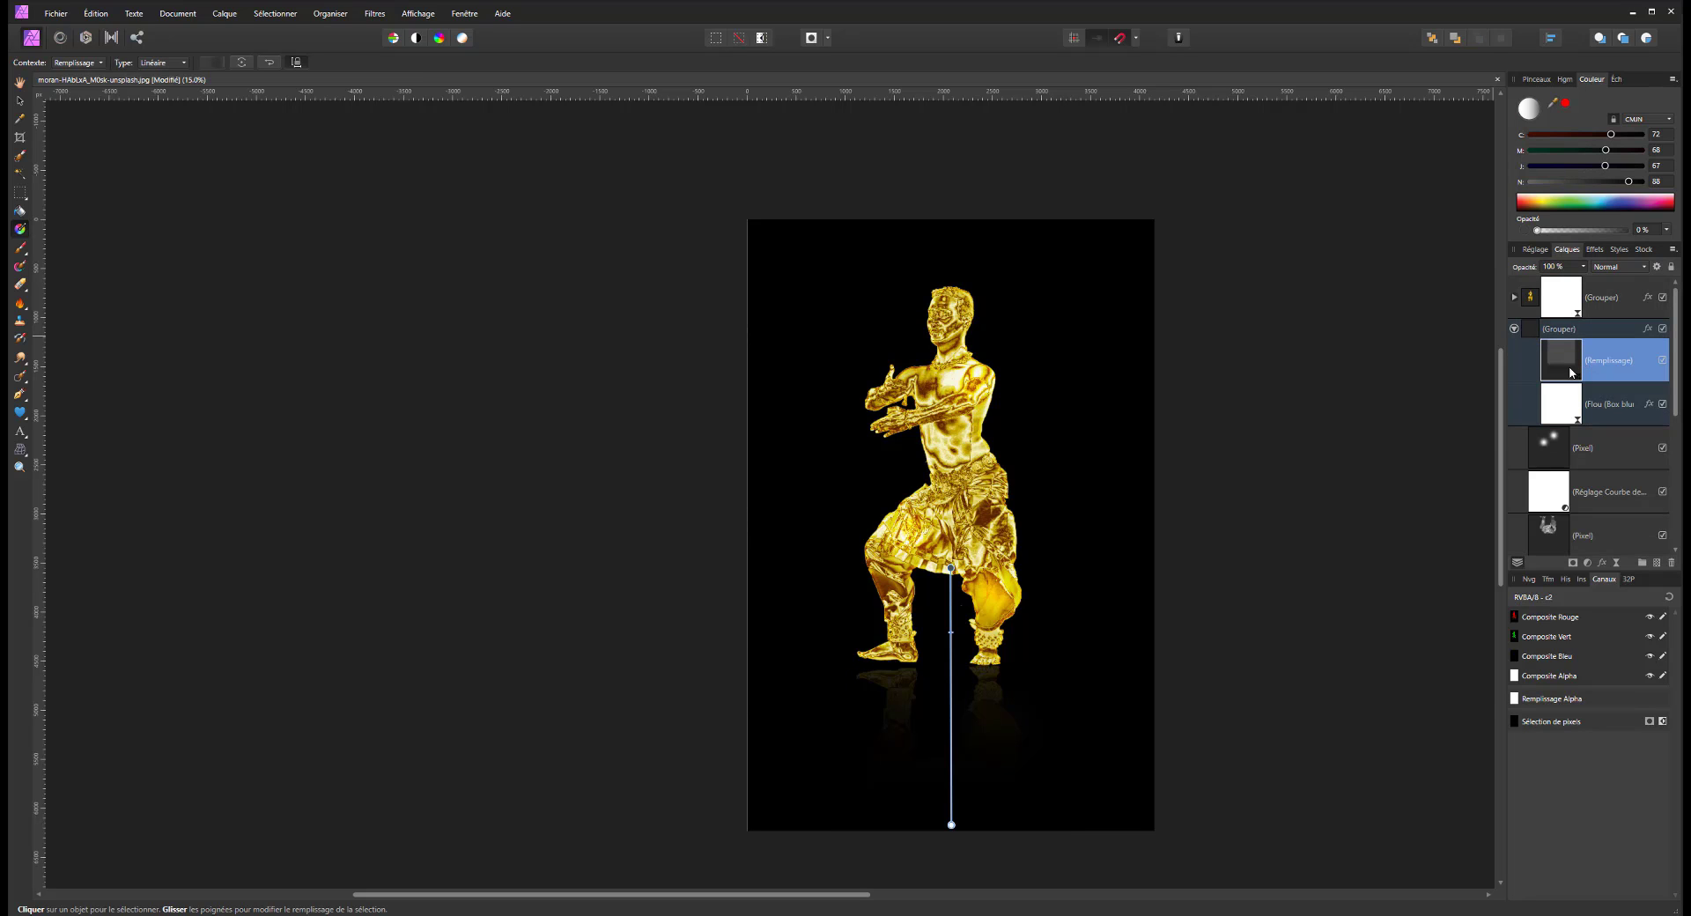
{"action": "left_click_drag", "start_coordinate": [952, 632], "coordinate": [949, 654]}
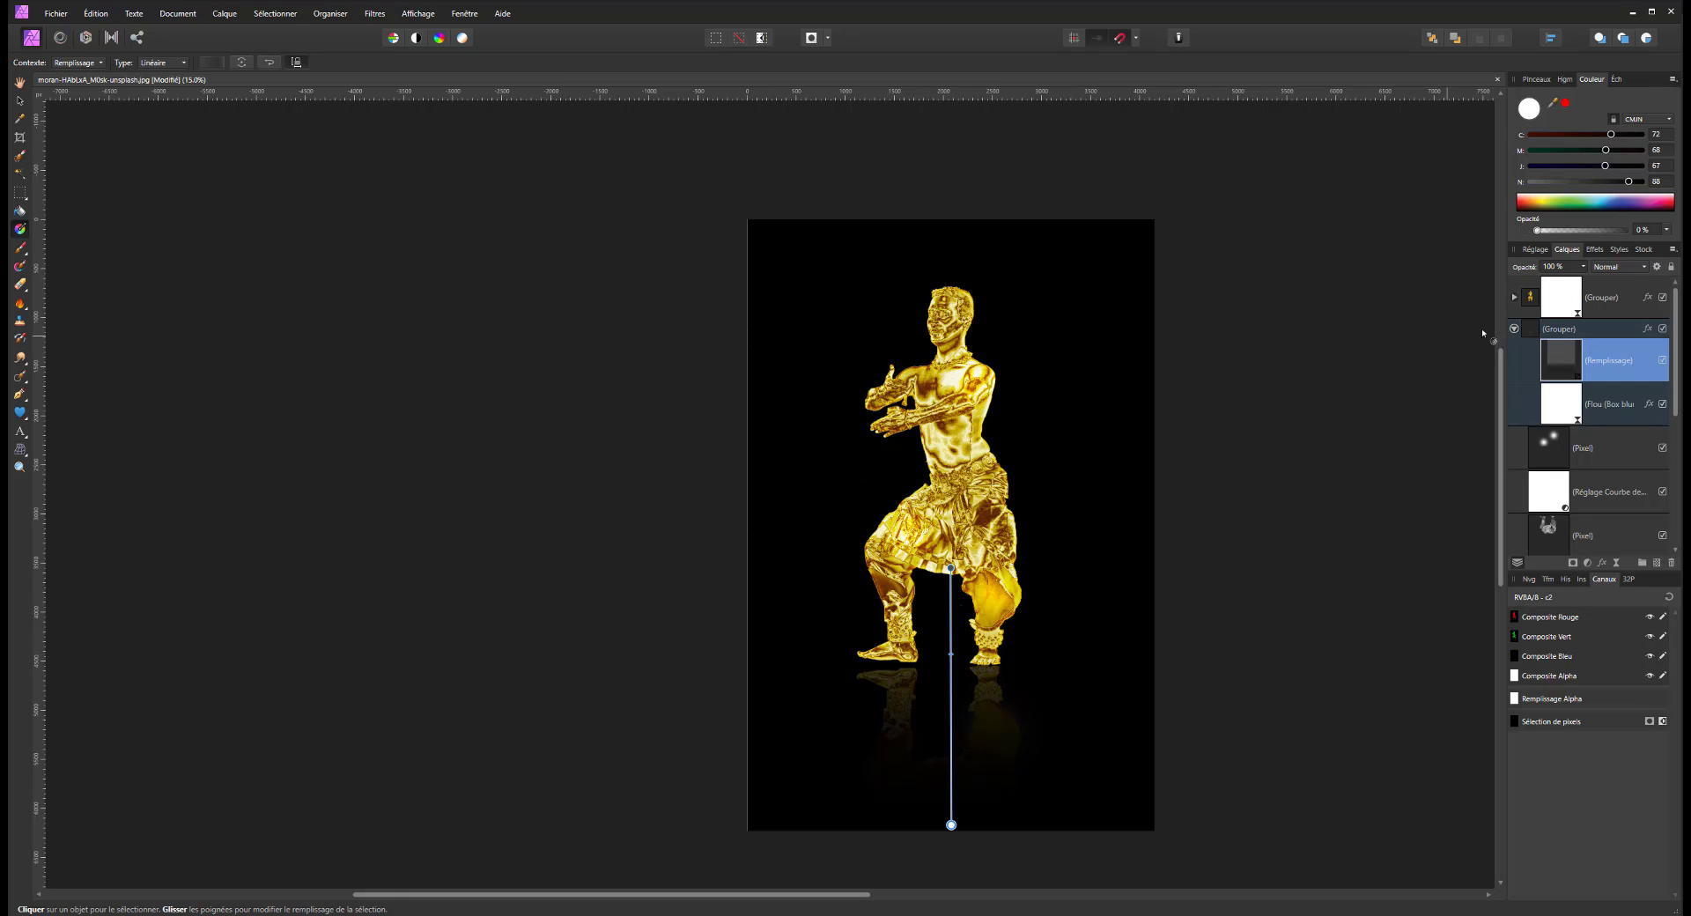
Rotate the reflected dancer group slightly clockwise and reposition it beneath the original dancer's feet
{"action": "left_click", "coordinate": [1581, 331]}
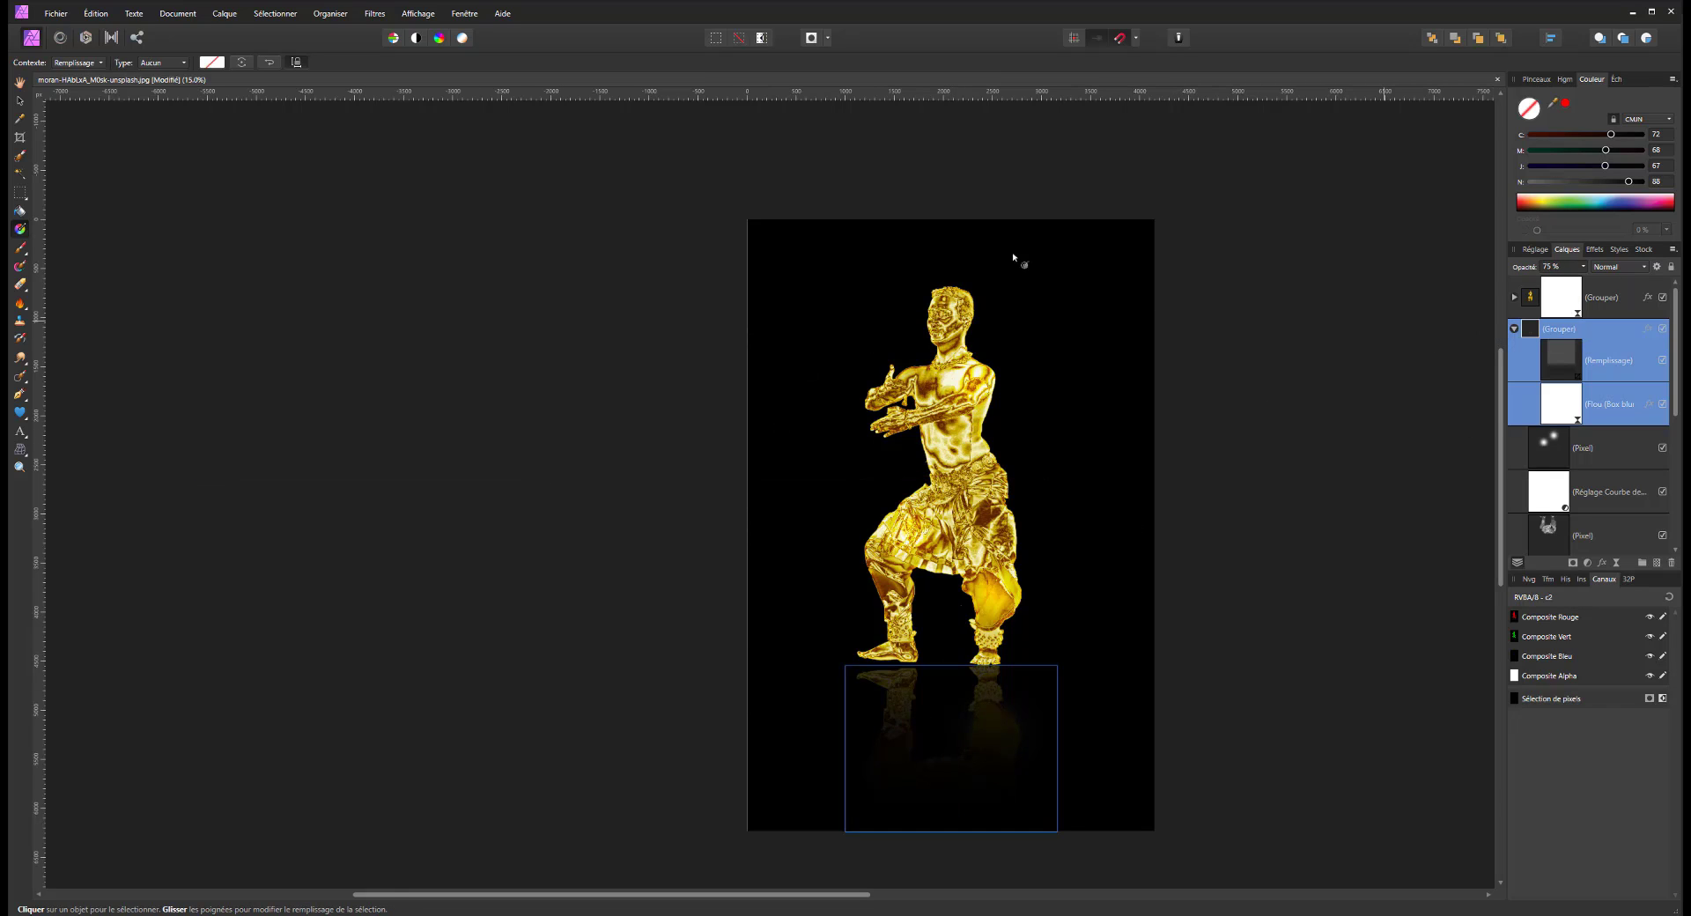
{"action": "left_click", "coordinate": [18, 105]}
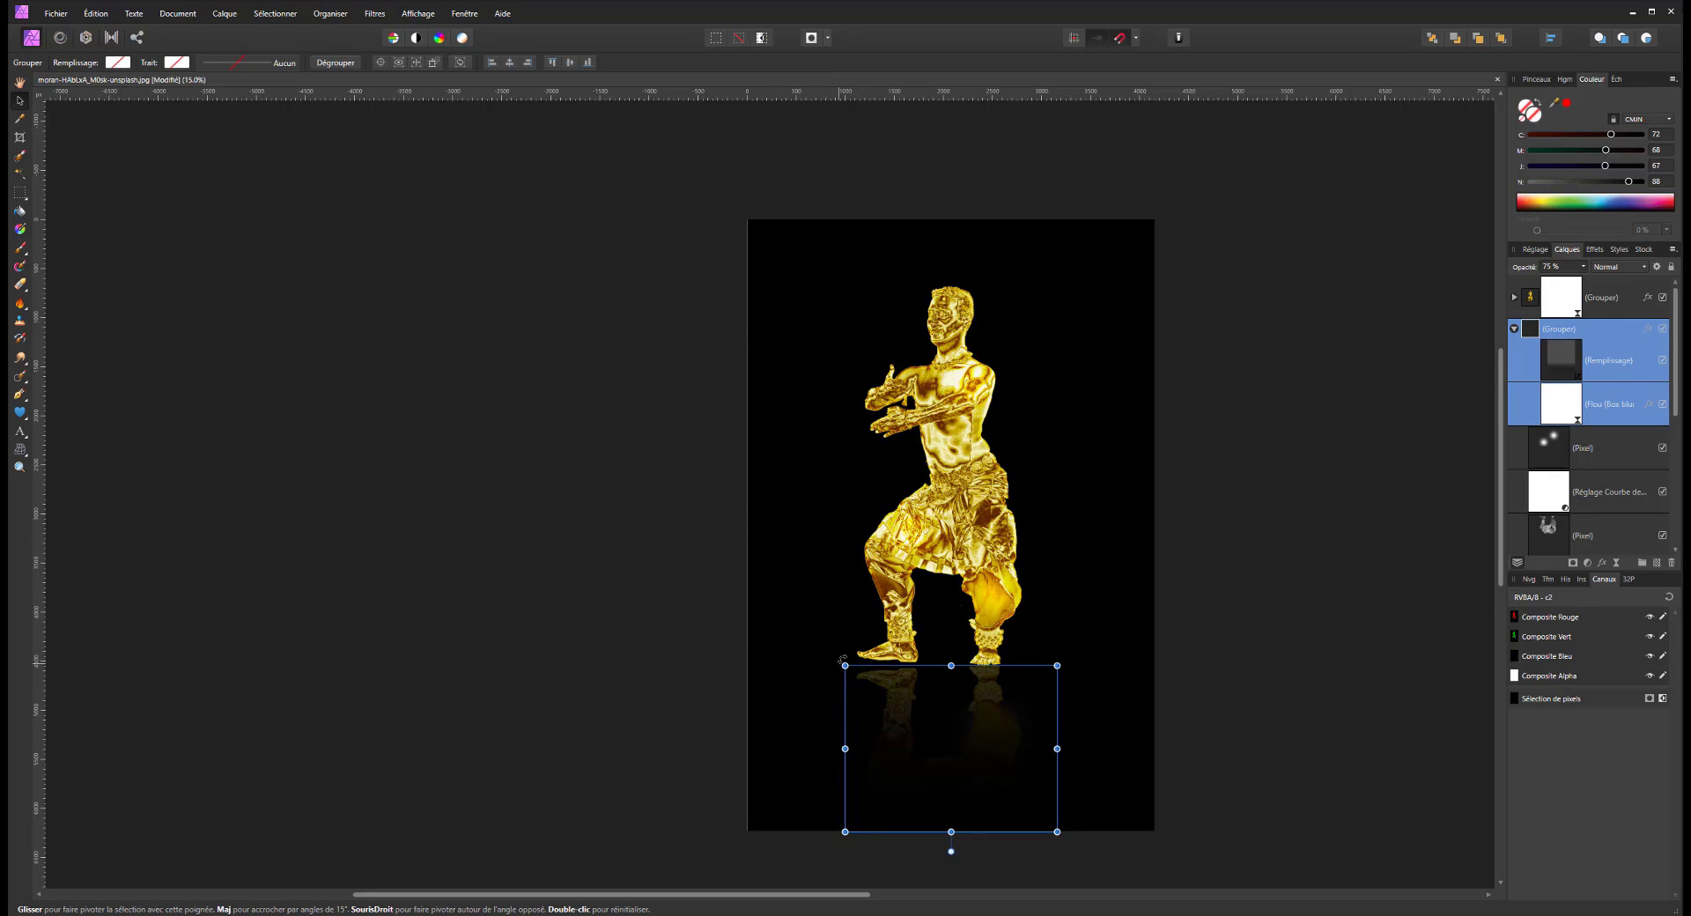
{"action": "left_click_drag", "start_coordinate": [843, 658], "coordinate": [840, 653]}
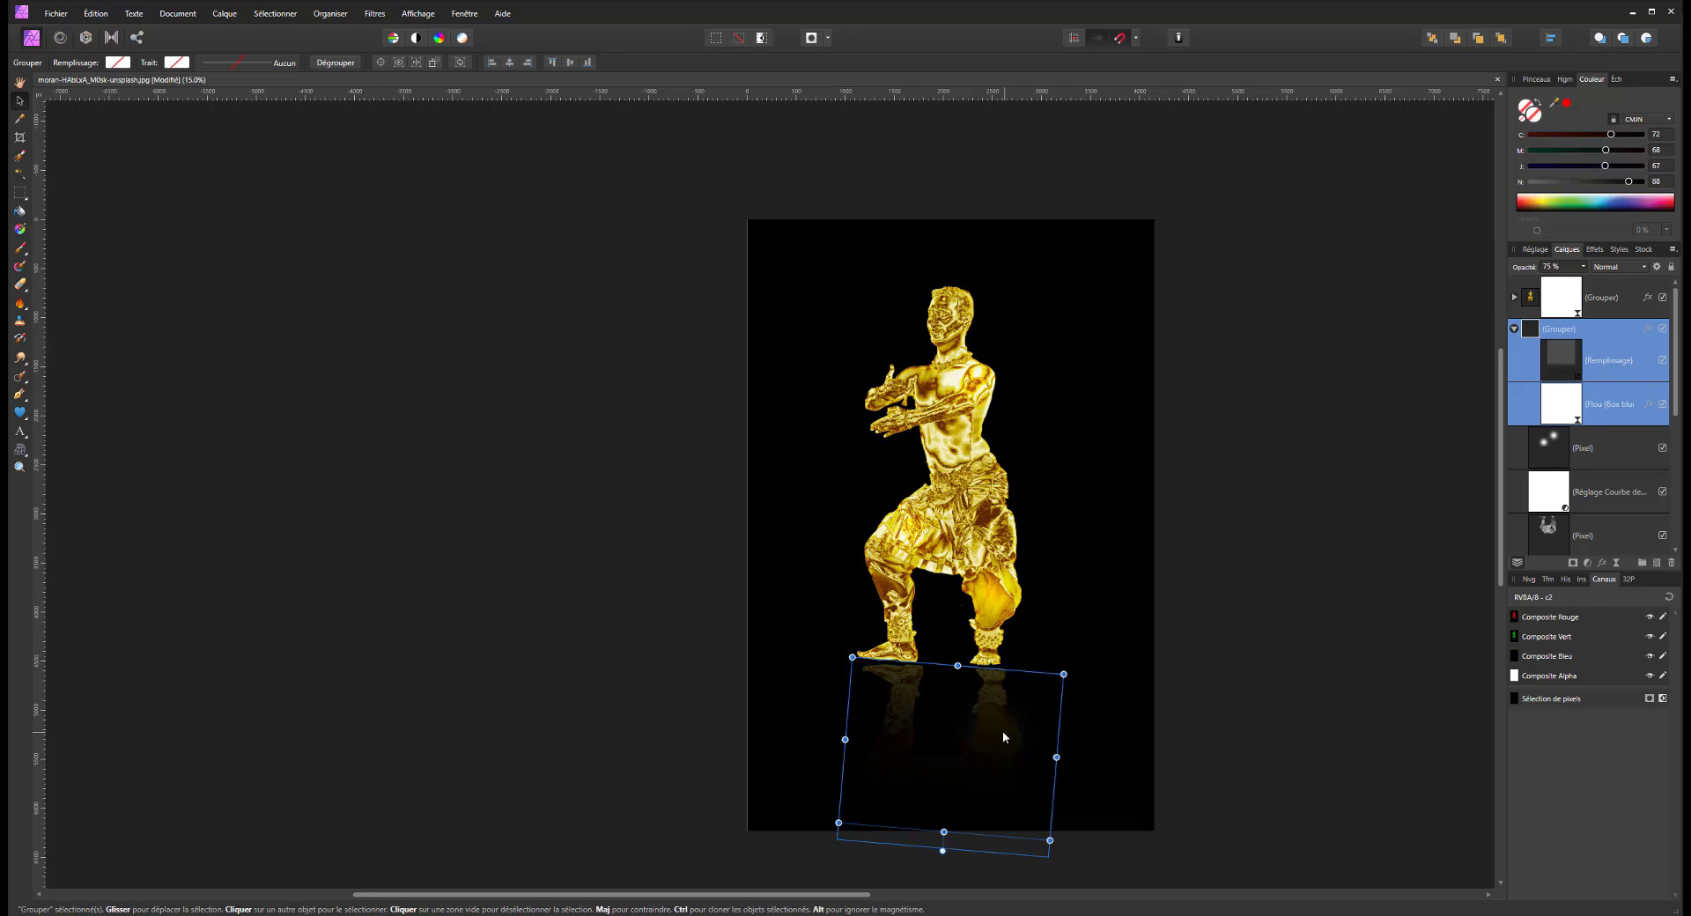
{"action": "left_click_drag", "start_coordinate": [1004, 727], "coordinate": [997, 733]}
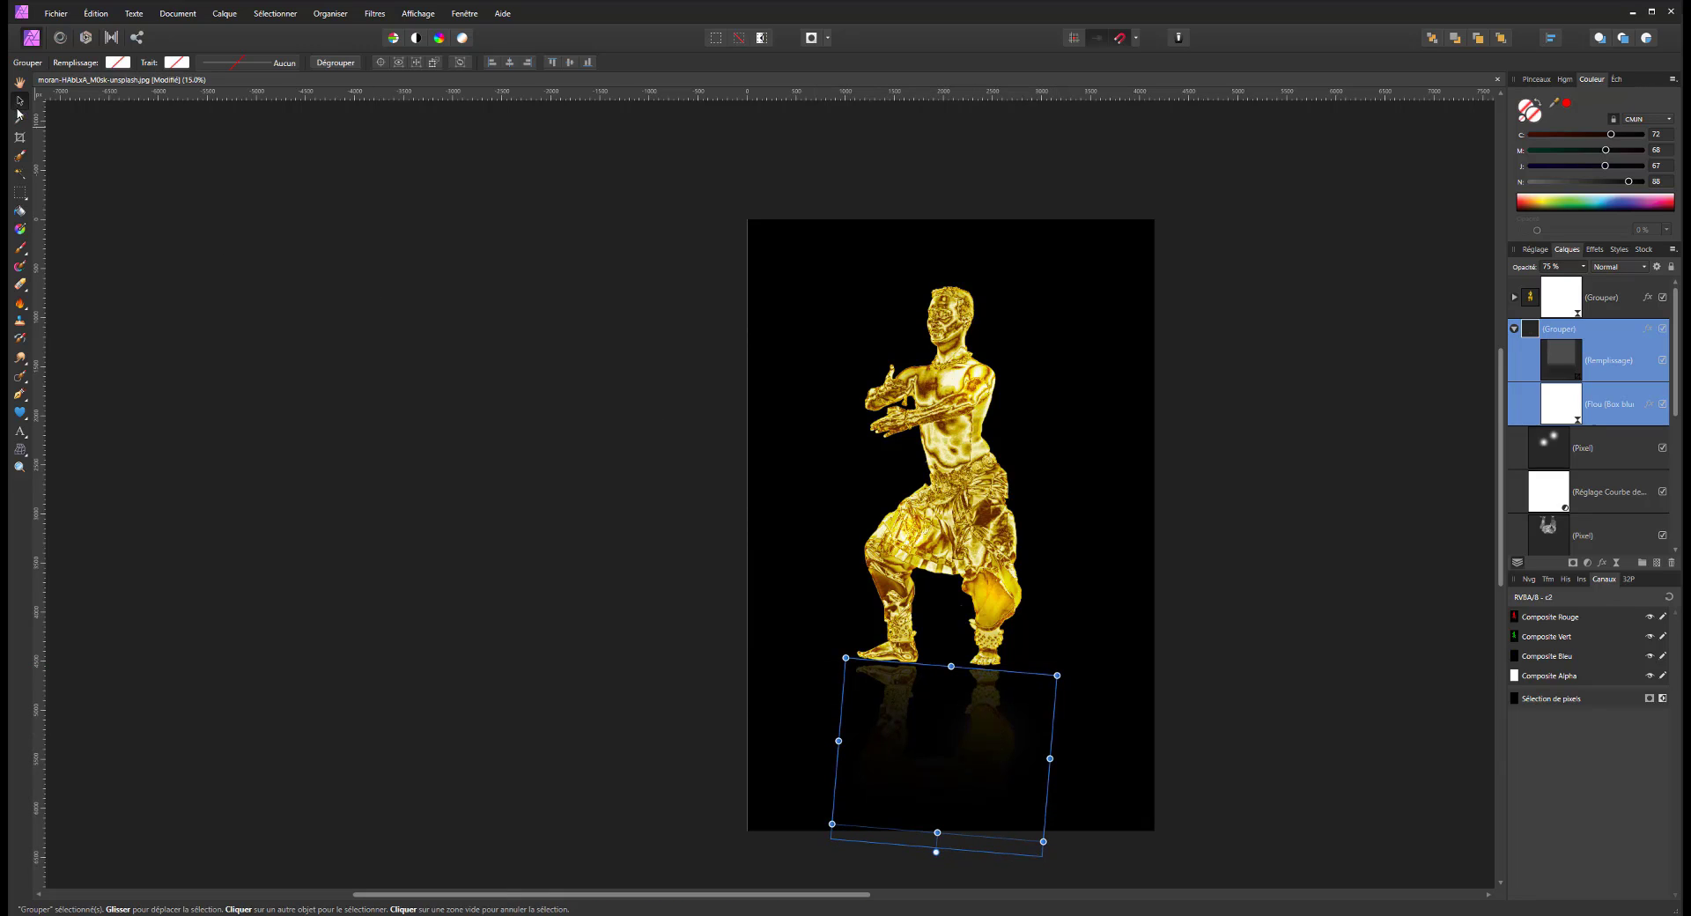
Add a new empty pixel layer directly above the black background layer
{"action": "left_click", "coordinate": [19, 192]}
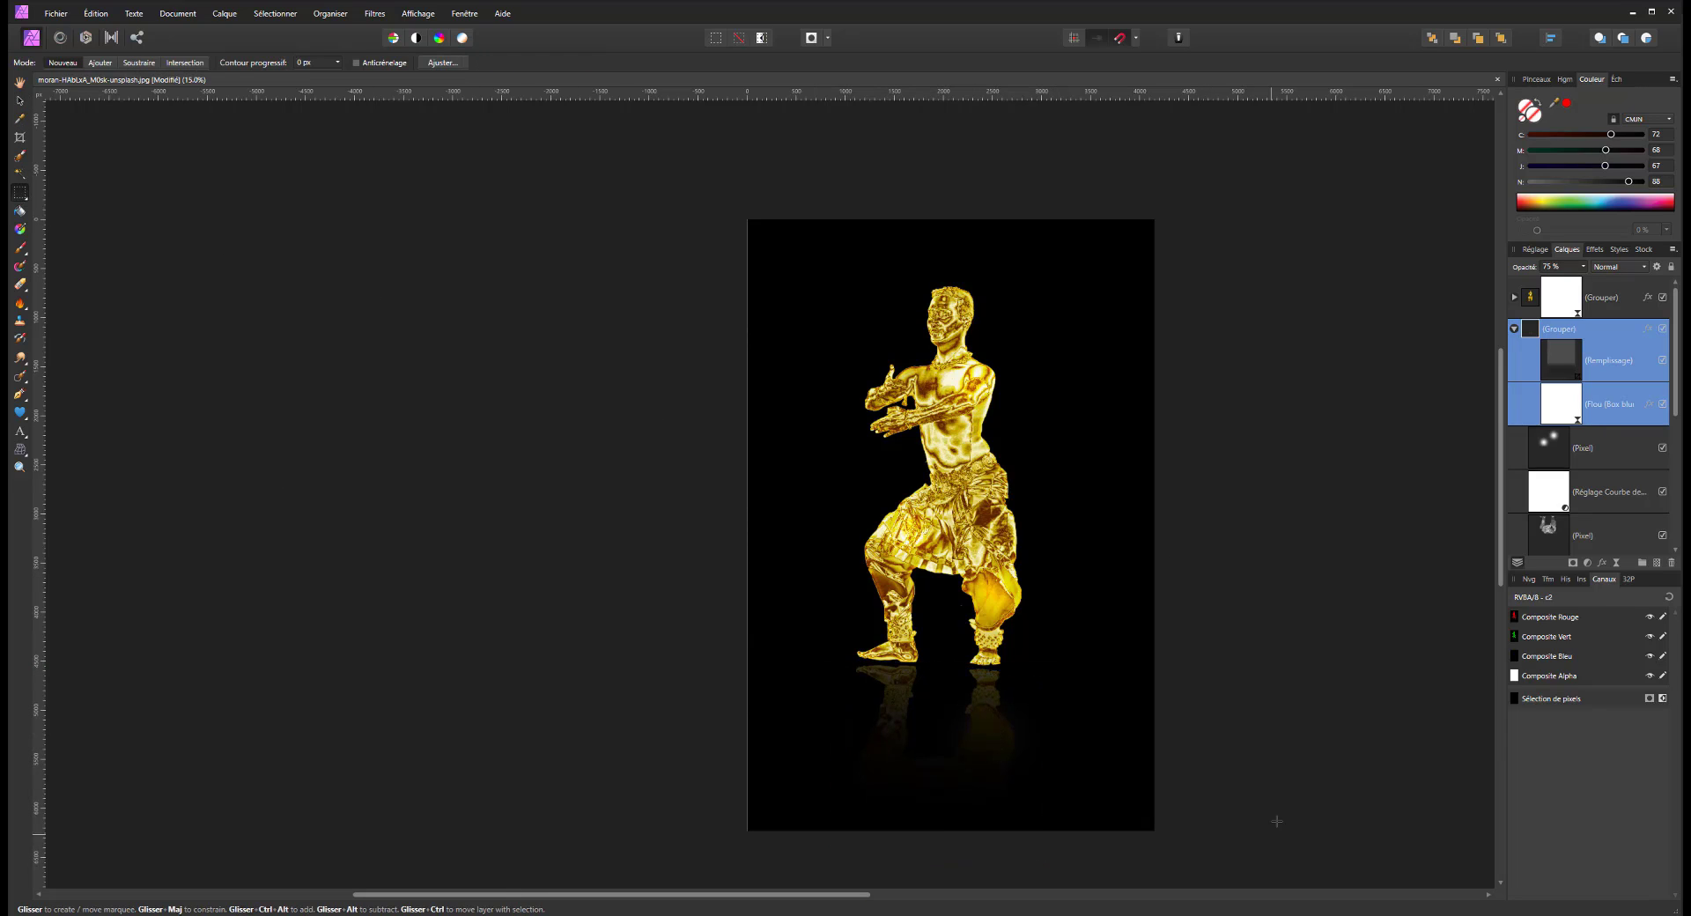
{"action": "scroll", "coordinate": [1523, 377], "scroll_direction": "down", "scroll_amount": 5}
{"action": "scroll", "coordinate": [1545, 474], "scroll_direction": "up", "scroll_amount": 5}
{"action": "left_click", "coordinate": [1514, 329]}
{"action": "left_click", "coordinate": [1582, 383]}
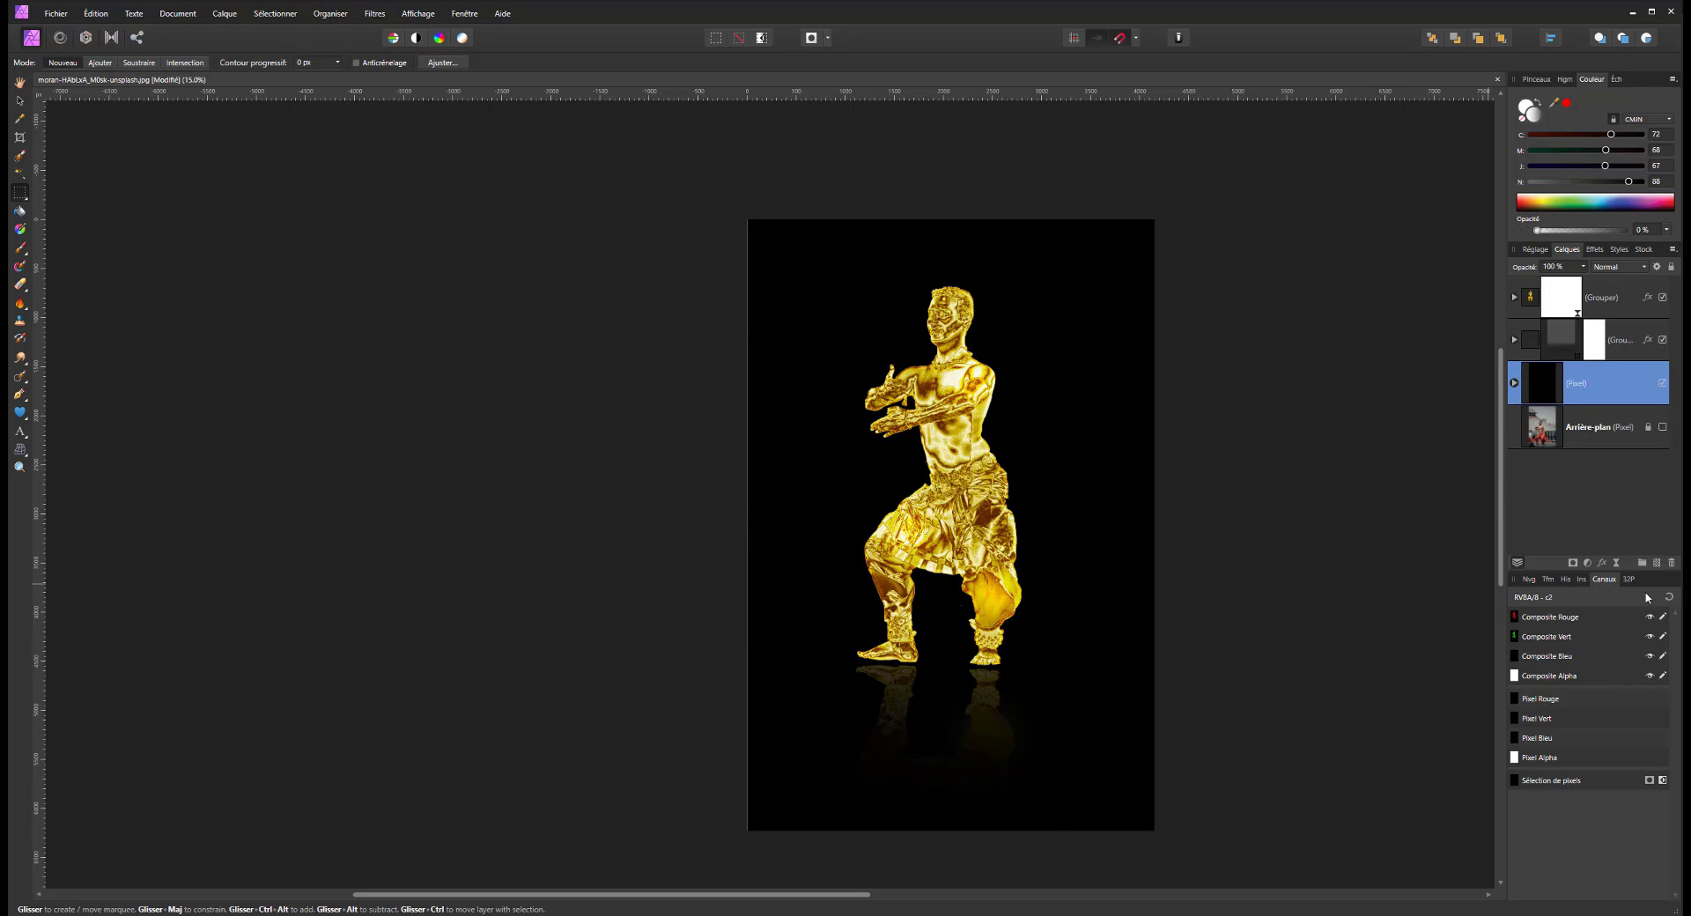
{"action": "left_click", "coordinate": [1657, 562]}
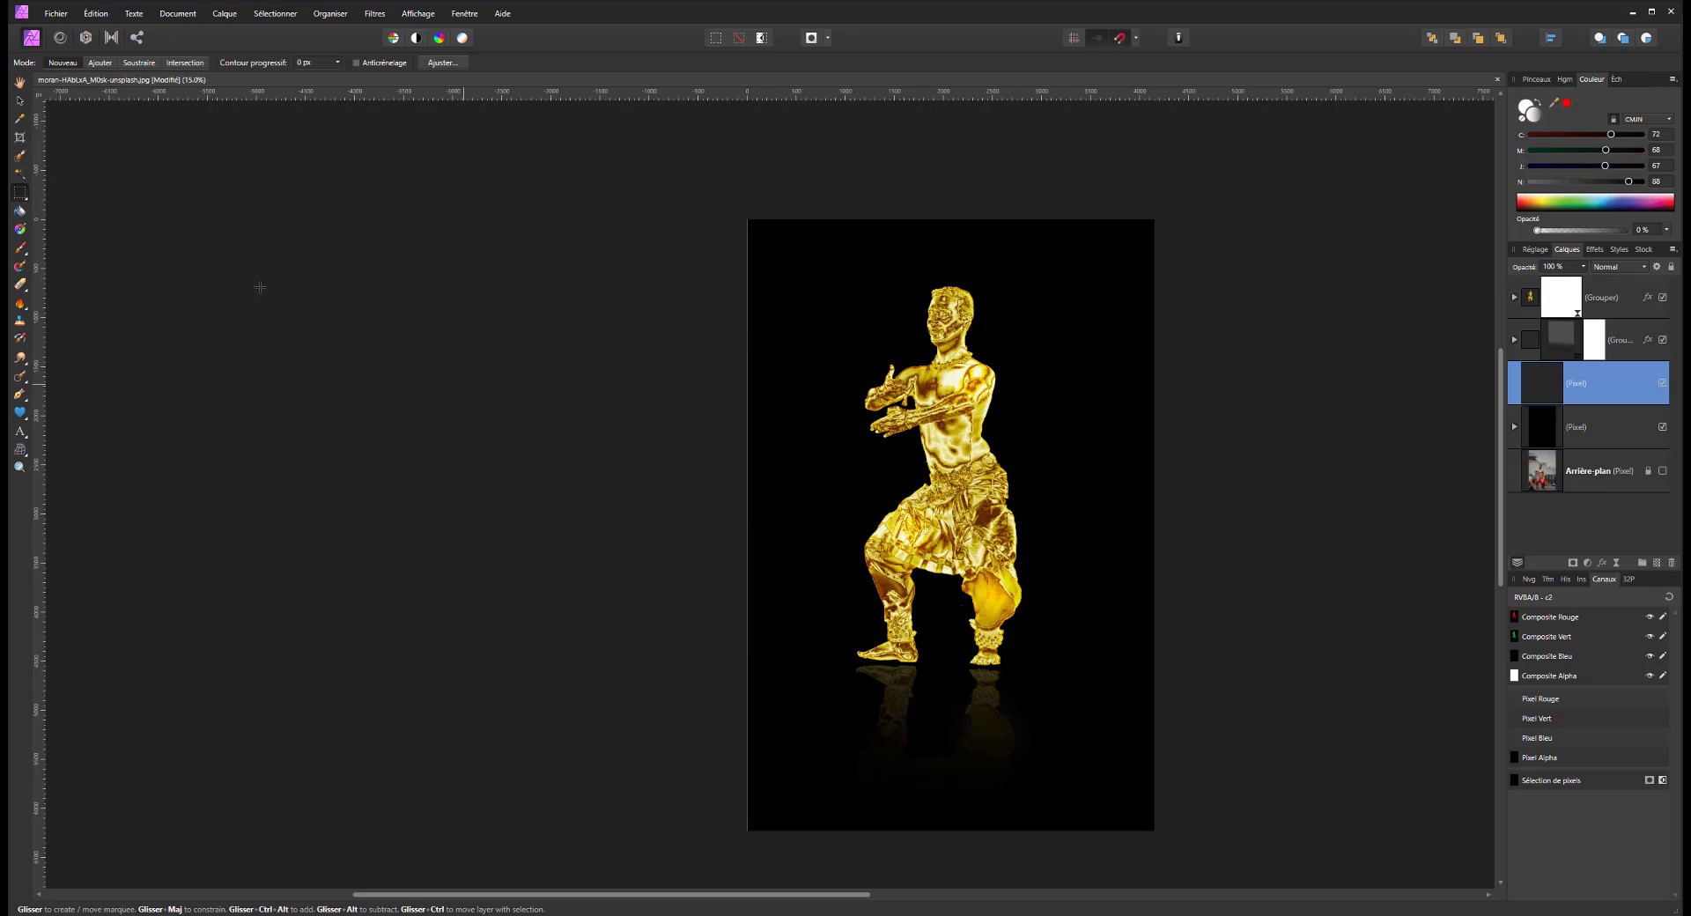
Try painting a soft glow behind the dancer's torso in white and in red, undoing each attempt
{"action": "left_click", "coordinate": [20, 248]}
{"action": "mouse_move", "coordinate": [925, 374]}
{"action": "left_mouse_down"}
{"action": "mouse_move", "coordinate": [899, 365]}
{"action": "mouse_move", "coordinate": [943, 370]}
{"action": "mouse_move", "coordinate": [890, 386]}
{"action": "left_mouse_up"}
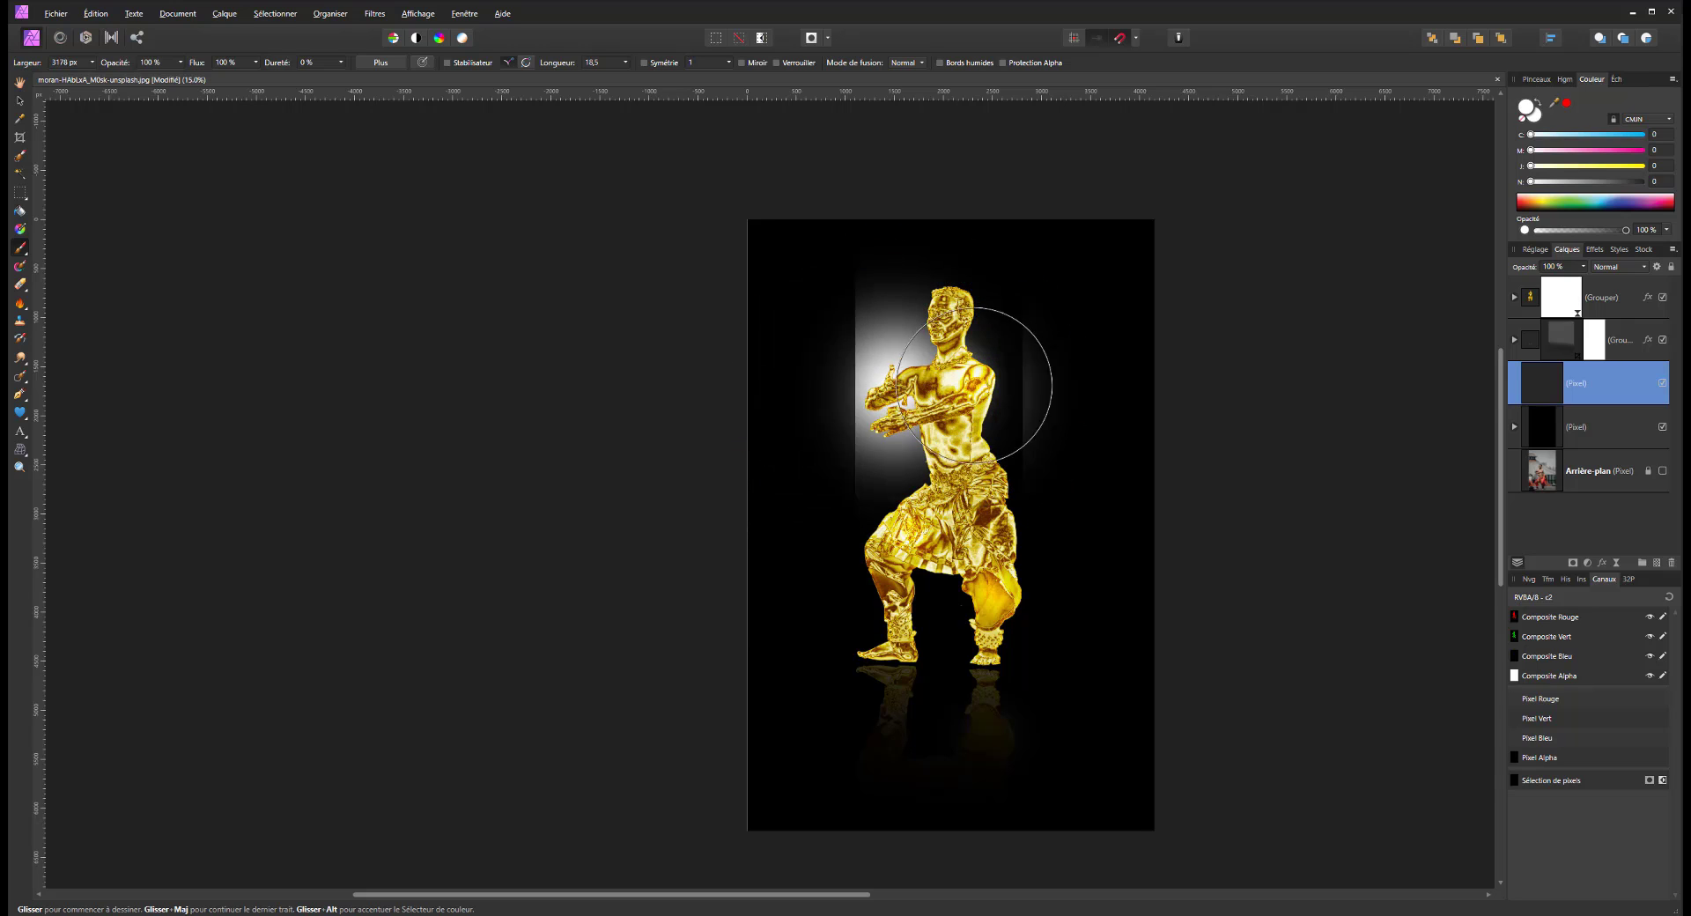
{"action": "left_click", "coordinate": [1567, 102]}
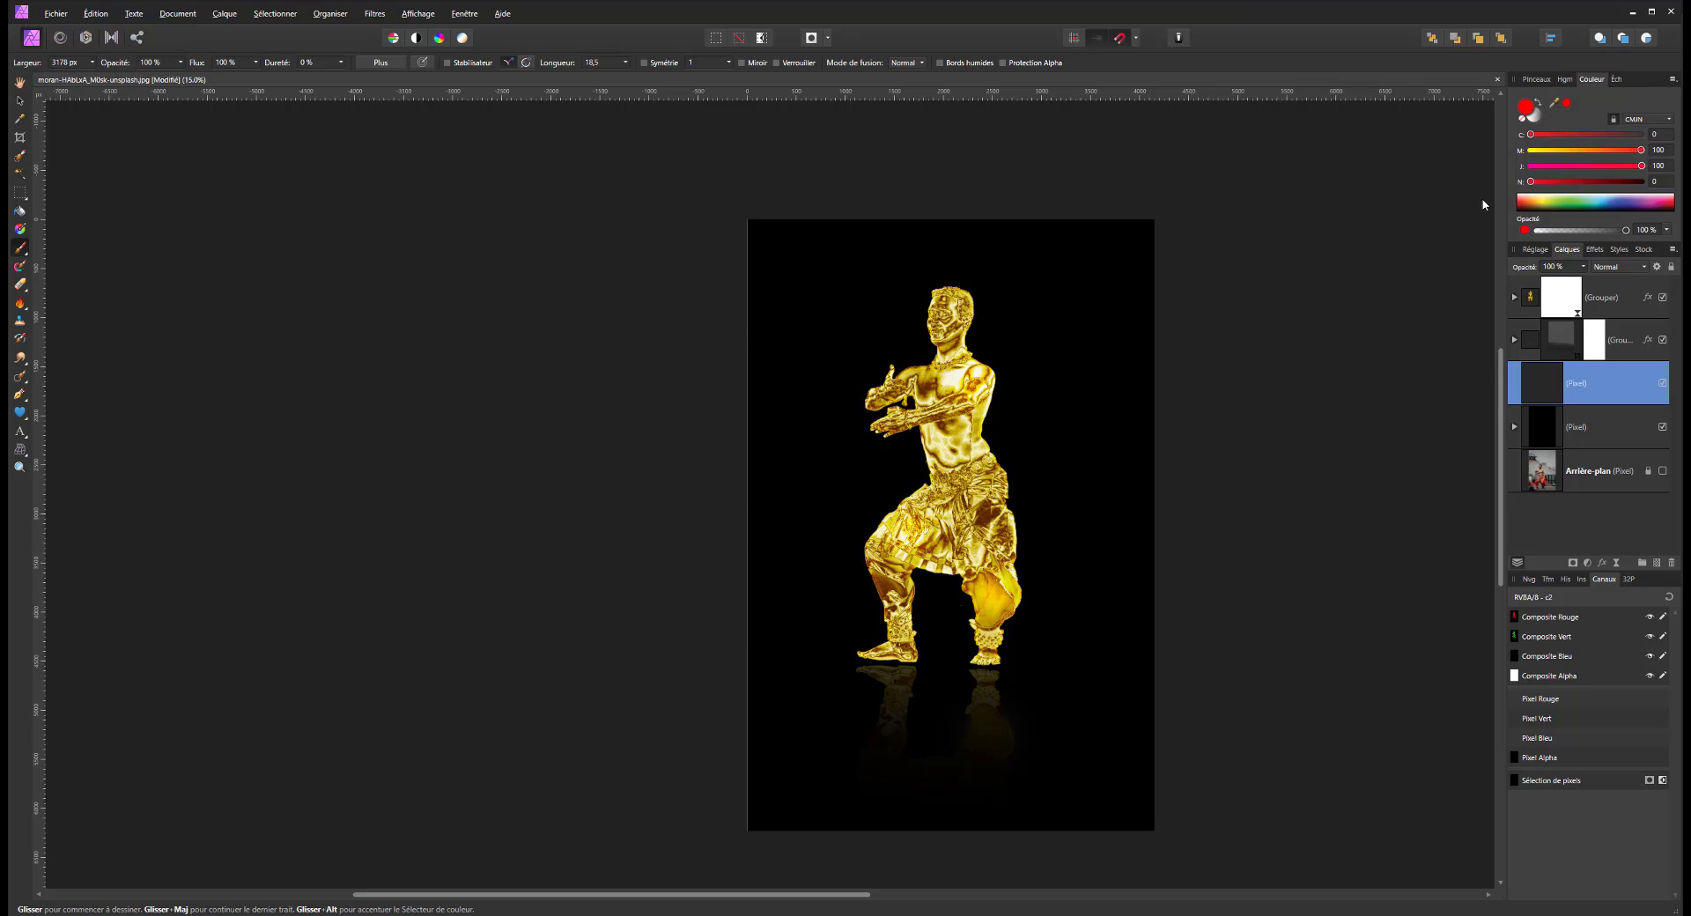
{"action": "left_click_drag", "start_coordinate": [997, 407], "coordinate": [957, 401]}
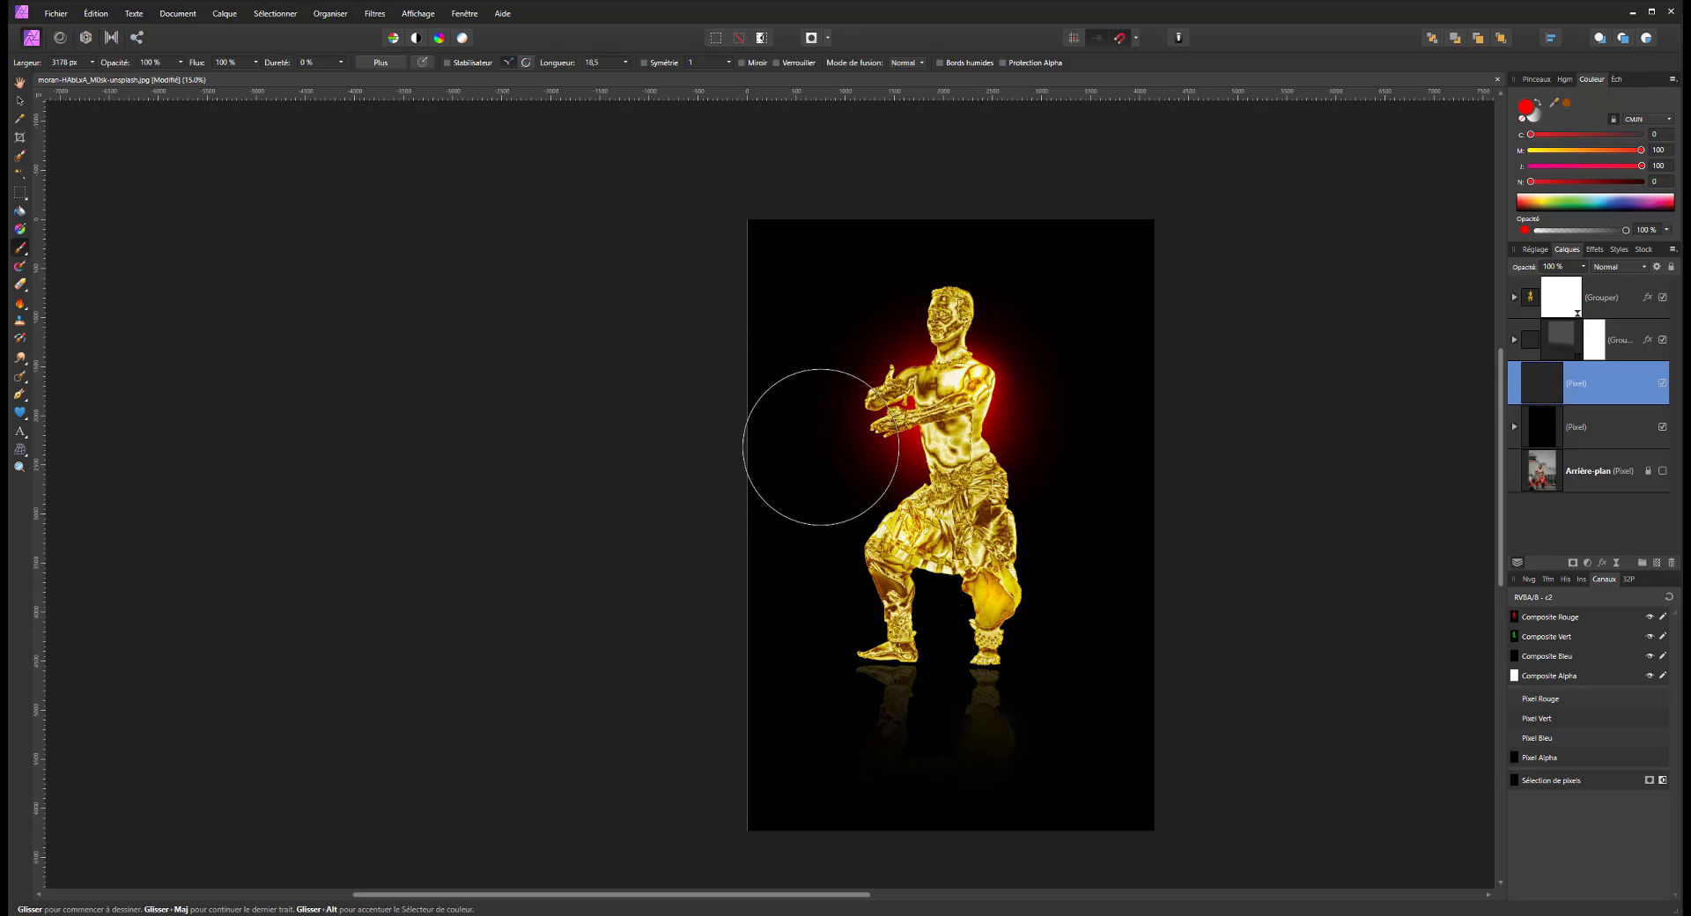
Paint a wide, soft brown-orange glow behind the dancer's upper body with a 4096 px brush and set its layer's opacity to 29 %
{"action": "left_click", "coordinate": [1574, 105]}
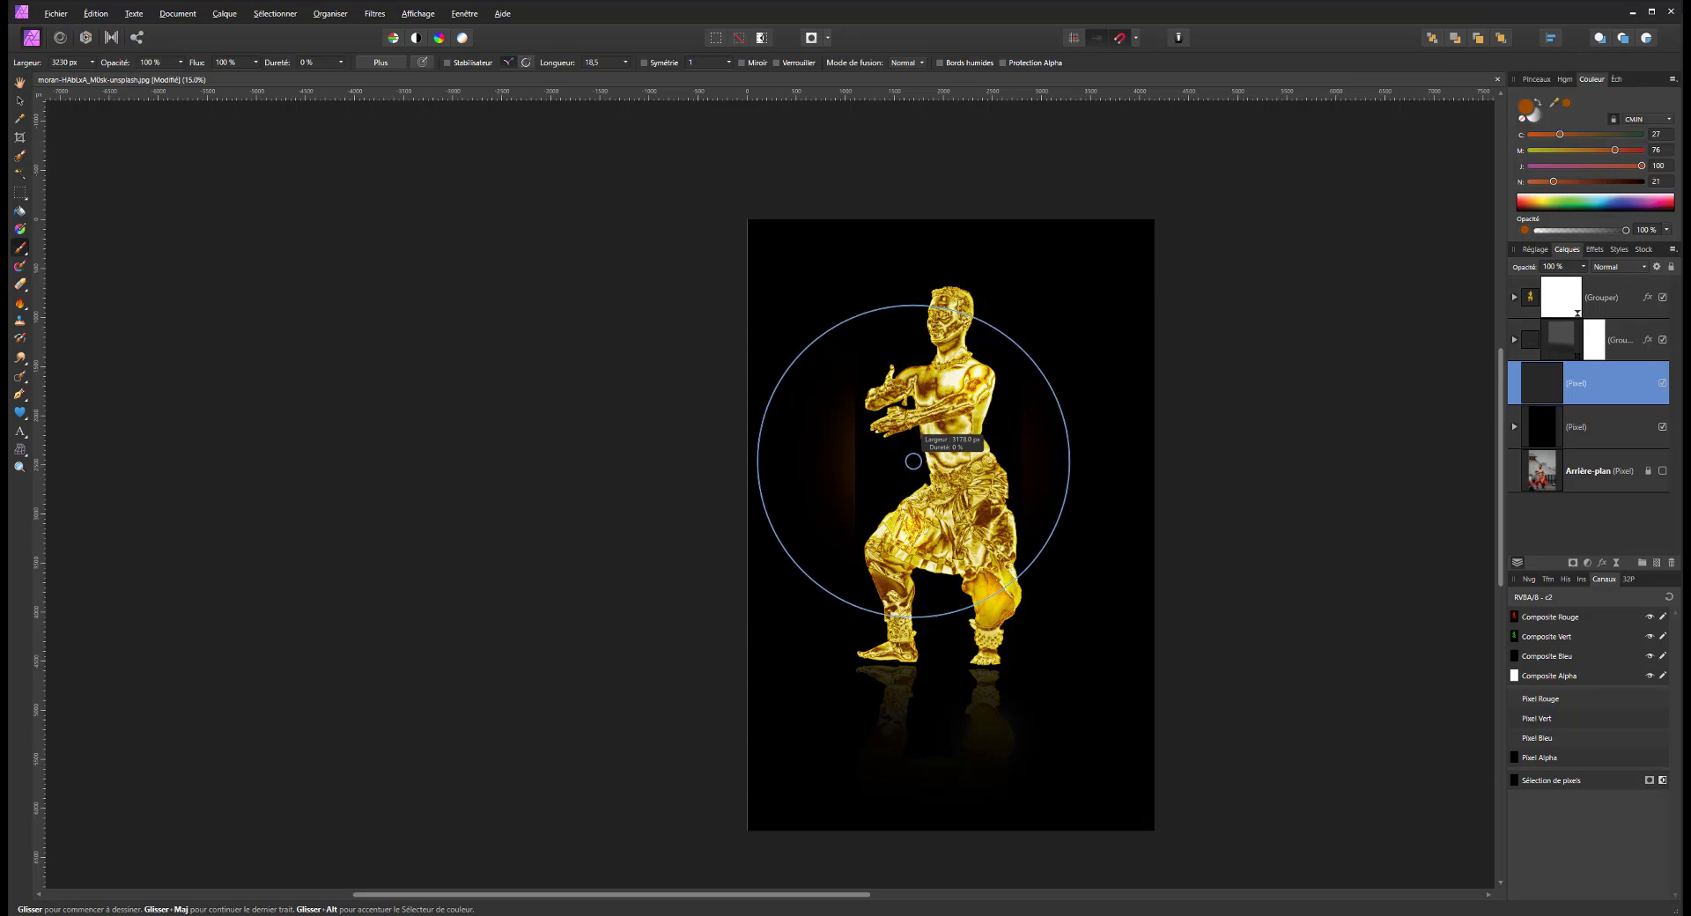
{"action": "key", "text": "]"}
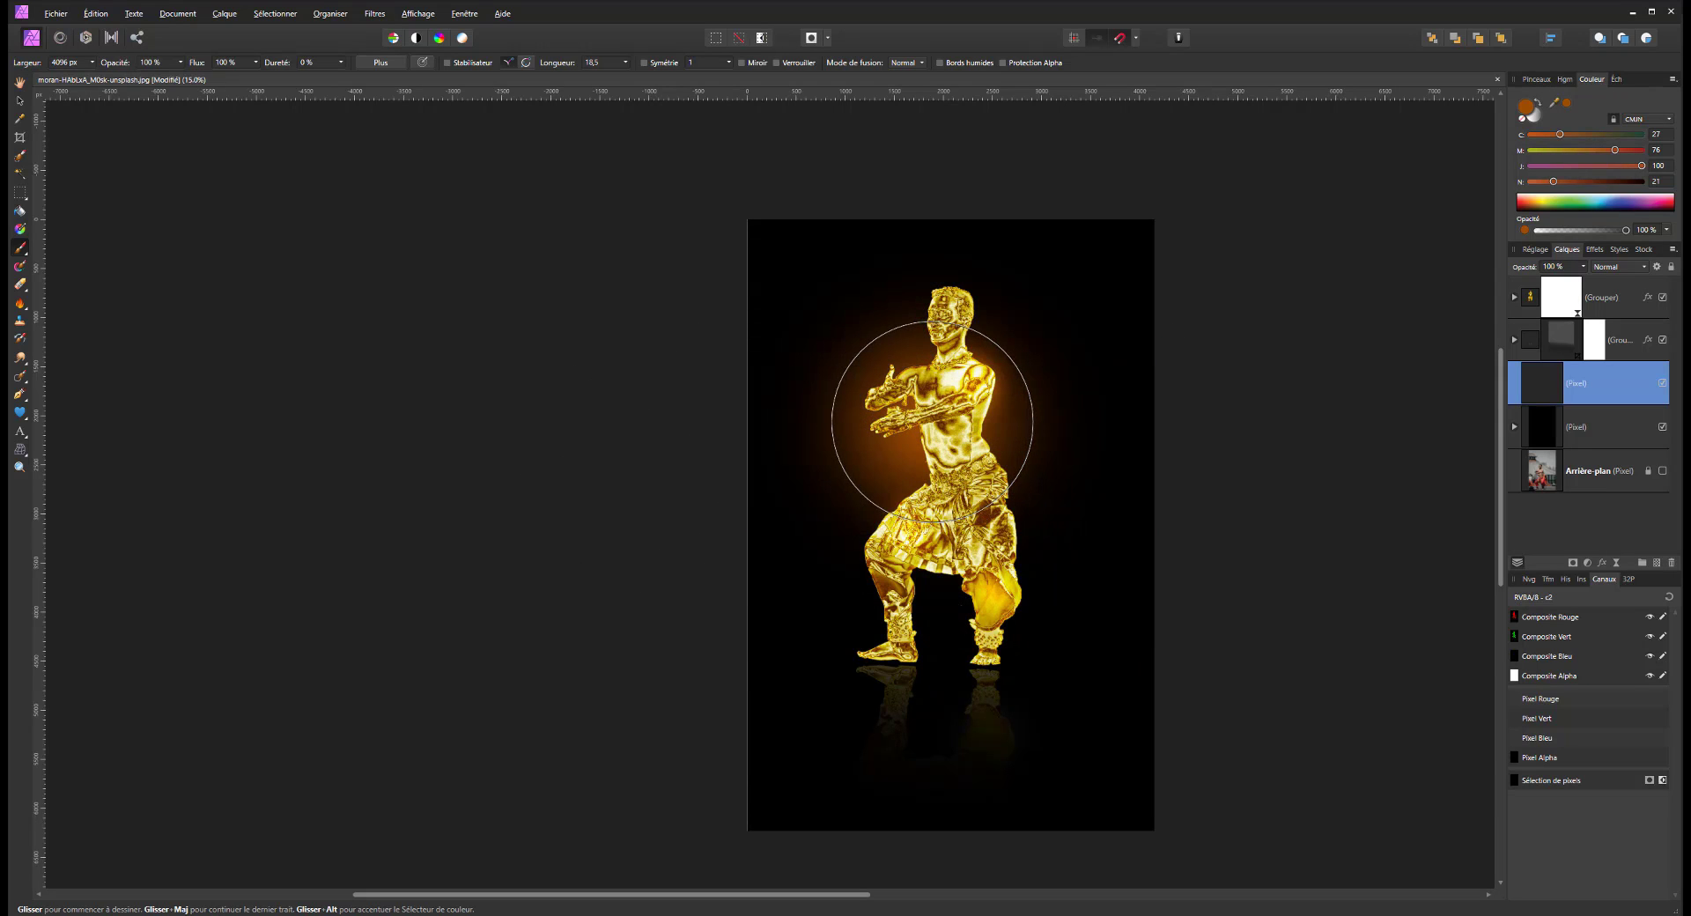
{"action": "mouse_move", "coordinate": [932, 423]}
{"action": "left_mouse_down", "text": "ctrl+alt"}
{"action": "mouse_move", "coordinate": [743, 401]}
{"action": "mouse_move", "coordinate": [868, 397]}
{"action": "left_mouse_up", "text": "ctrl+alt"}
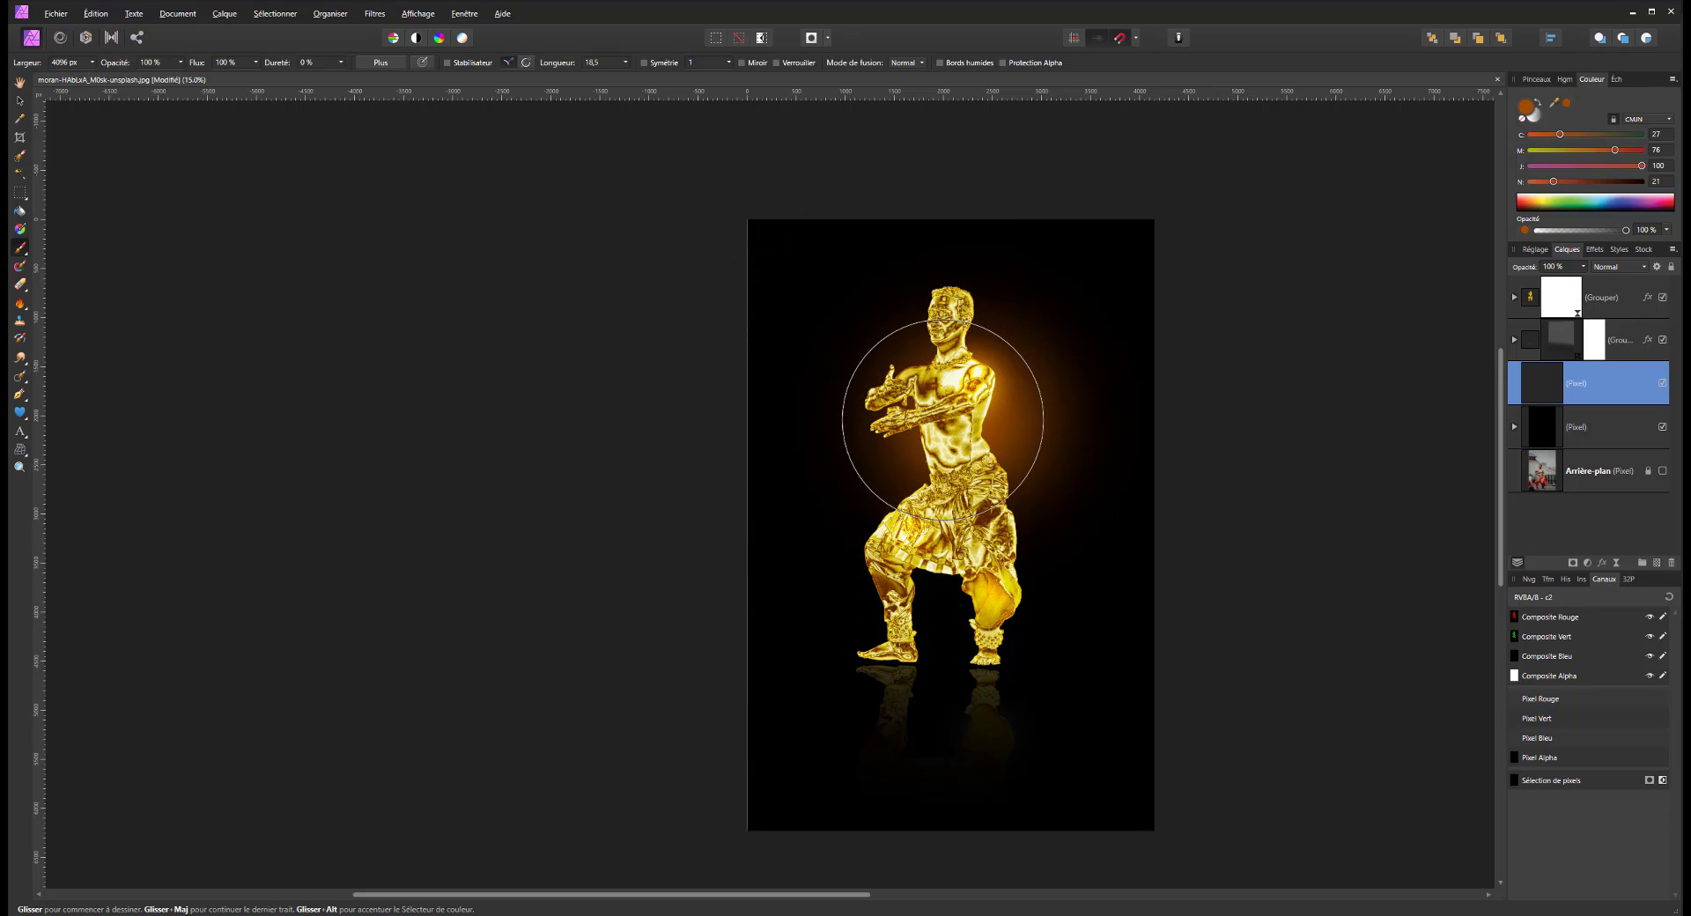
{"action": "mouse_move", "coordinate": [929, 421]}
{"action": "left_mouse_down"}
{"action": "mouse_move", "coordinate": [870, 420]}
{"action": "mouse_move", "coordinate": [1084, 422]}
{"action": "mouse_move", "coordinate": [1046, 458]}
{"action": "left_mouse_up"}
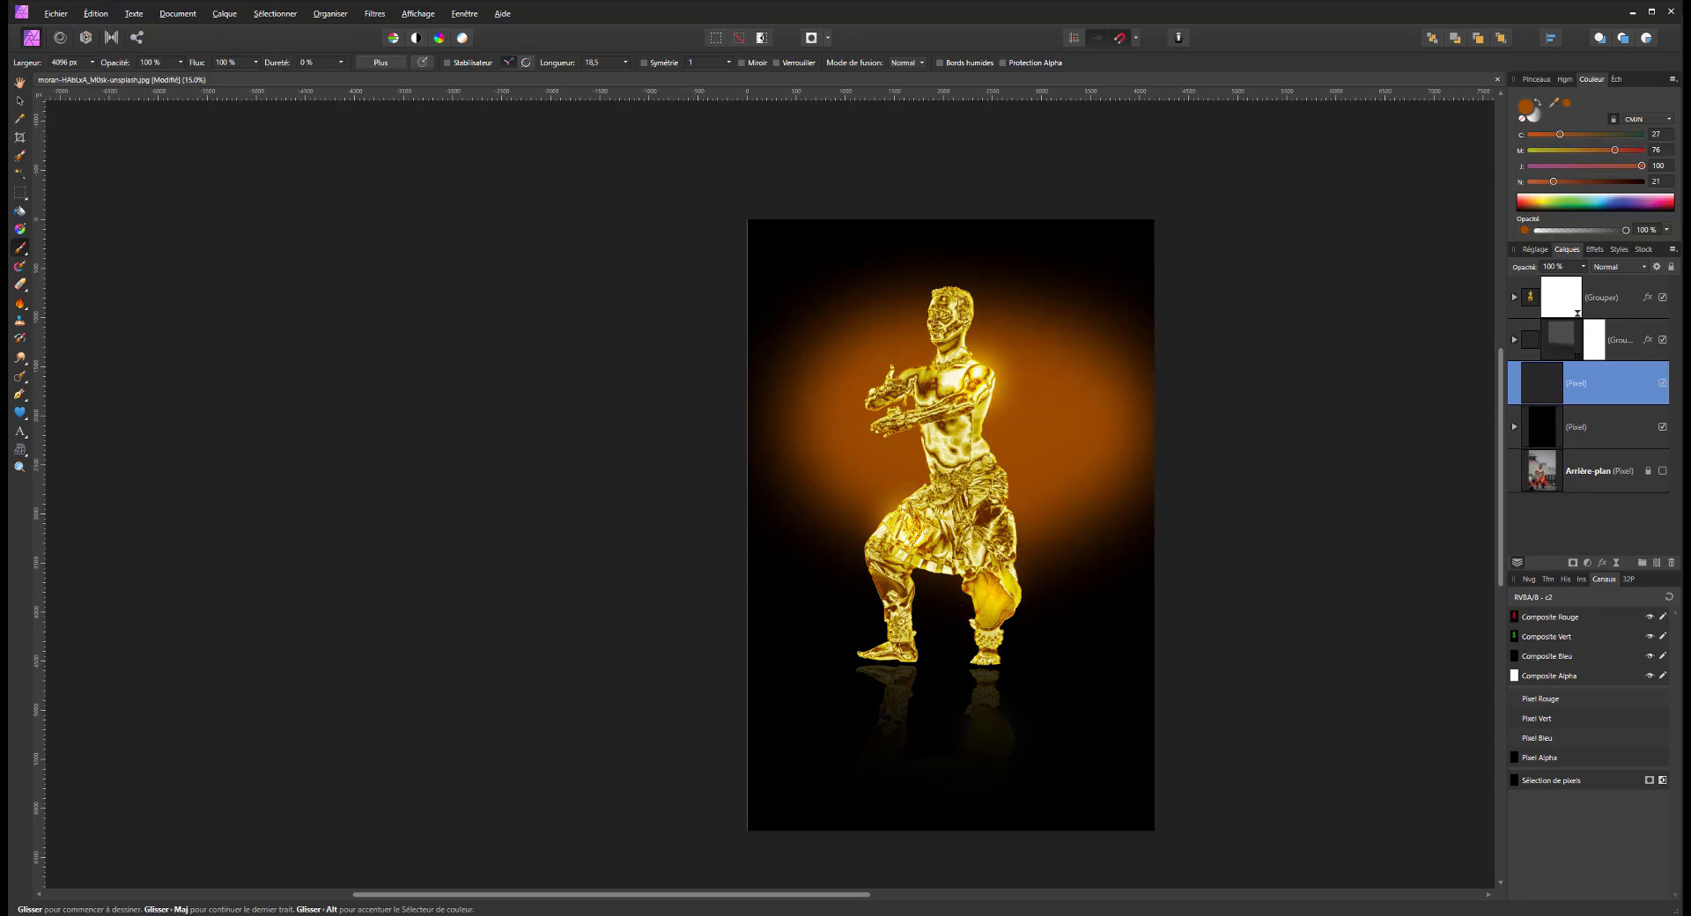
{"action": "left_click", "coordinate": [1557, 266]}
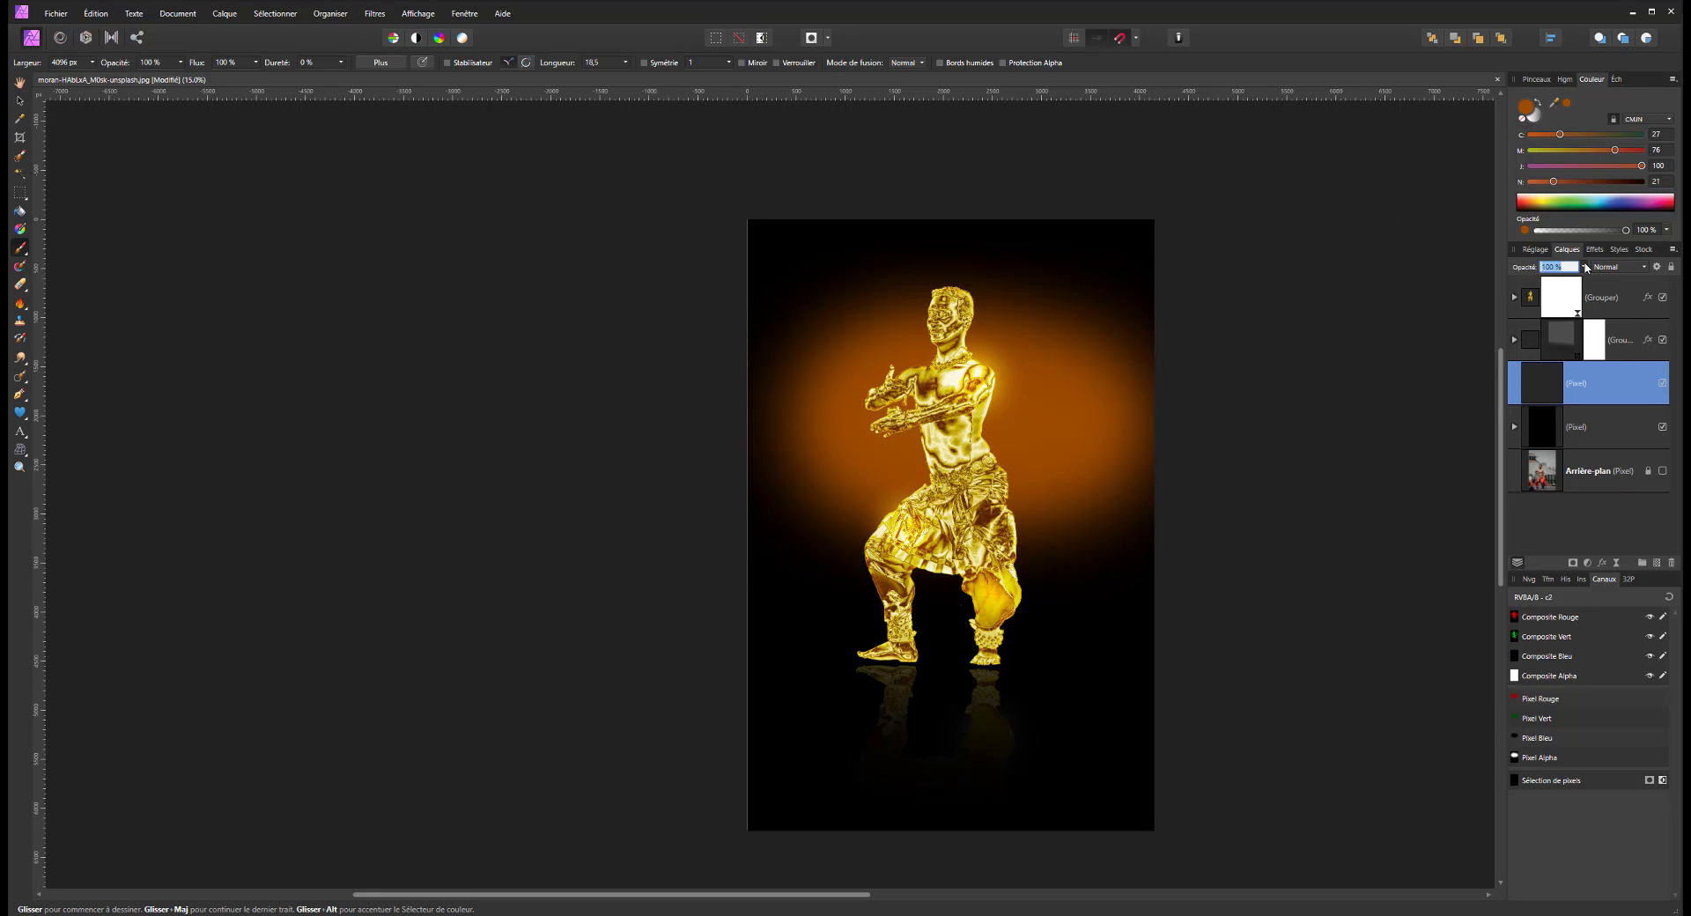
{"action": "left_click_drag", "start_coordinate": [1556, 262], "coordinate": [1521, 282]}
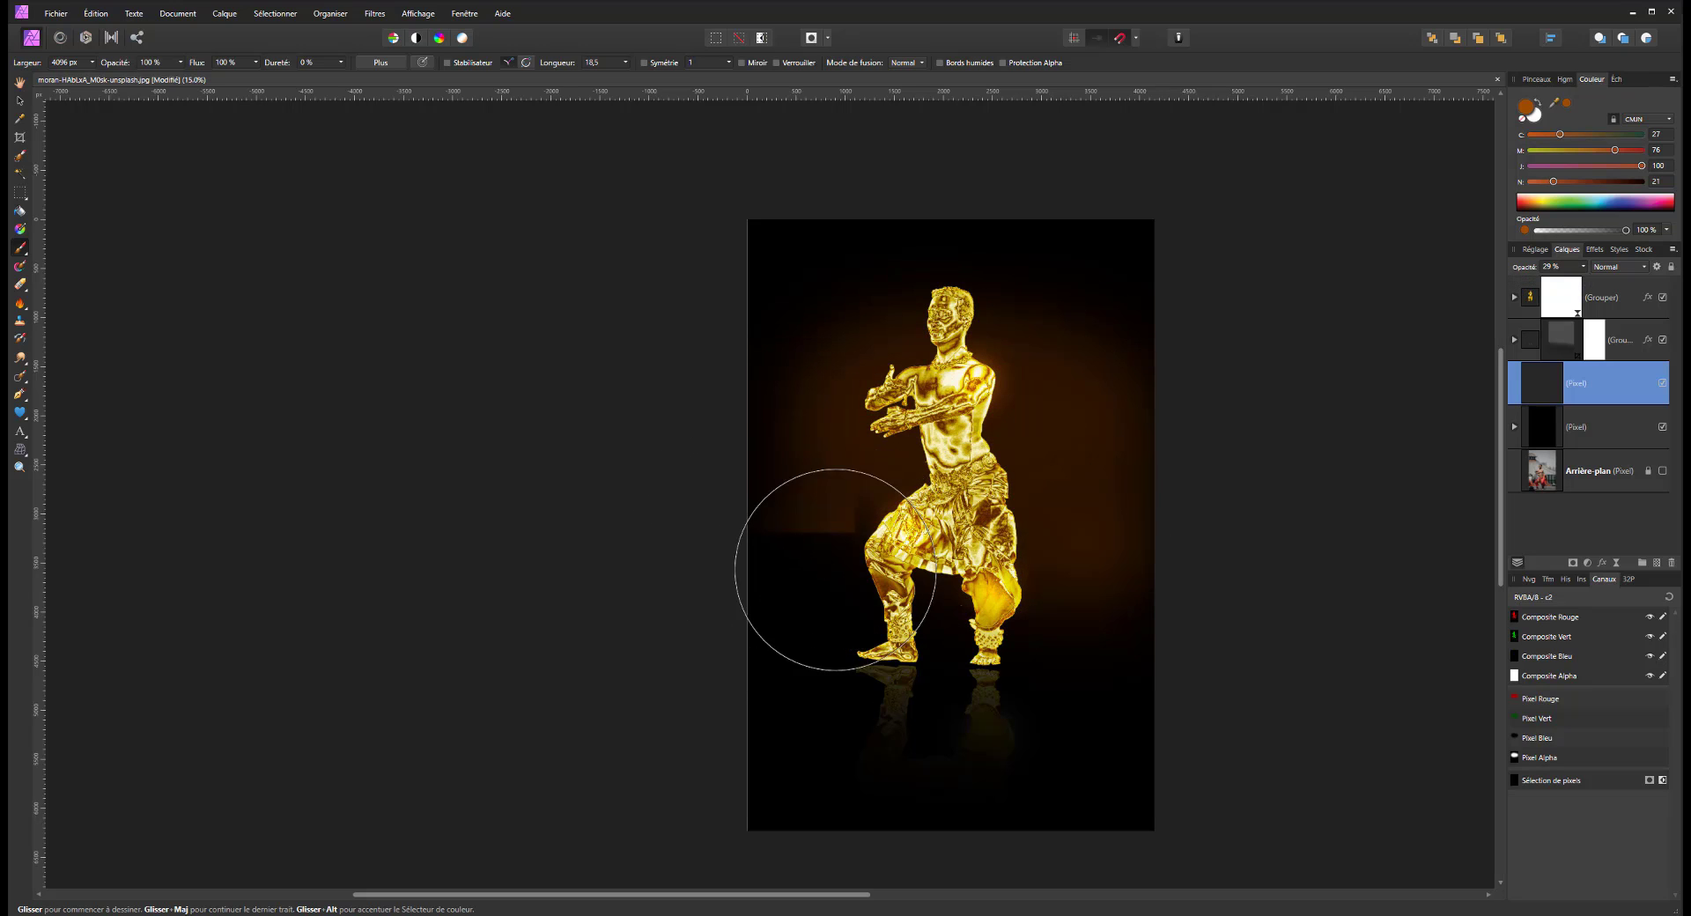
{"action": "left_click", "coordinate": [20, 102]}
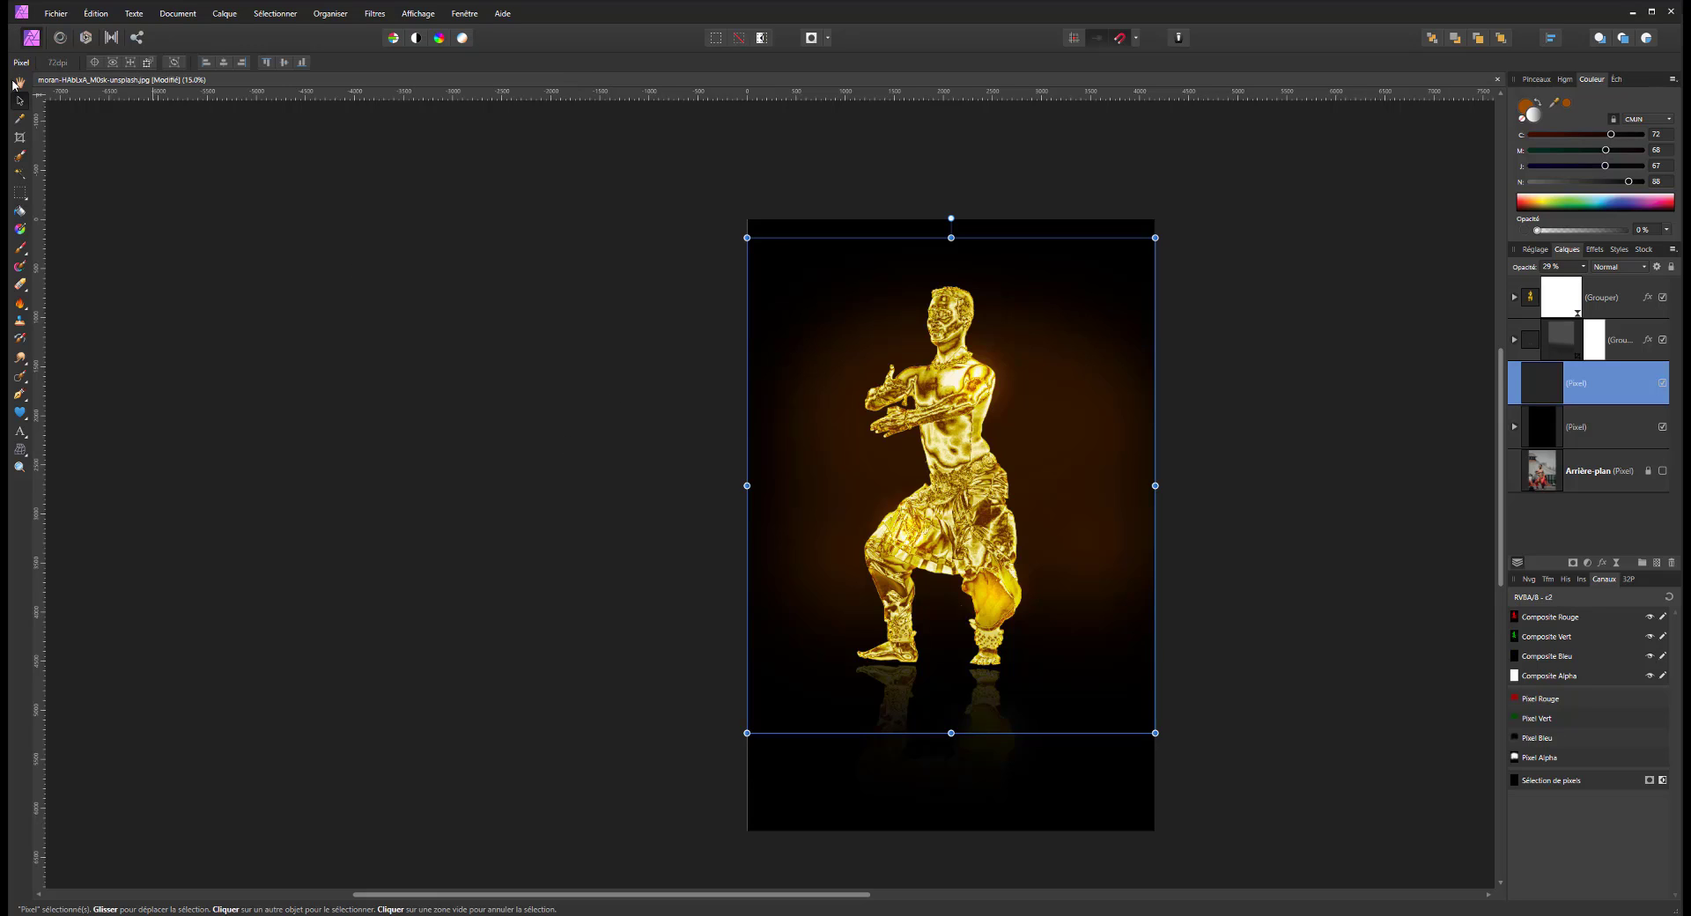
{"action": "left_click", "coordinate": [20, 118]}
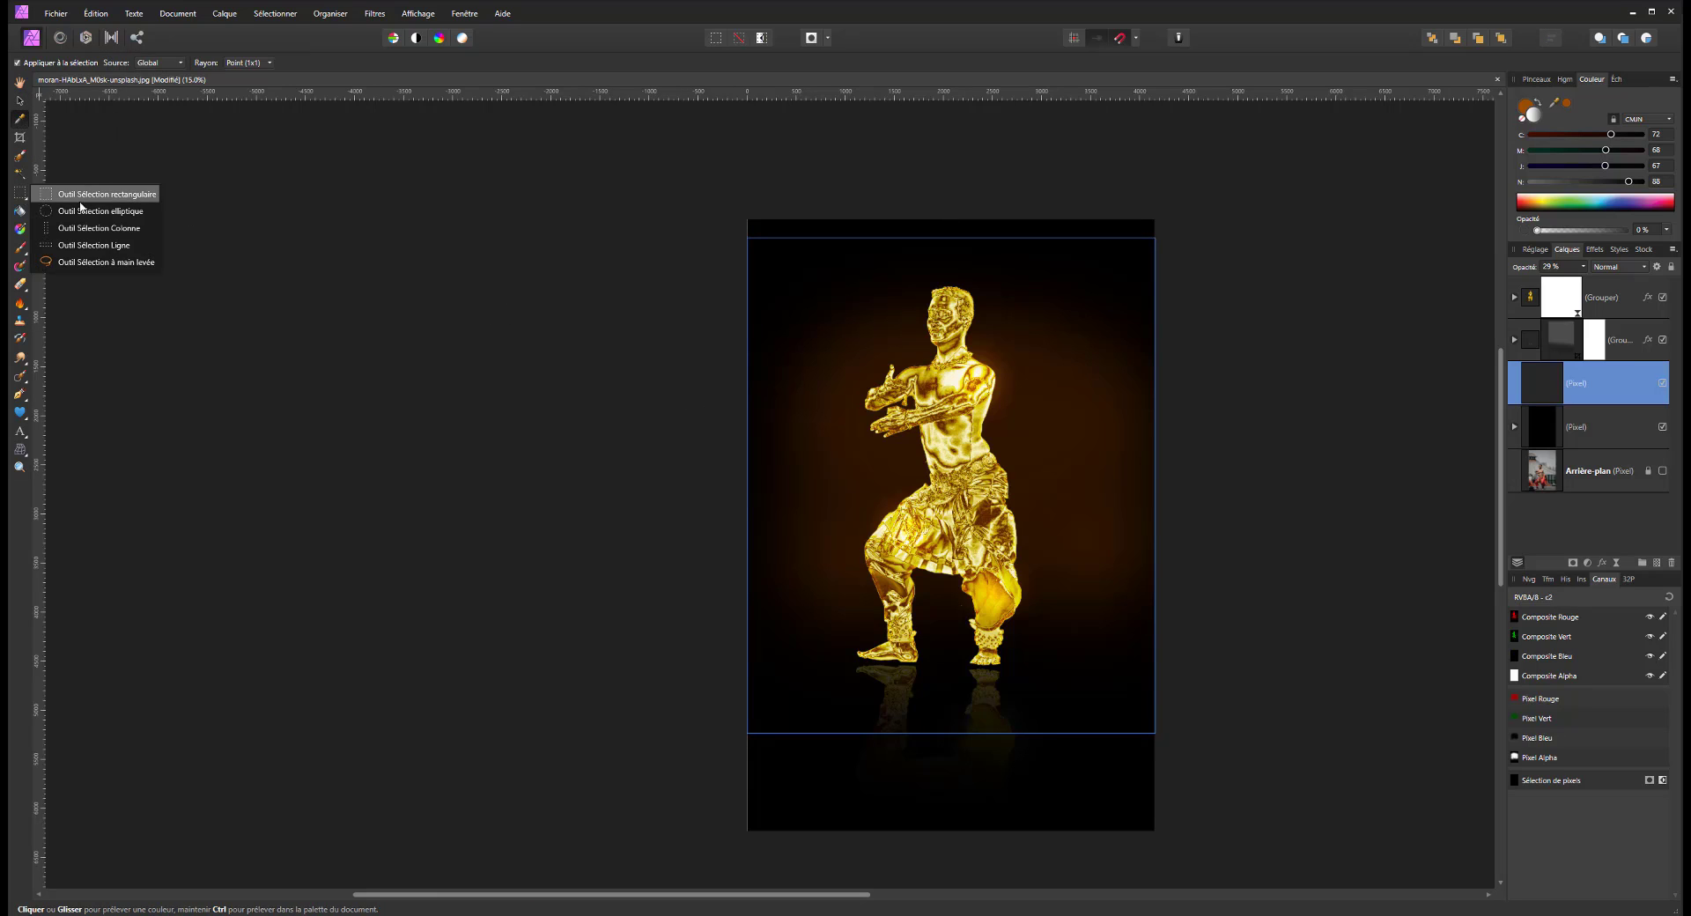
{"action": "left_click", "coordinate": [21, 193]}
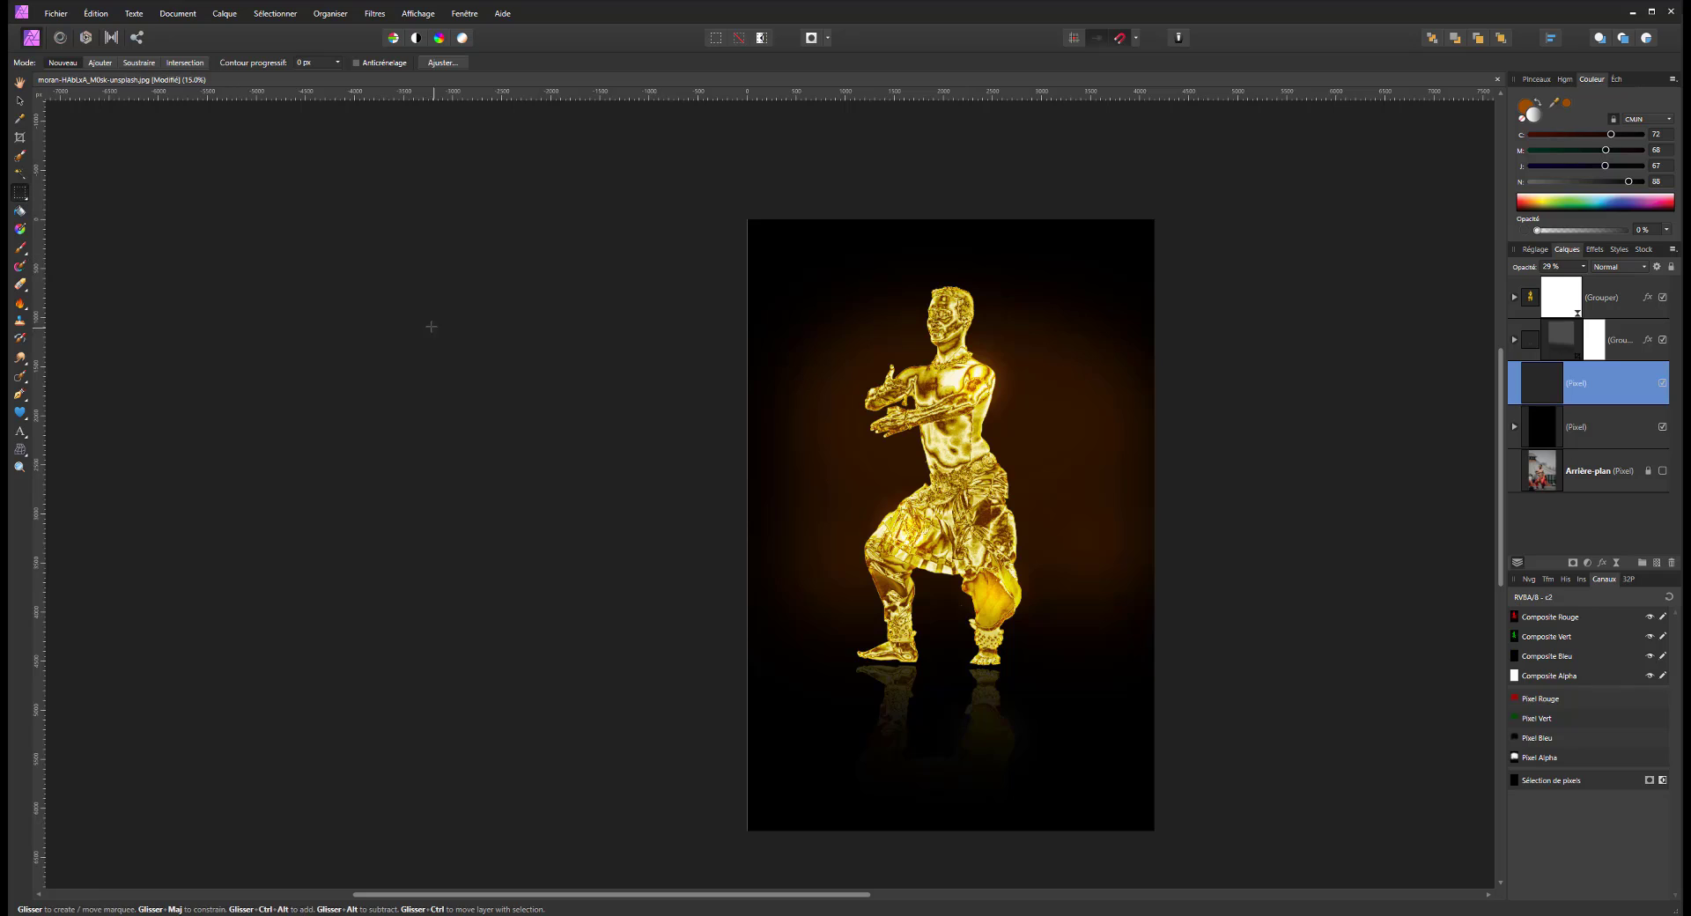